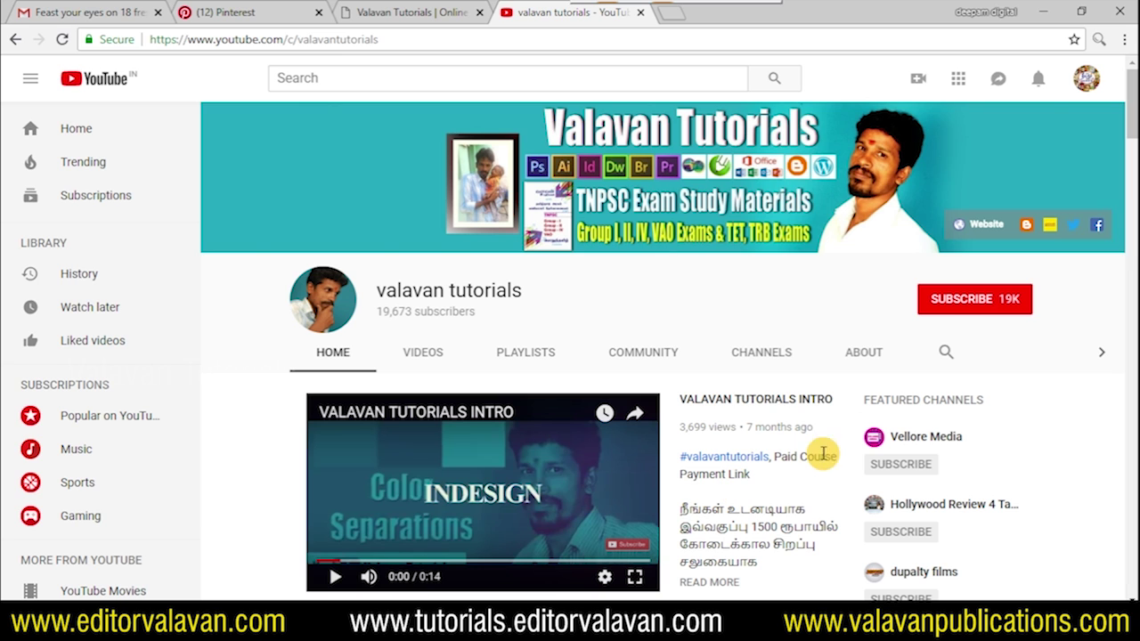
- Subscribe to the valavan tutorials channel on YouTube
click(967, 301)
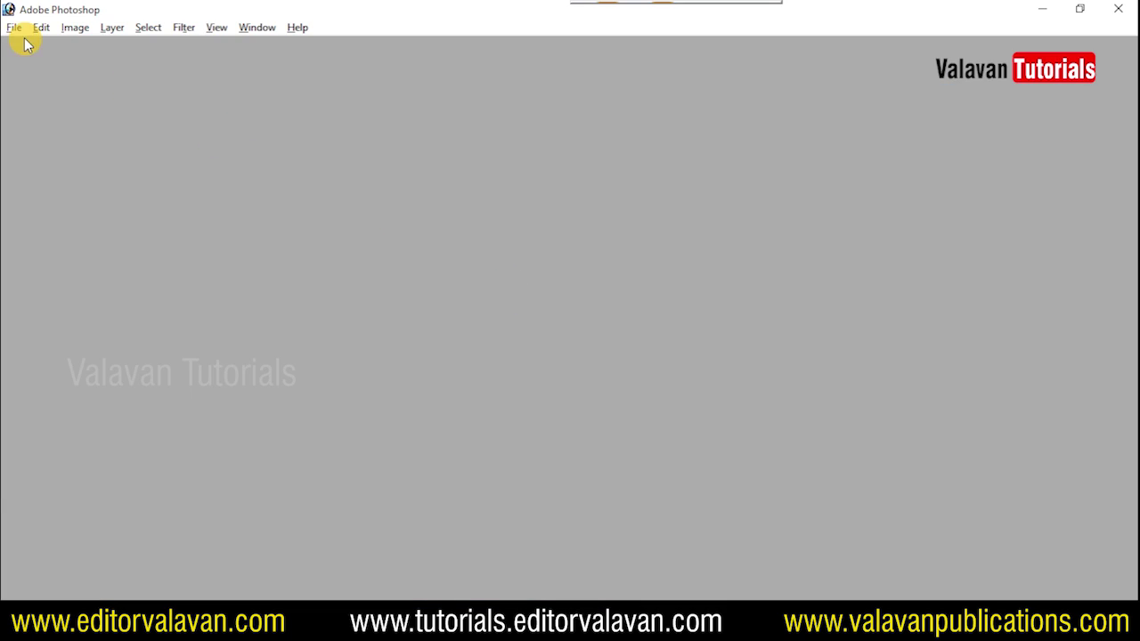
- Create a blank 20 × 10 inch, 300 ppi RGB document, maximize it and hide slice markers
click(14, 28)
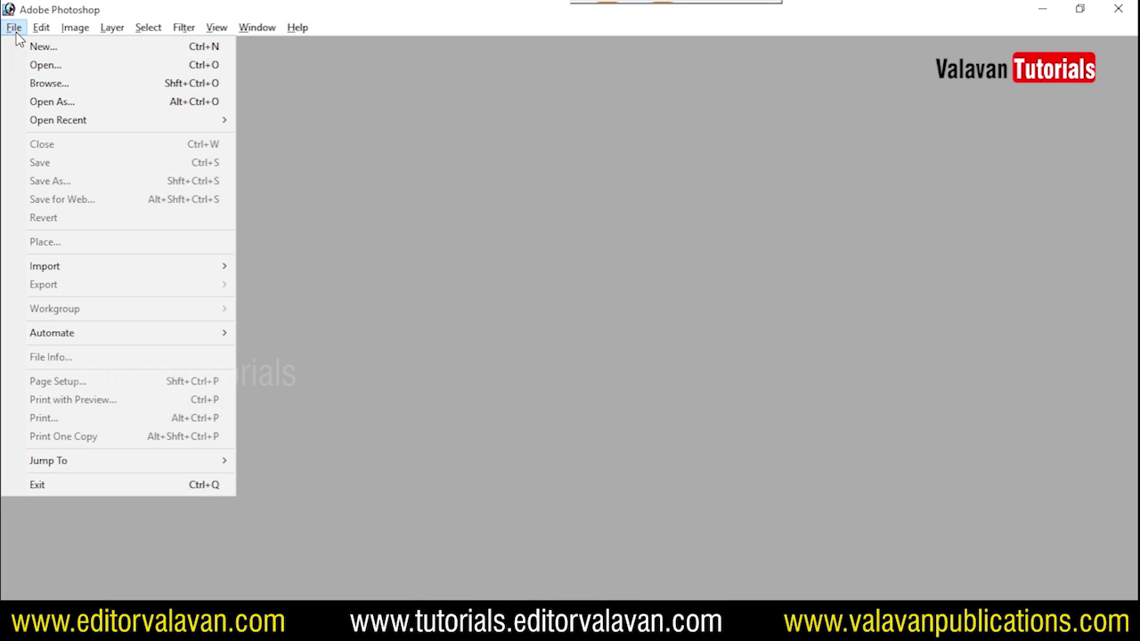
click(29, 48)
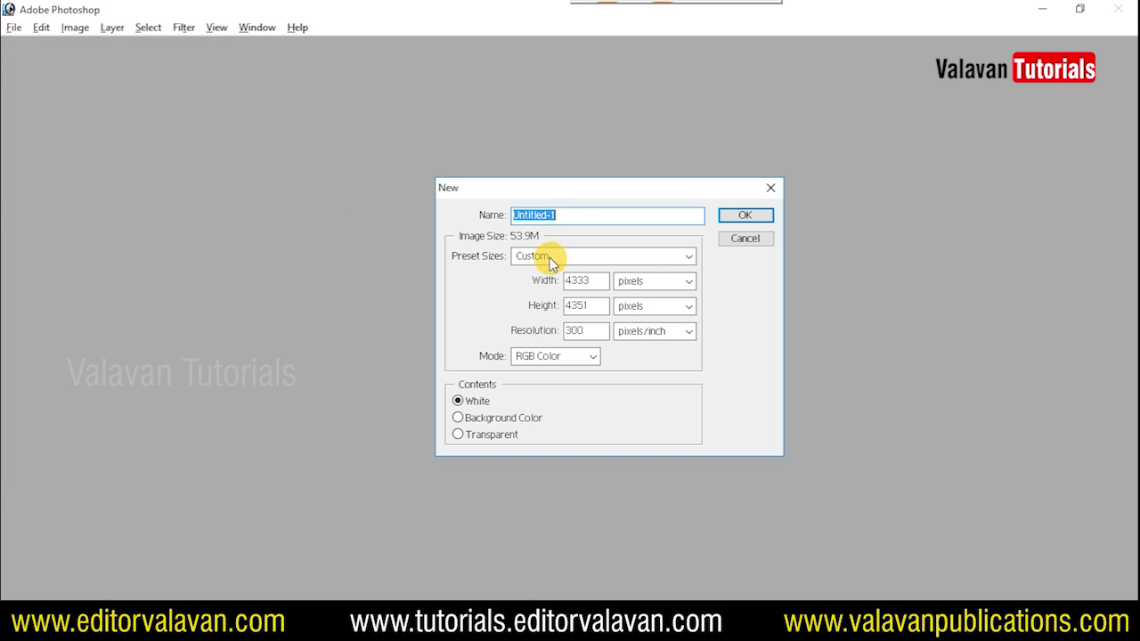
click(659, 281)
click(658, 310)
click(659, 305)
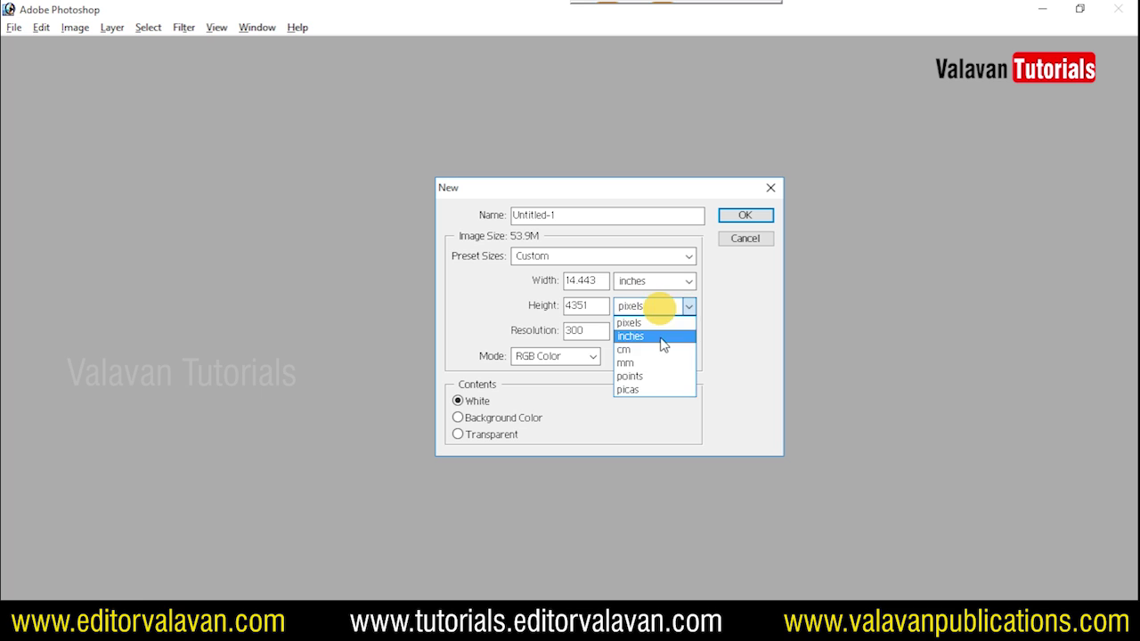
click(663, 337)
double_click(584, 281)
text(20)
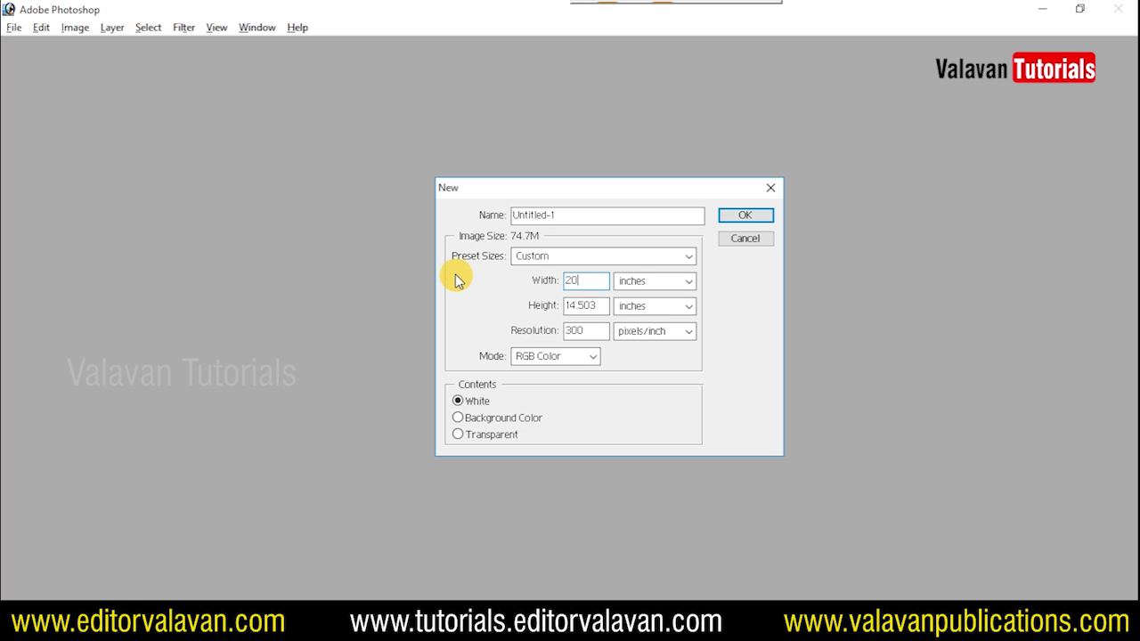
text(10)
key(Tab)
key(Tab)
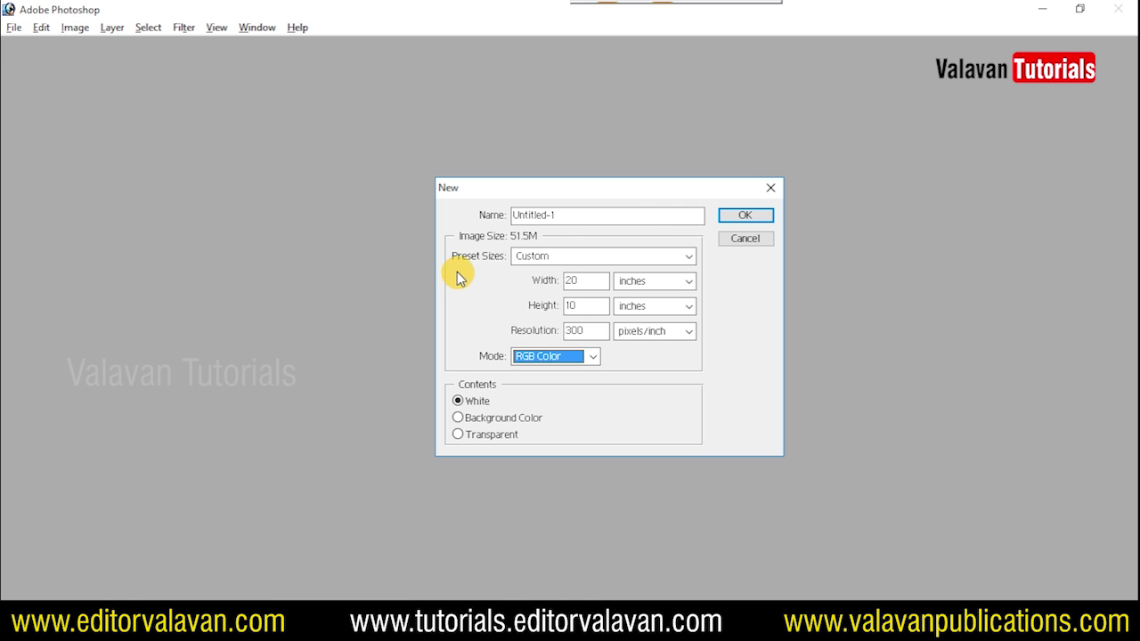
click(744, 214)
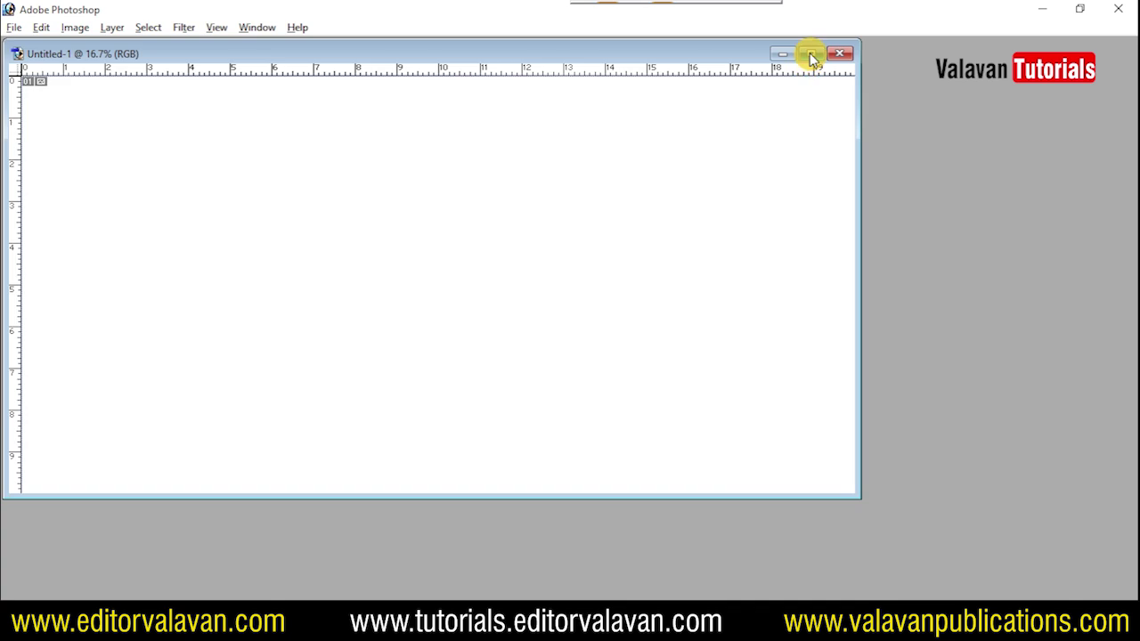
click(810, 55)
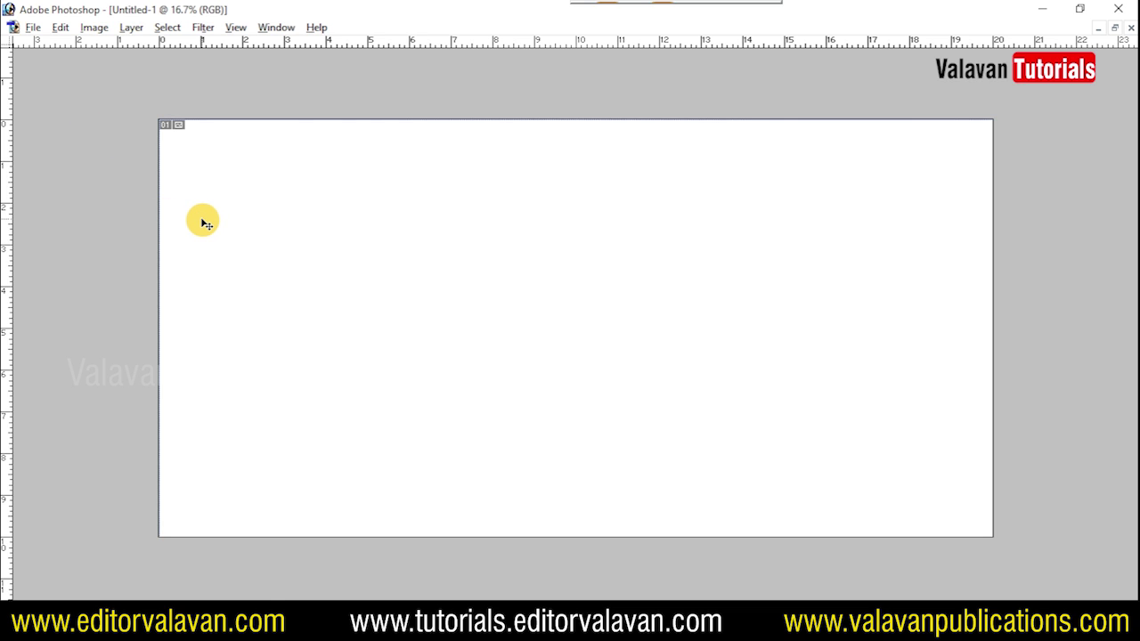
key(ctrl+h)
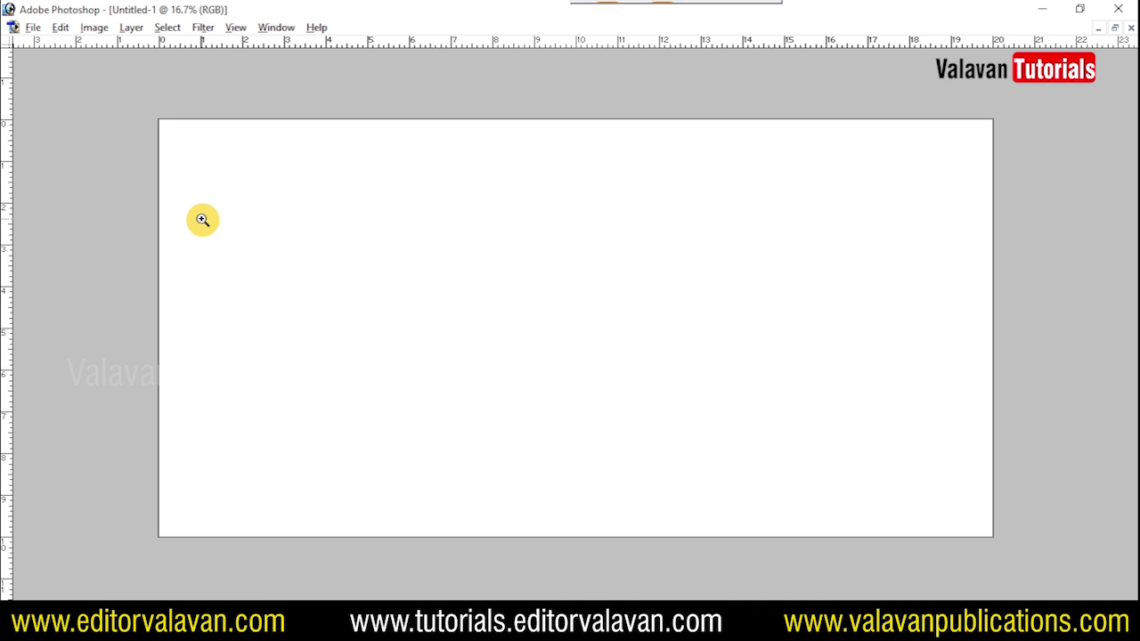
- In Downloads, select the 6 DAYS TO GO, DmA9EEjUYAA1AVj, Untitled-1 copy and VAREN VAREN images
click(357, 621)
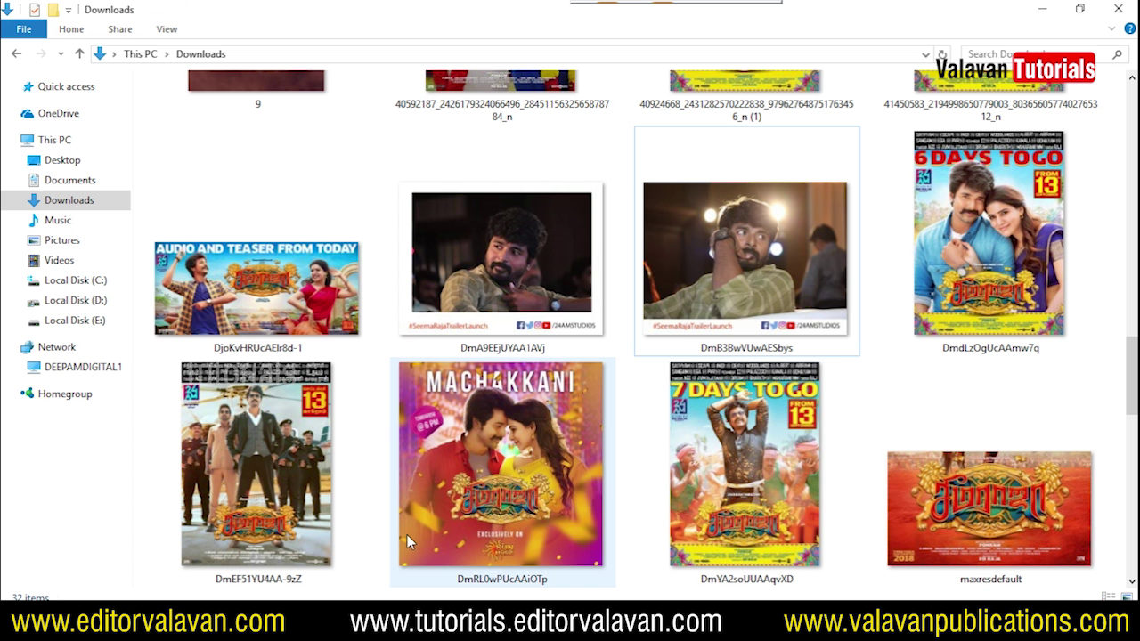
scroll(552, 410, up, 5)
scroll(552, 409, down, 10)
scroll(537, 402, up, 5)
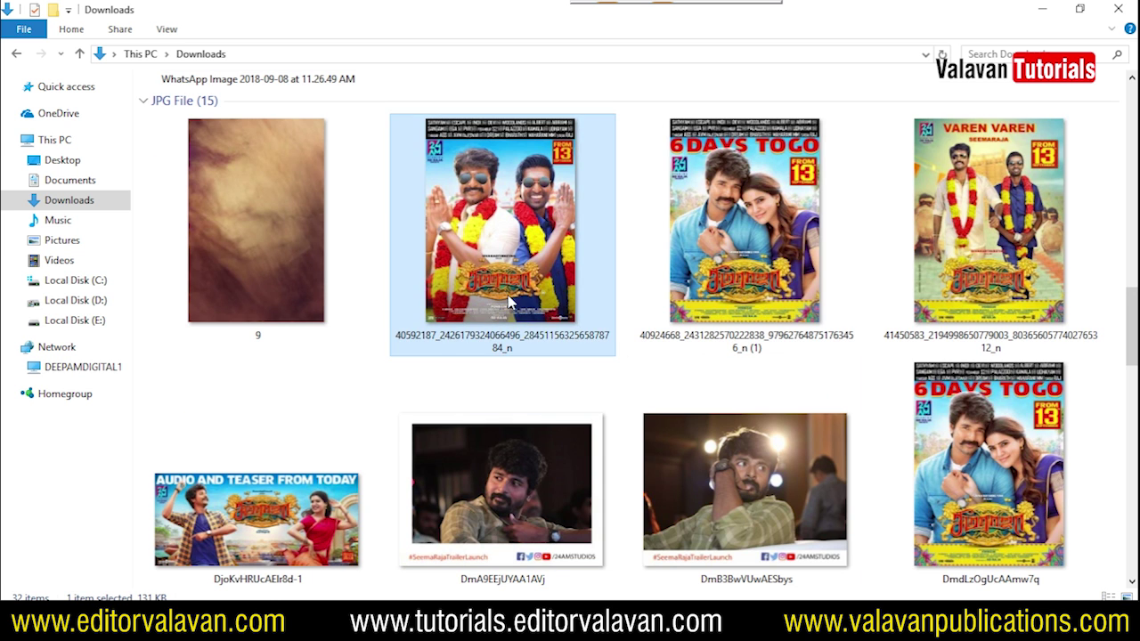
click(738, 298)
scroll(979, 267, down, 2)
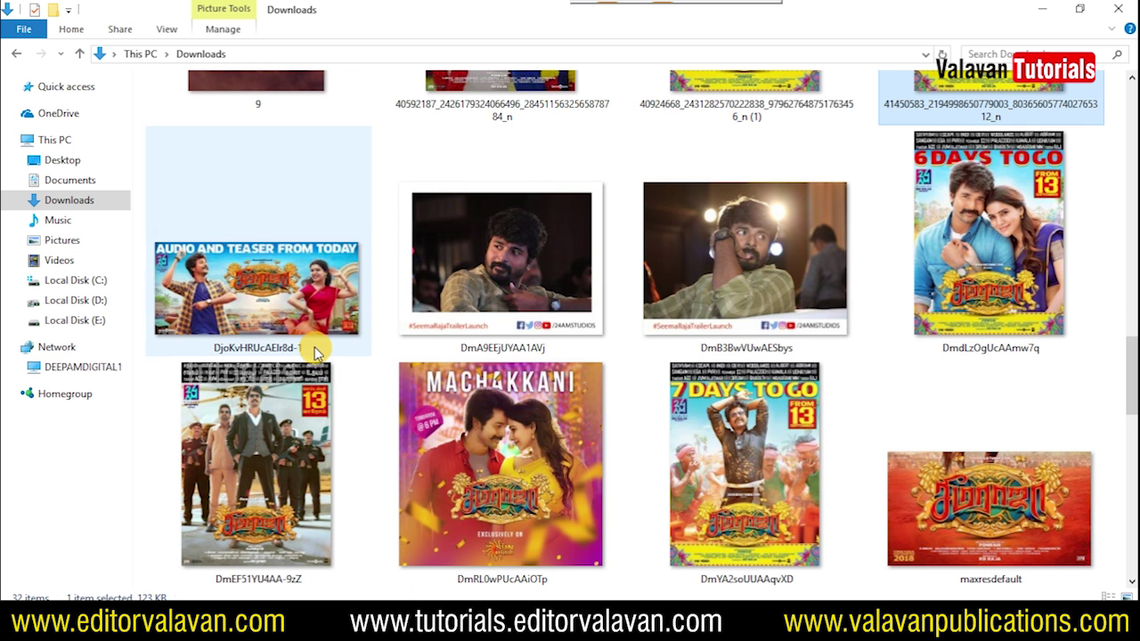
click(596, 323)
scroll(822, 480, down, 2)
scroll(821, 472, down, 4)
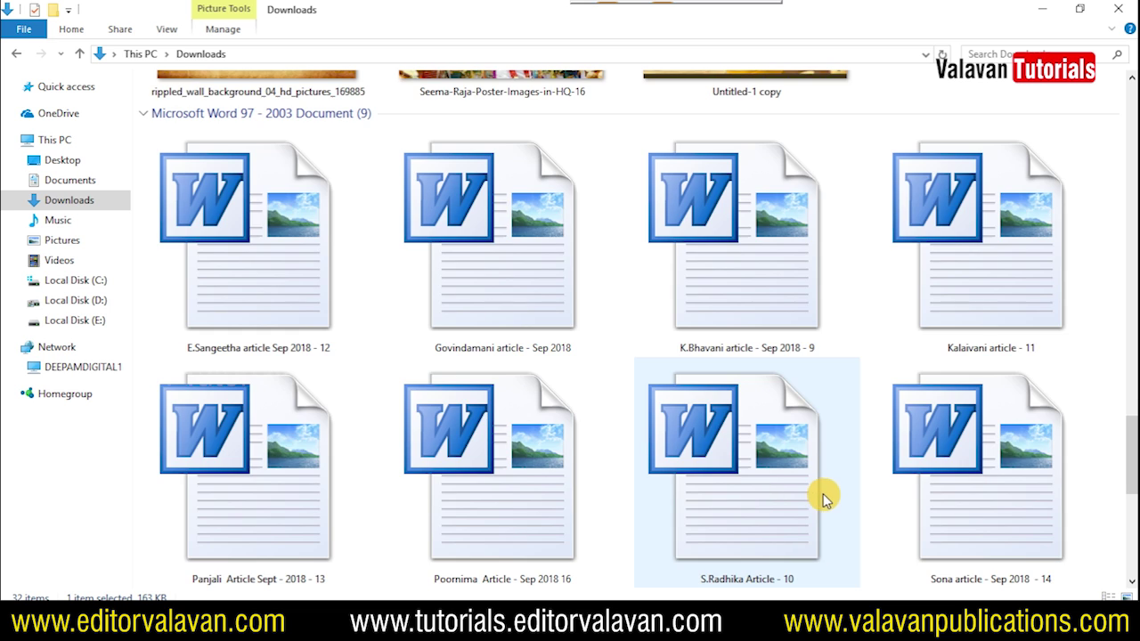
scroll(823, 495, up, 4)
click(825, 499)
scroll(579, 468, up, 2)
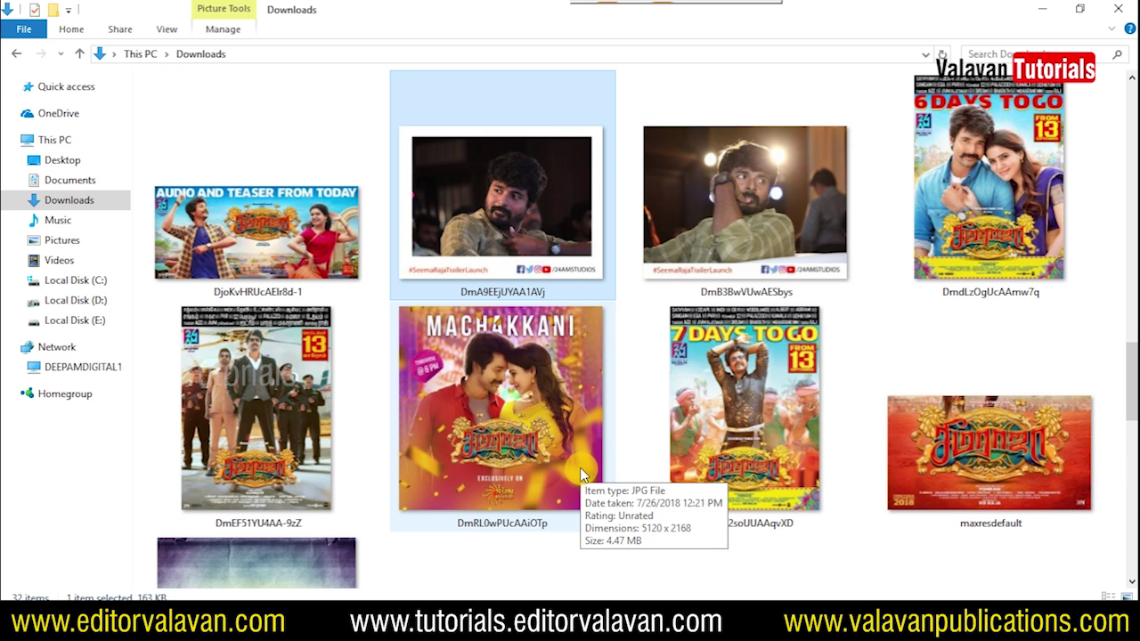
scroll(586, 465, up, 3)
click(979, 250)
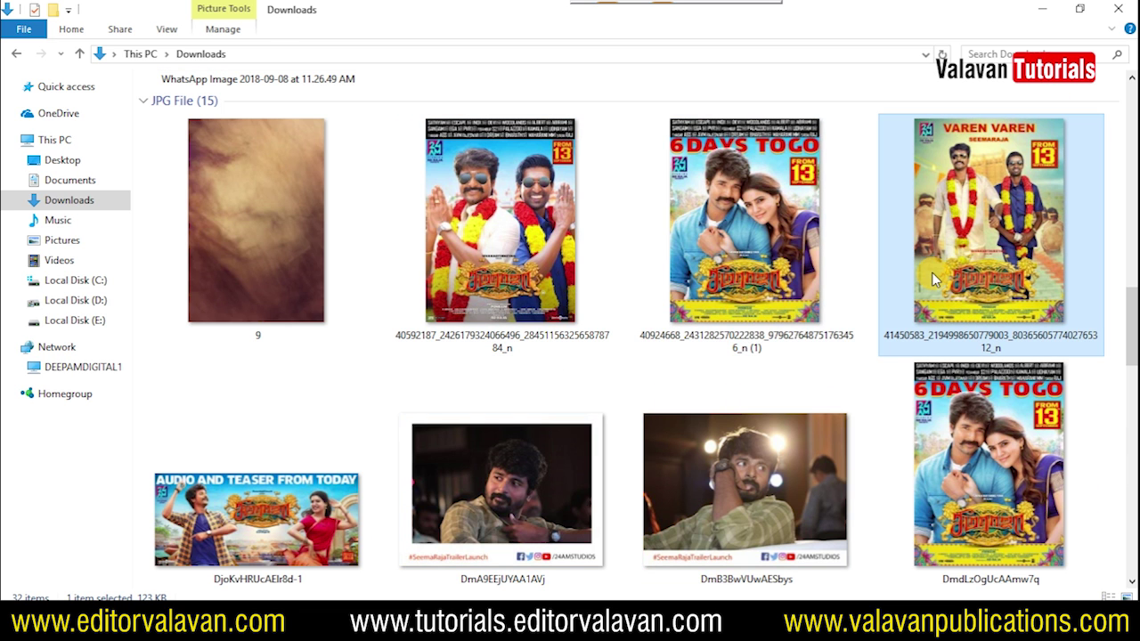
- Continue selecting Downloads files, including DmB3BwVUwAESbys and the garlanded two-actor poster
scroll(822, 374, down, 3)
scroll(821, 370, down, 2)
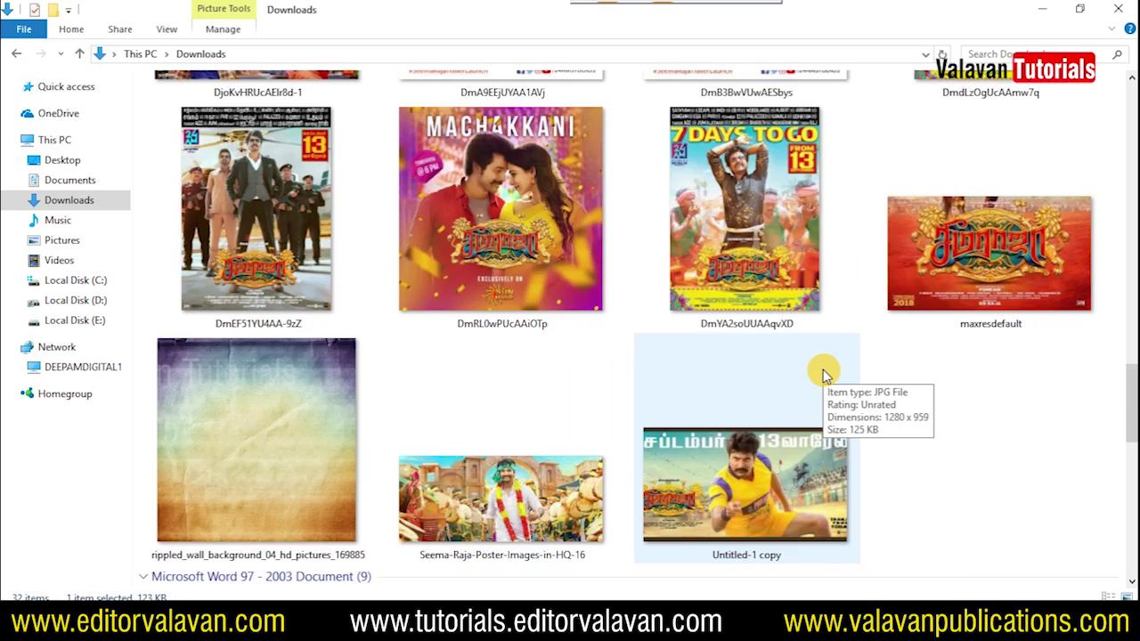
scroll(821, 376, down, 5)
scroll(801, 383, down, 5)
scroll(752, 400, up, 5)
scroll(756, 397, down, 4)
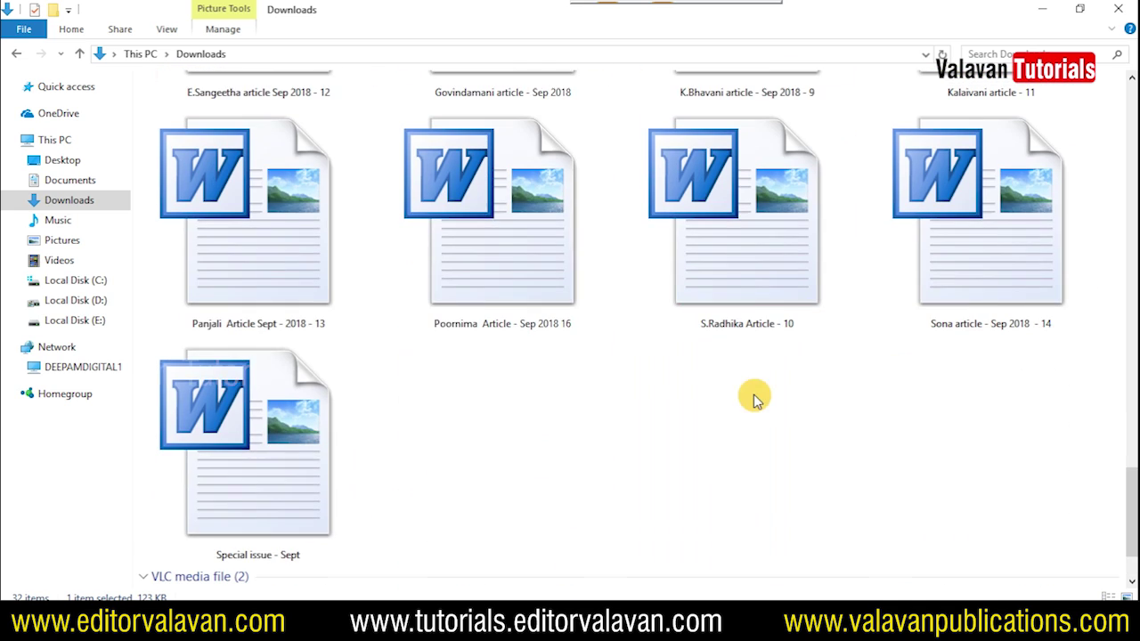
click(283, 256)
scroll(445, 307, up, 2)
scroll(454, 303, up, 5)
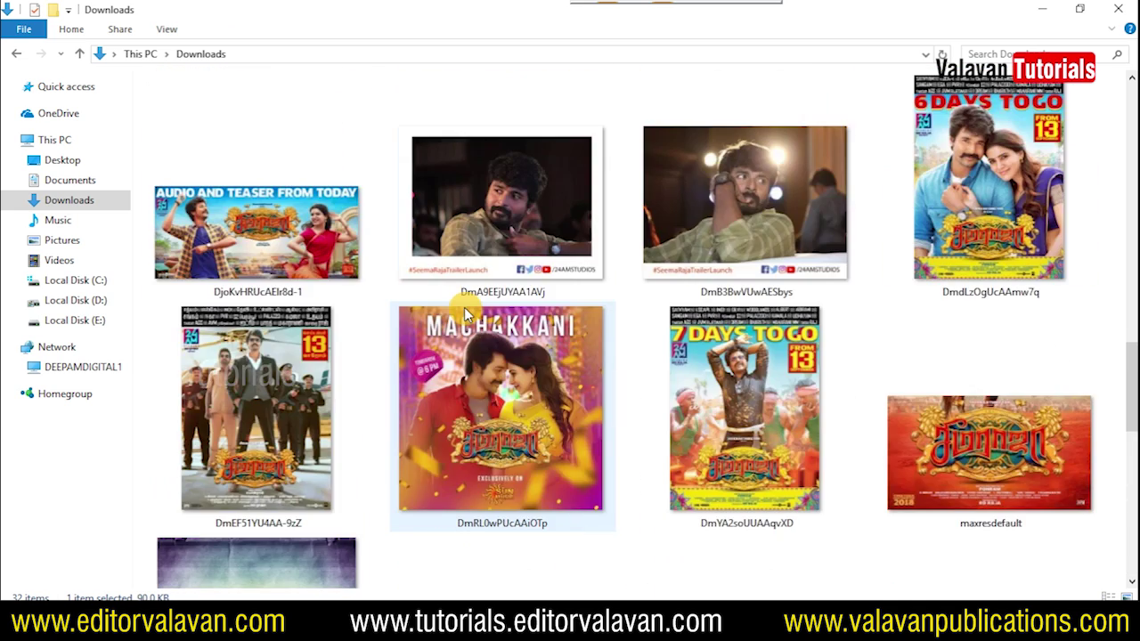
scroll(713, 427, up, 3)
click(735, 403)
scroll(735, 400, up, 4)
scroll(738, 408, down, 4)
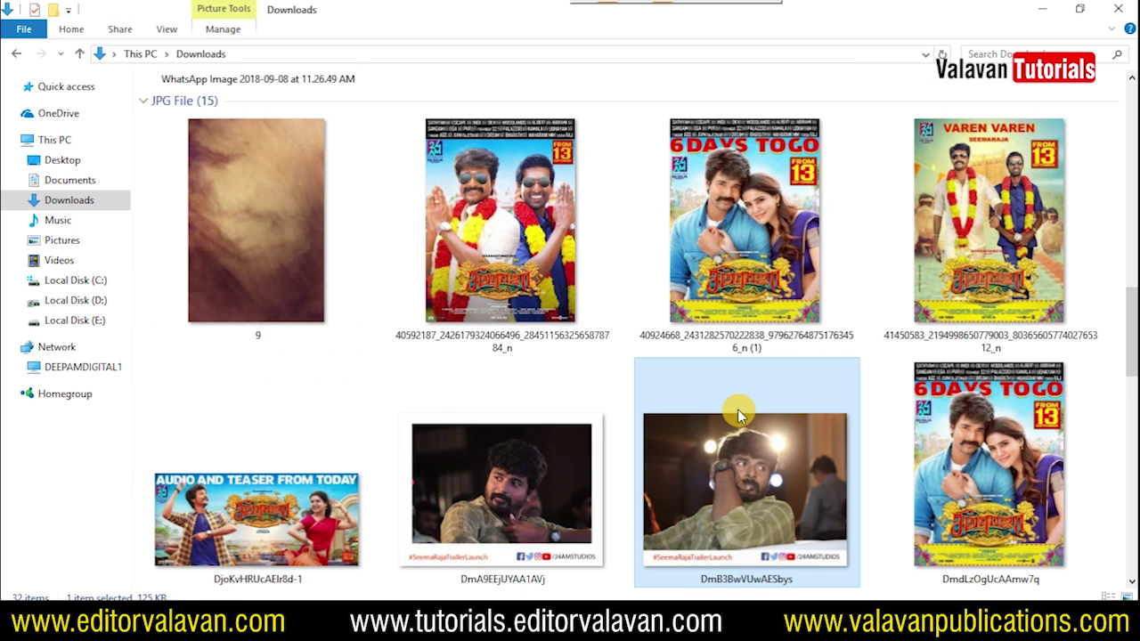
mouse_move(744, 488)
scroll(725, 416, down, 3)
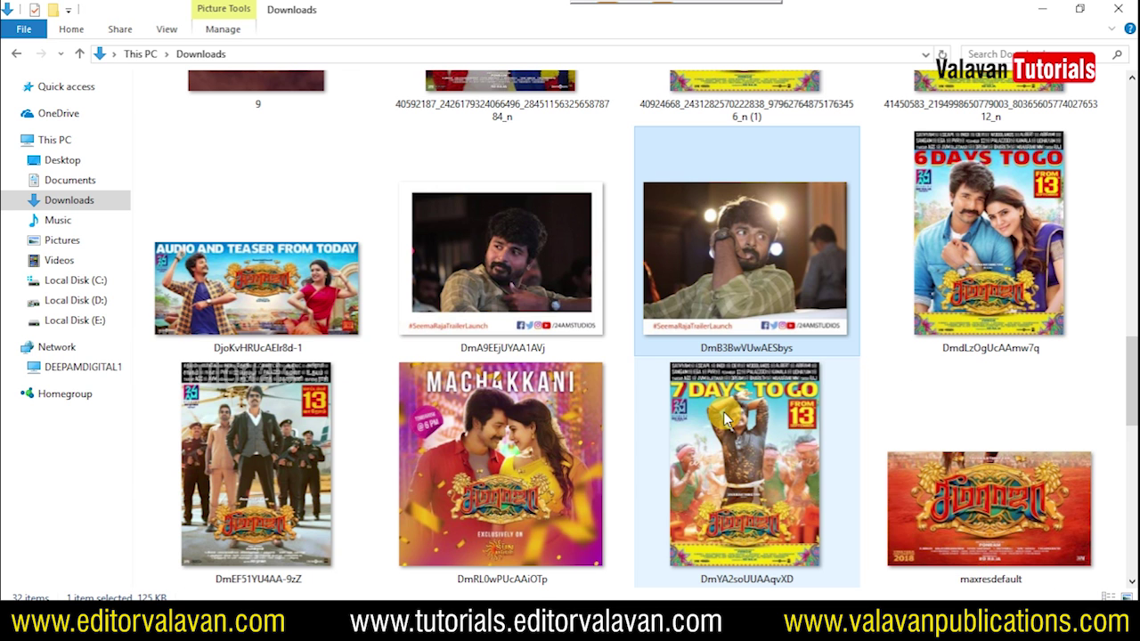
click(543, 337)
scroll(617, 331, up, 6)
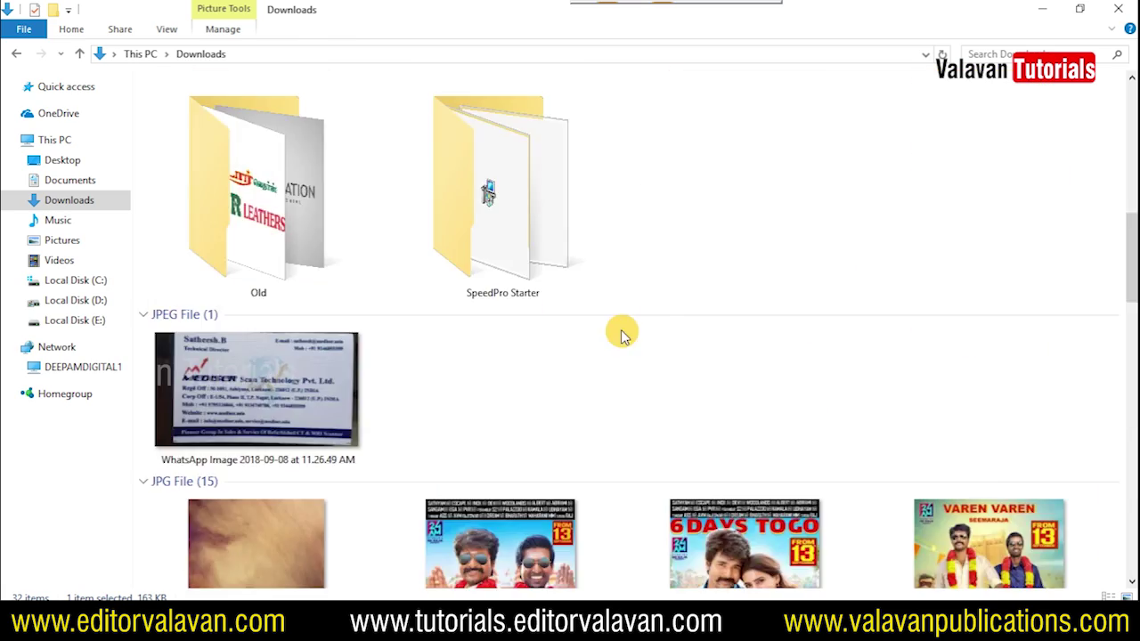
scroll(579, 311, down, 3)
click(514, 269)
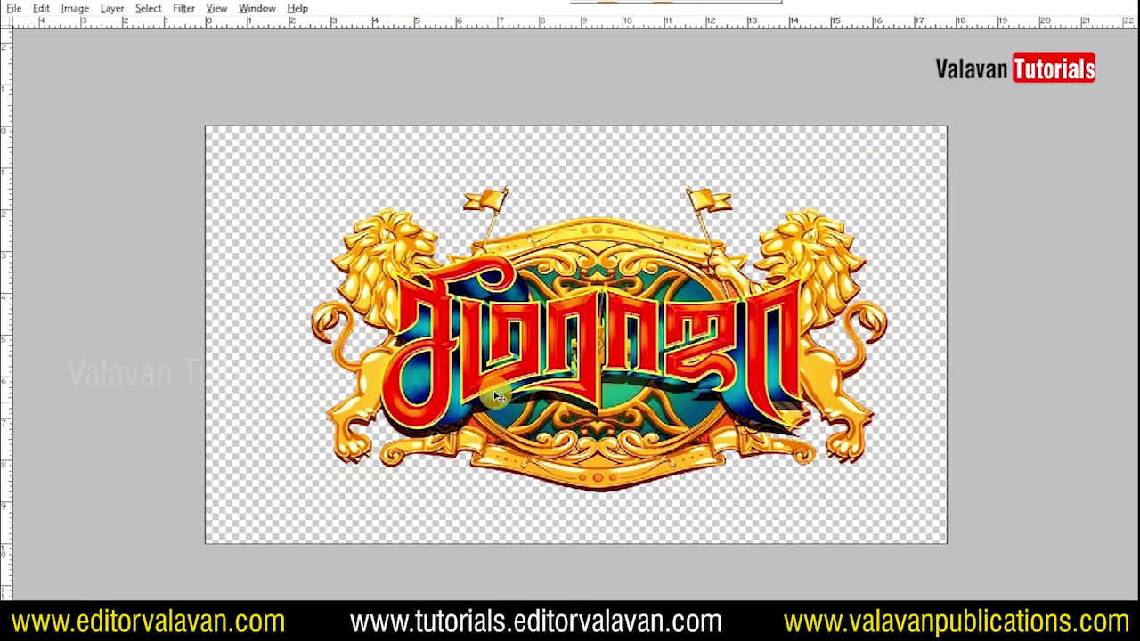
right_click(524, 324)
- Arrange the open image windows and fit the logo document on screen
click(574, 332)
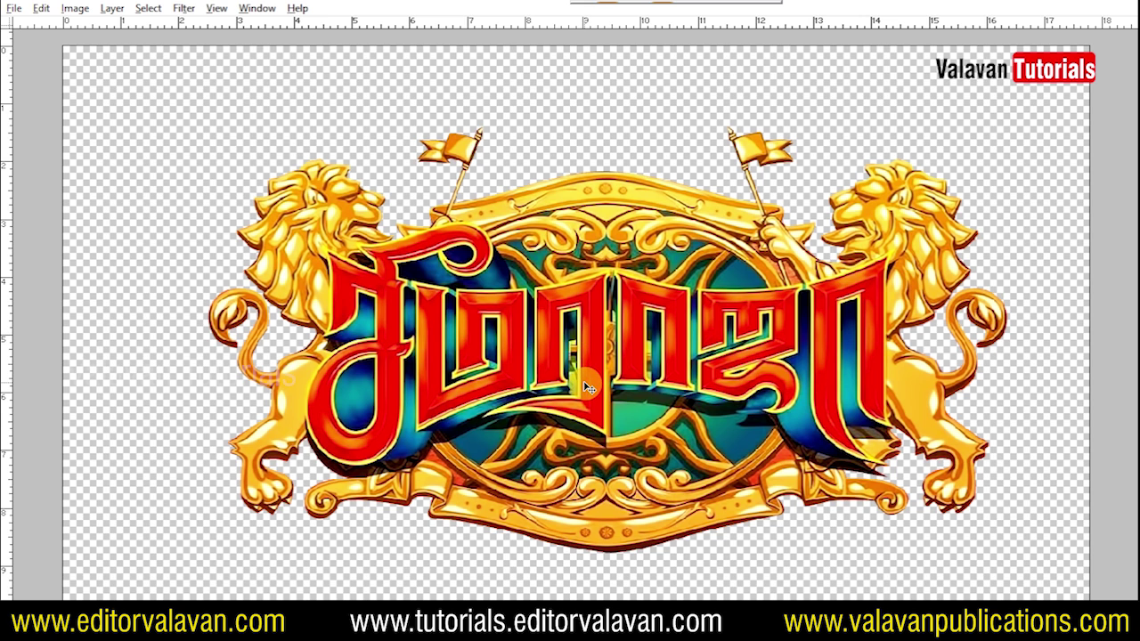
key(f)
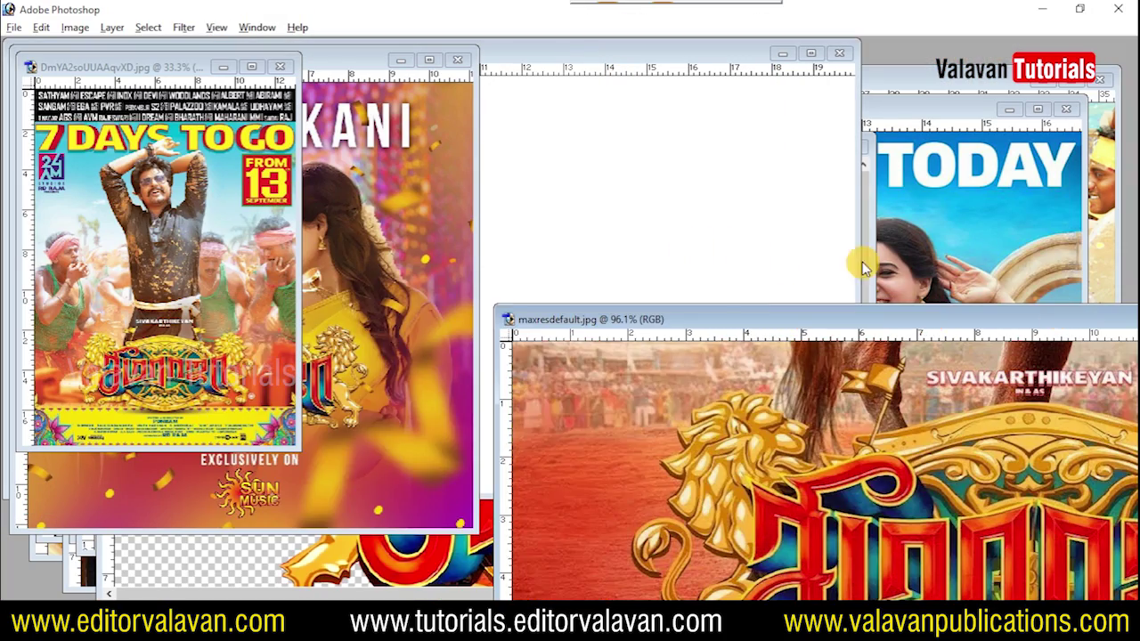
drag(770, 347, 706, 235)
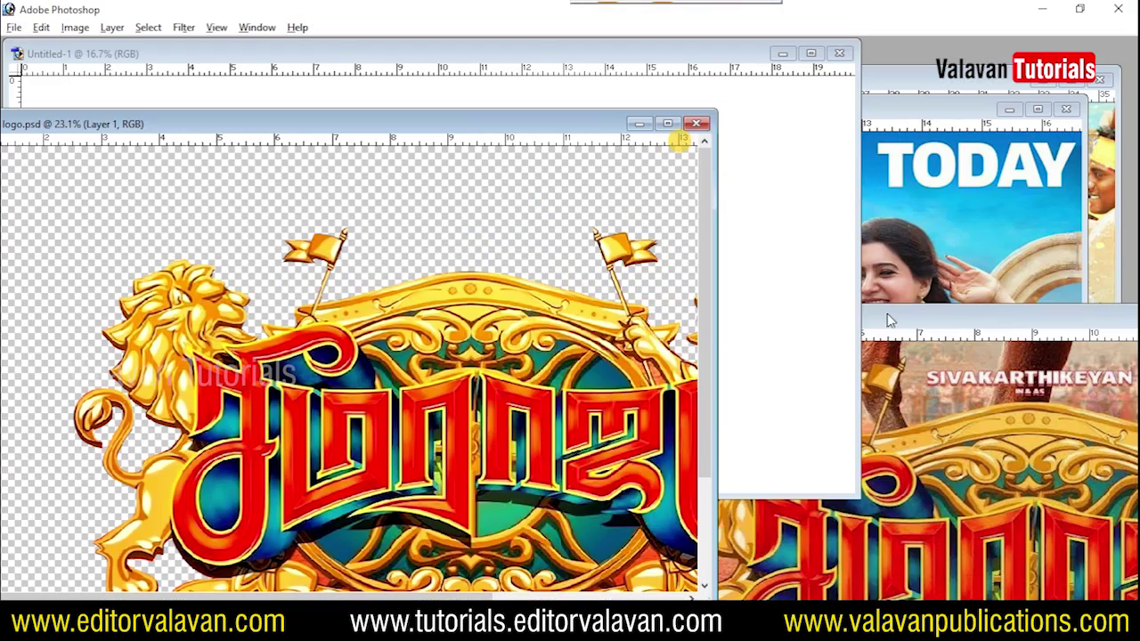
drag(892, 325, 931, 98)
scroll(782, 324, down, 1)
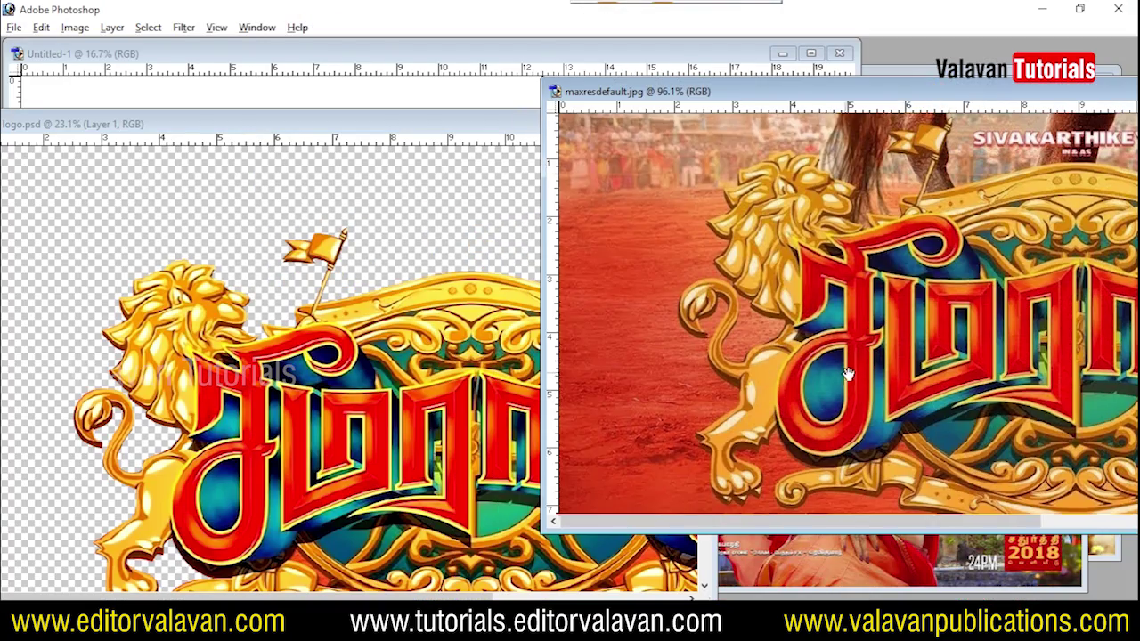
click(674, 457)
drag(674, 457, 532, 372)
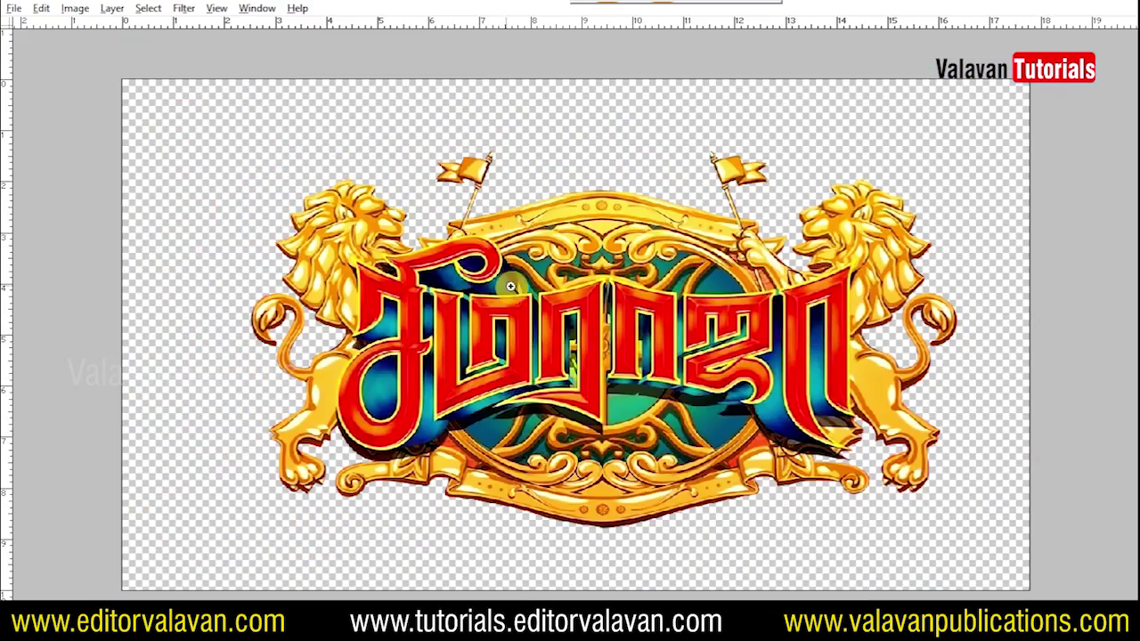
right_click(539, 323)
click(578, 356)
key(ctrl+0)
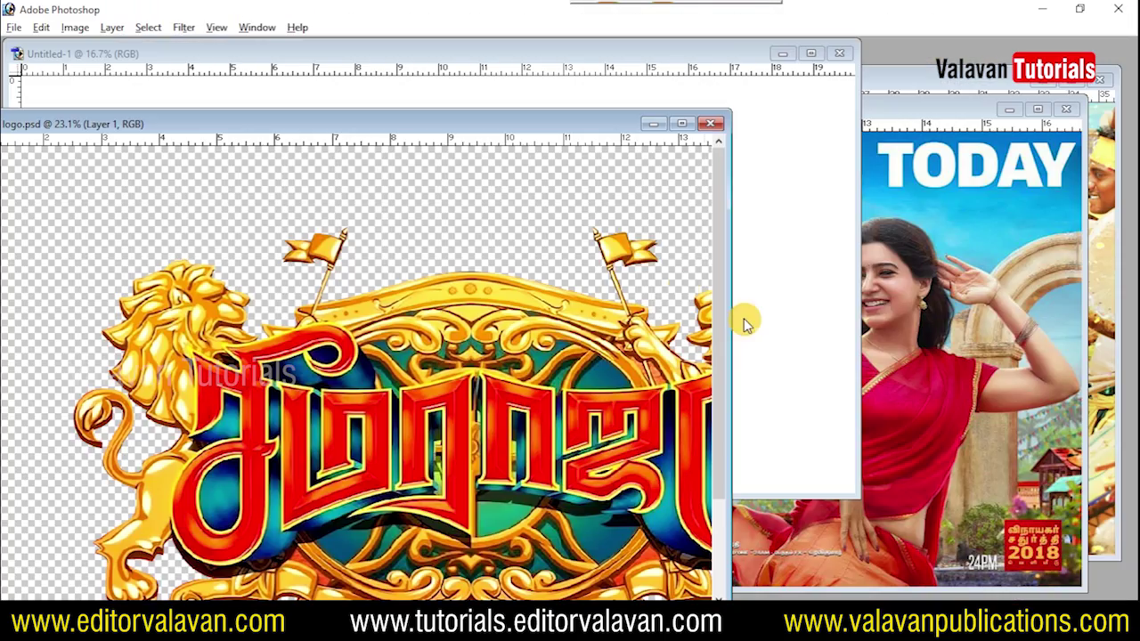
- Reveal the banner beside the logo window and drag the lion logo onto the banner canvas
click(779, 147)
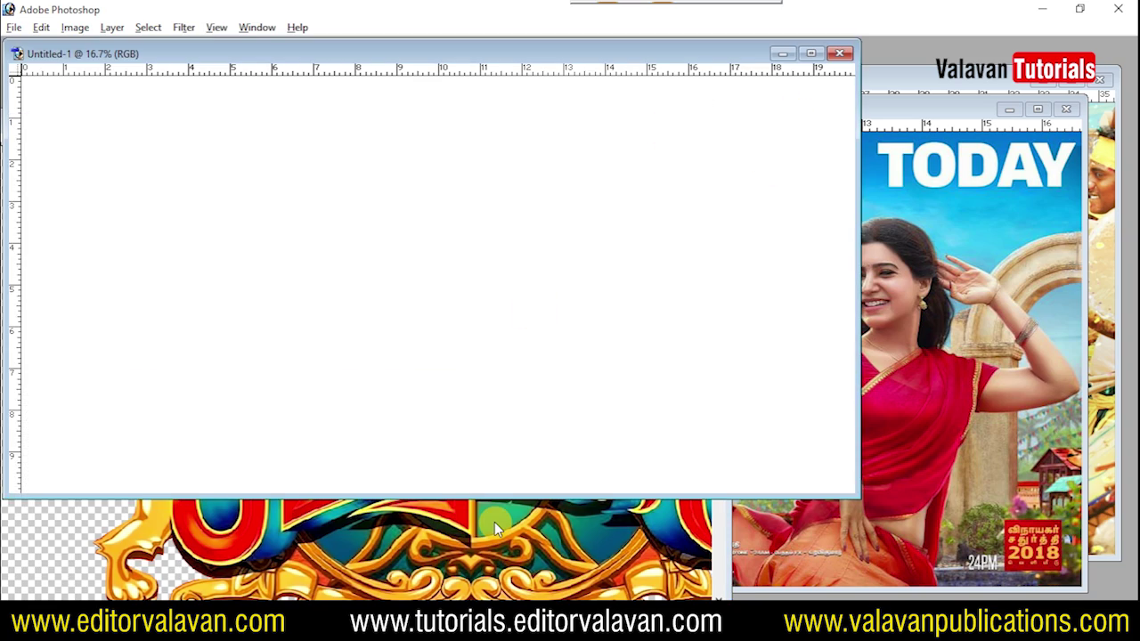
click(495, 522)
drag(477, 124, 802, 121)
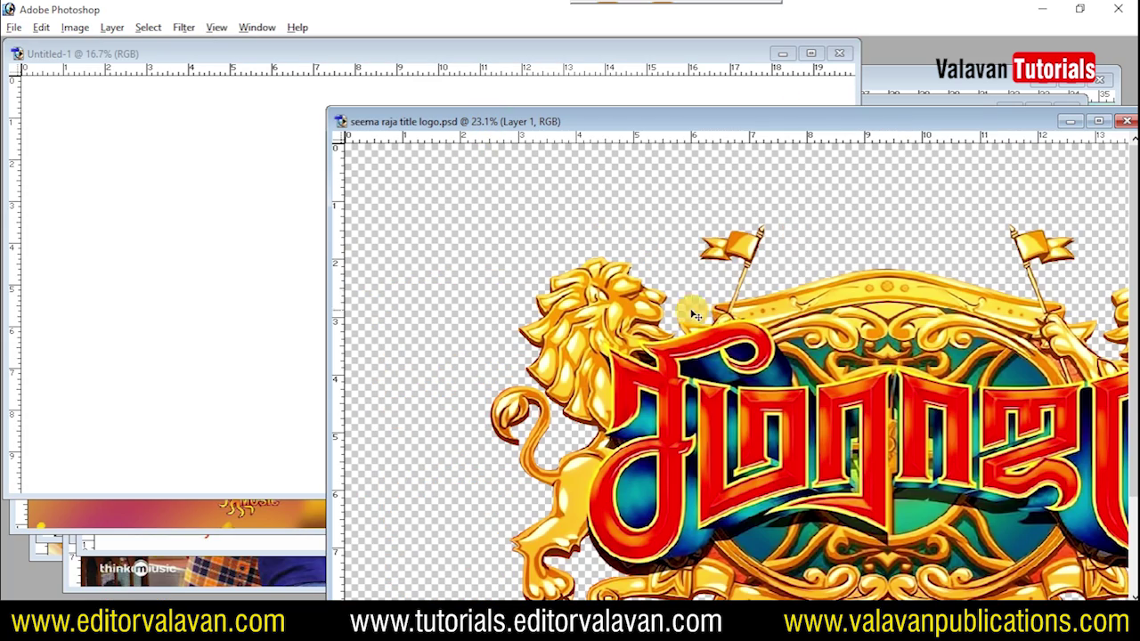
drag(710, 352, 204, 140)
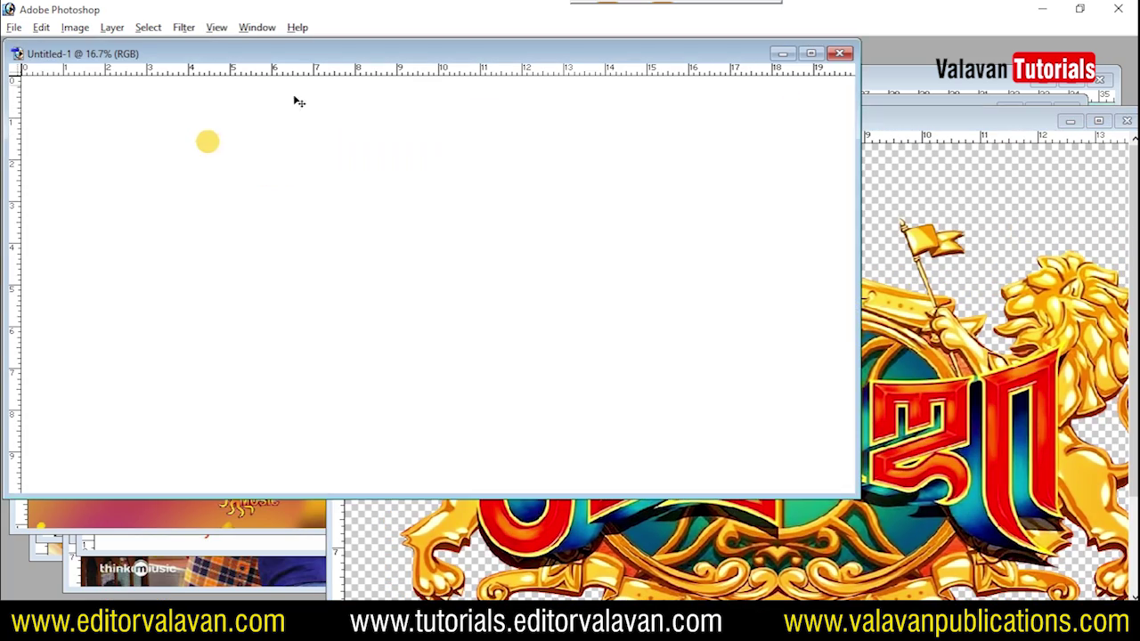
drag(915, 409, 302, 277)
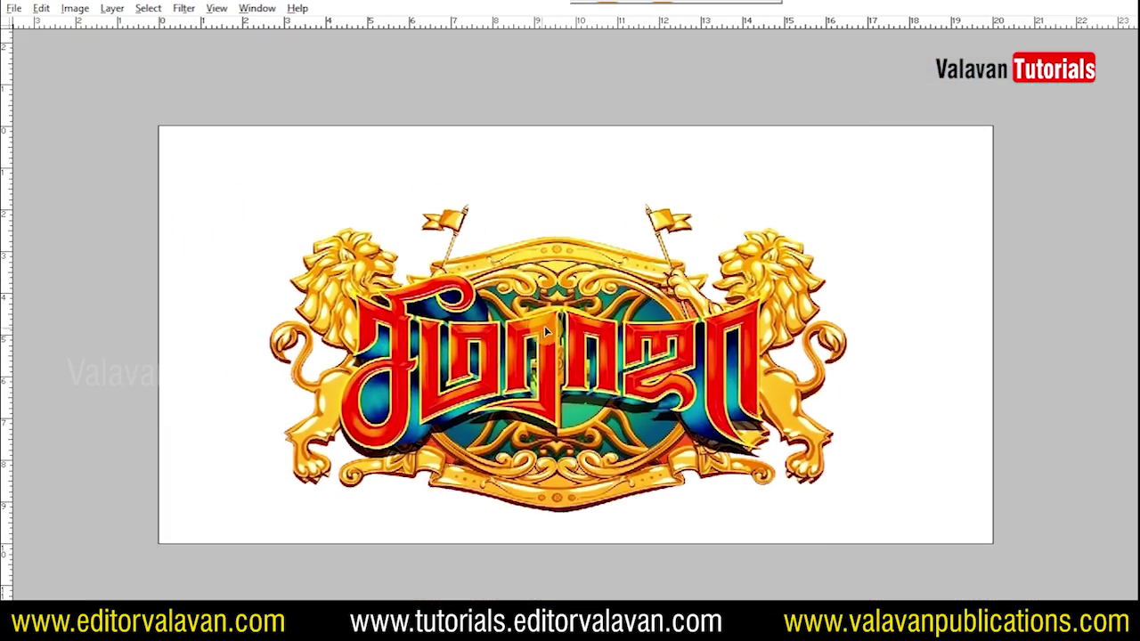
- Free Transform the lion logo to about half size and move it to the banner's lower centre
click(585, 345)
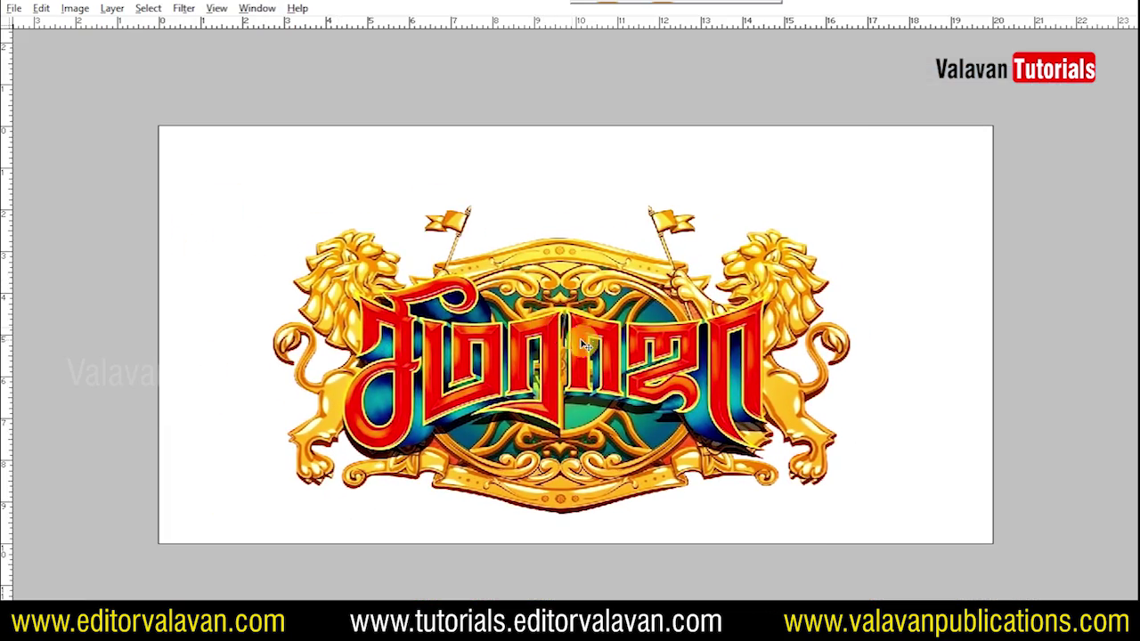
click(41, 9)
click(119, 309)
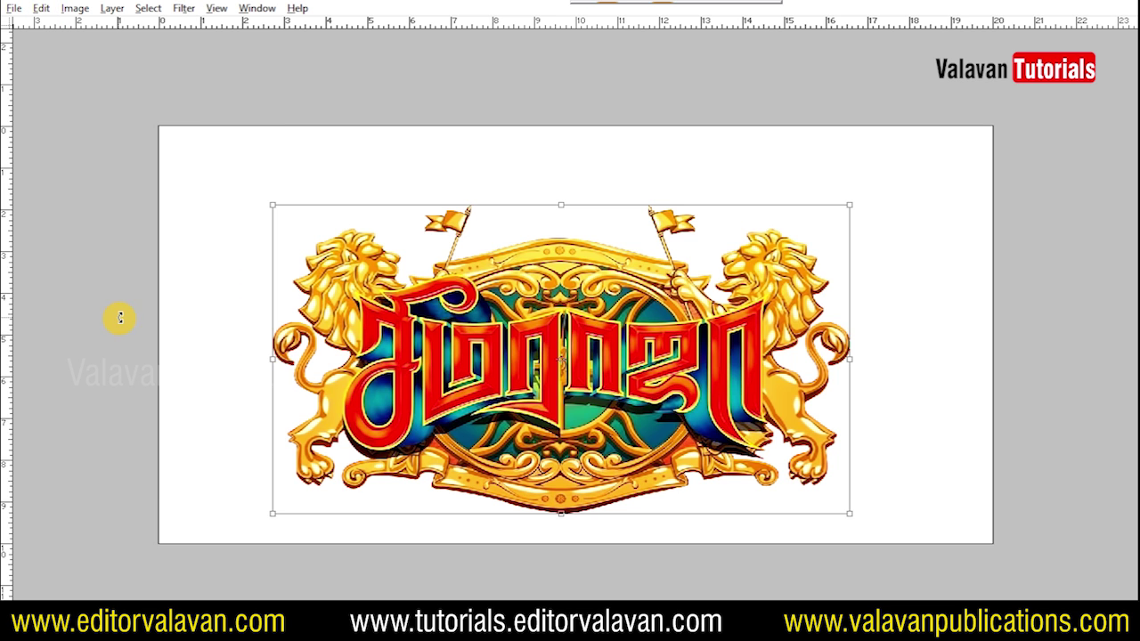
drag(849, 204, 570, 356)
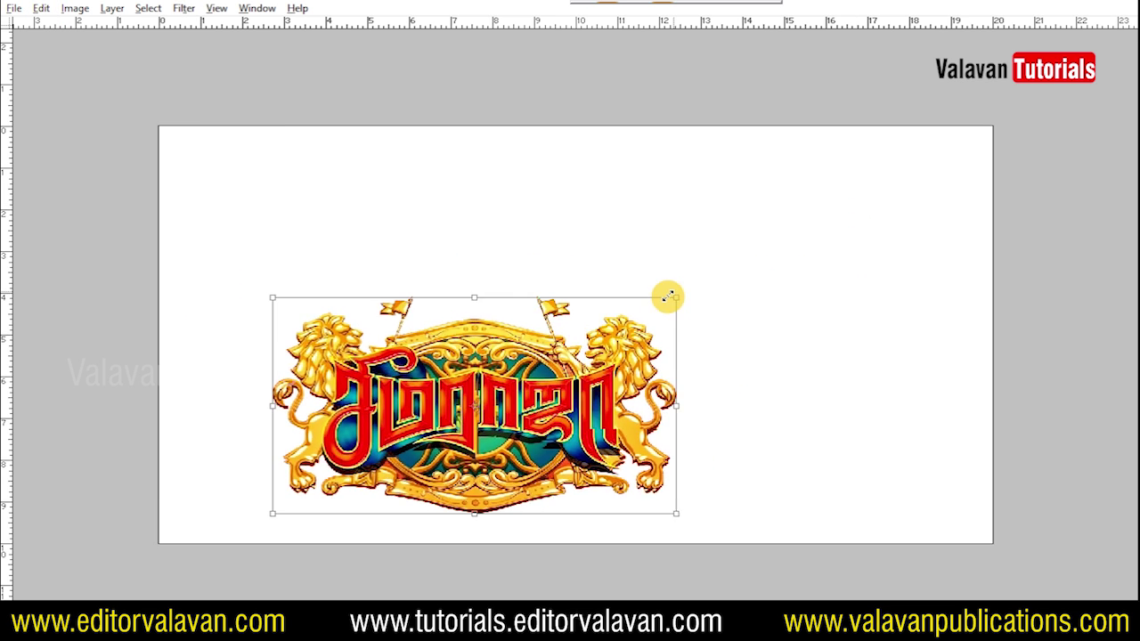
key(Return)
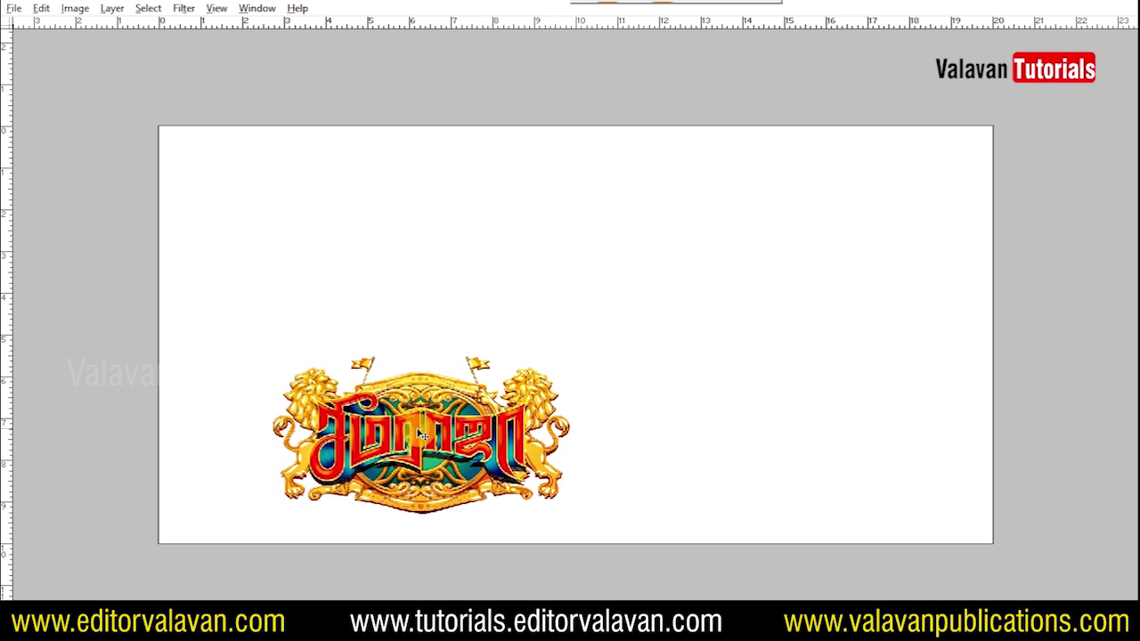
drag(403, 430, 548, 423)
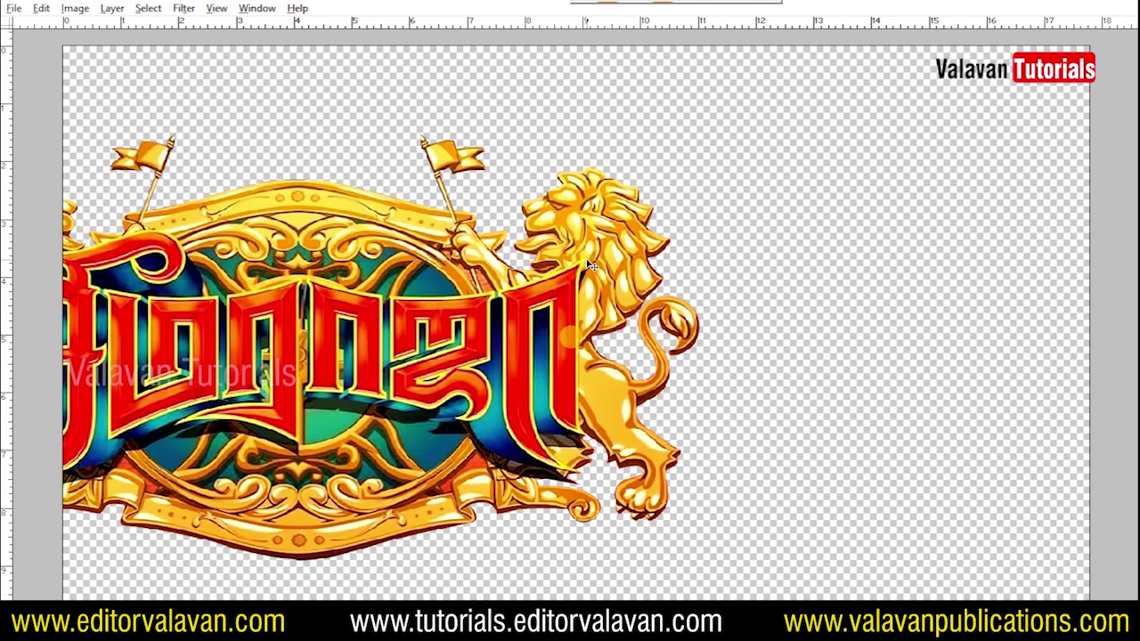
- Close the logo file without saving and show the VAREN VAREN poster in full-screen mode
click(593, 237)
key(f)
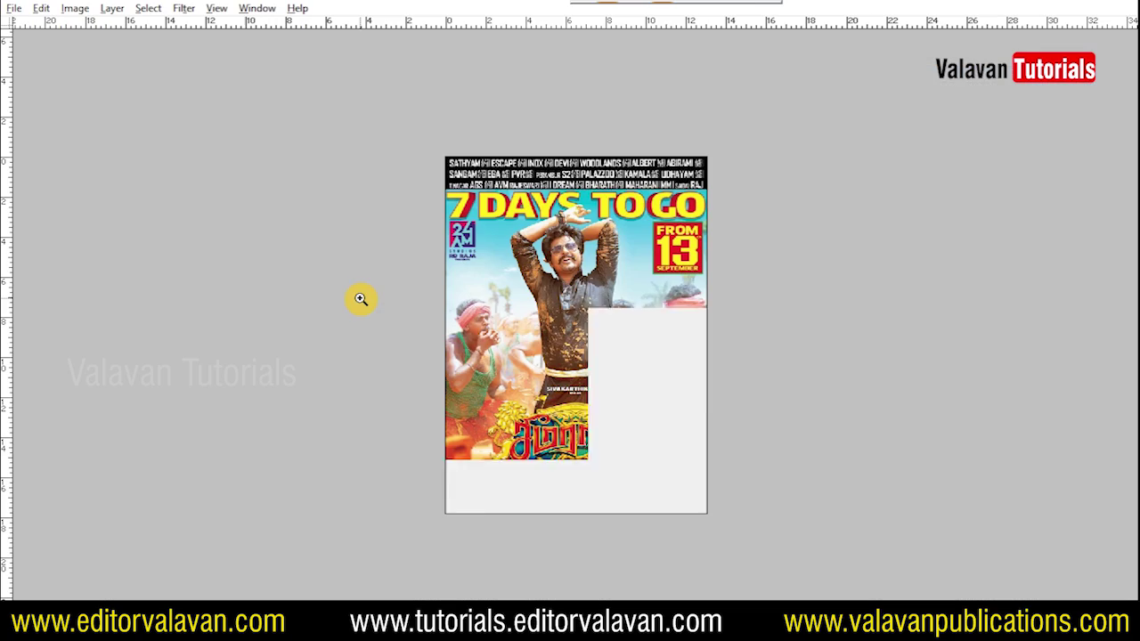
key(f)
key(ctrl+Tab)
key(ctrl+Tab)
key(ctrl+Tab)
key(ctrl+Tab)
key(ctrl+Tab)
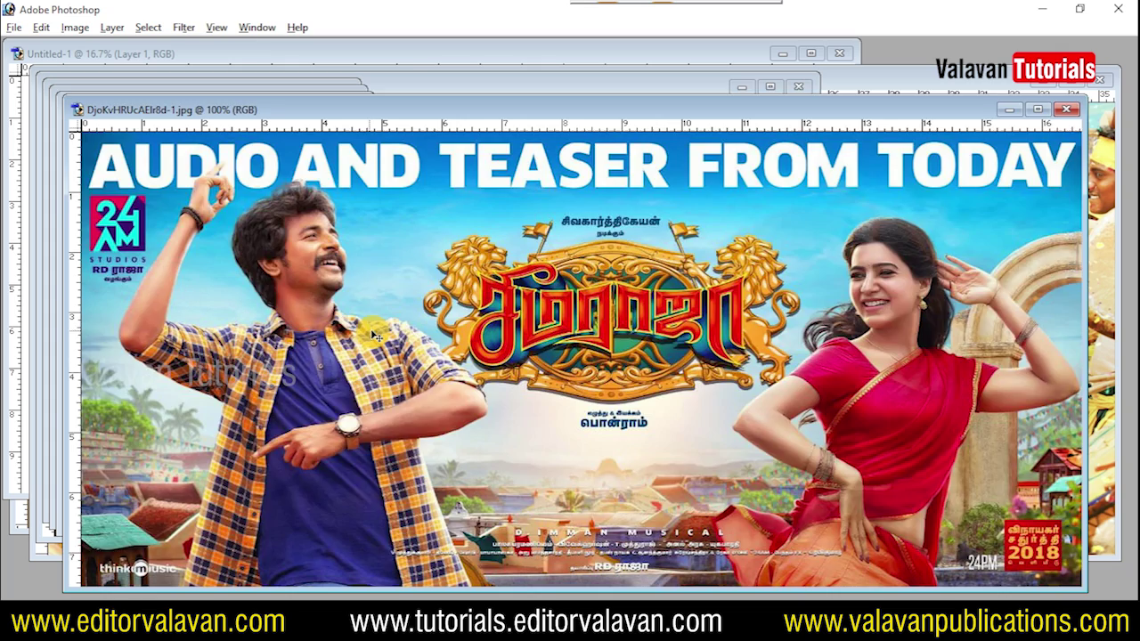
key(ctrl+Tab)
key(f)
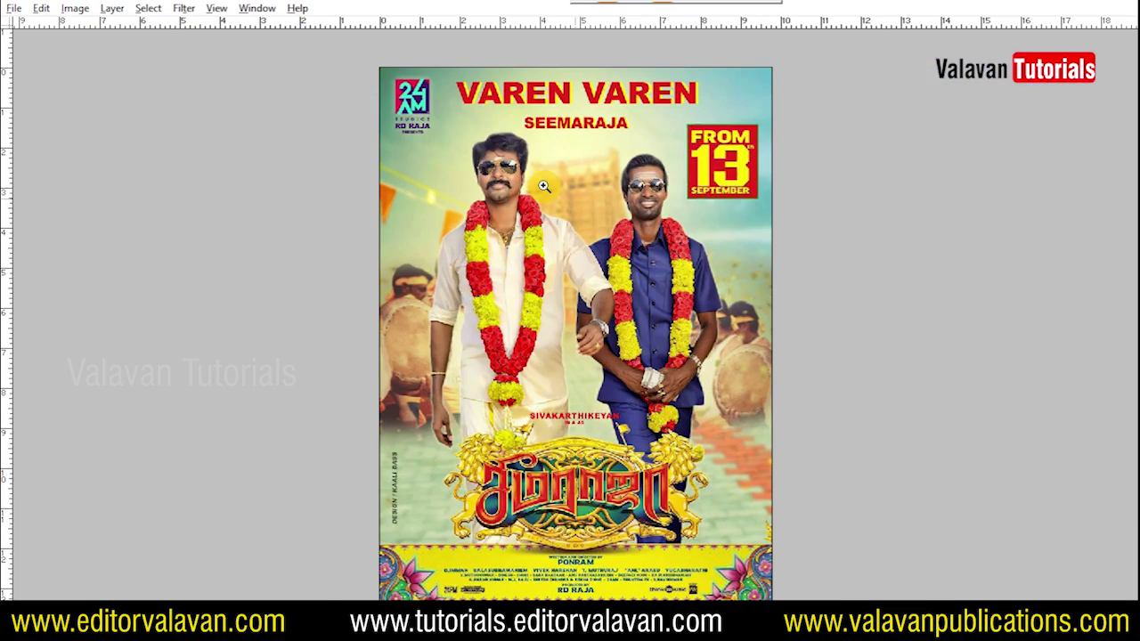
- Zoom in on the left man's face, then fit the whole poster on screen
click(543, 184)
right_click(546, 256)
click(545, 276)
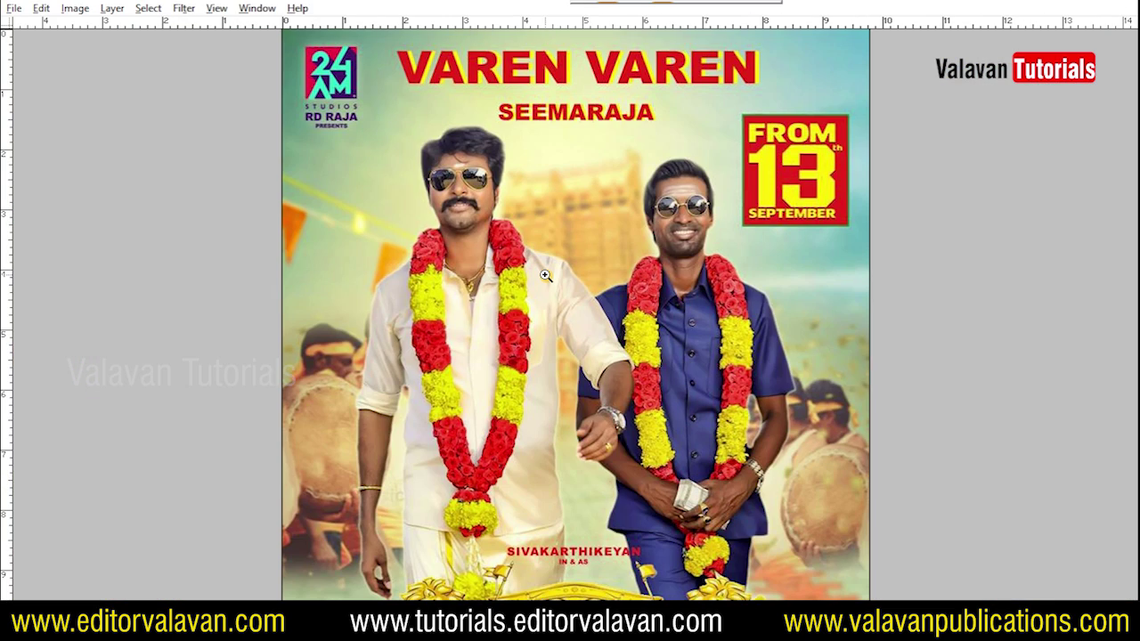
click(554, 281)
click(361, 163)
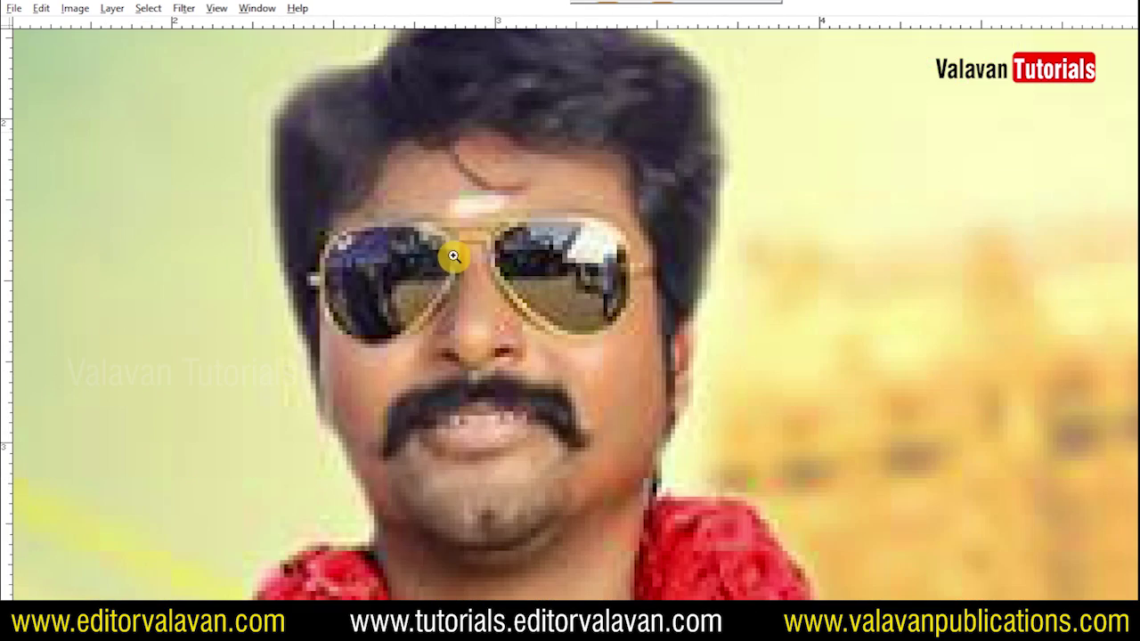
key(ctrl+0)
alt+click(475, 244)
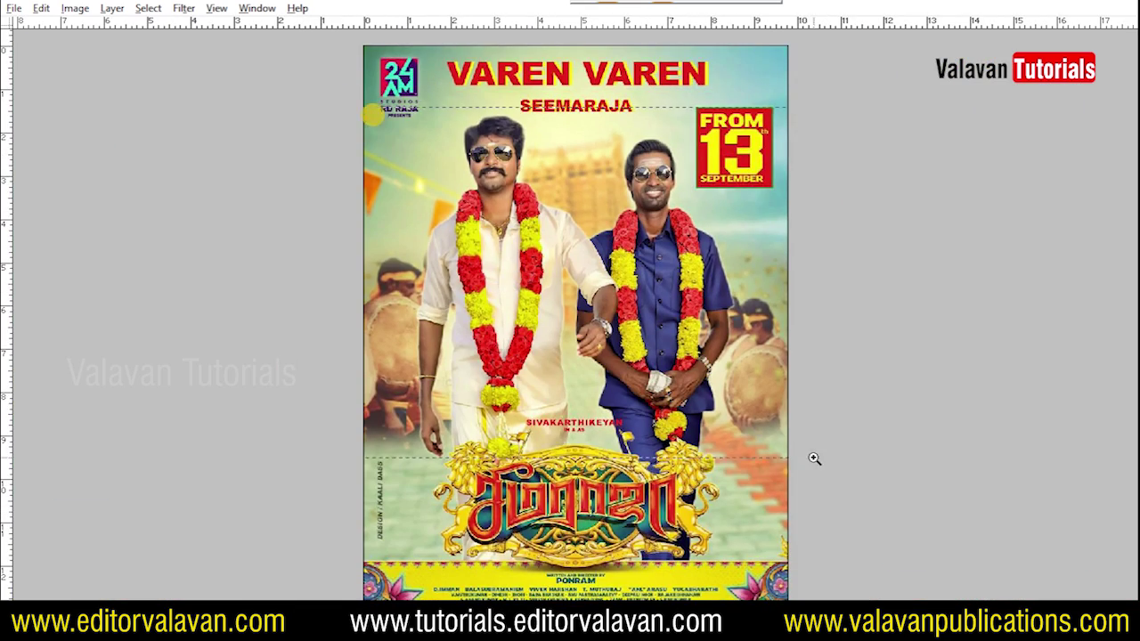
- Resample the VAREN VAREN poster to 300 pixels/inch, giving 2933 × 4000 pixels
click(494, 149)
key(f)
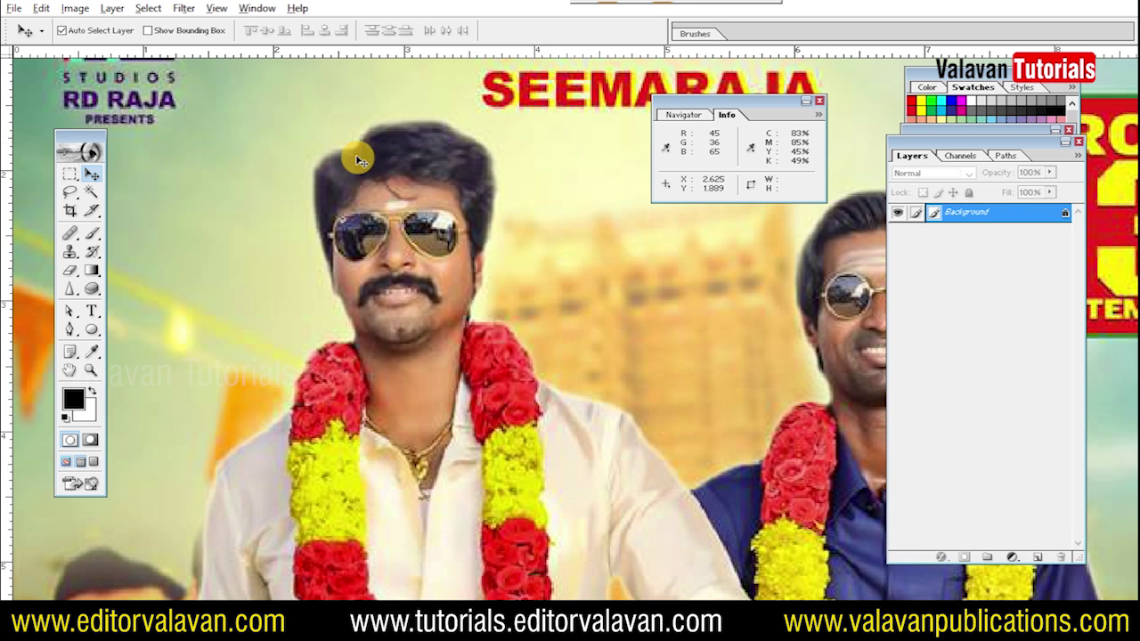
click(74, 8)
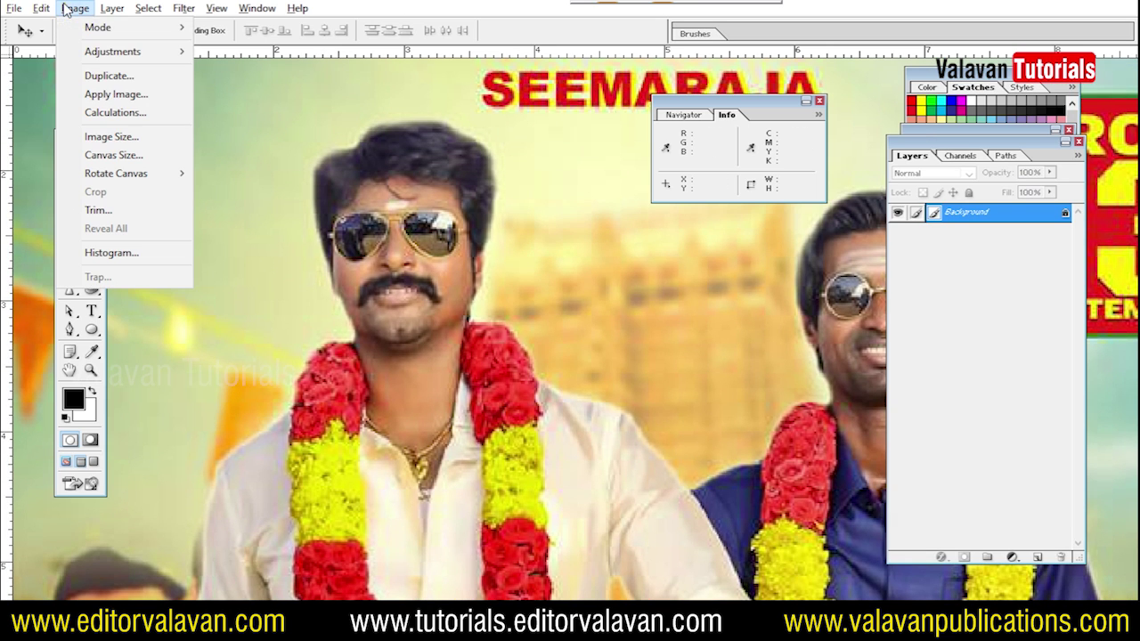
click(132, 139)
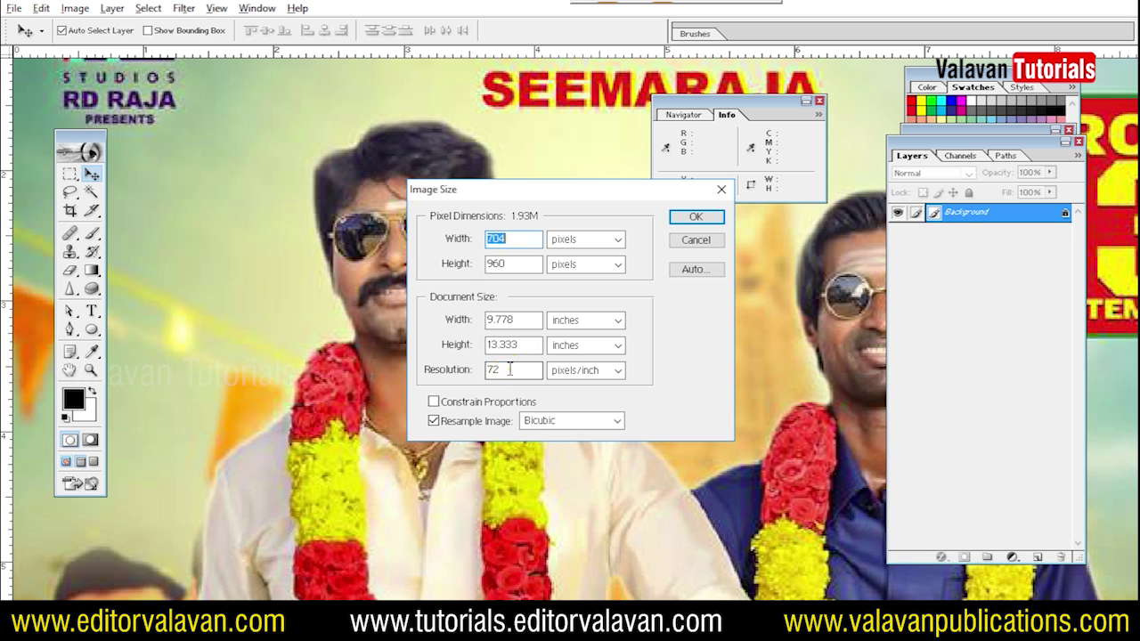
text(00)
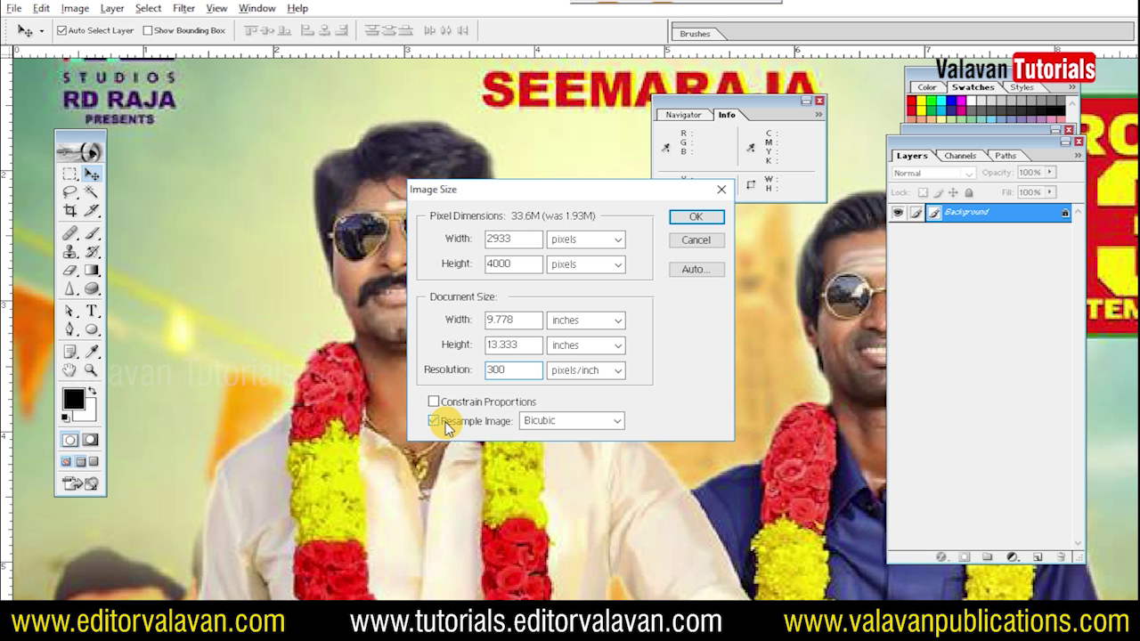
click(687, 220)
- Zoom to the left actor's face and apply a 0.8-pixel Gaussian Blur to the poster
key(z)
right_click(428, 273)
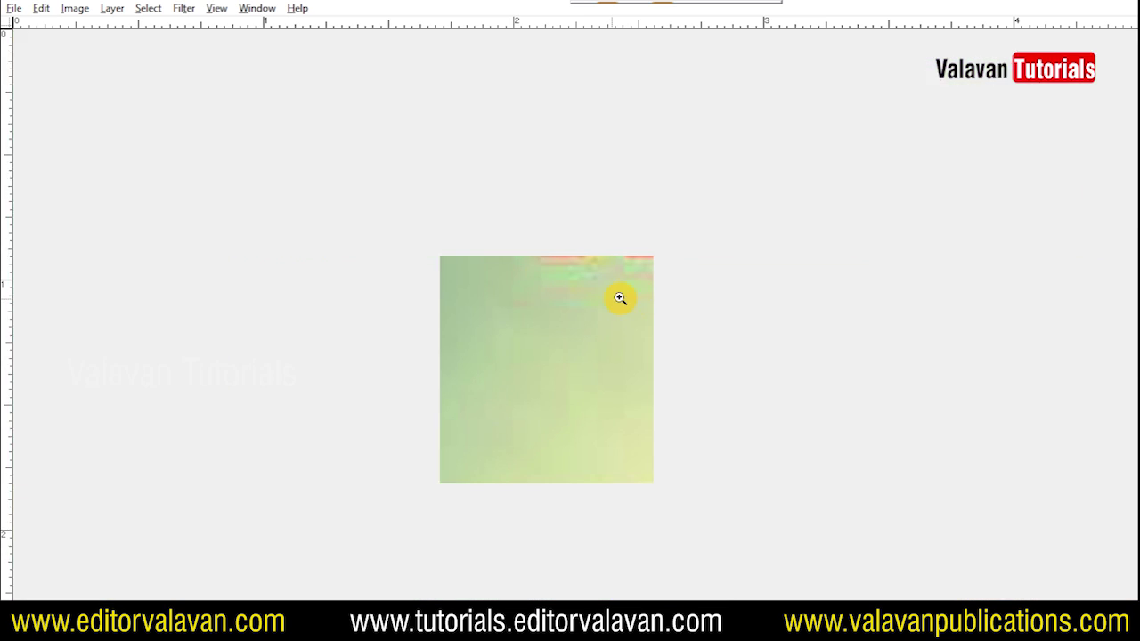
right_click(645, 297)
click(668, 323)
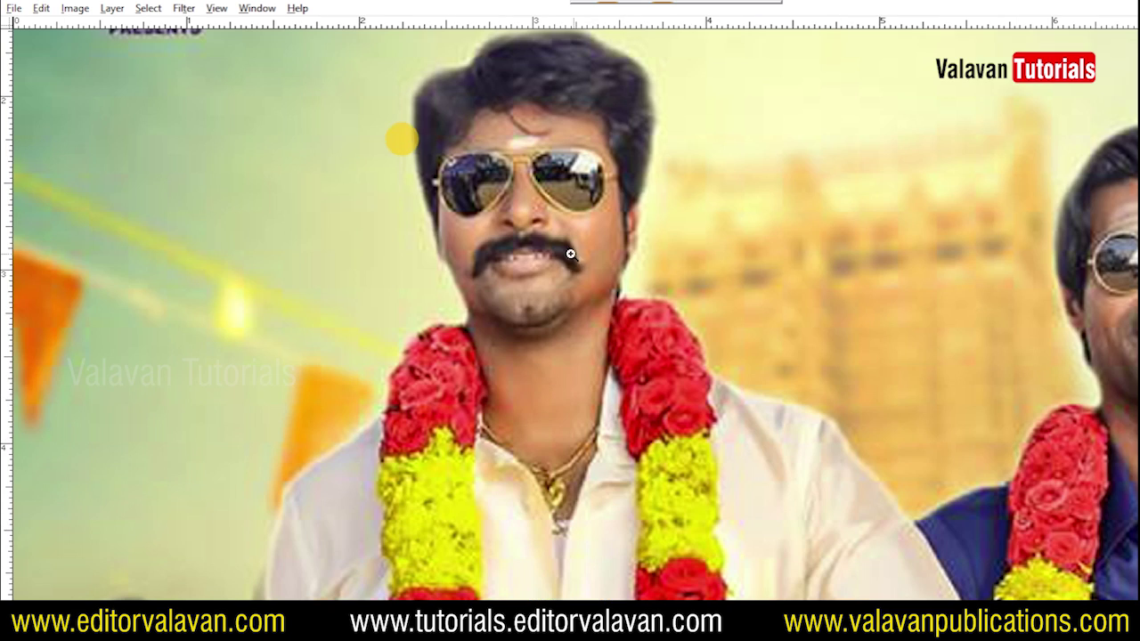
drag(375, 119, 624, 269)
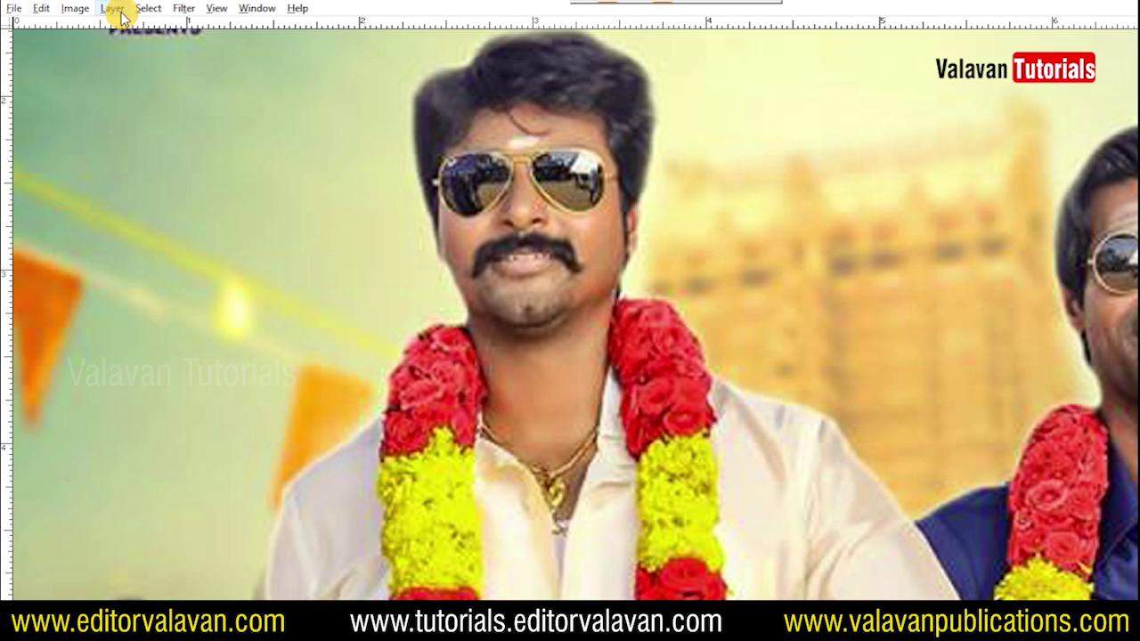
click(183, 8)
mouse_move(205, 130)
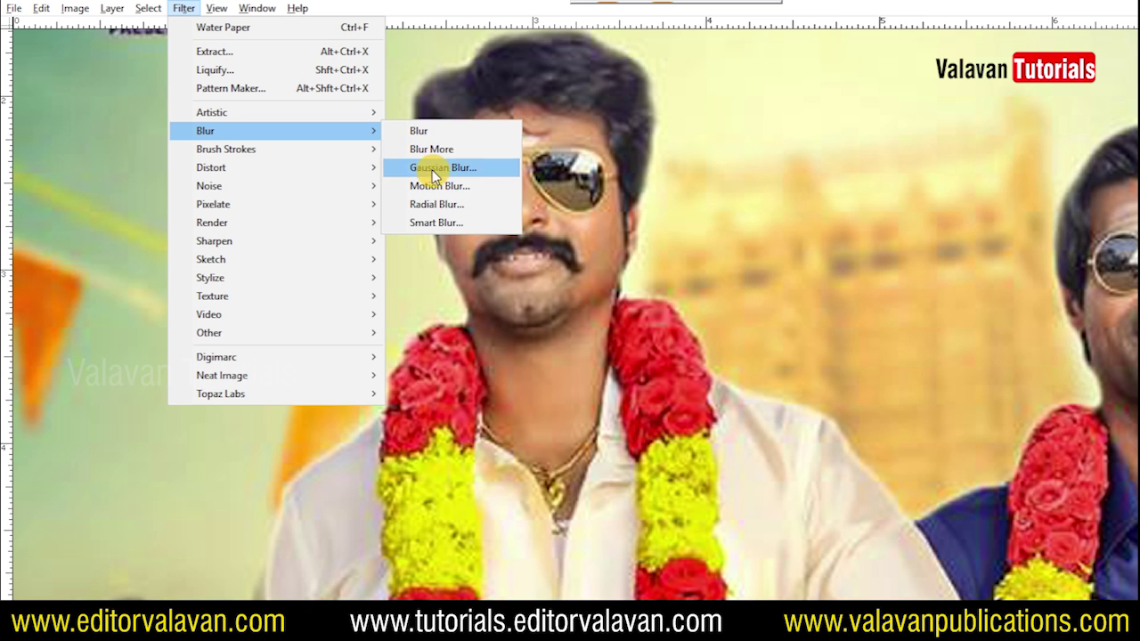
click(452, 168)
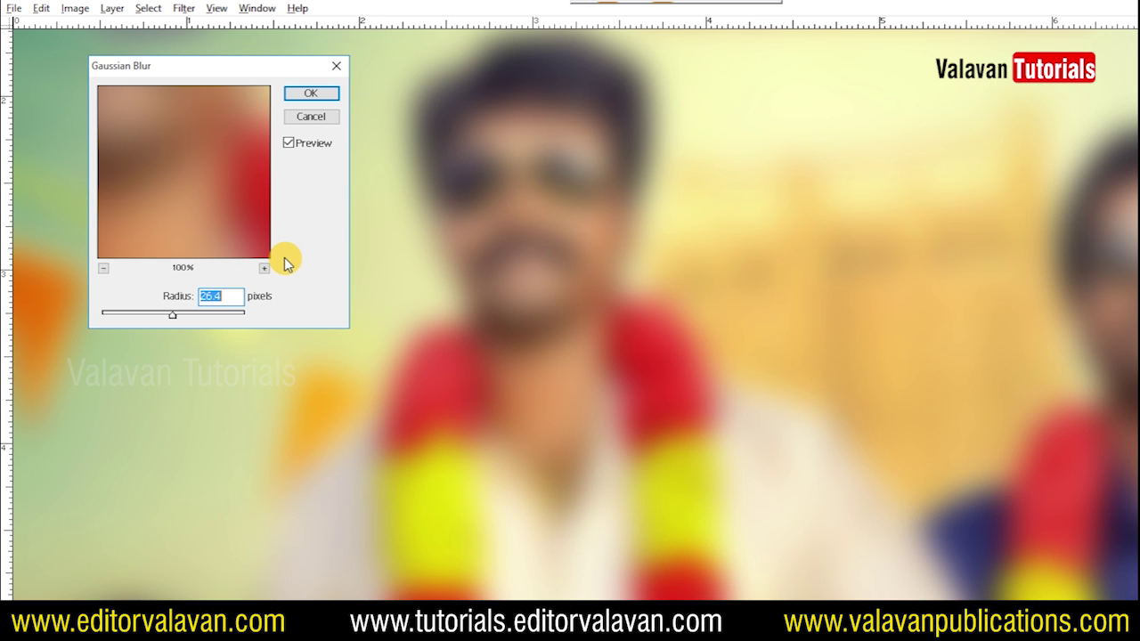
text(2)
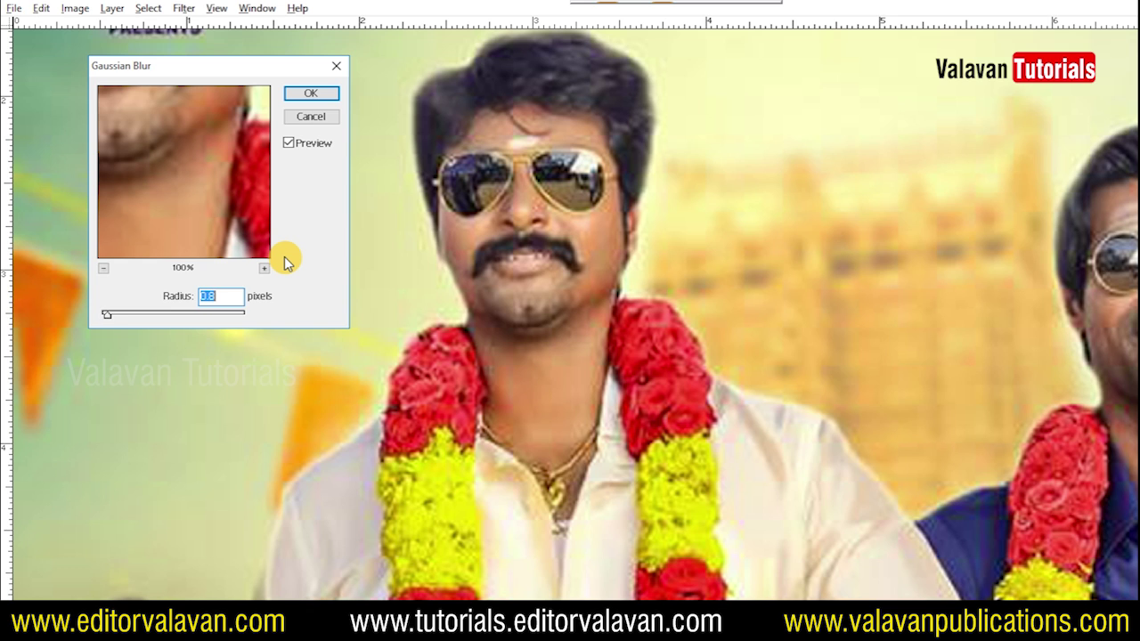
key(Return)
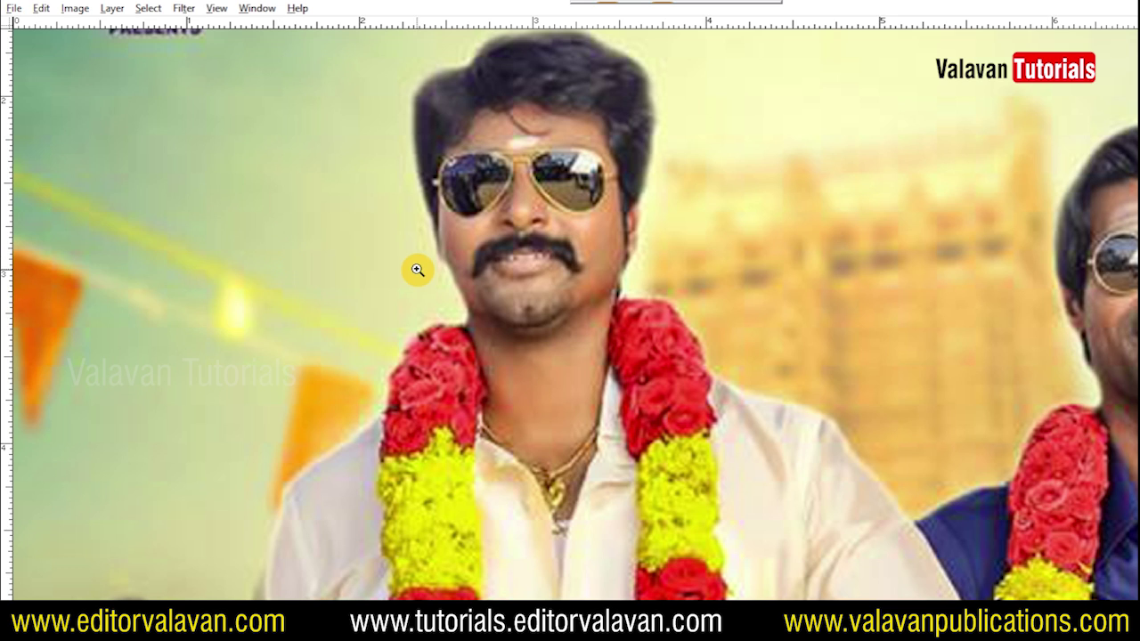
key(alt+t)
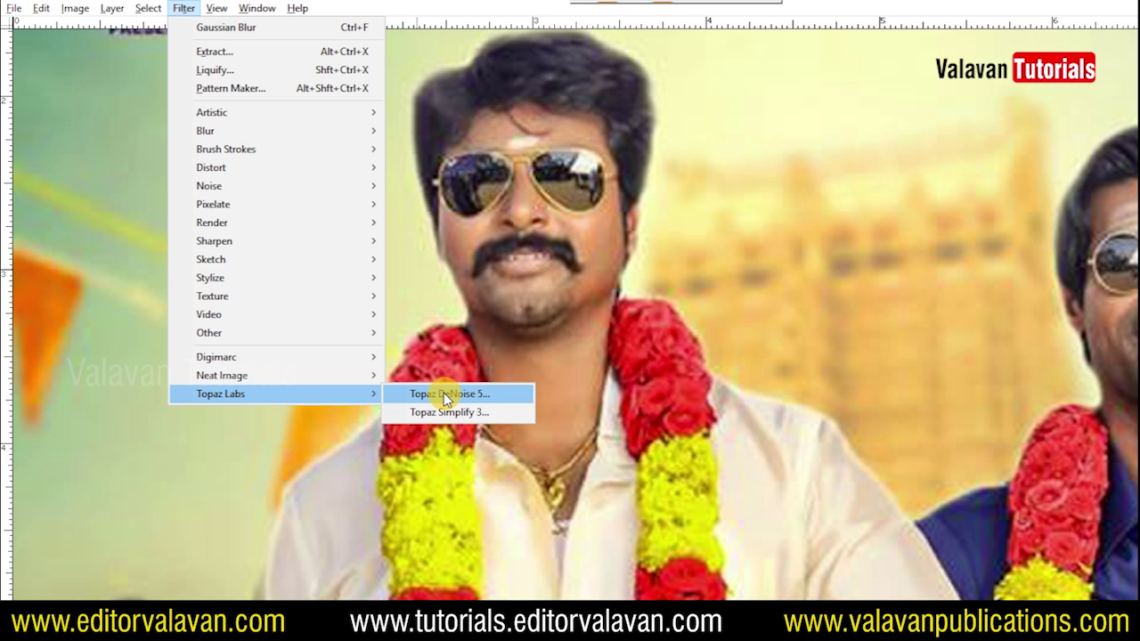
- Launch Topaz DeNoise 5, pan the preview to the face, and raise Overall Strength to 0.39
click(443, 392)
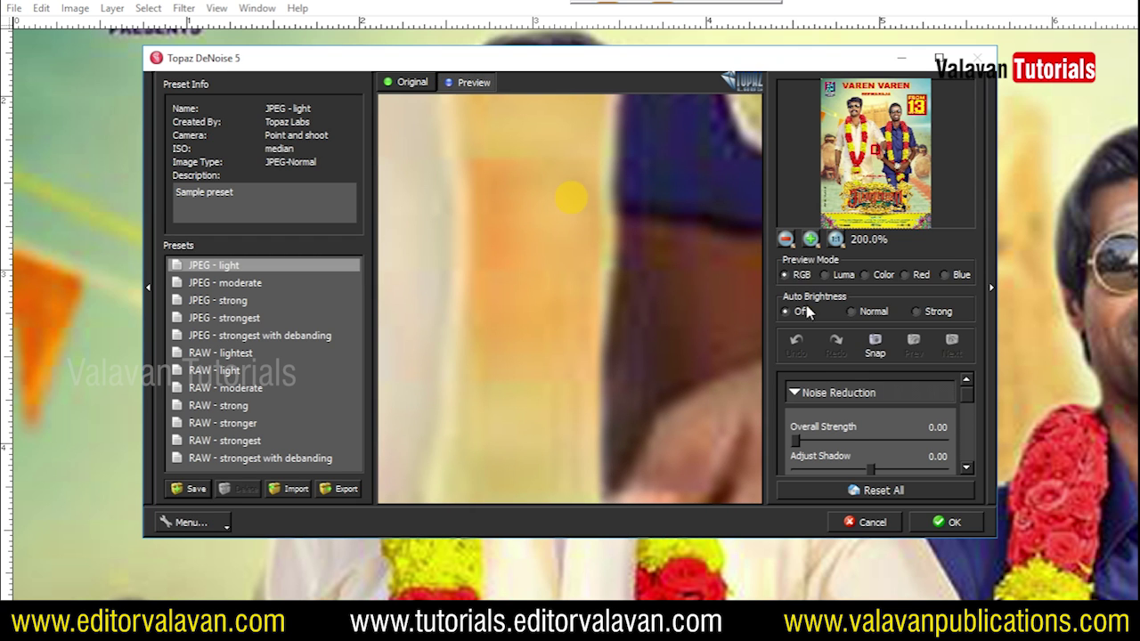
drag(872, 153, 858, 122)
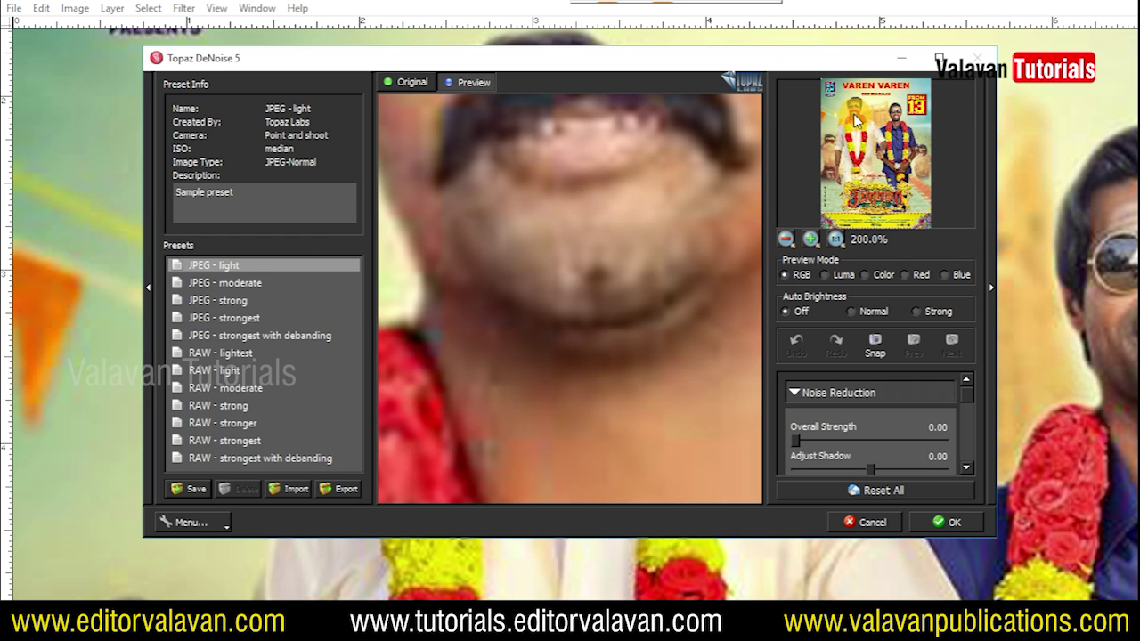
drag(823, 442, 826, 443)
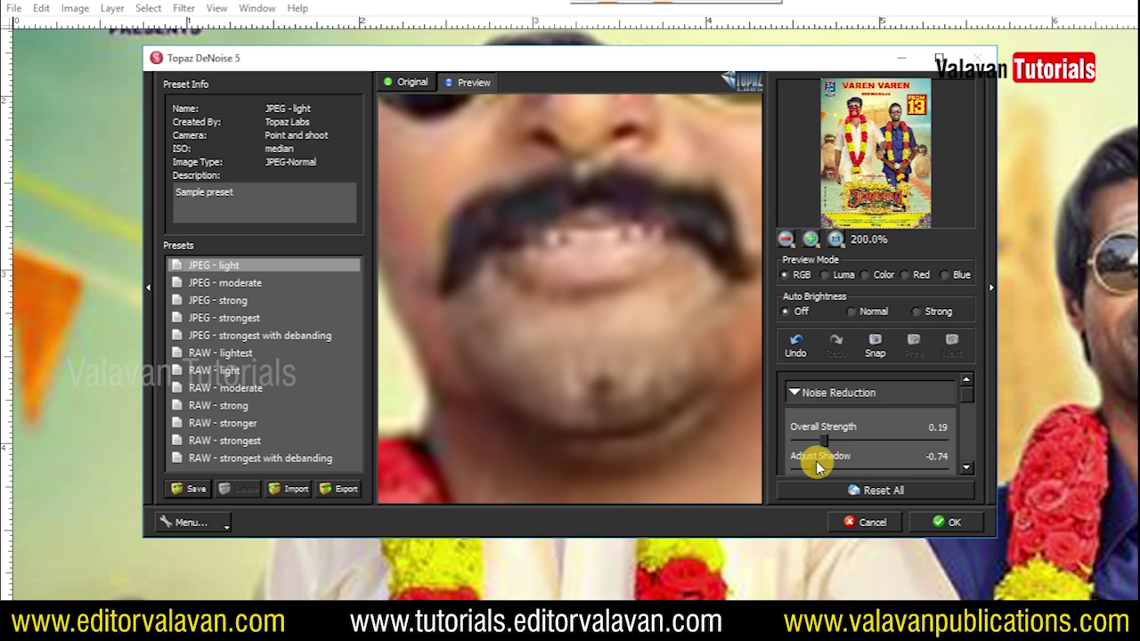
drag(828, 439, 837, 439)
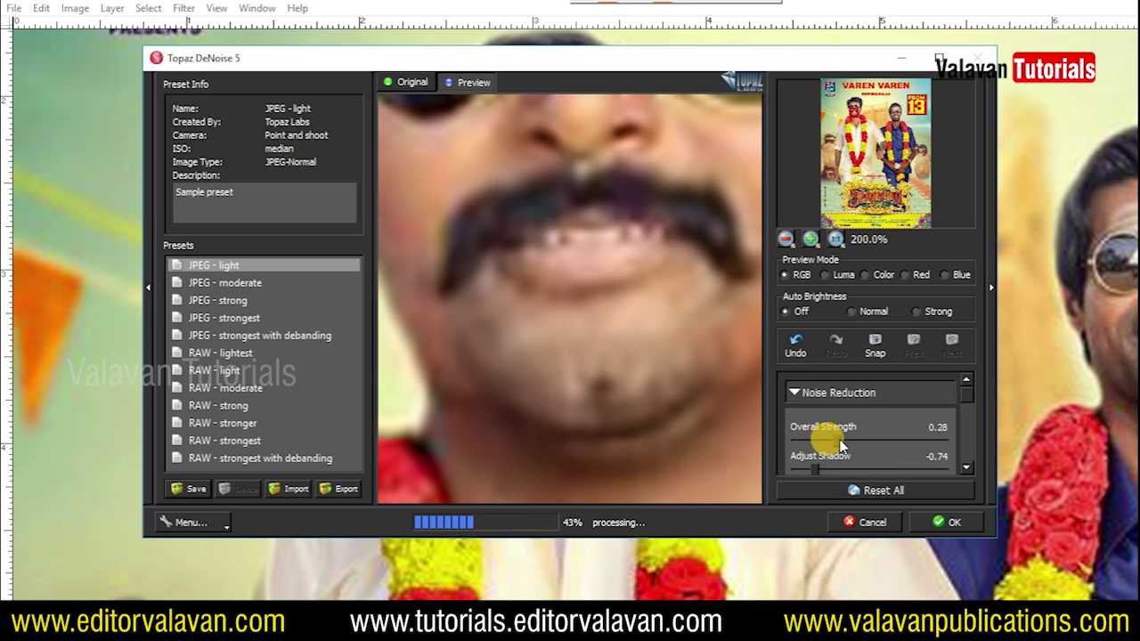
drag(691, 359, 694, 347)
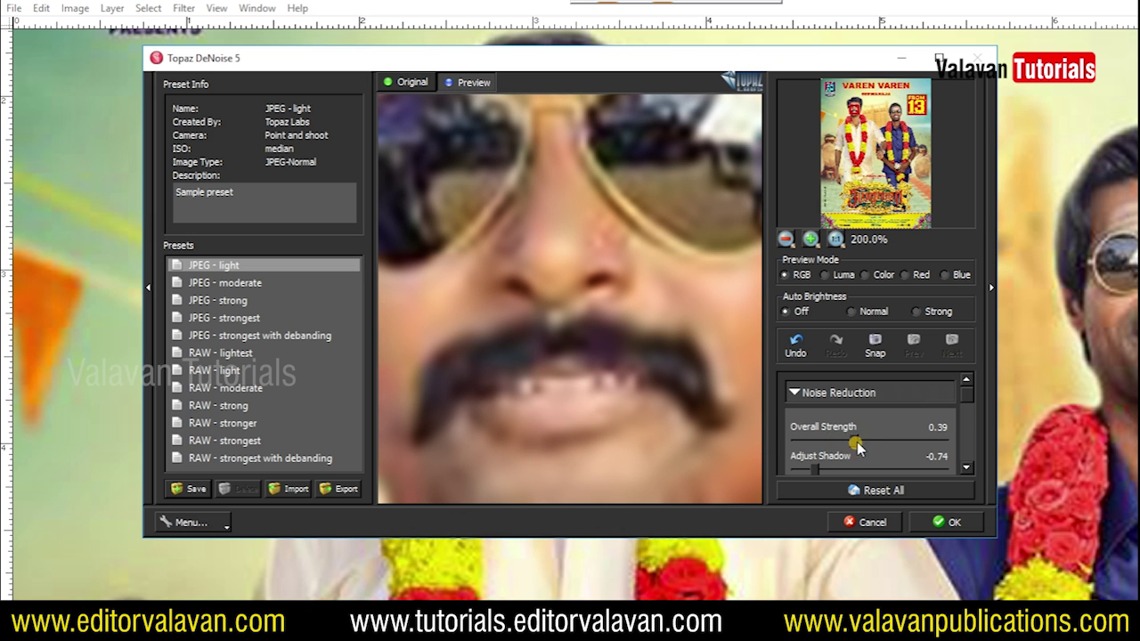
- Apply the DeNoise result, then open and cancel Brightness/Contrast without changes
click(943, 522)
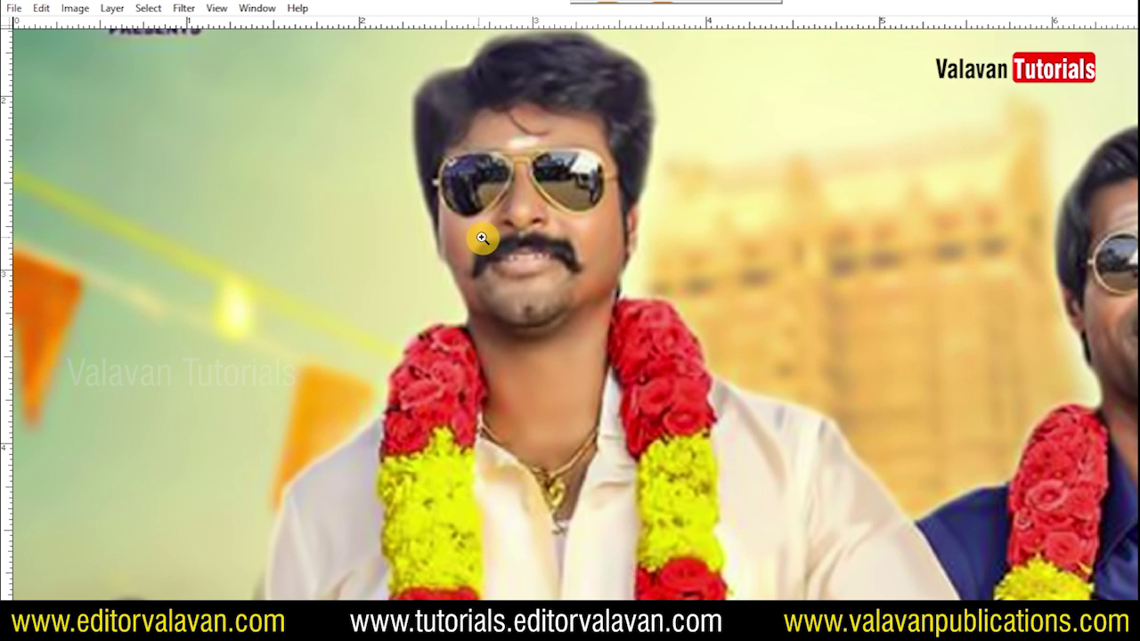
key(Tab)
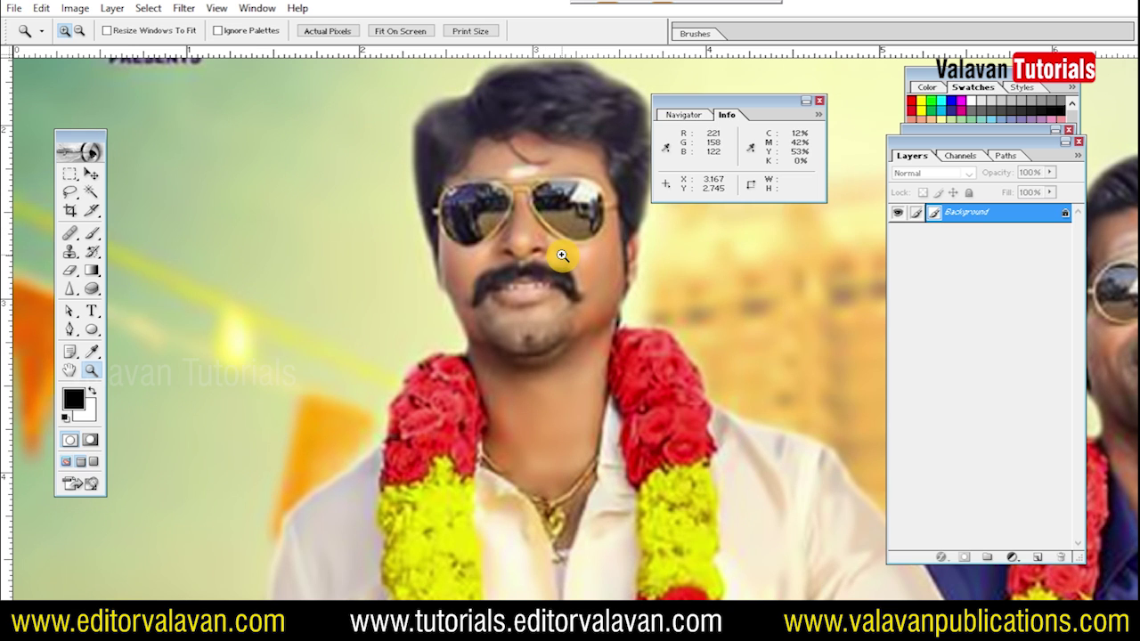
click(75, 8)
mouse_move(113, 52)
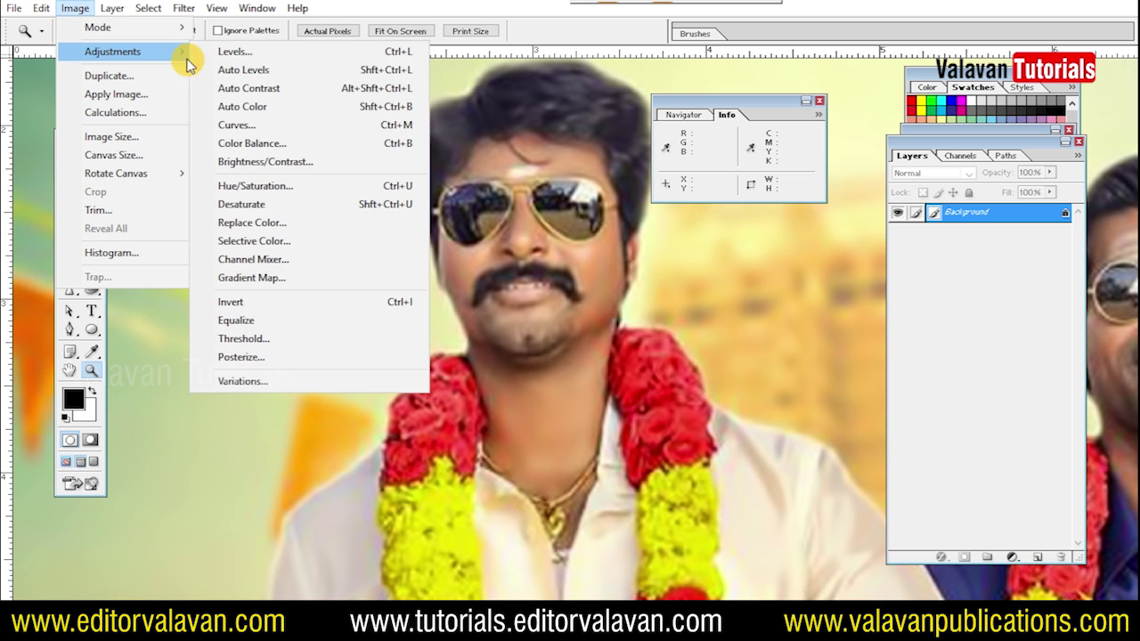
click(240, 162)
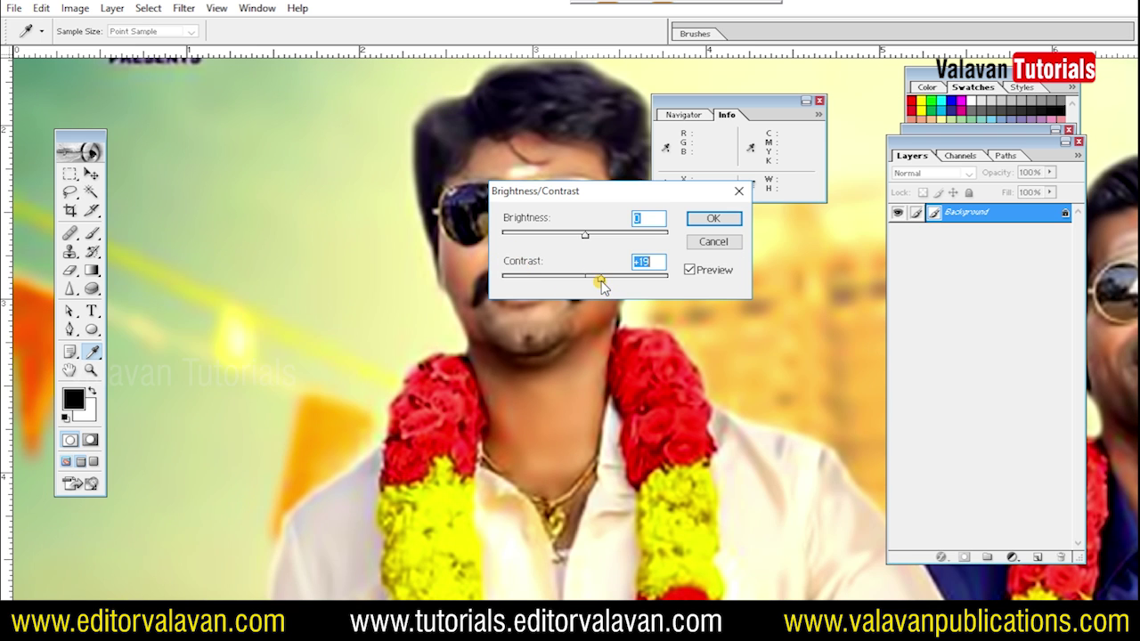
click(713, 242)
- Fit the whole poster on screen and hide all panels
key(z)
right_click(598, 271)
click(598, 270)
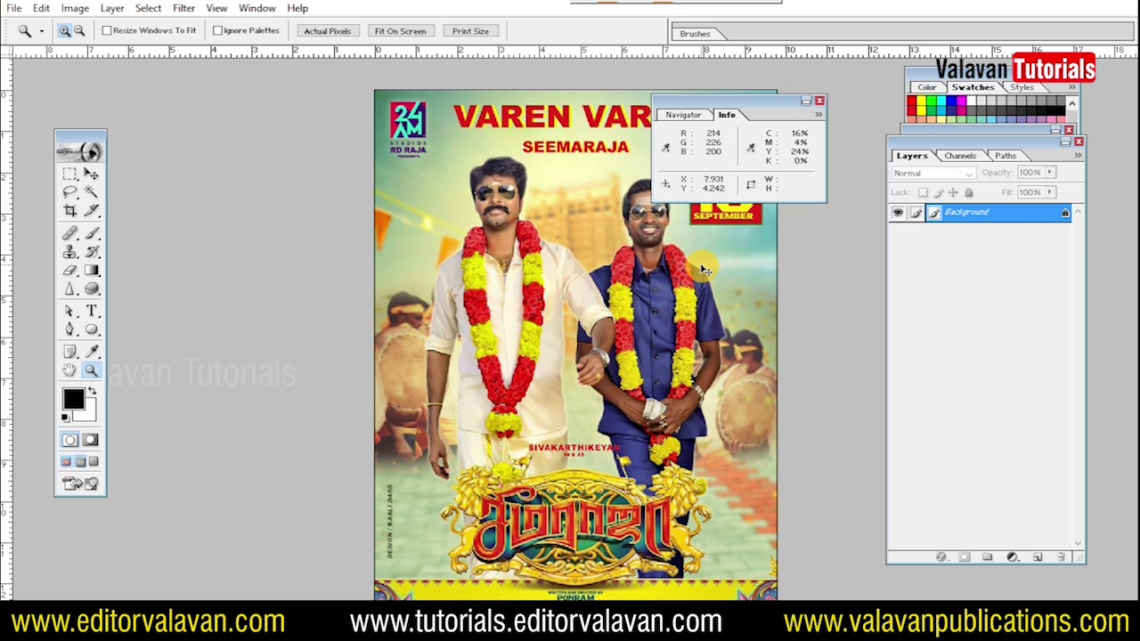
key(Tab)
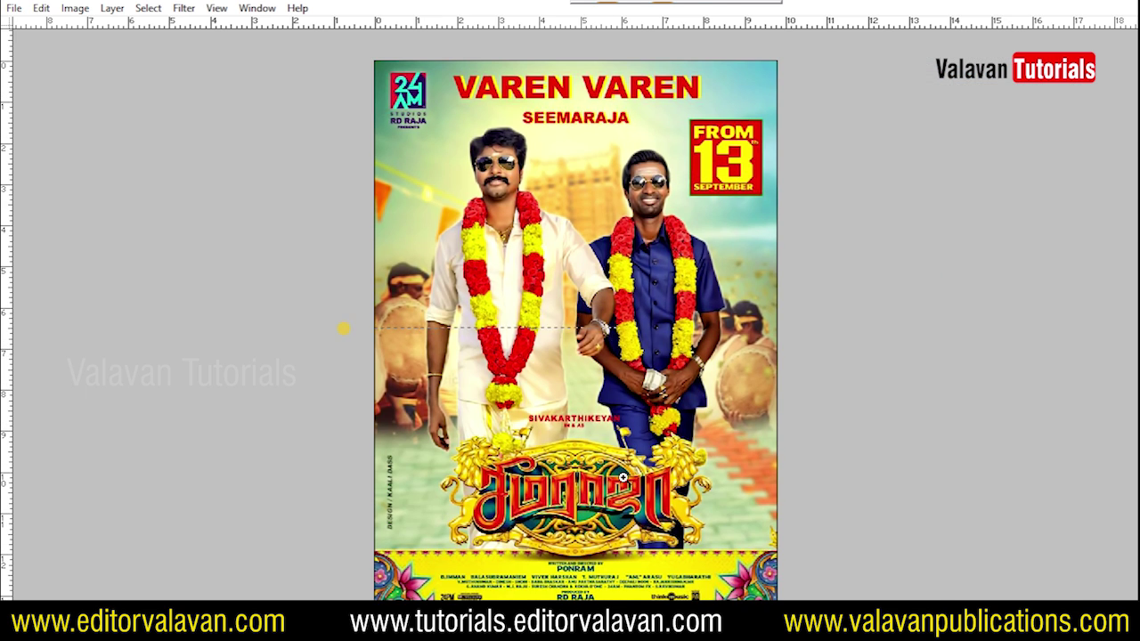
- Zoom in on the actor's hand and trace outline points along the wrist and hand edge
scroll(477, 426, up, 5)
scroll(490, 481, up, 3)
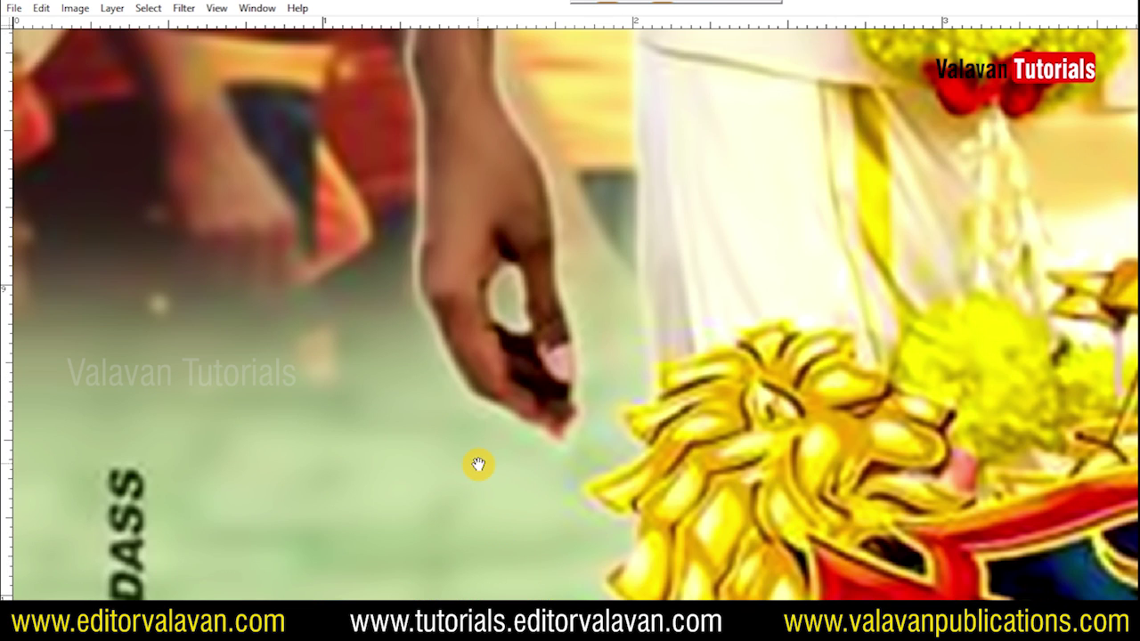
scroll(567, 431, up, 1)
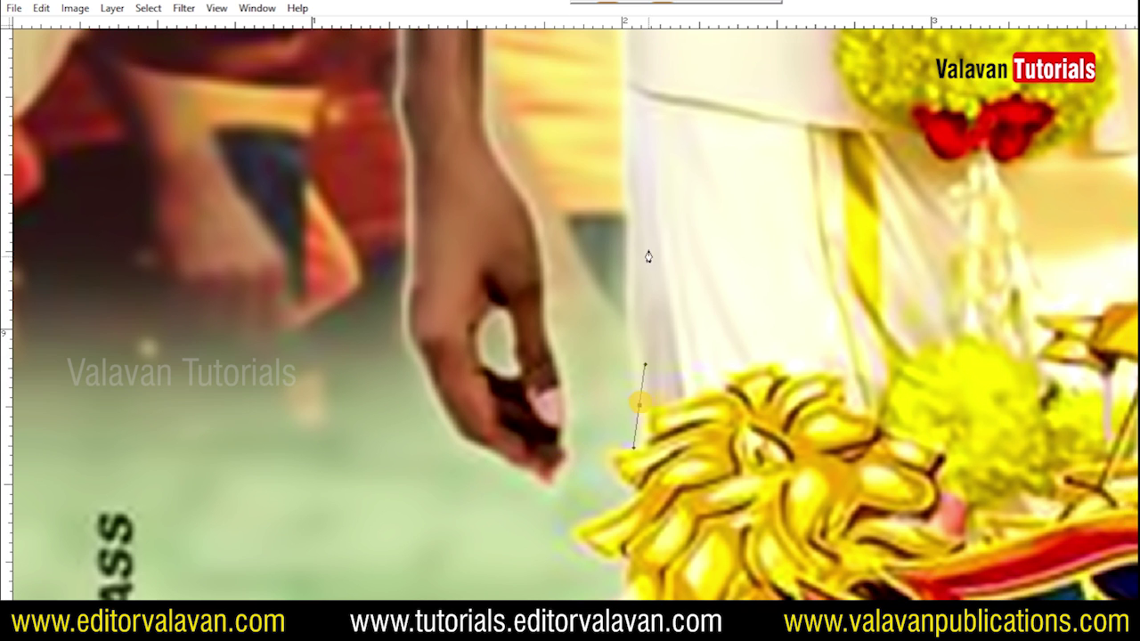
drag(648, 257, 625, 379)
scroll(621, 230, up, 3)
scroll(608, 248, up, 3)
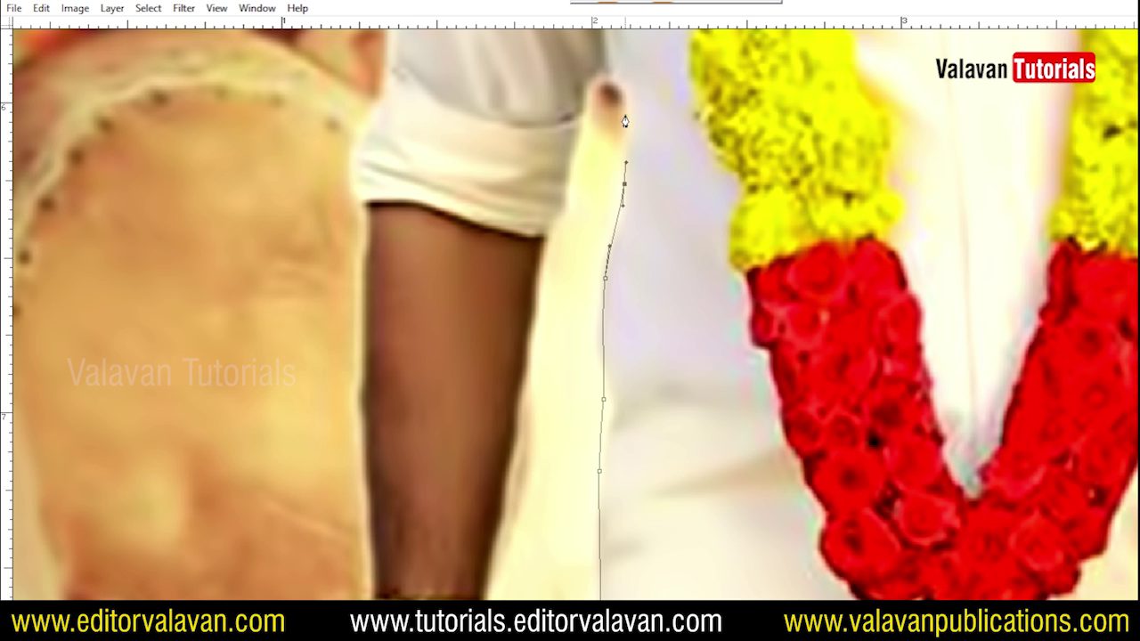
scroll(531, 365, down, 3)
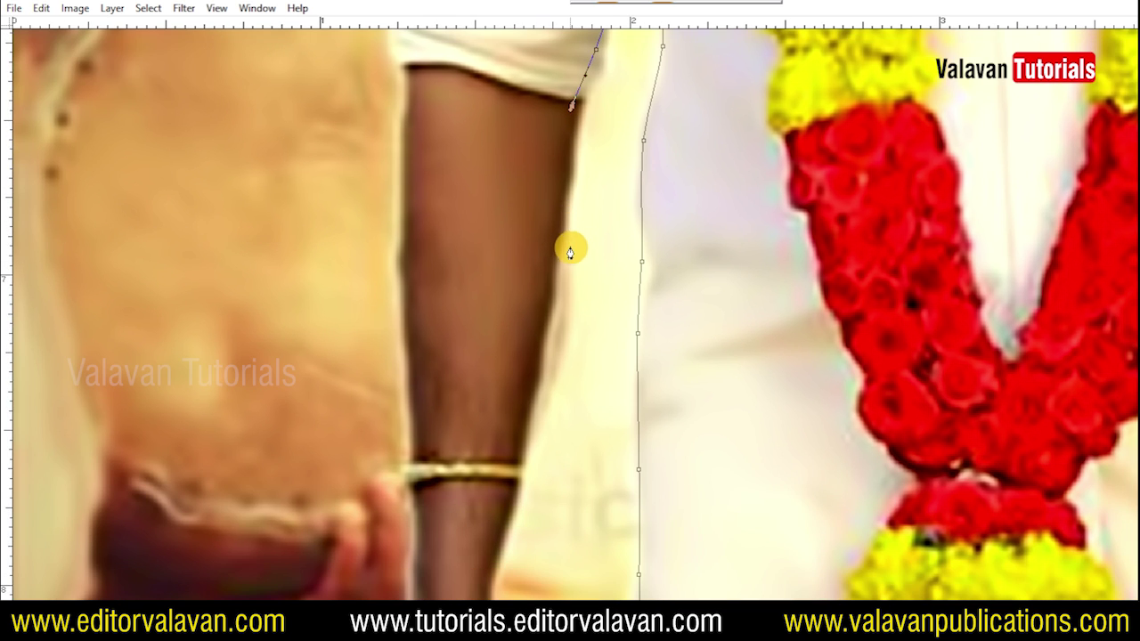
scroll(534, 400, down, 3)
mouse_move(522, 281)
mouse_down()
mouse_move(508, 338)
mouse_move(493, 296)
mouse_up()
scroll(512, 329, down, 3)
click(491, 375)
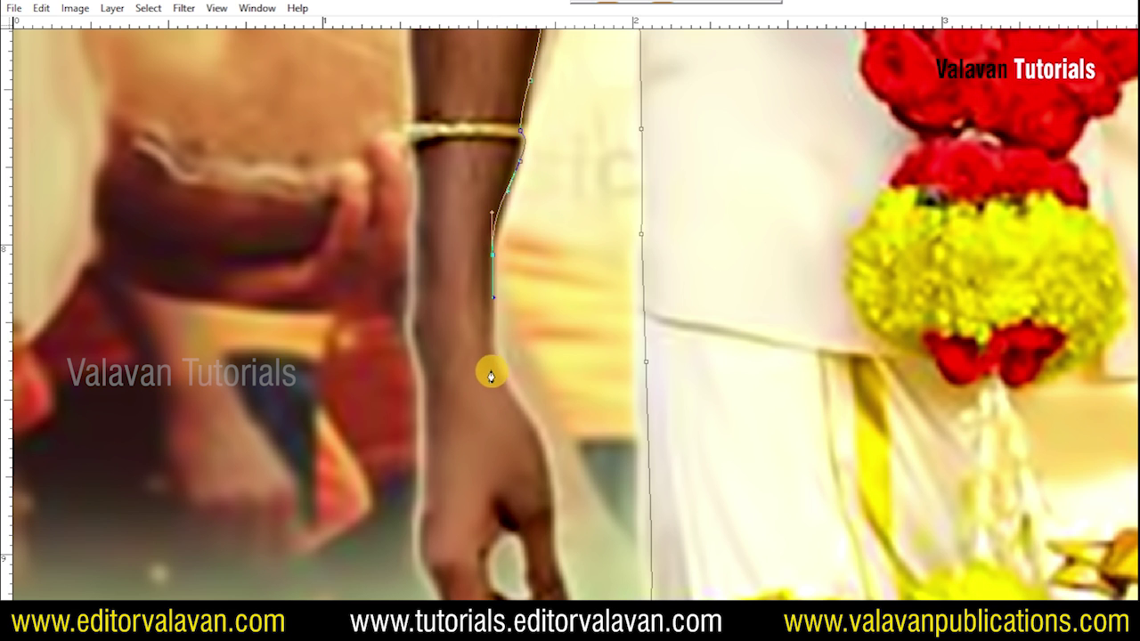
drag(552, 492, 519, 276)
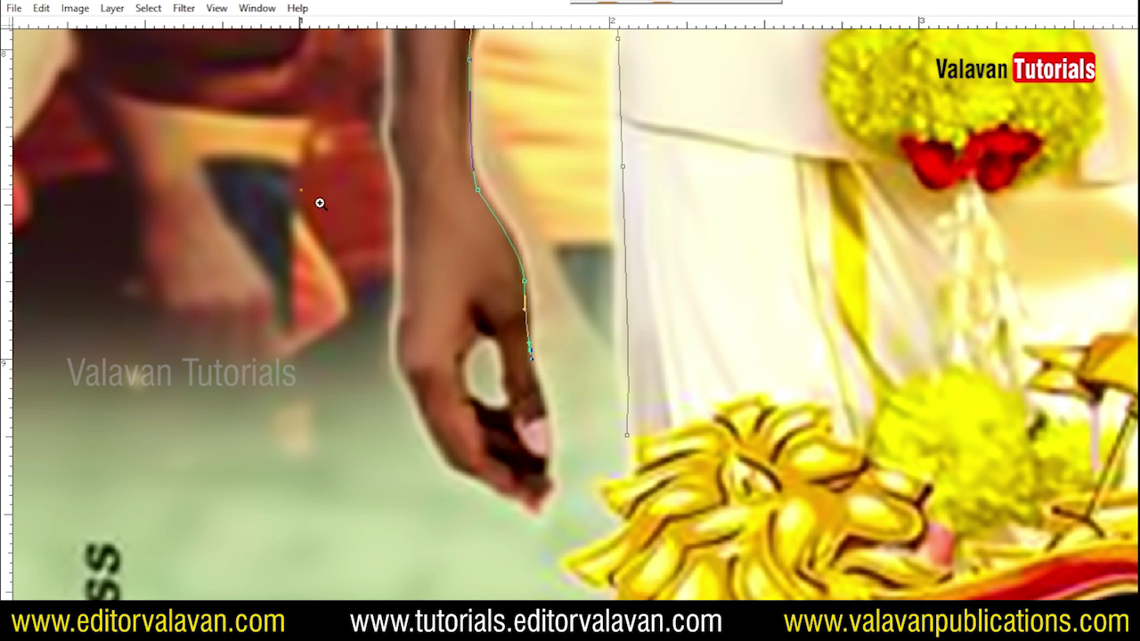
key(ctrl+minus)
key(ctrl+plus)
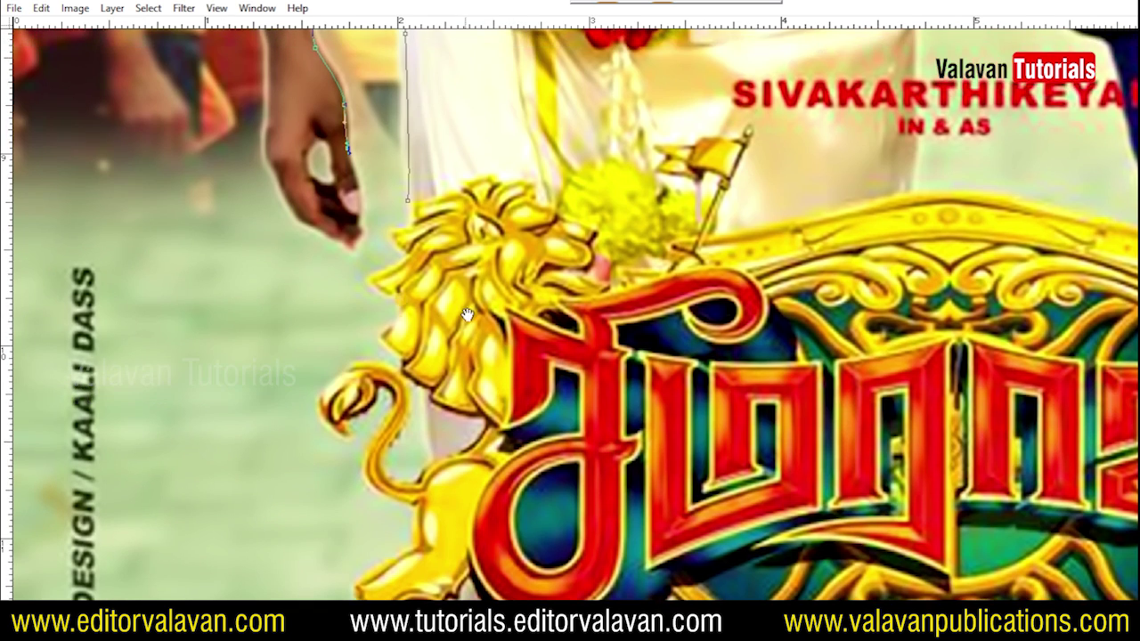
key(ctrl+plus)
drag(534, 289, 545, 285)
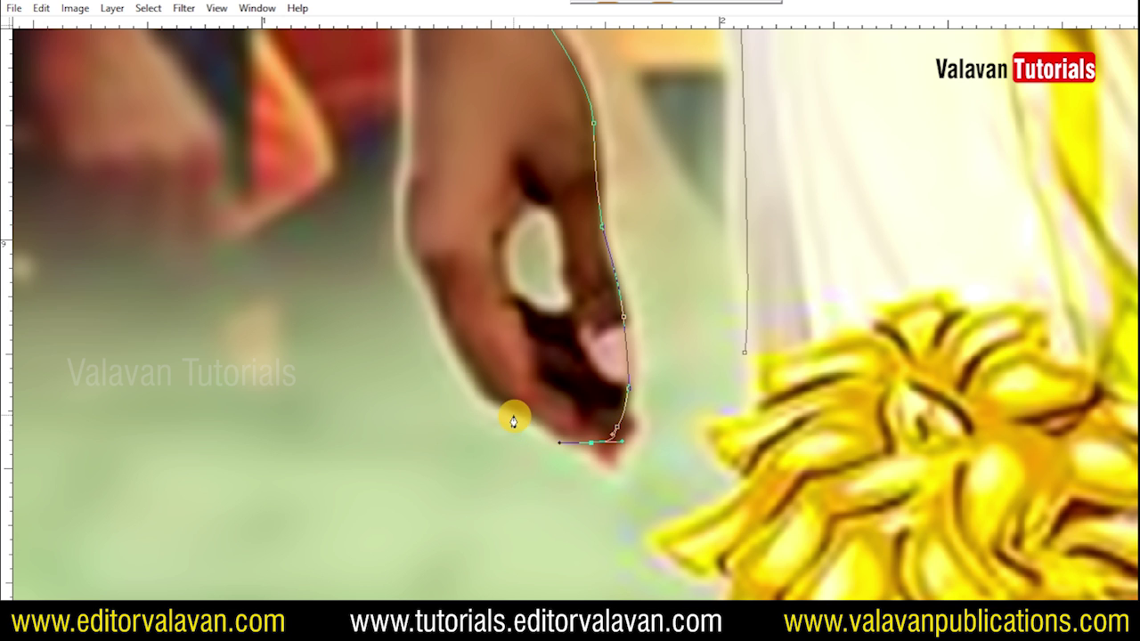
drag(447, 337, 436, 314)
- Continue the outline up the arm, around the sleeve and over the shoulder
drag(406, 77, 395, 365)
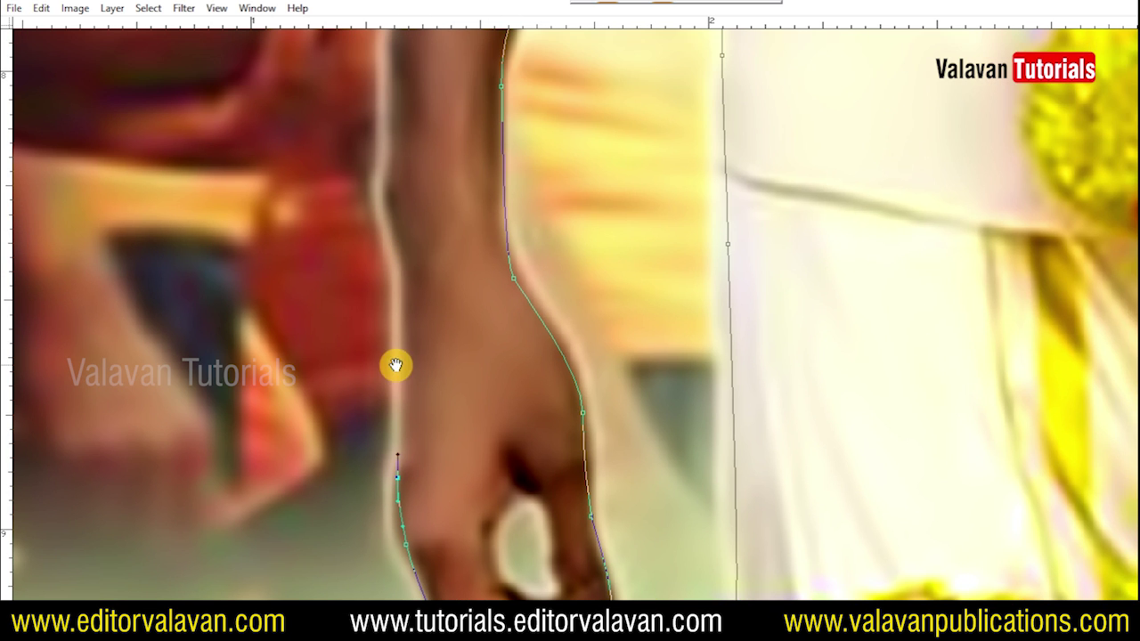
mouse_move(383, 93)
mouse_down()
mouse_move(394, 297)
mouse_move(400, 149)
mouse_up()
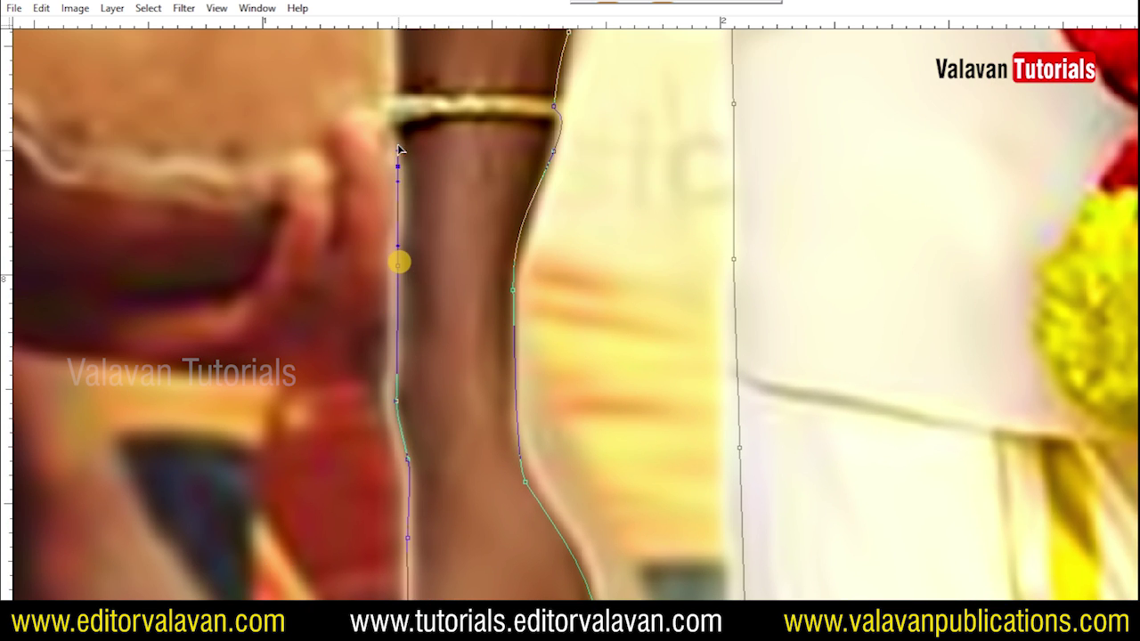
drag(395, 95, 394, 407)
drag(368, 270, 371, 333)
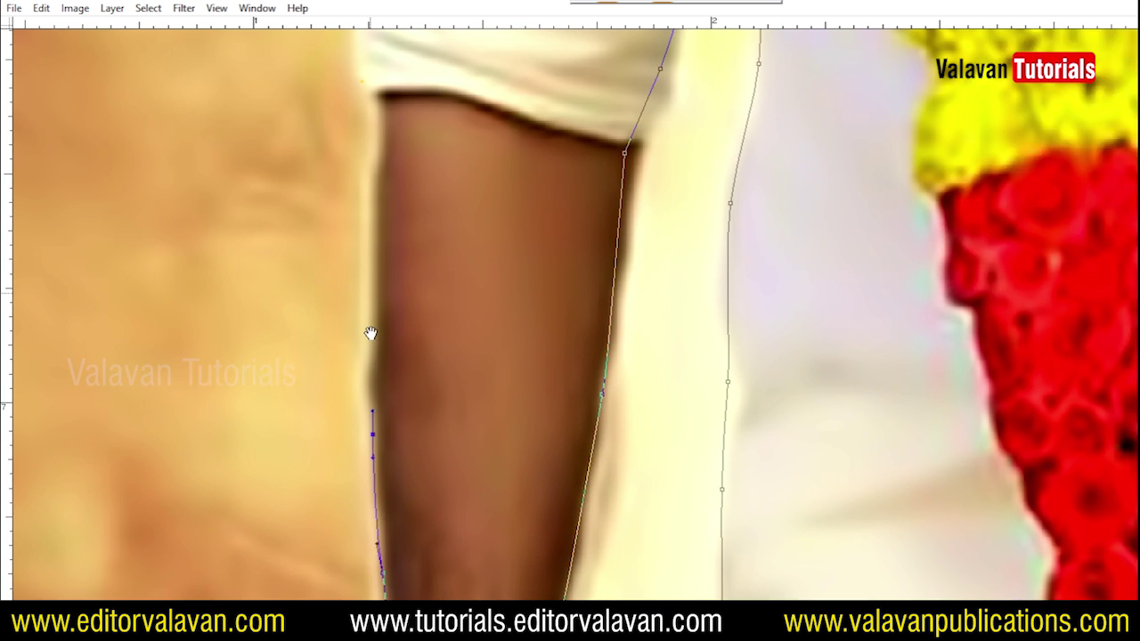
drag(376, 290, 378, 260)
drag(368, 139, 394, 432)
drag(458, 183, 471, 115)
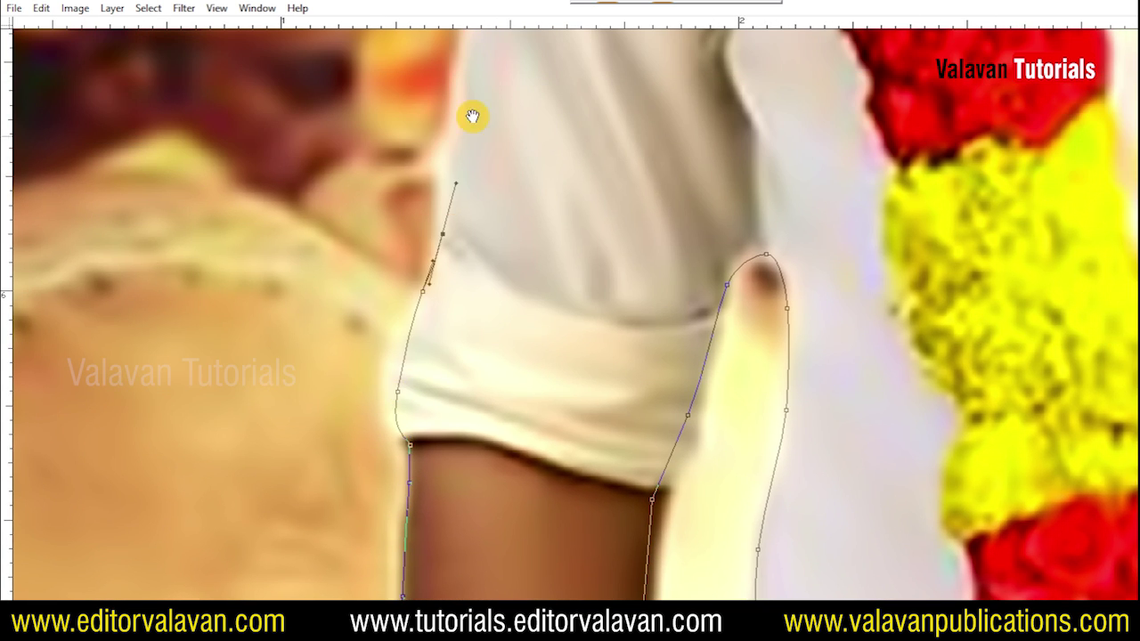
drag(467, 60, 383, 392)
drag(444, 106, 419, 355)
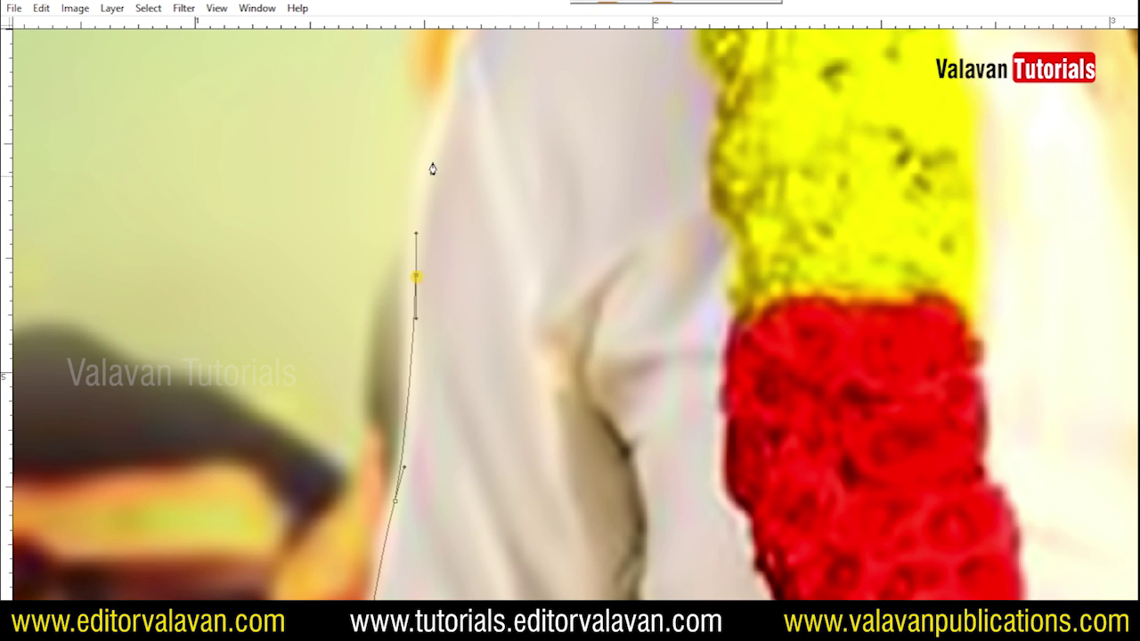
drag(471, 69, 400, 279)
- Trace the outline along the garland edge and up the jaw
mouse_move(498, 209)
mouse_down()
mouse_move(427, 311)
mouse_move(496, 264)
mouse_up()
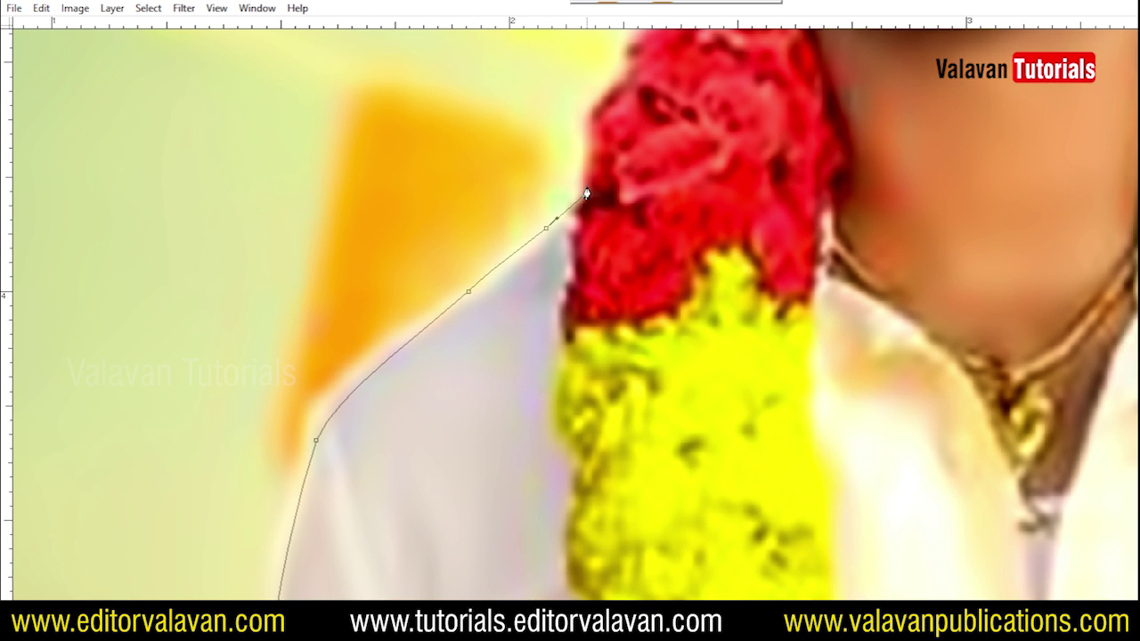
drag(589, 153, 481, 444)
drag(523, 338, 559, 305)
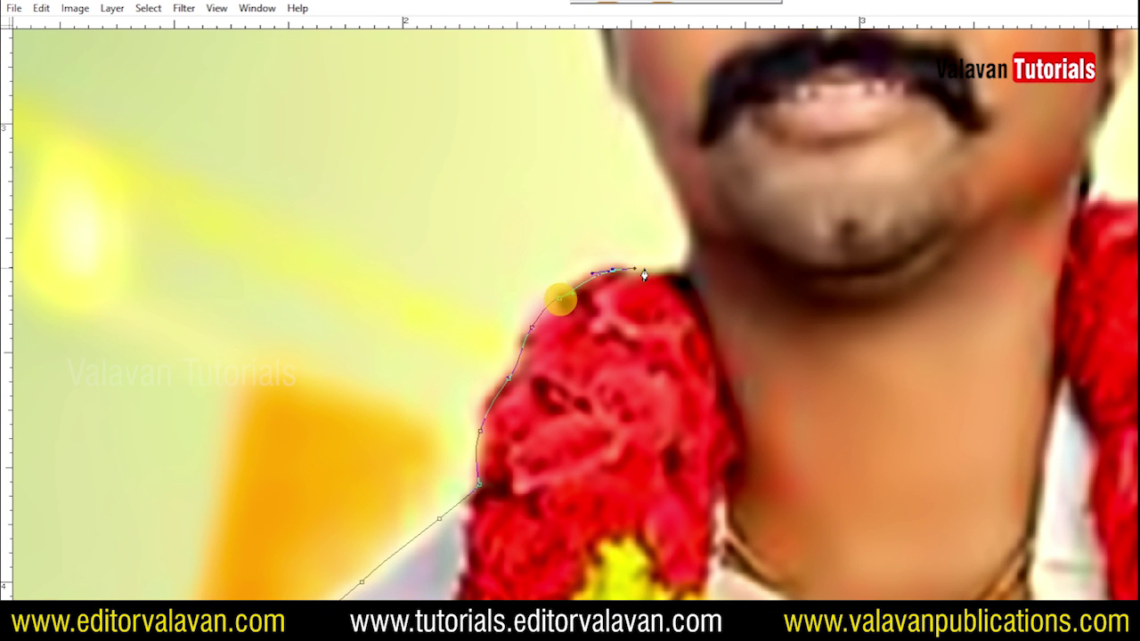
drag(686, 237, 675, 433)
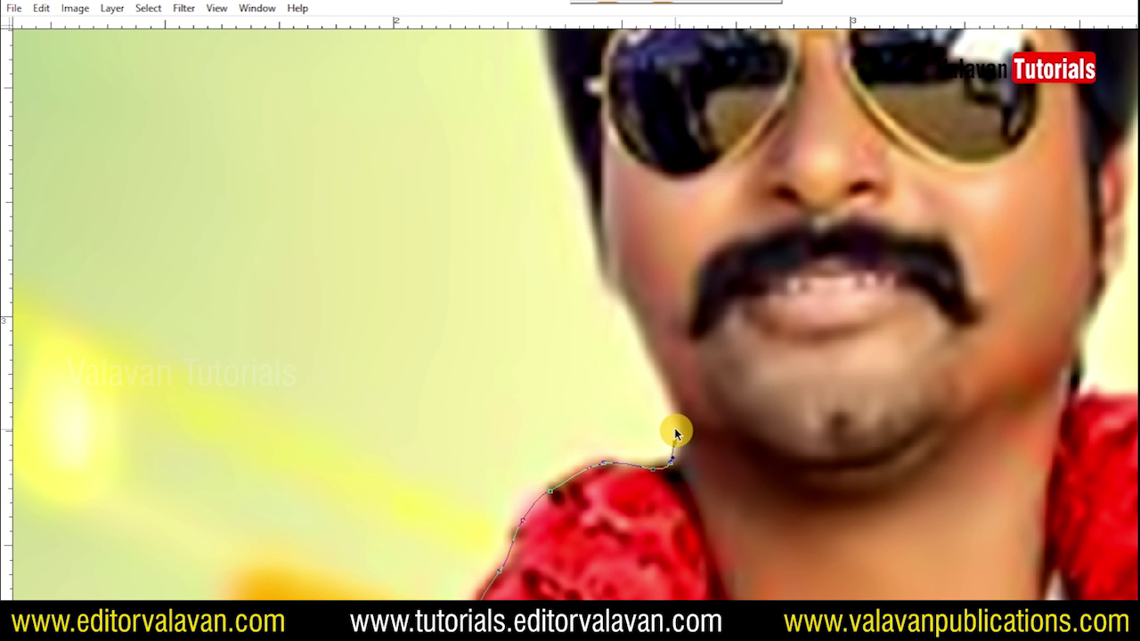
drag(655, 364, 624, 299)
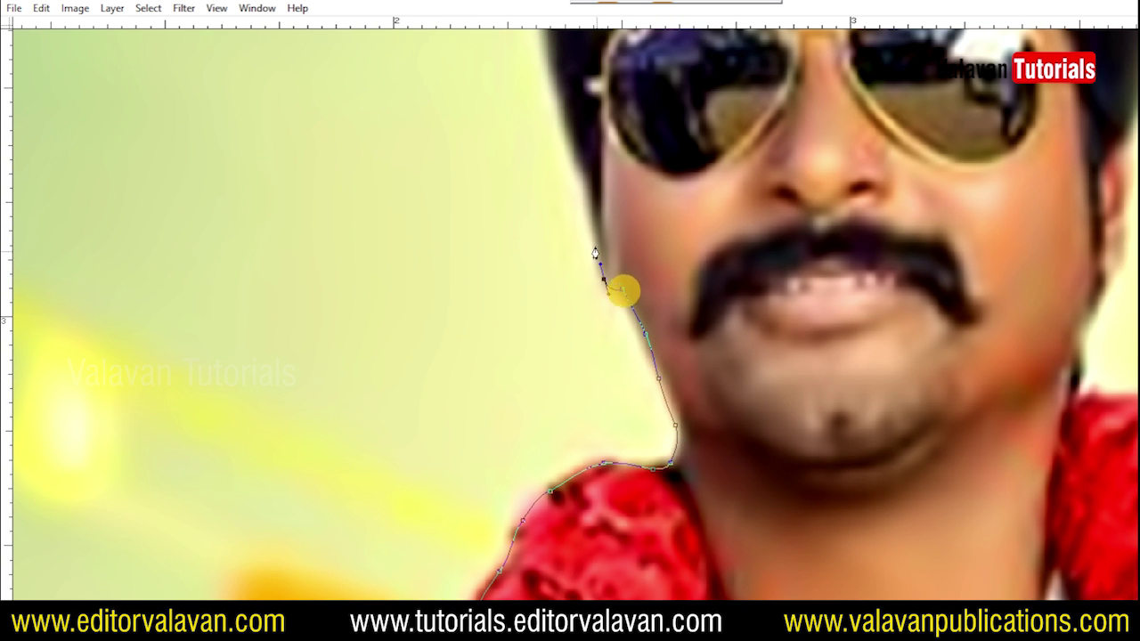
- Trace around the hairline, down the side of the head and neck, fixing one misplaced point
scroll(592, 219, up, 5)
scroll(604, 216, up, 3)
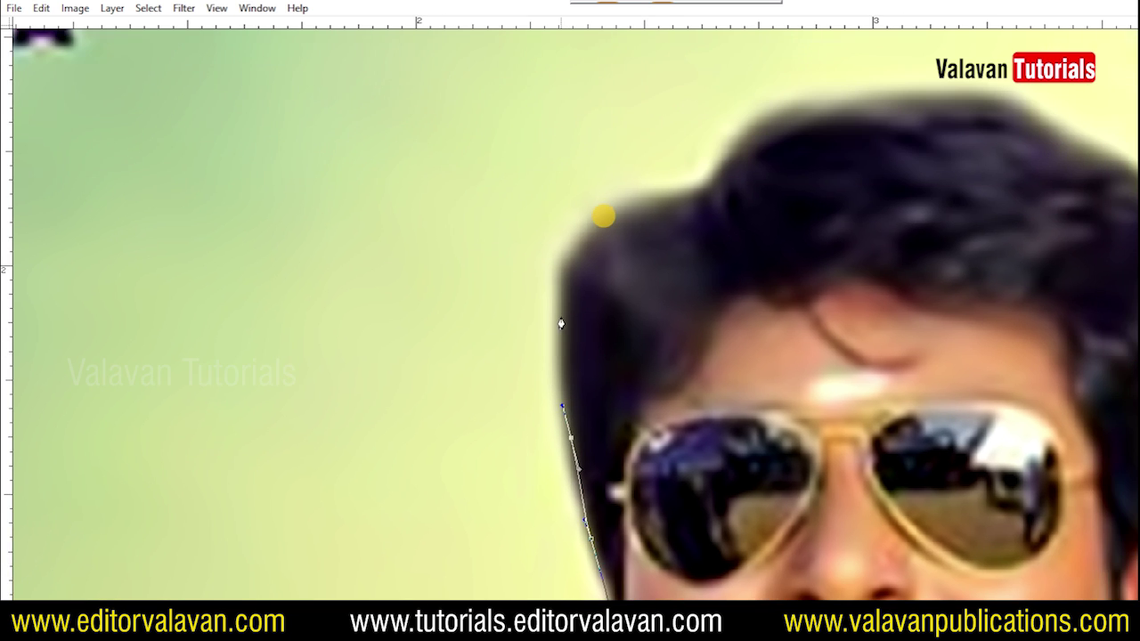
scroll(654, 233, up, 3)
scroll(655, 233, right, 5)
mouse_move(454, 305)
mouse_down()
mouse_move(542, 276)
mouse_move(522, 249)
mouse_up()
drag(692, 280, 719, 320)
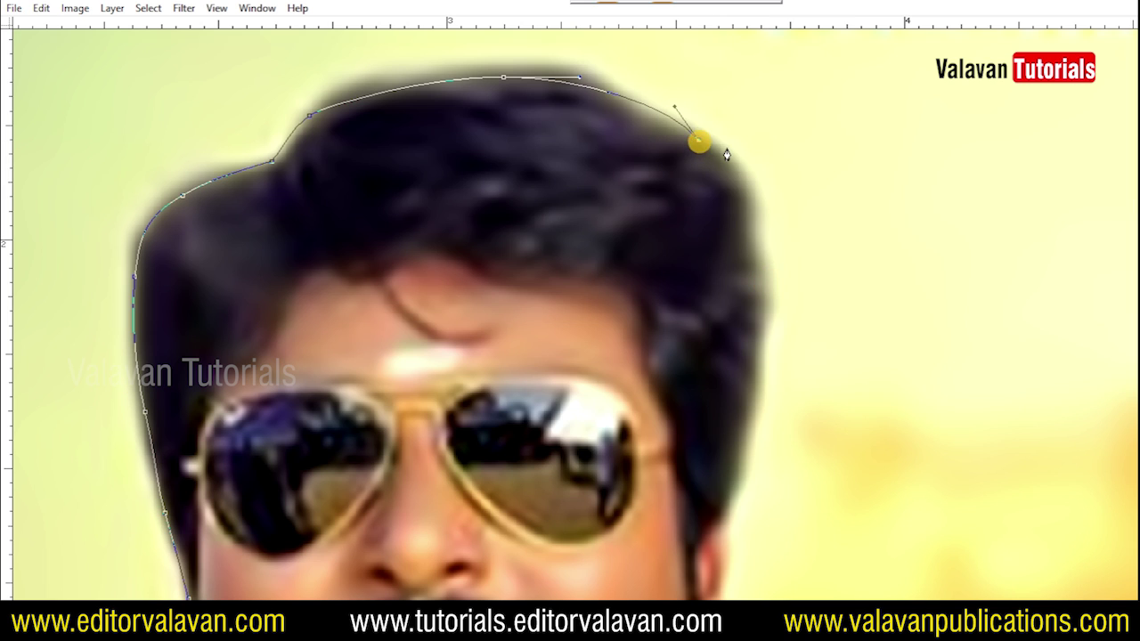
key(ctrl+z)
drag(754, 191, 771, 274)
drag(753, 344, 746, 370)
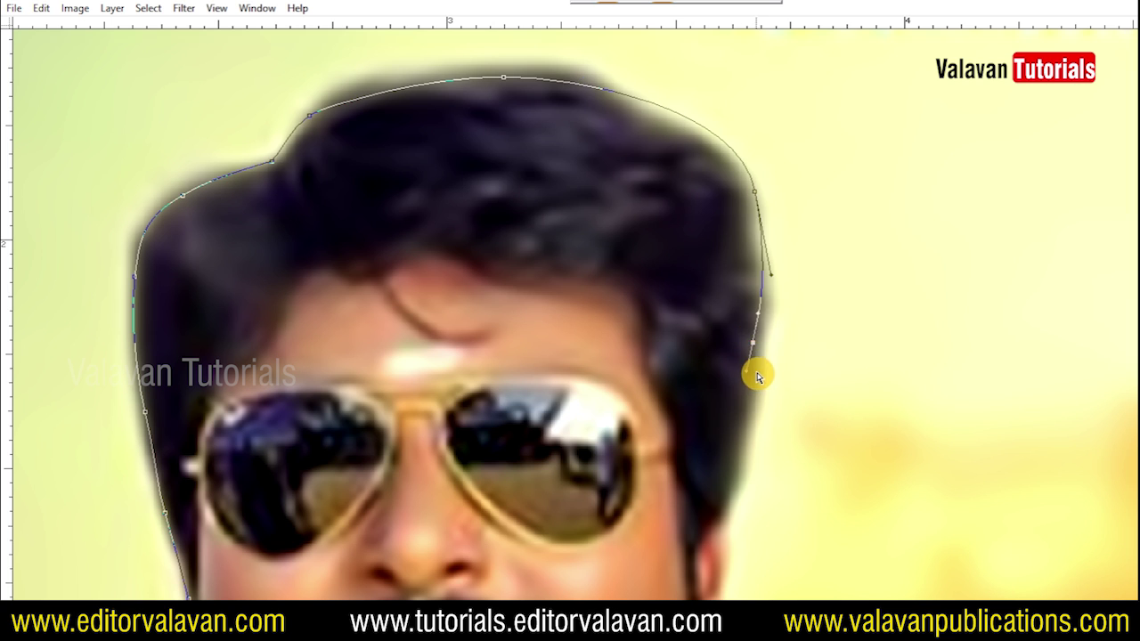
mouse_move(737, 468)
mouse_down()
mouse_move(722, 517)
mouse_move(743, 331)
mouse_up()
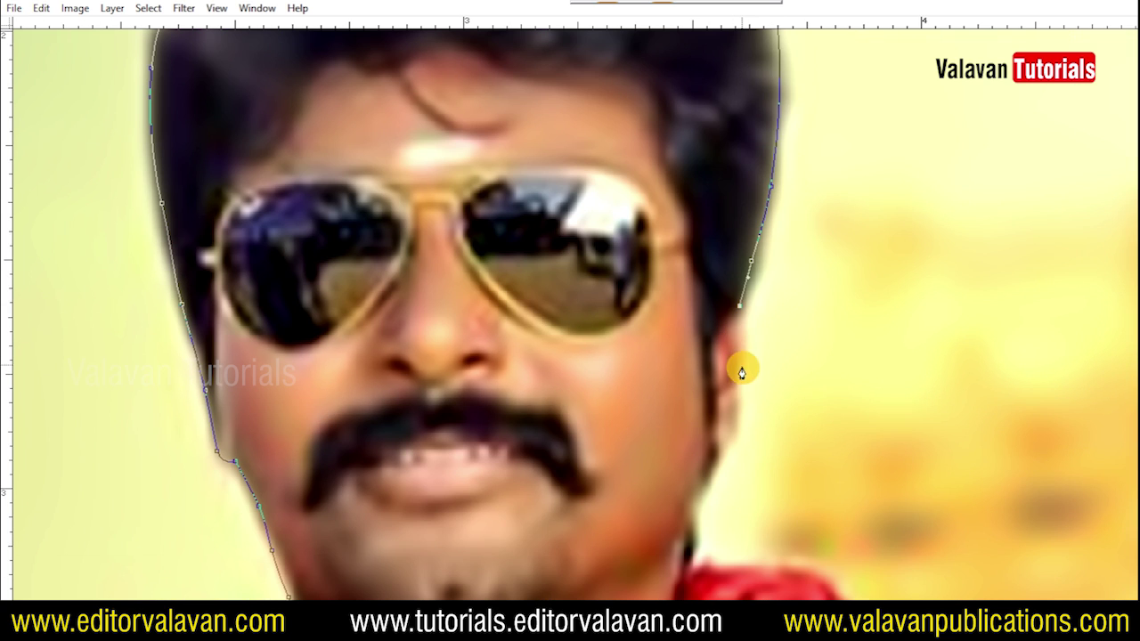
click(683, 545)
drag(742, 555, 627, 296)
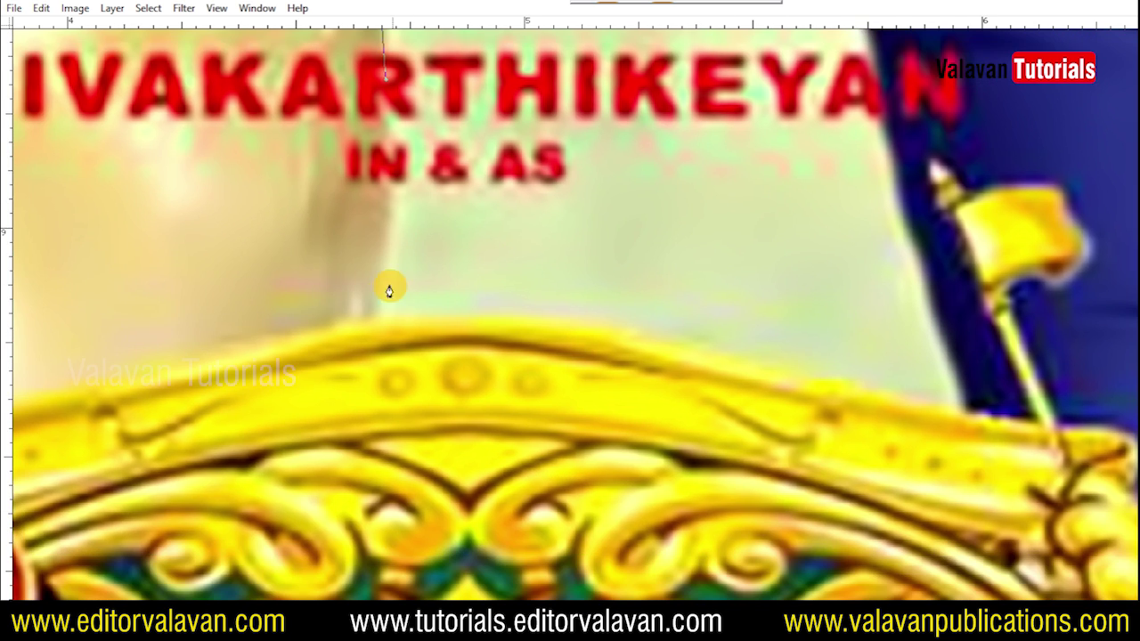
drag(378, 305, 374, 343)
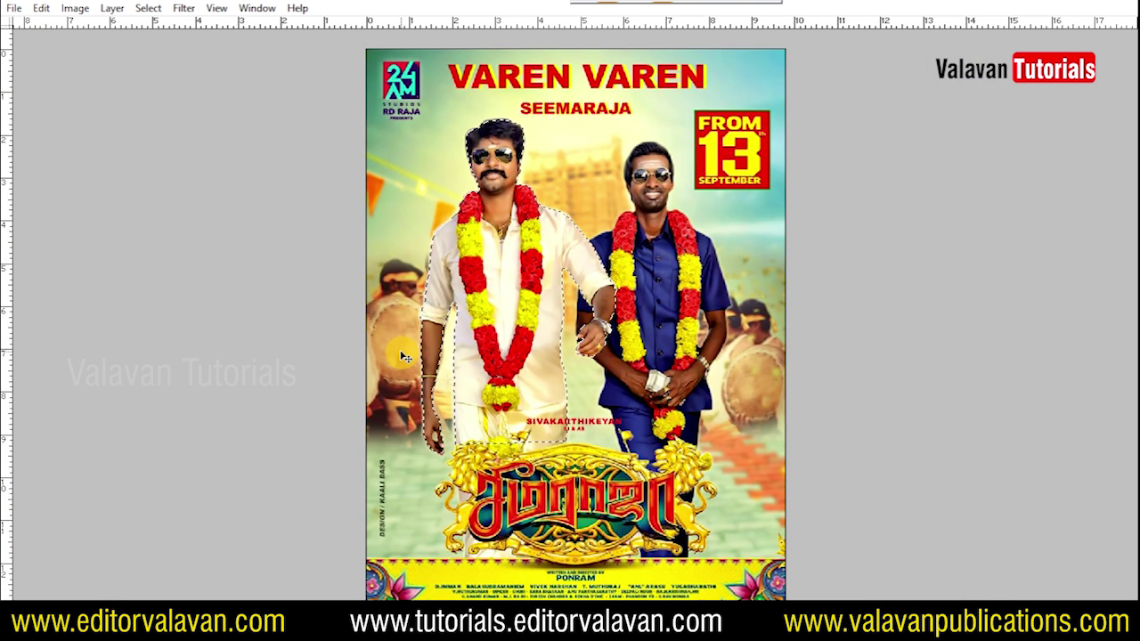
- Feather the actor selection to soften its edges
key(Tab)
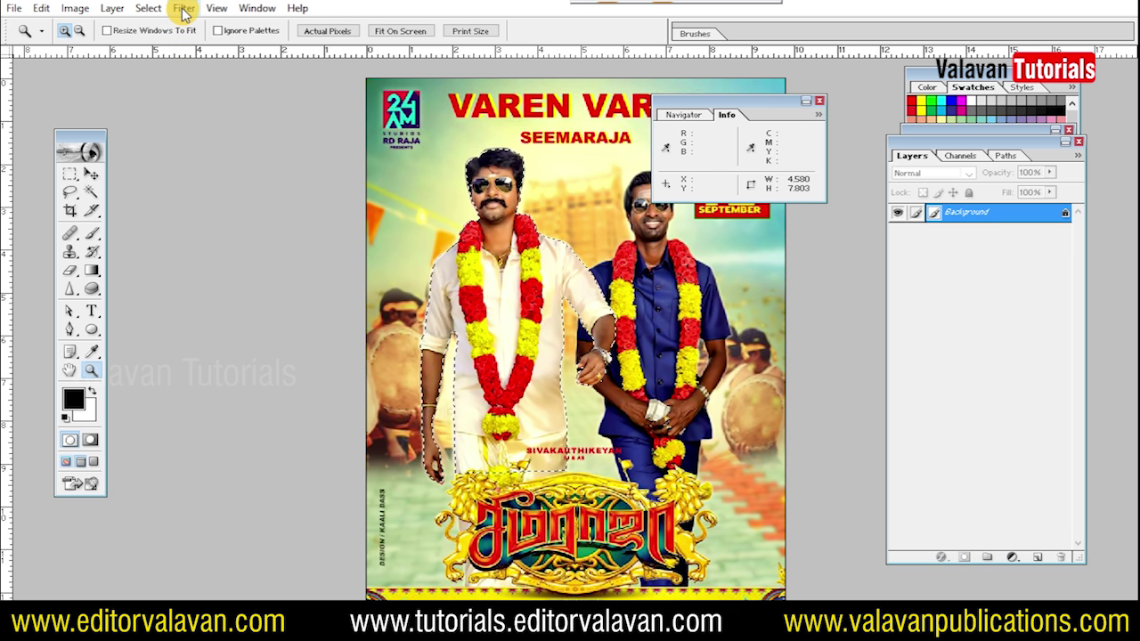
click(148, 8)
click(192, 132)
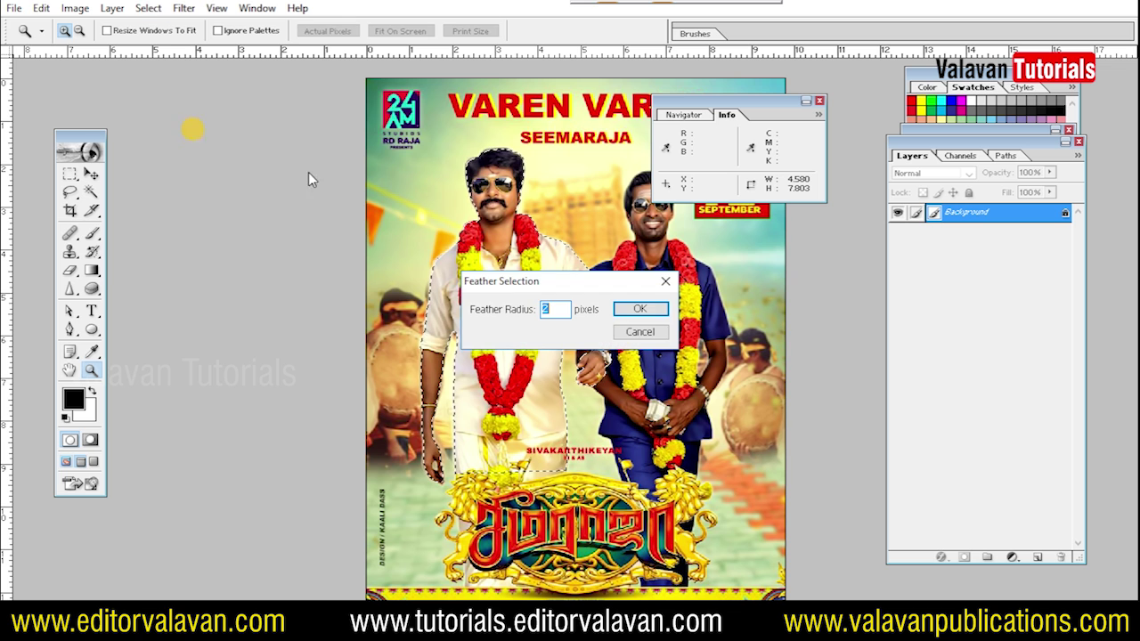
click(652, 309)
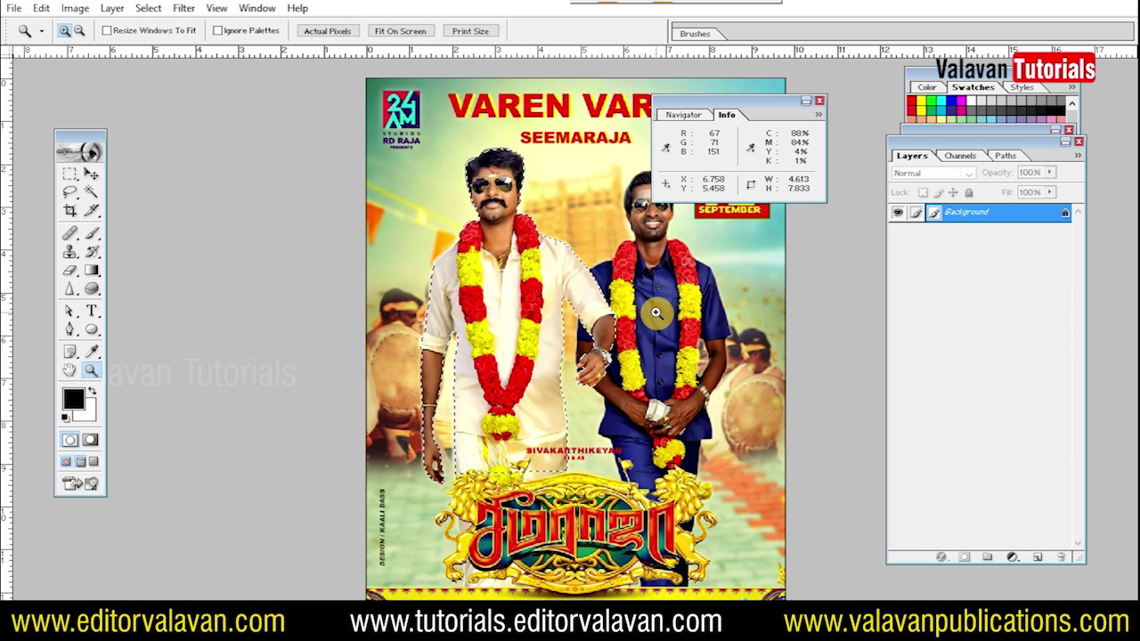
- Copy the selected actor onto a new Layer 1, hide Background to check it, and restore the standard windowed view
click(112, 8)
mouse_move(211, 27)
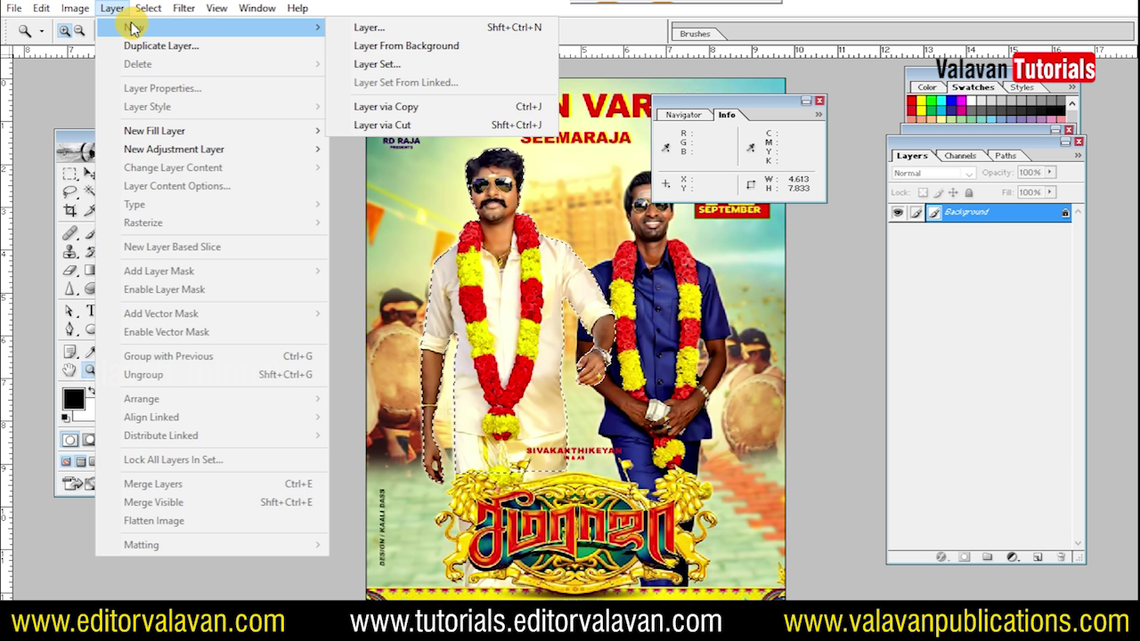
click(402, 106)
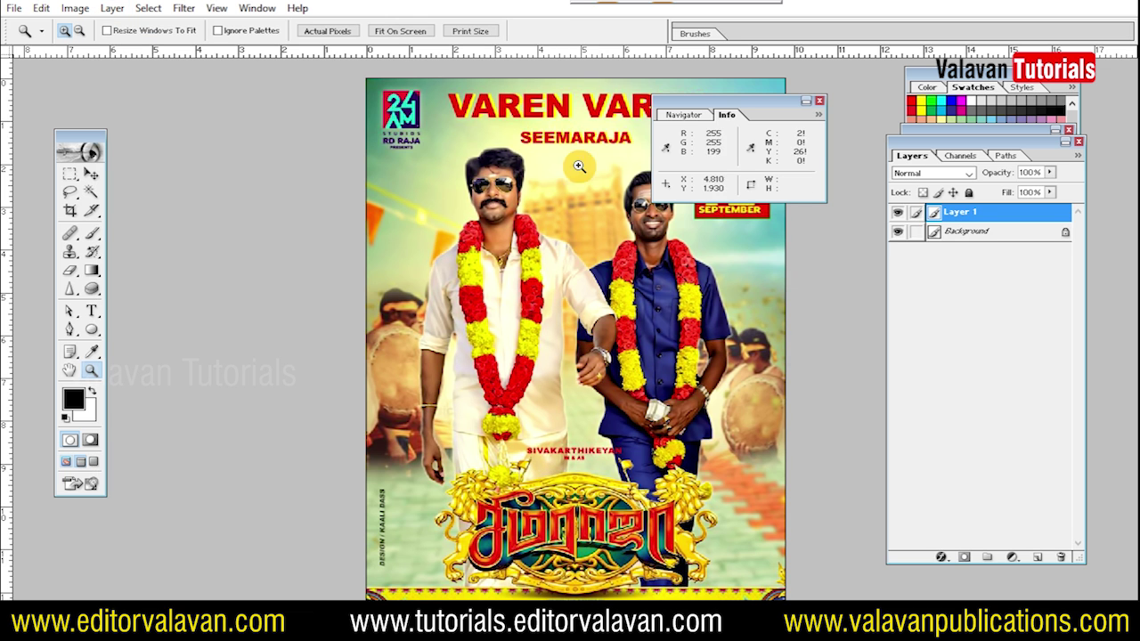
click(899, 233)
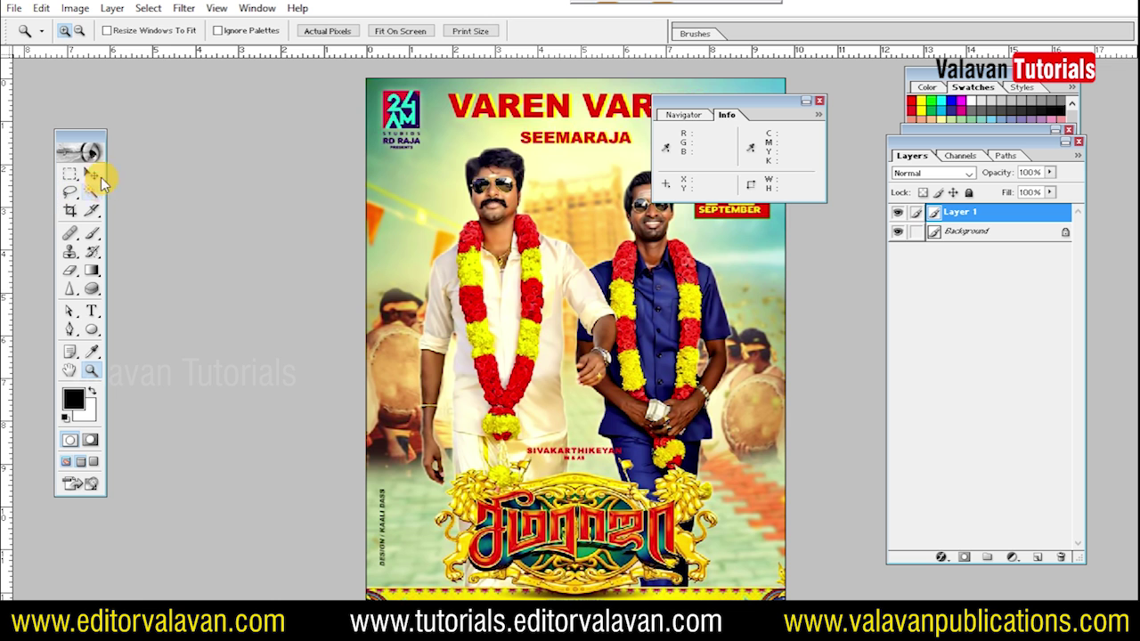
click(91, 172)
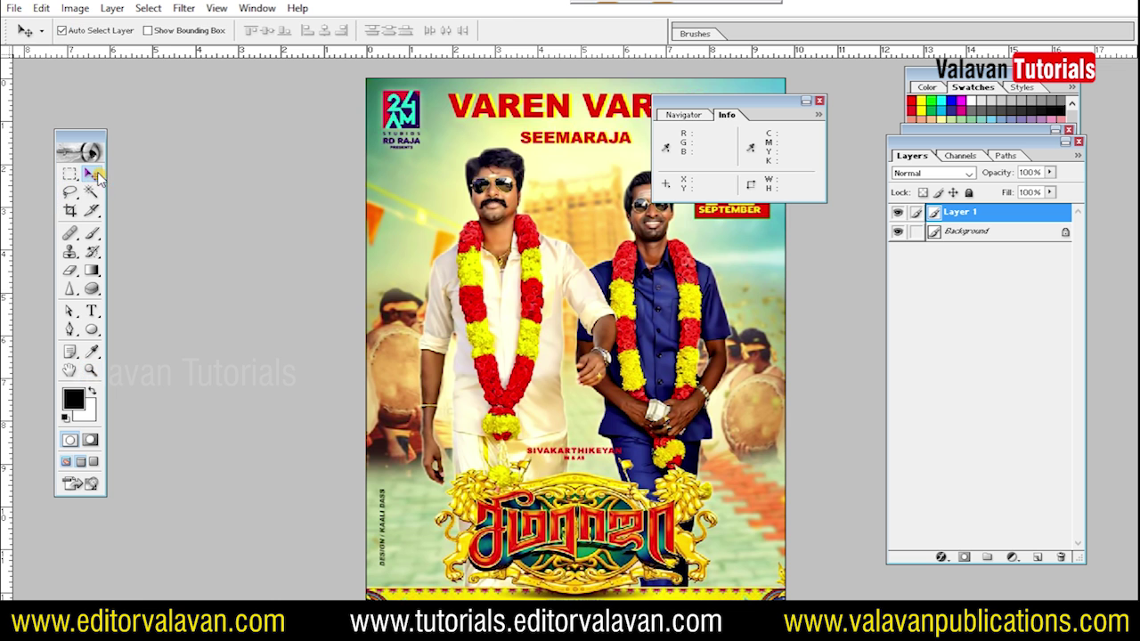
click(95, 463)
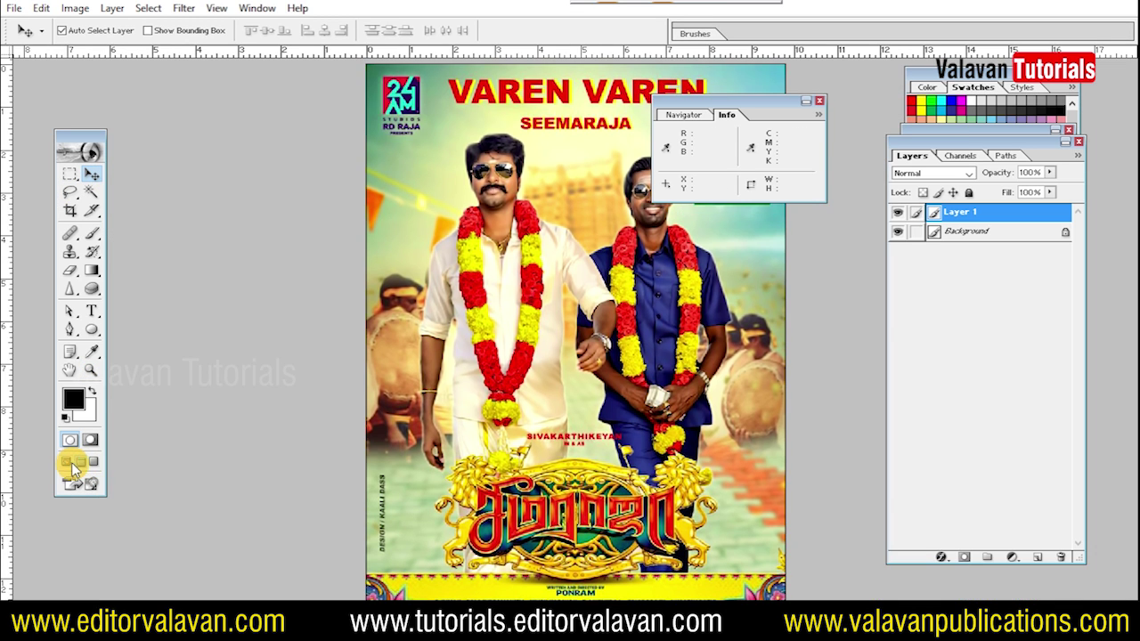
click(66, 461)
- Move the poster window aside and nudge the man's Layer 1 on the VAREN VAREN poster
drag(289, 138, 660, 233)
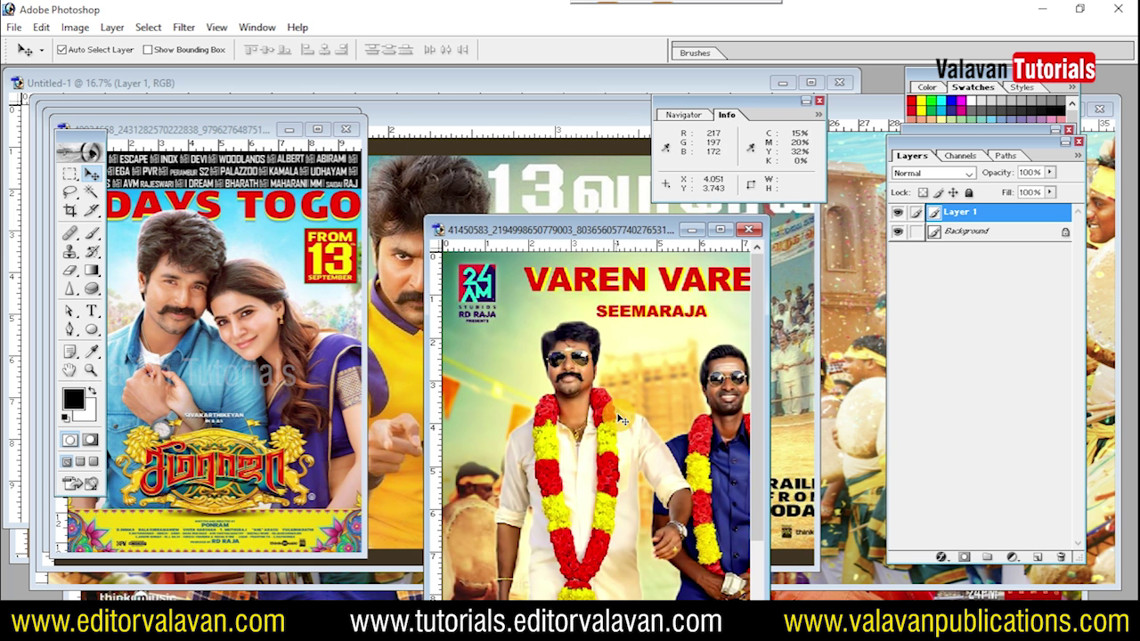
drag(582, 439, 580, 410)
key(ctrl+z)
key(Tab)
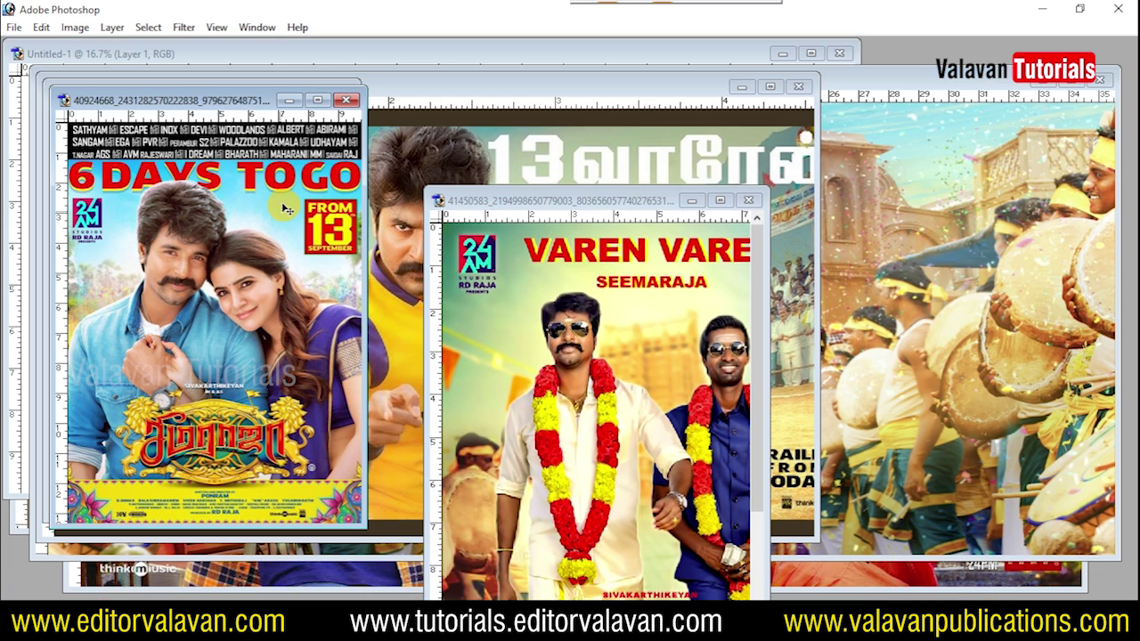
drag(581, 430, 608, 397)
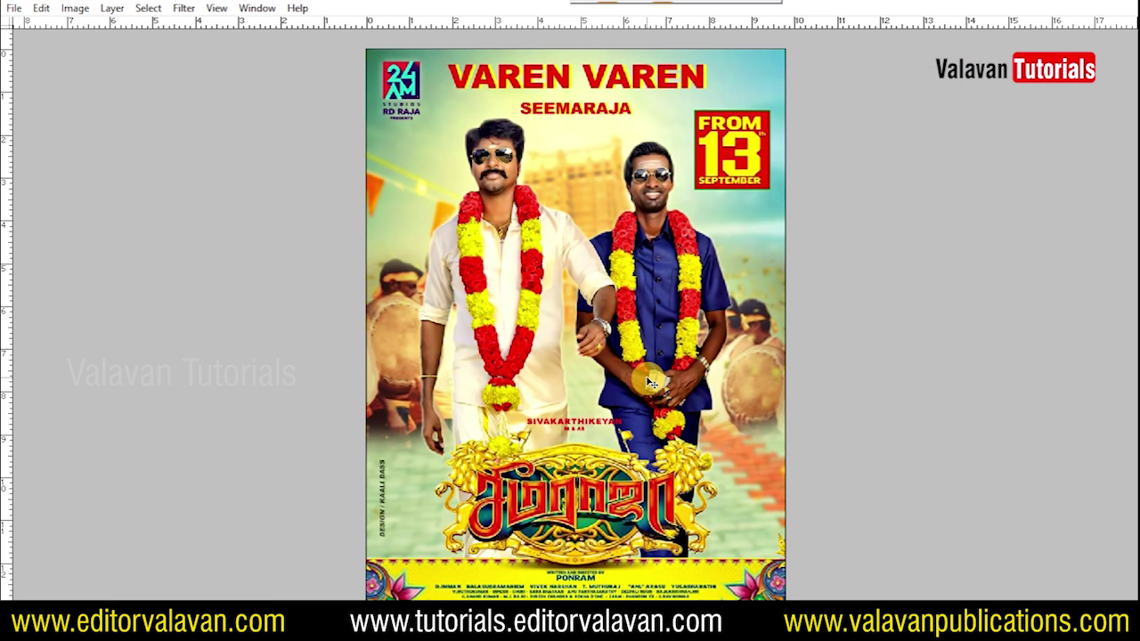
key(Tab)
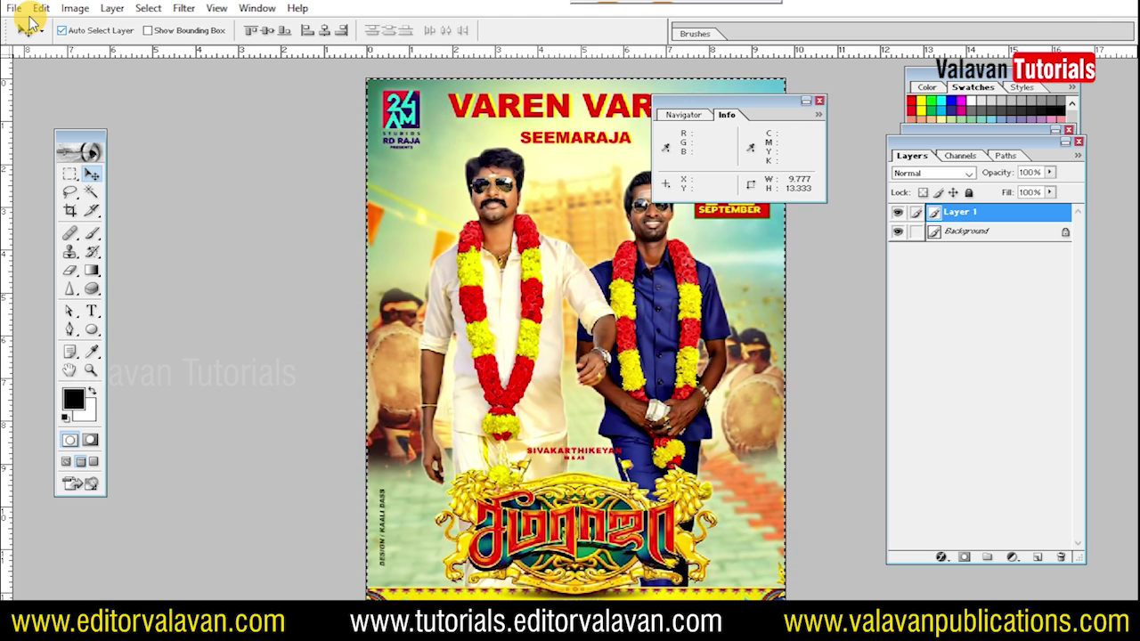
- Copy Layer 1 with Edit > Copy and hide the poster's Background layer
click(41, 8)
click(54, 18)
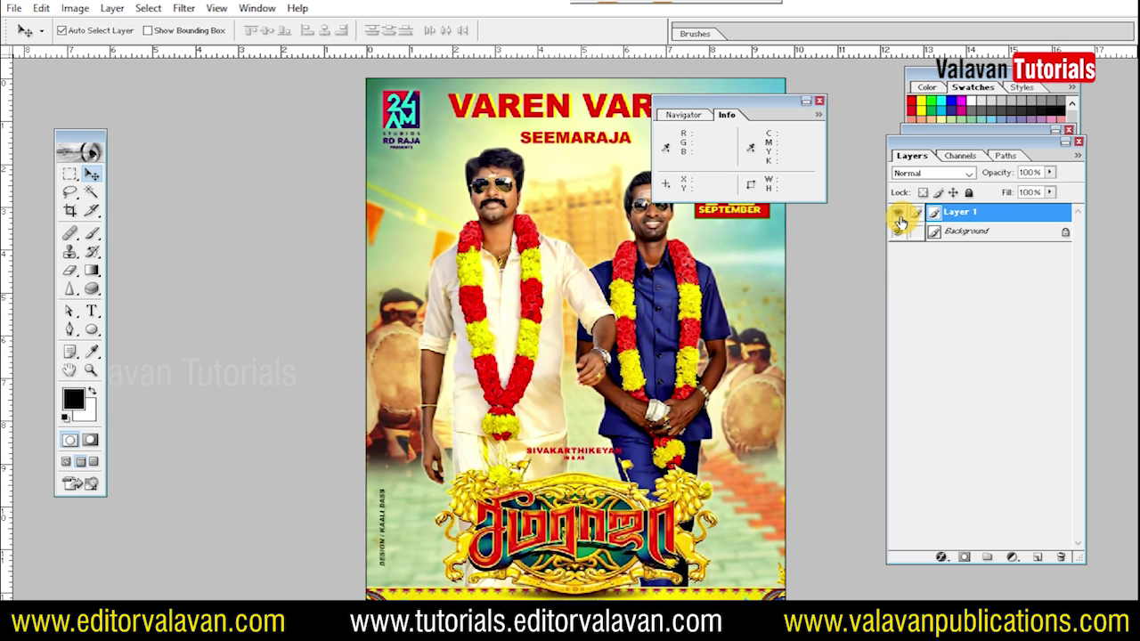
click(897, 232)
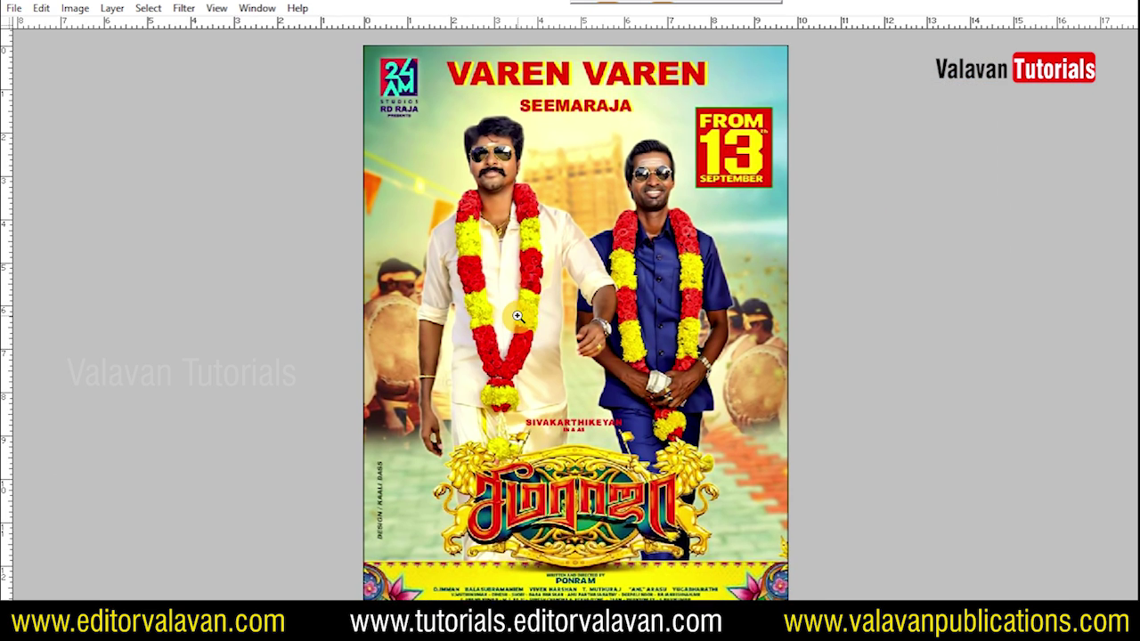
key(Tab)
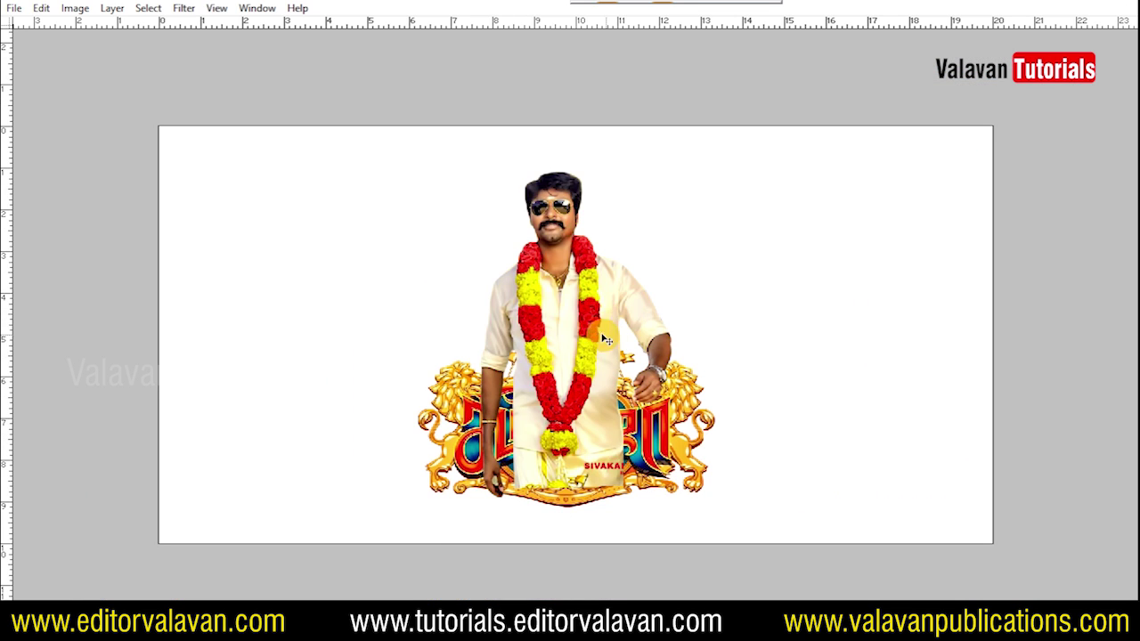
- Move the man cutout up on the banner and enlarge it with Free Transform
drag(592, 306, 596, 285)
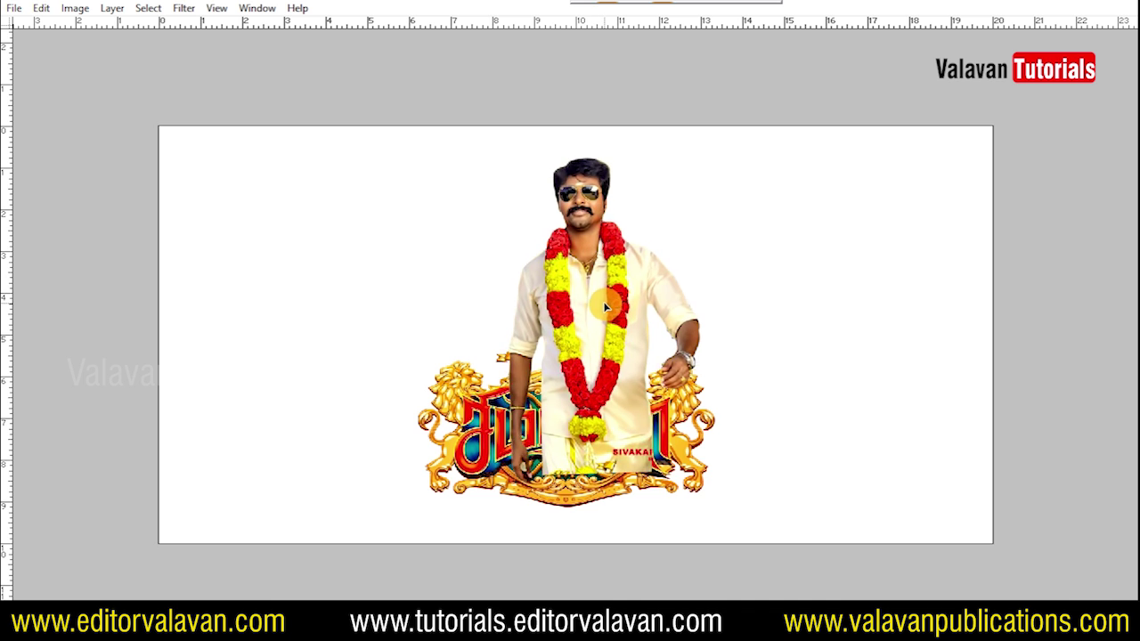
key(ctrl+t)
drag(695, 467, 706, 479)
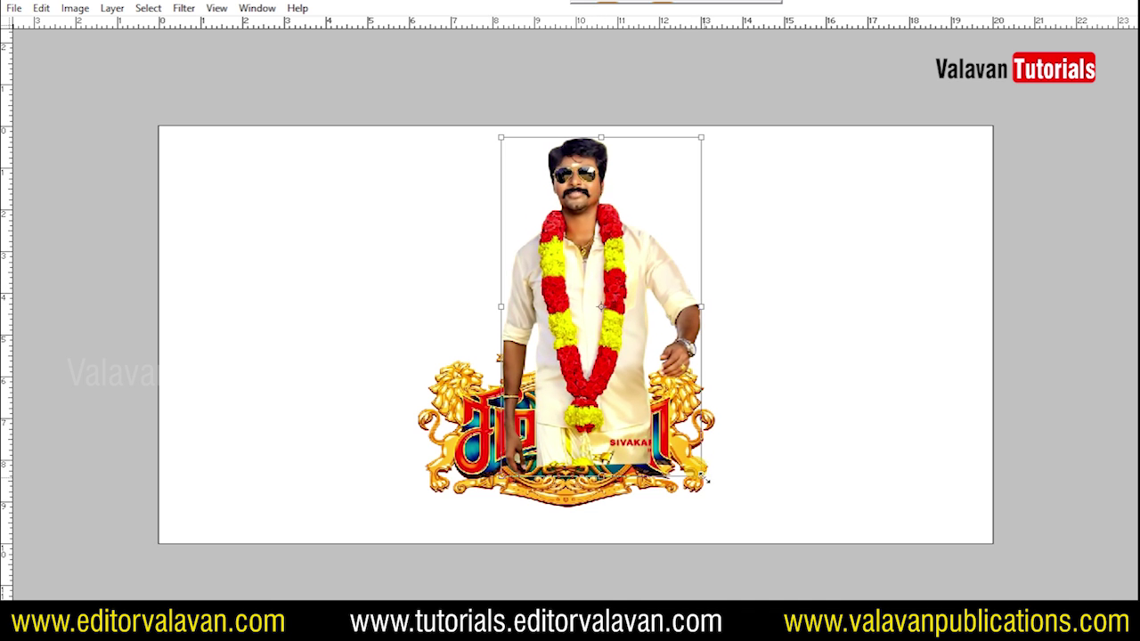
key(Return)
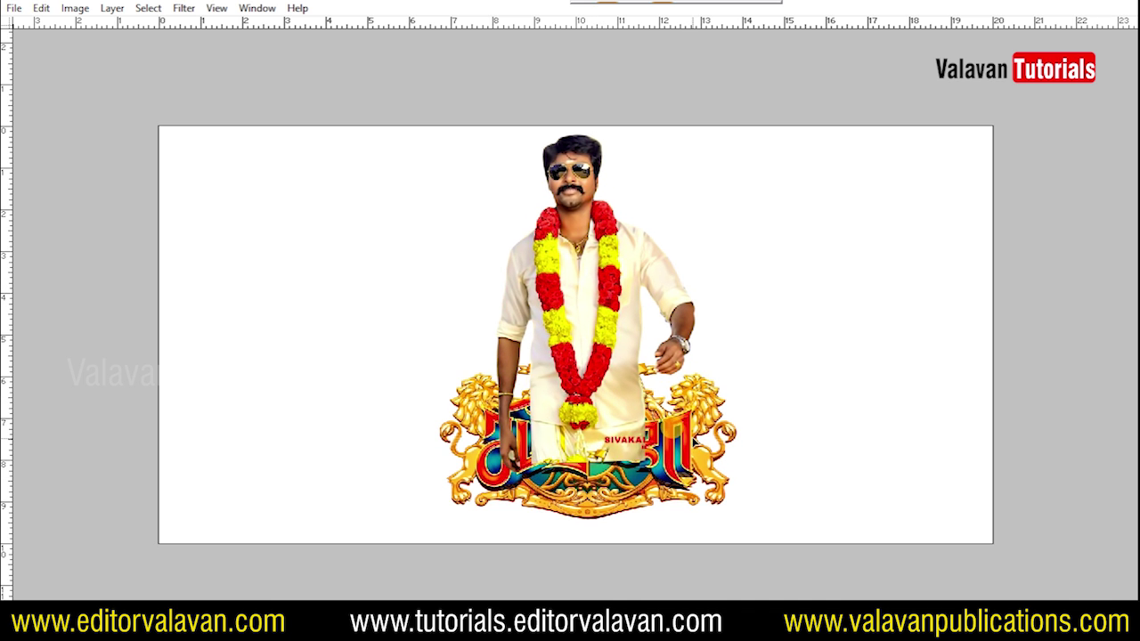
key(Tab)
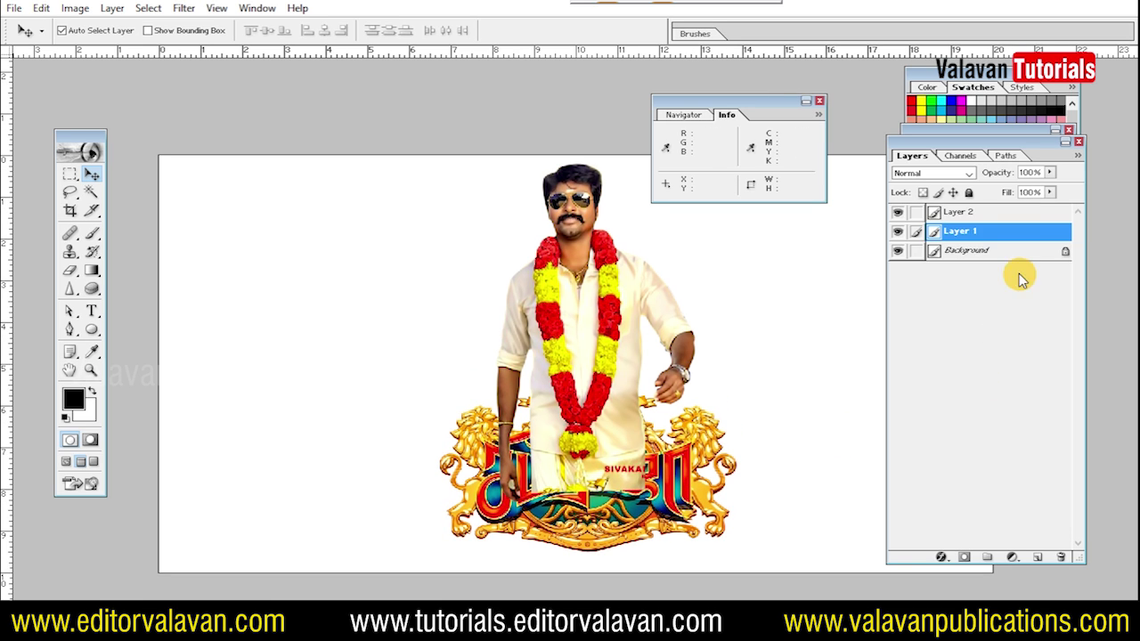
- Bring the lion logo layer forward in front of the man and nudge it up slightly
drag(967, 238, 961, 208)
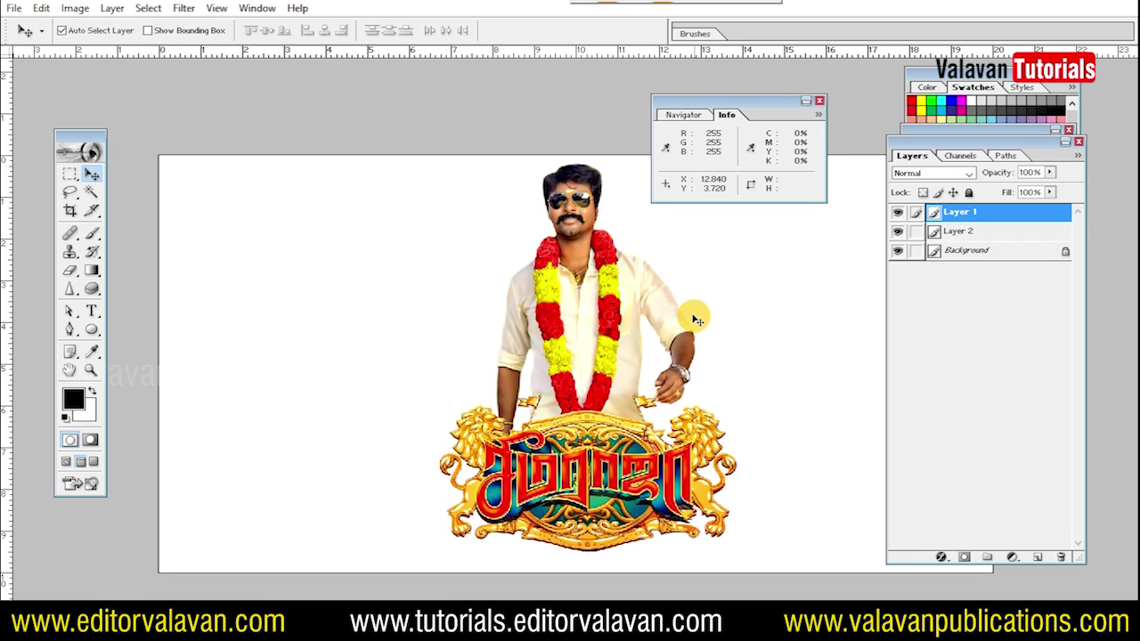
key(ctrl+z)
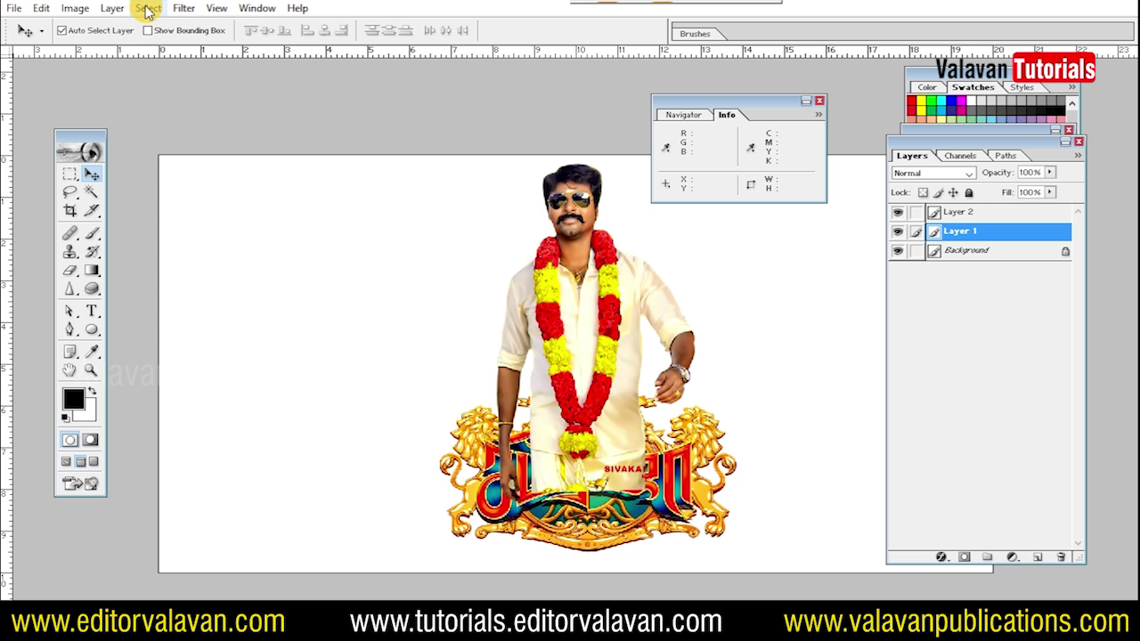
click(112, 8)
mouse_move(142, 399)
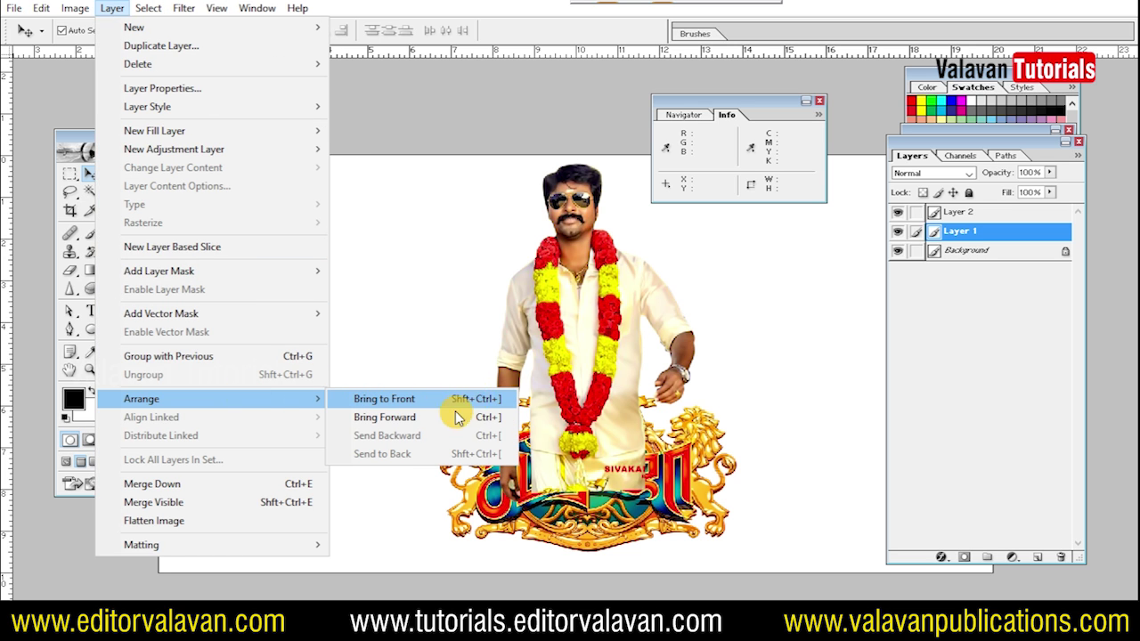
click(448, 421)
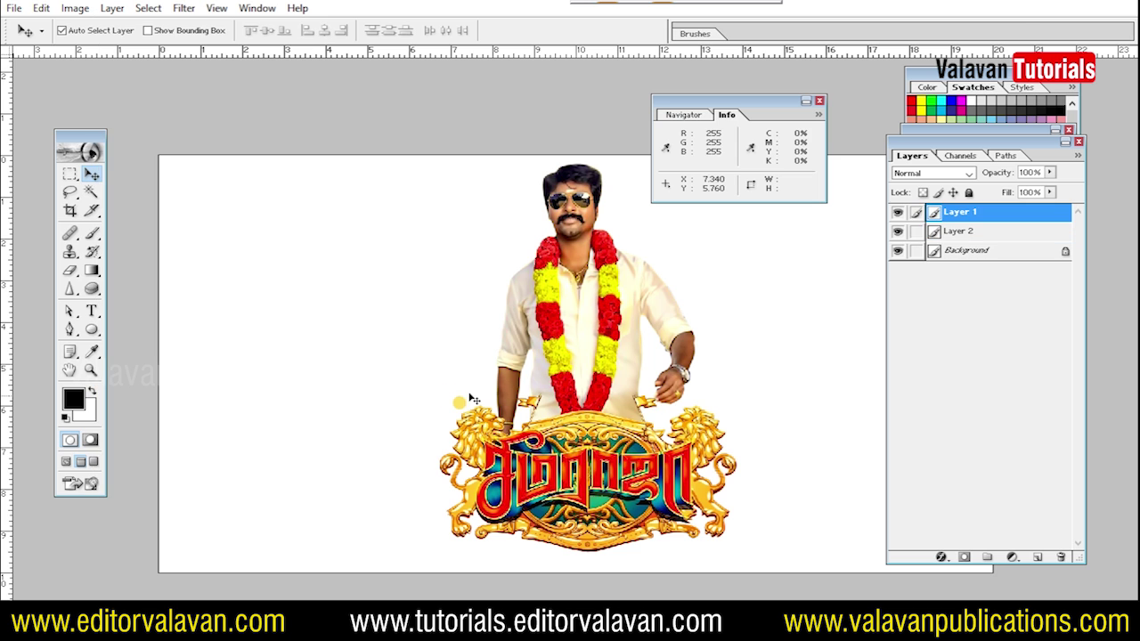
key(Tab)
drag(611, 449, 614, 430)
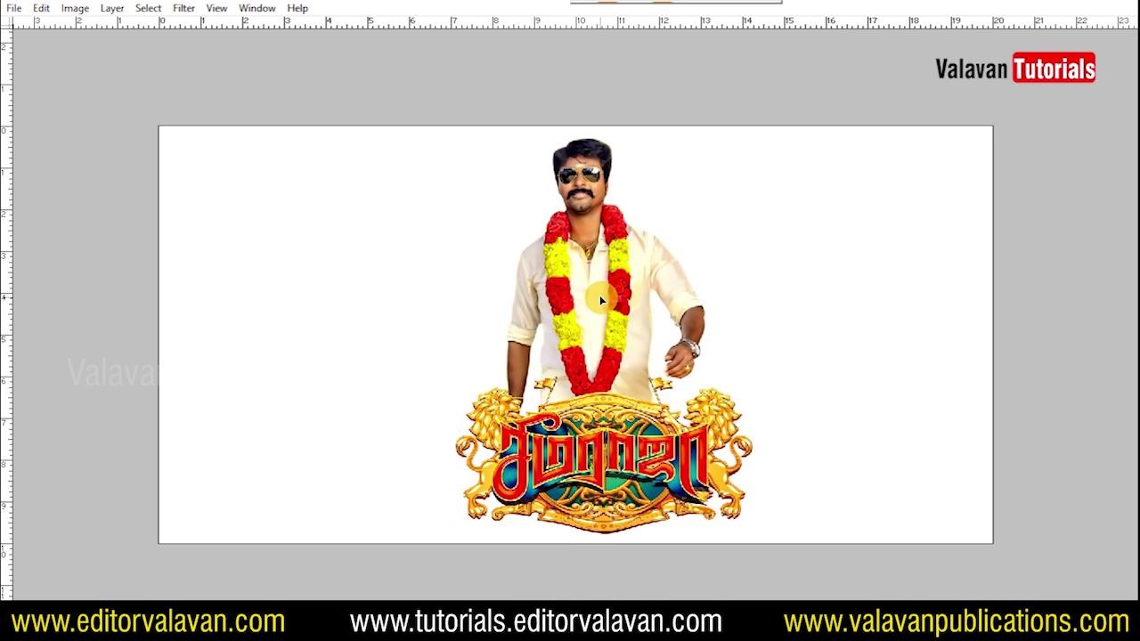
click(577, 342)
- Shift the figure and logo slightly left, then bring up the 7 DAYS TO GO poster
key(v)
drag(597, 310, 590, 309)
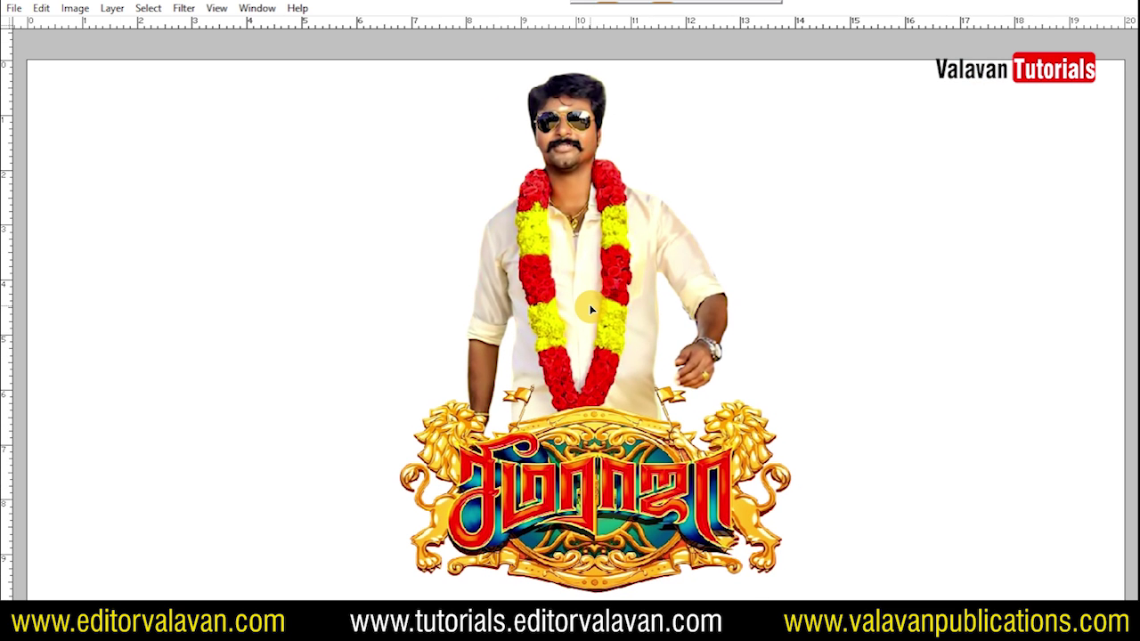
key(Tab)
key(Tab)
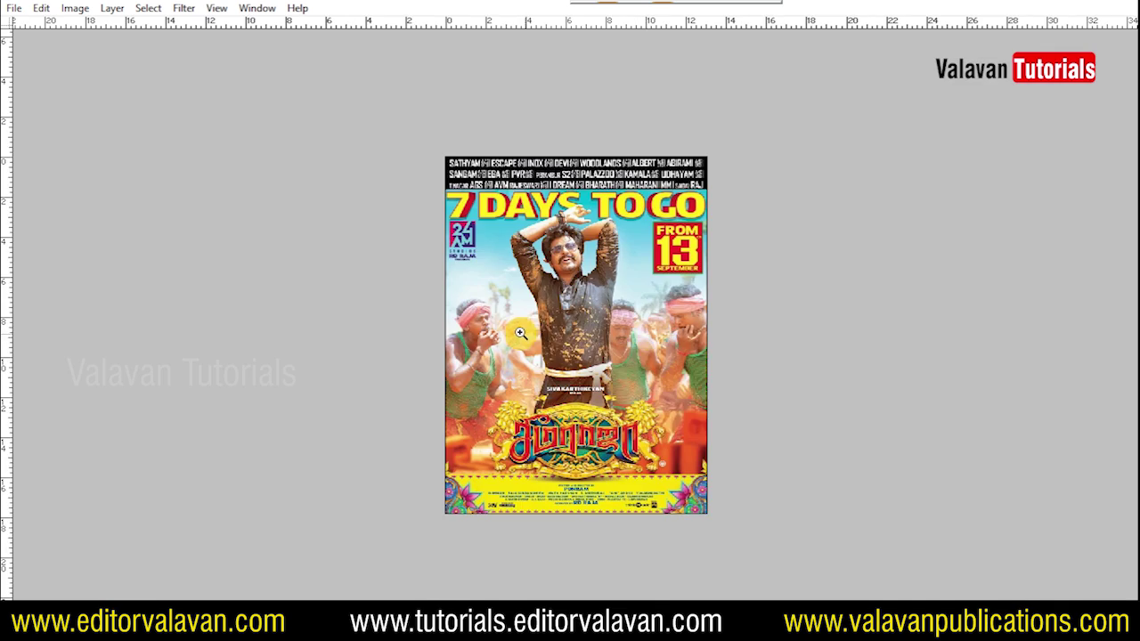
click(568, 332)
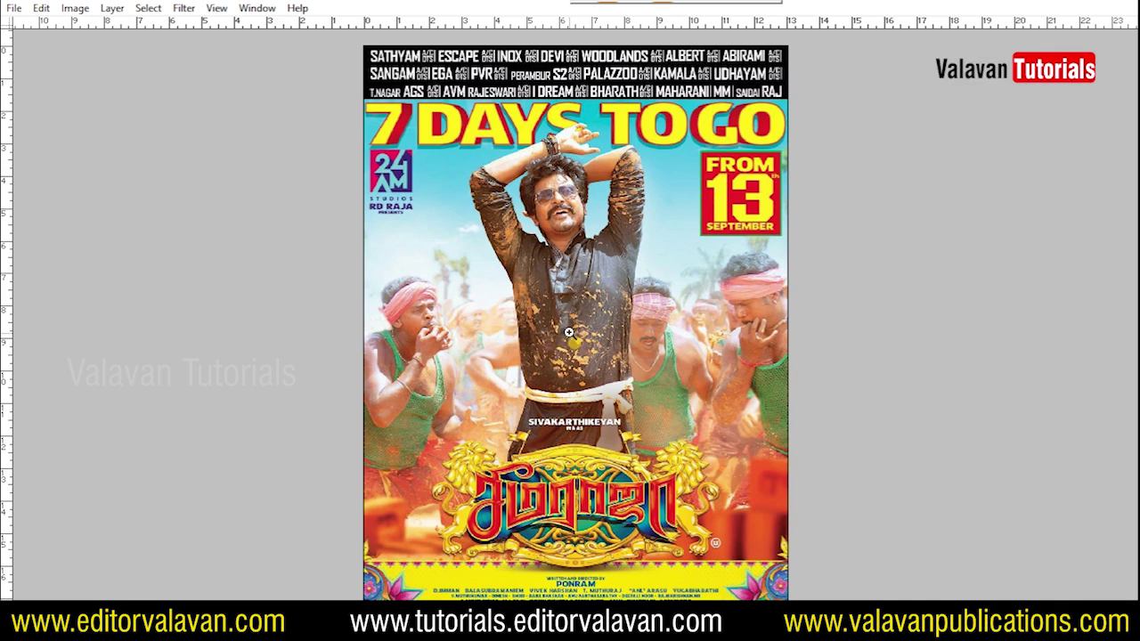
key(Tab)
key(Tab)
key(Tab)
key(Tab)
key(f)
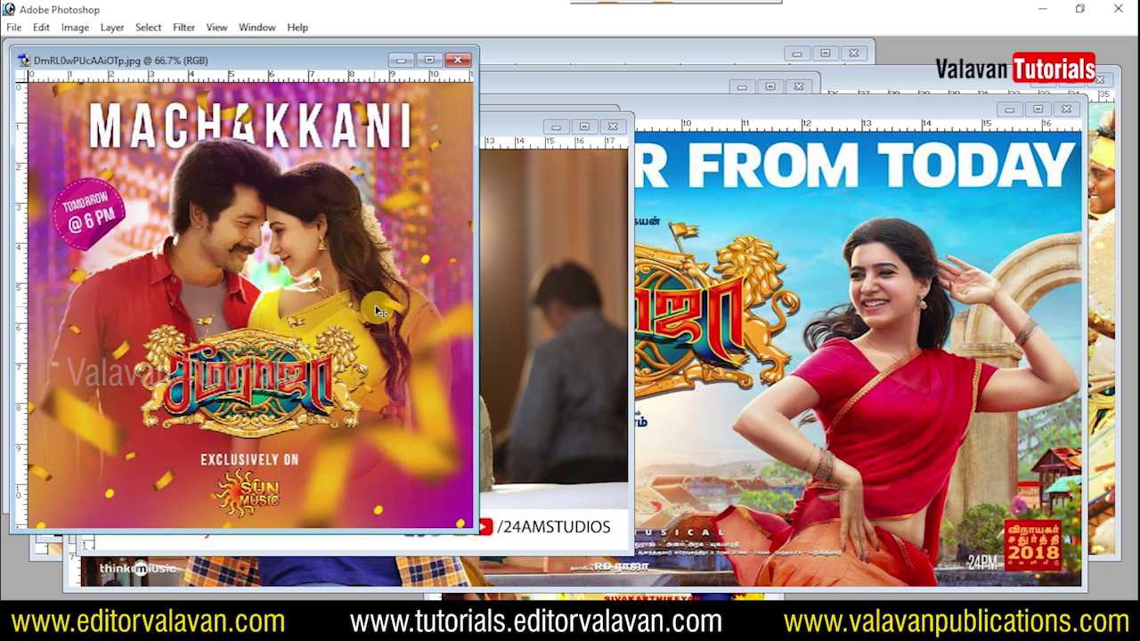
- Select the picture area of the trailer-launch photo with a marquee for copying
key(ctrl+Tab)
key(ctrl+Tab)
key(ctrl+Tab)
key(ctrl+Tab)
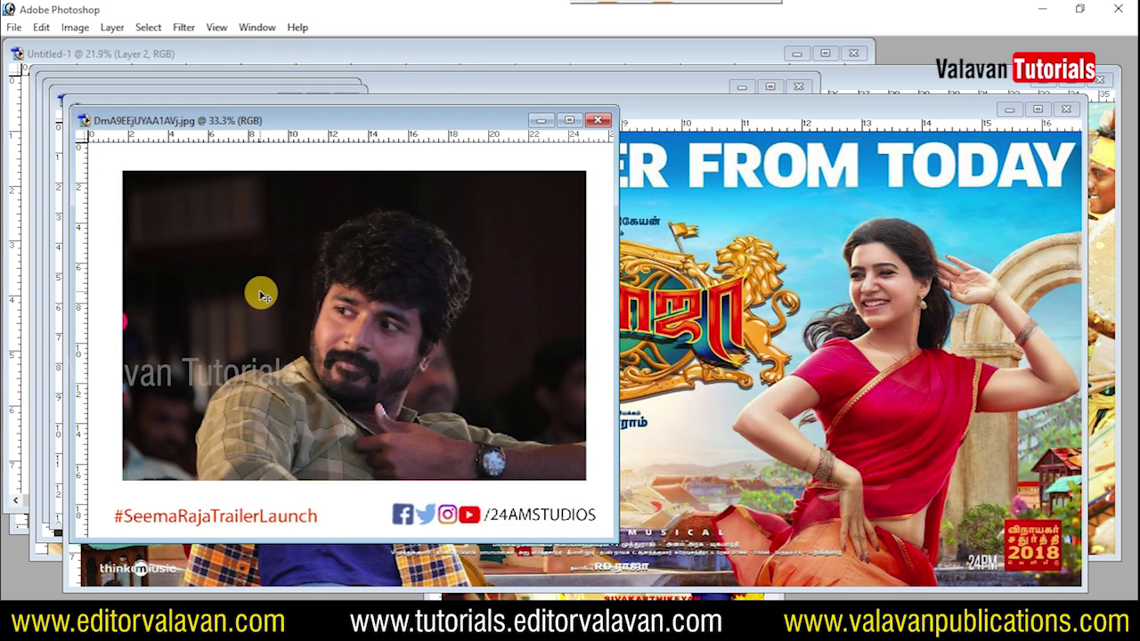
key(f)
click(559, 339)
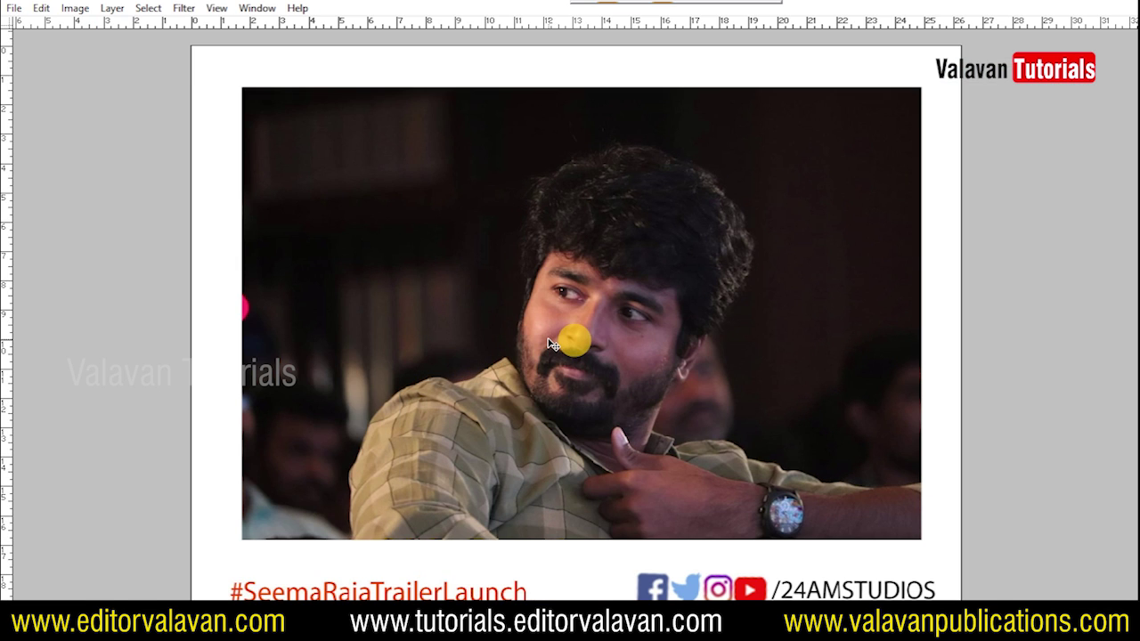
mouse_move(249, 91)
mouse_down()
mouse_move(820, 460)
mouse_move(911, 536)
mouse_up()
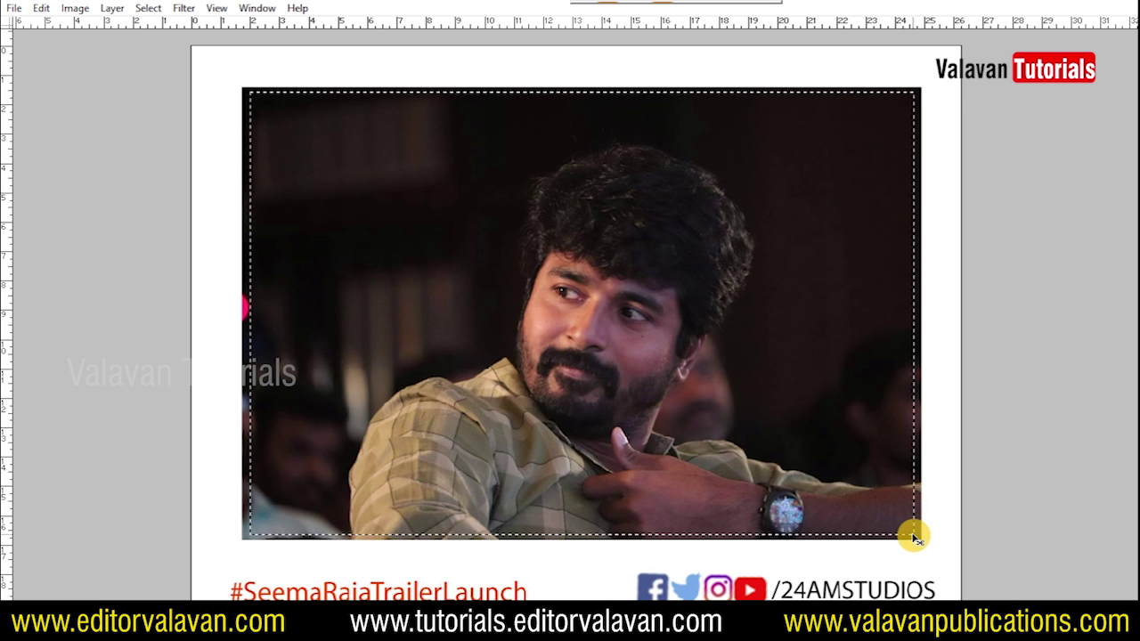
key(Delete)
- Close the trailer-launch photo, VAREN VAREN poster and reference posters without saving
key(ctrl+w)
click(600, 237)
key(f)
key(ctrl+w)
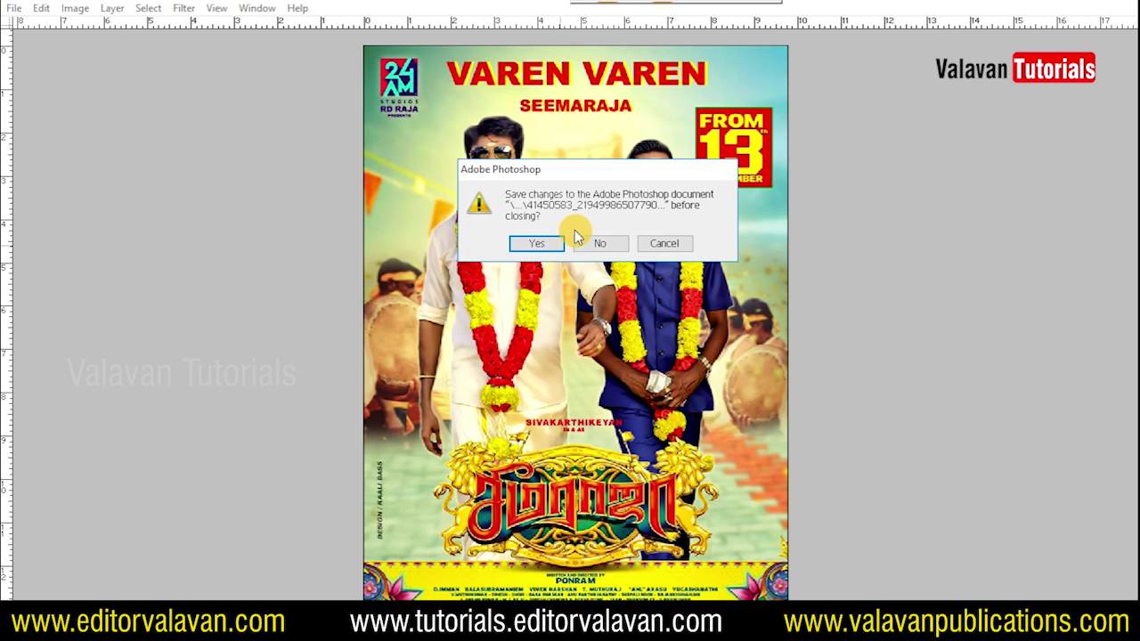
click(597, 241)
key(ctrl+w)
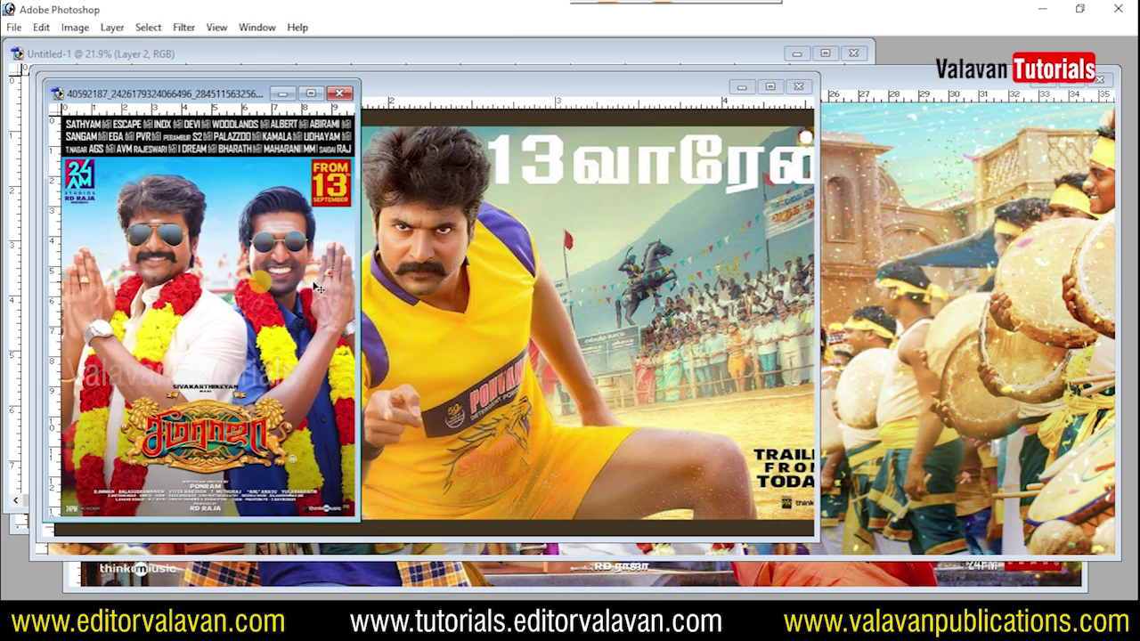
key(ctrl+w)
key(ctrl+w)
- Paste the copied photo onto the banner, enlarge it and position it
key(f)
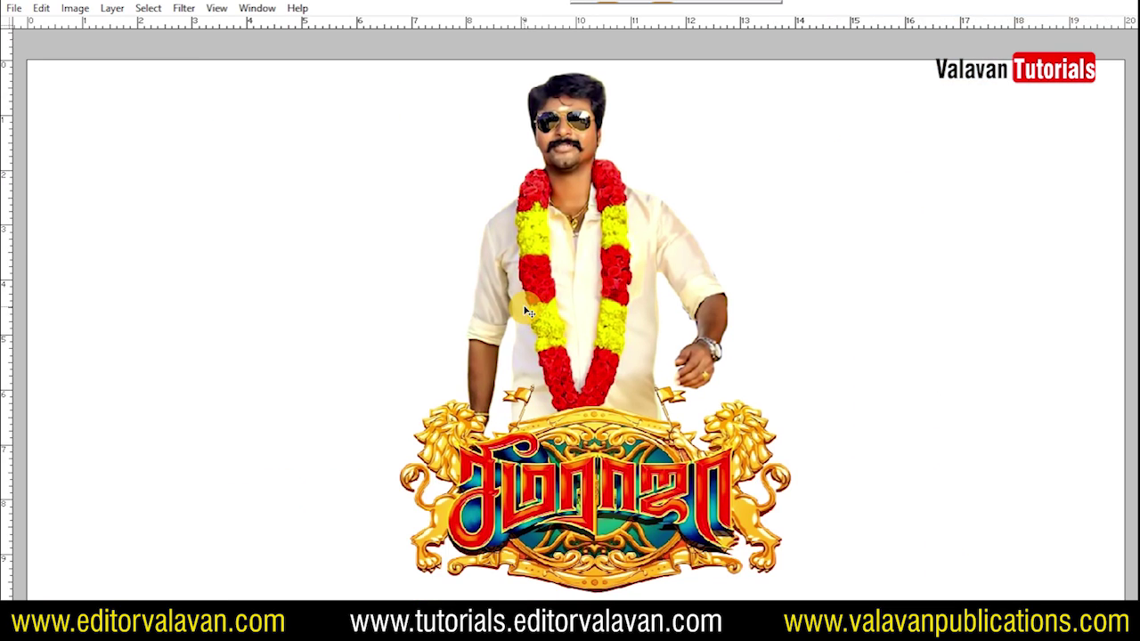
key(ctrl+v)
drag(552, 303, 704, 292)
key(ctrl+t)
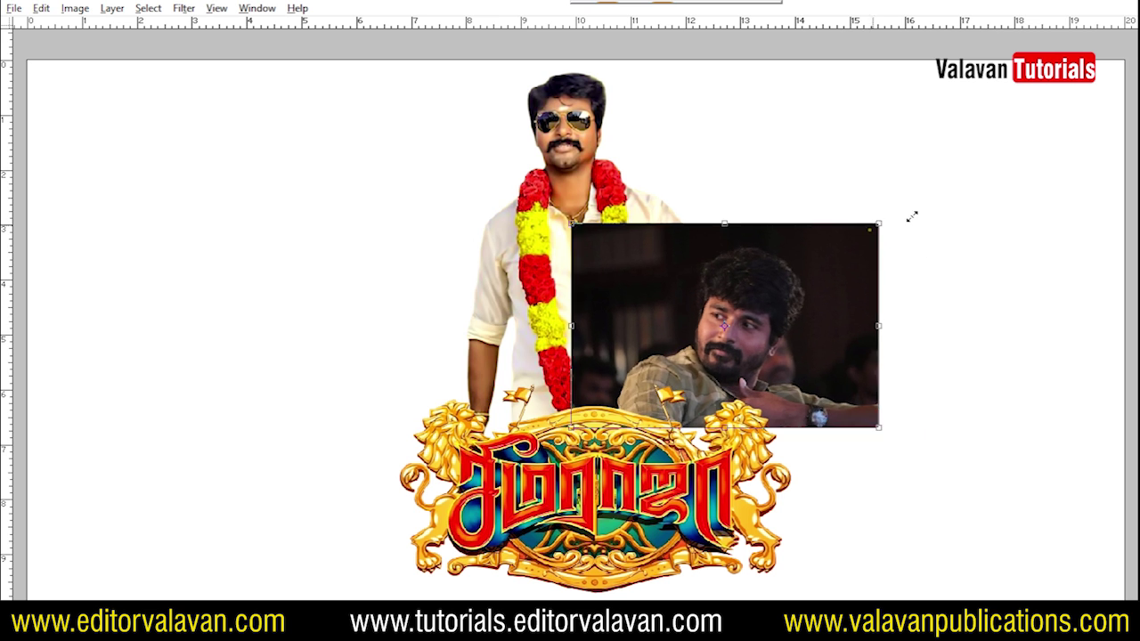
drag(911, 217, 984, 150)
drag(829, 270, 801, 303)
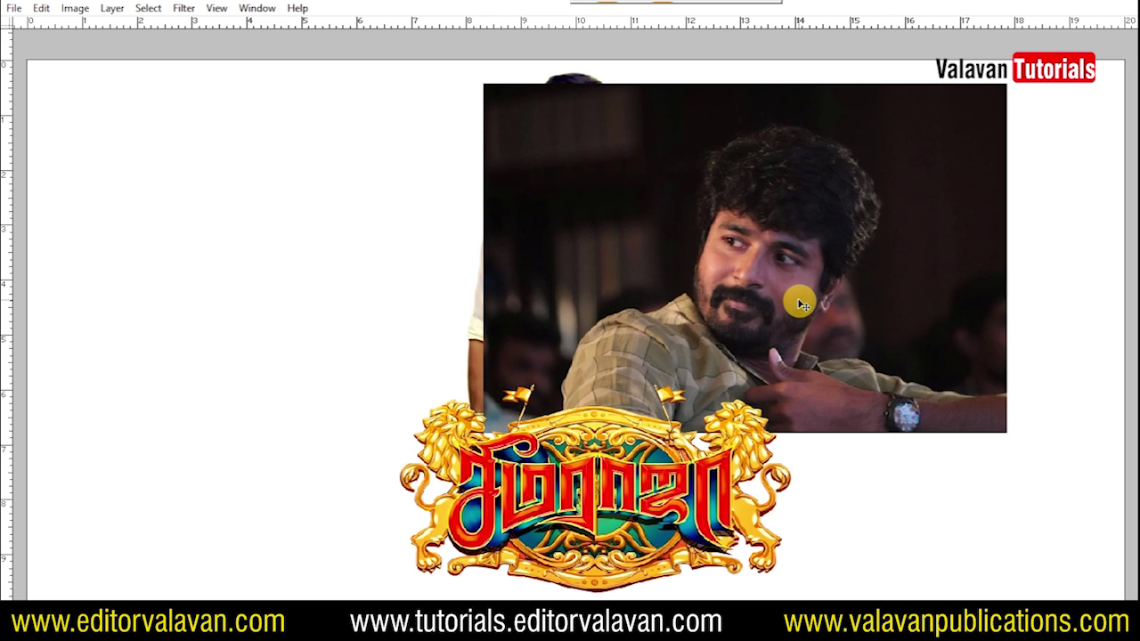
key(Tab)
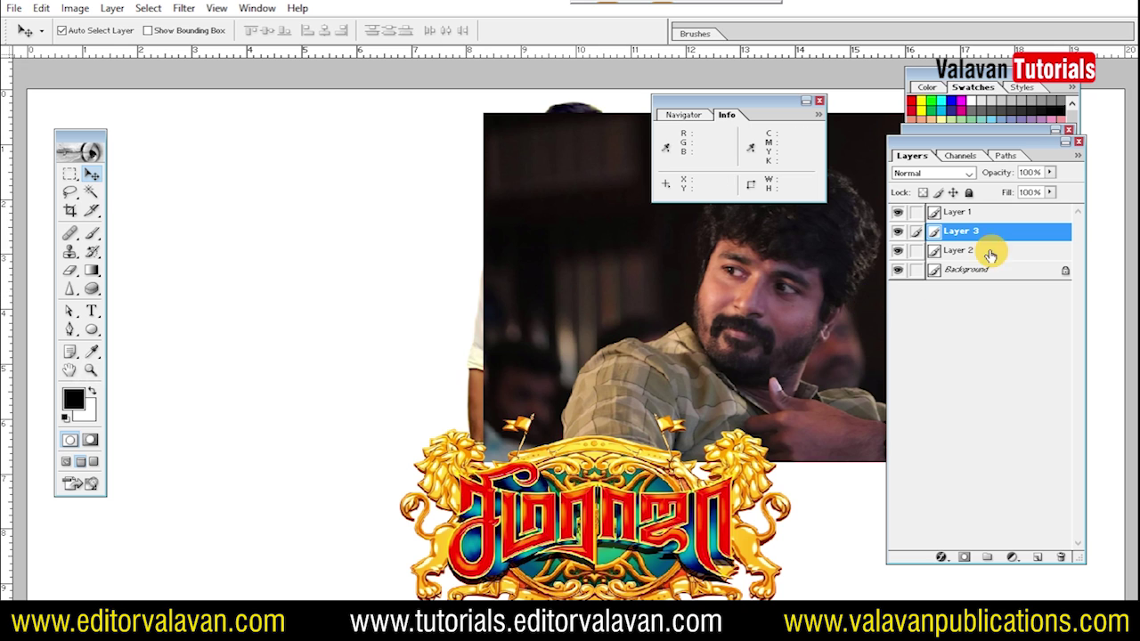
- Send the photo behind the garlanded man, then enlarge it and reposition it to the upper left
click(113, 8)
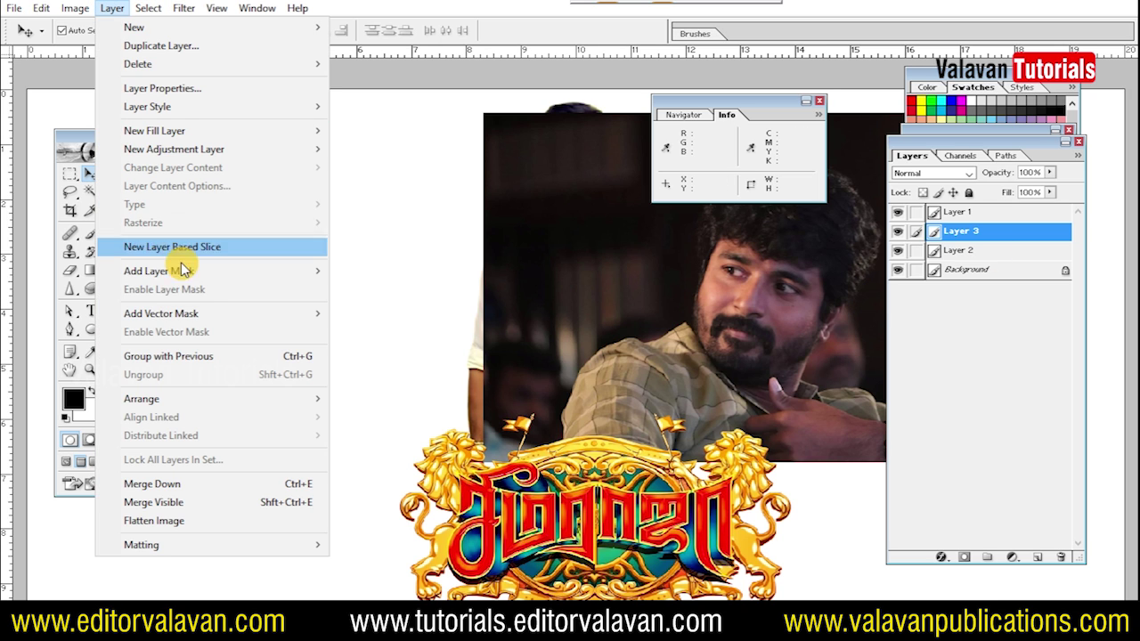
mouse_move(142, 399)
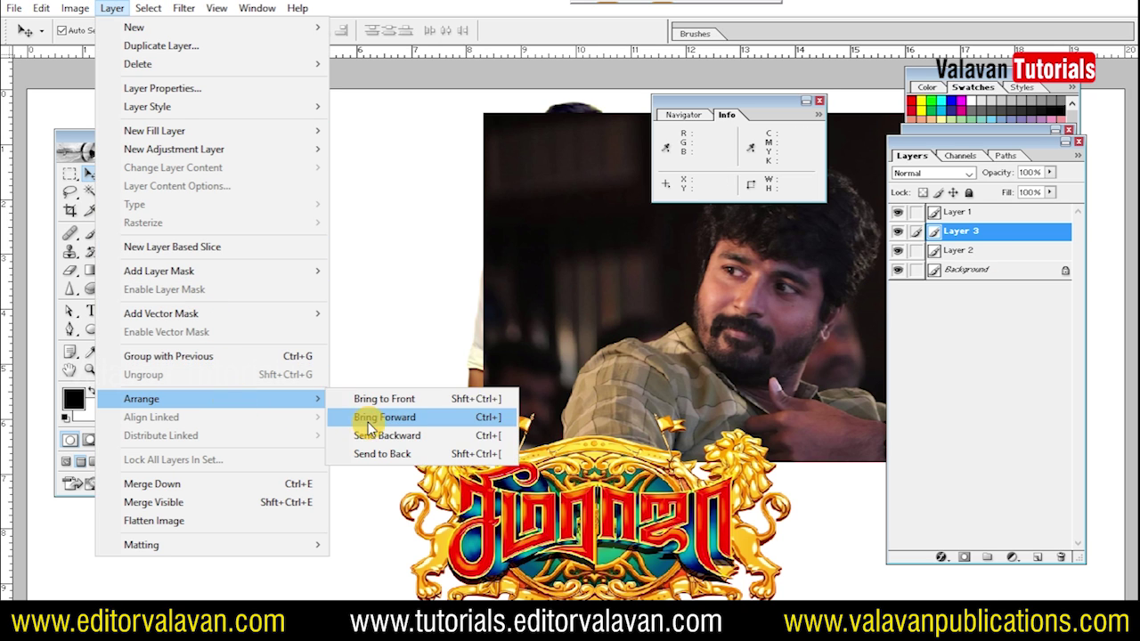
click(444, 437)
key(Tab)
key(ctrl+t)
drag(1026, 83, 1135, 46)
mouse_move(773, 254)
mouse_down()
mouse_move(785, 281)
mouse_move(753, 257)
mouse_move(424, 203)
mouse_move(446, 207)
mouse_up()
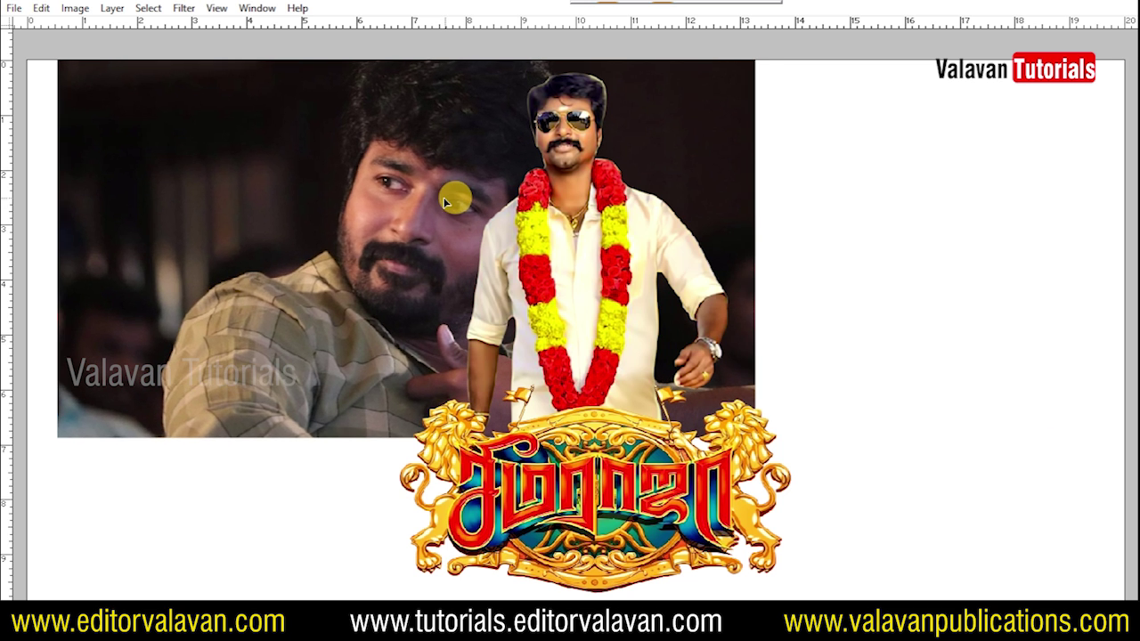
- Choose the Eraser, reset to the default brushes and pick the soft 300 px brush
key(Tab)
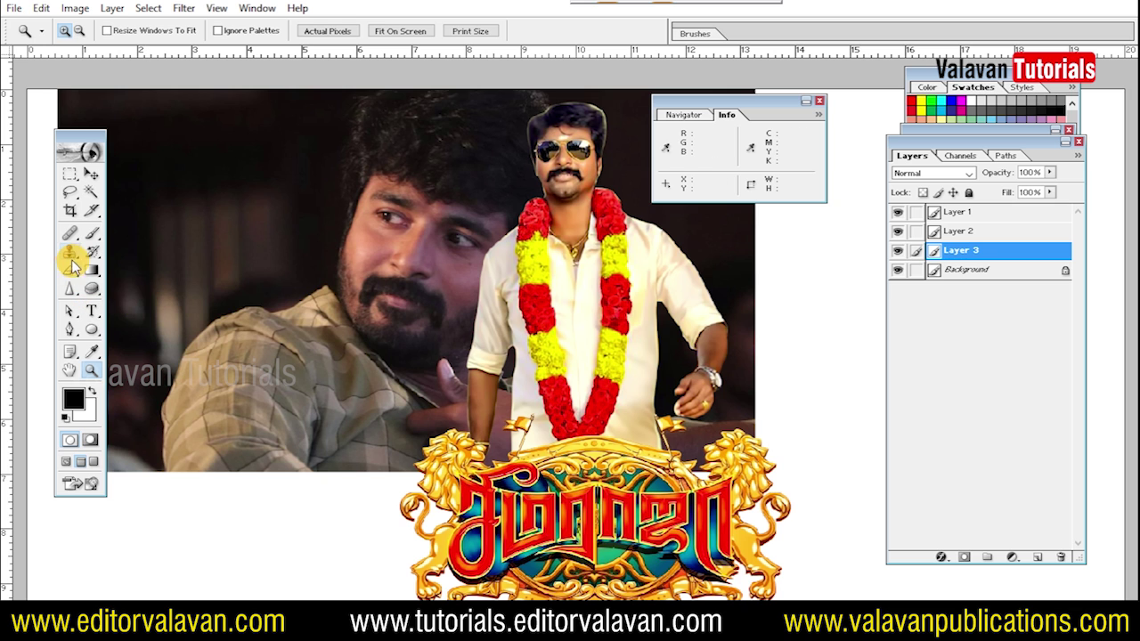
click(71, 269)
right_click(286, 237)
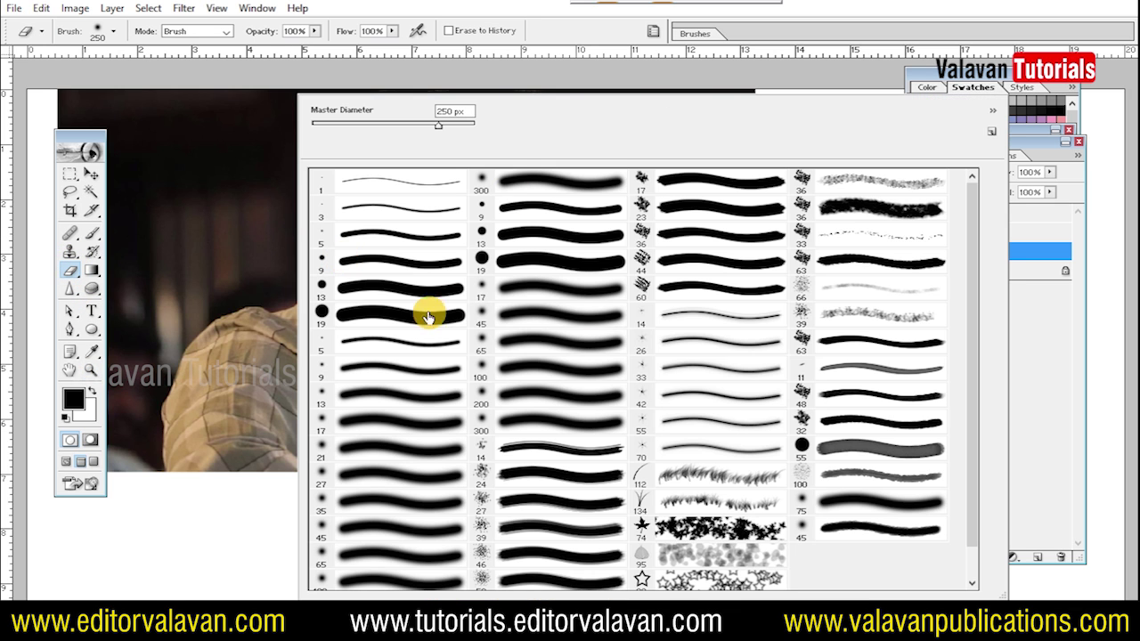
click(988, 114)
click(997, 331)
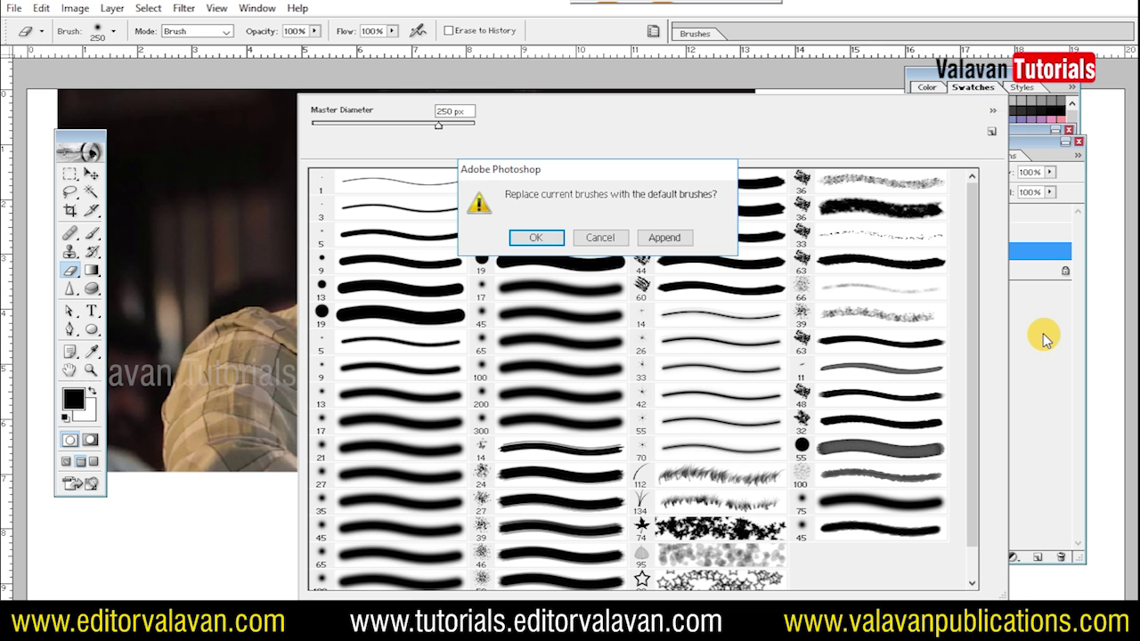
click(536, 238)
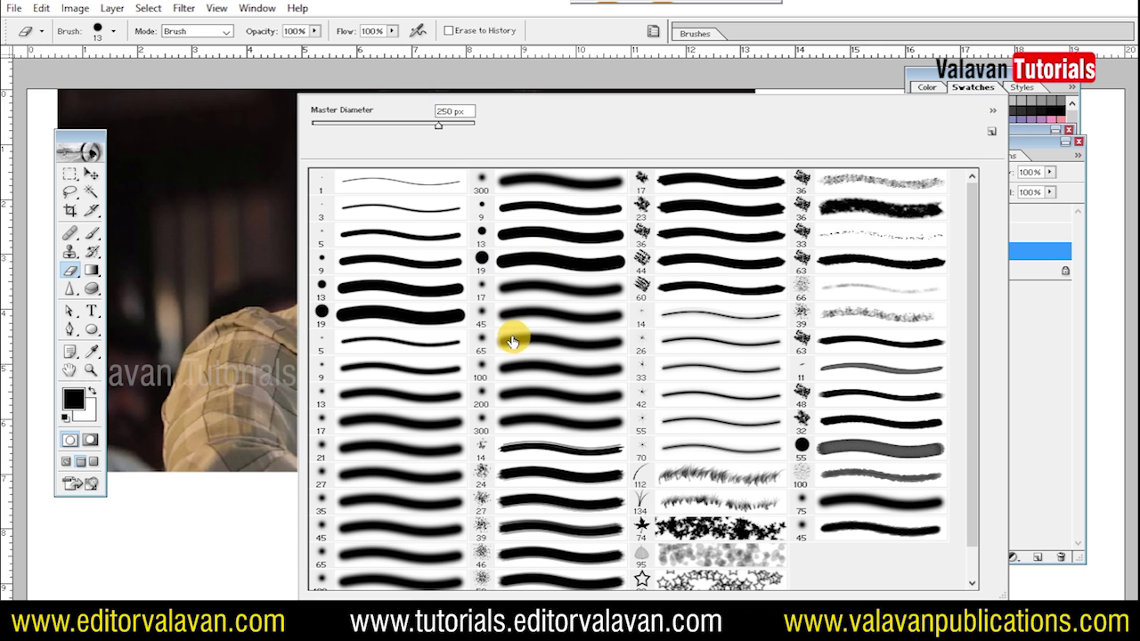
scroll(525, 344, down, 1)
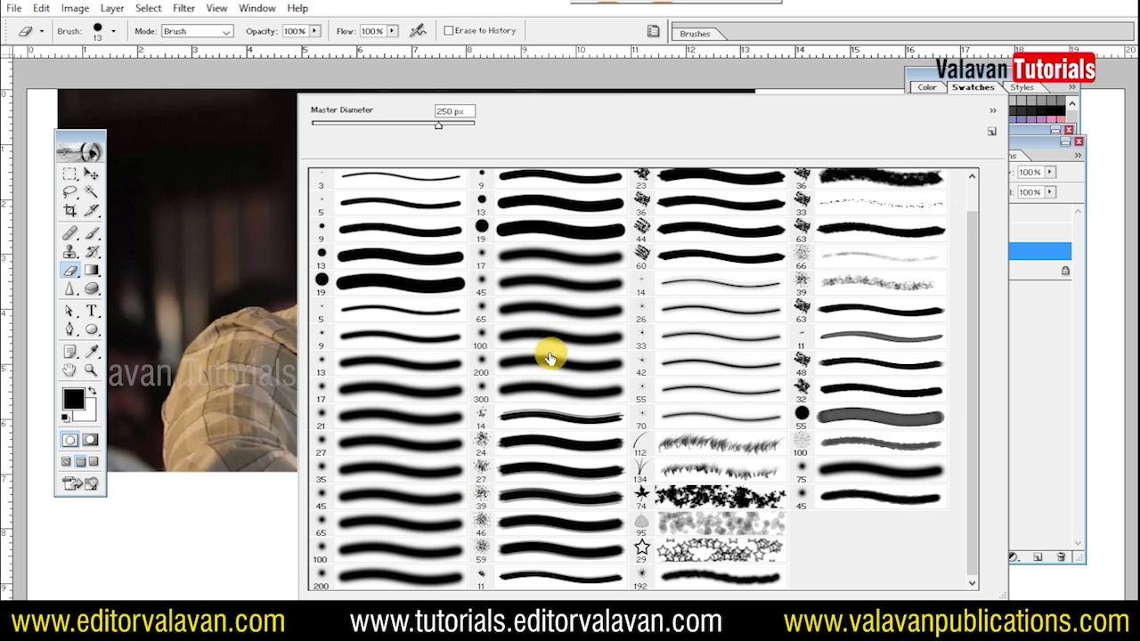
scroll(543, 329, up, 1)
click(528, 187)
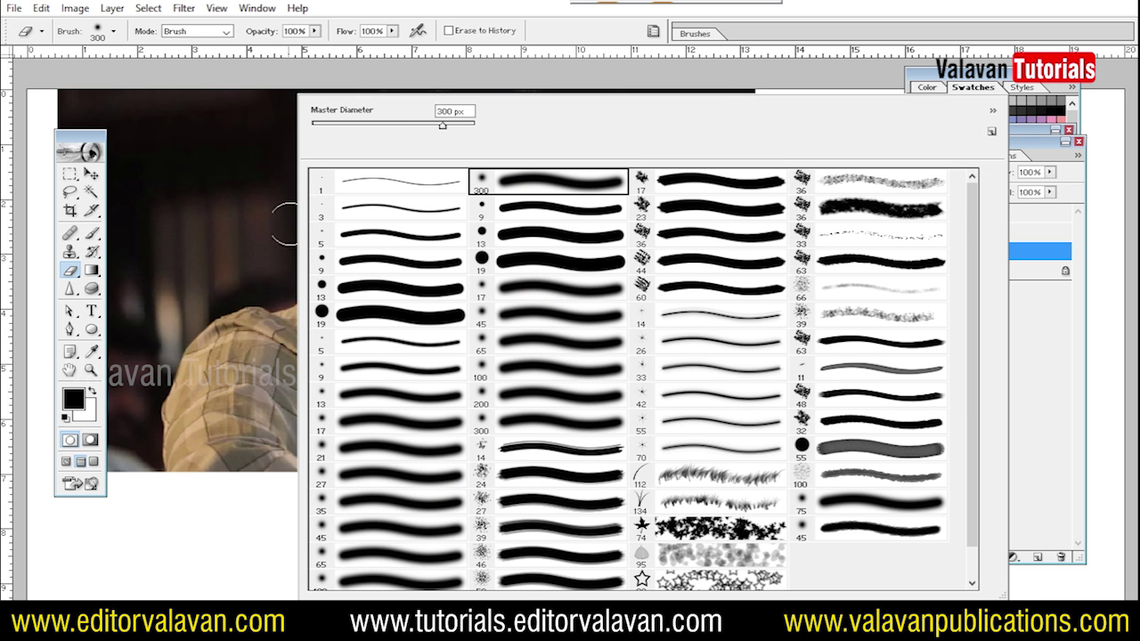
click(169, 144)
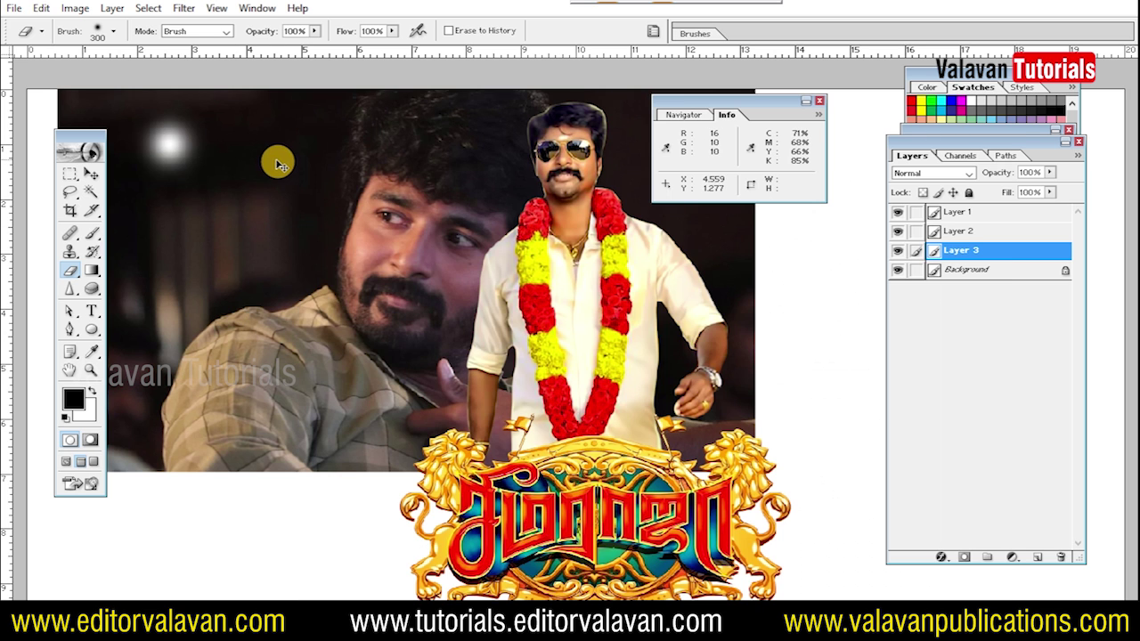
- Set the eraser brush size to 1411 px and start erasing the photo
key(Tab)
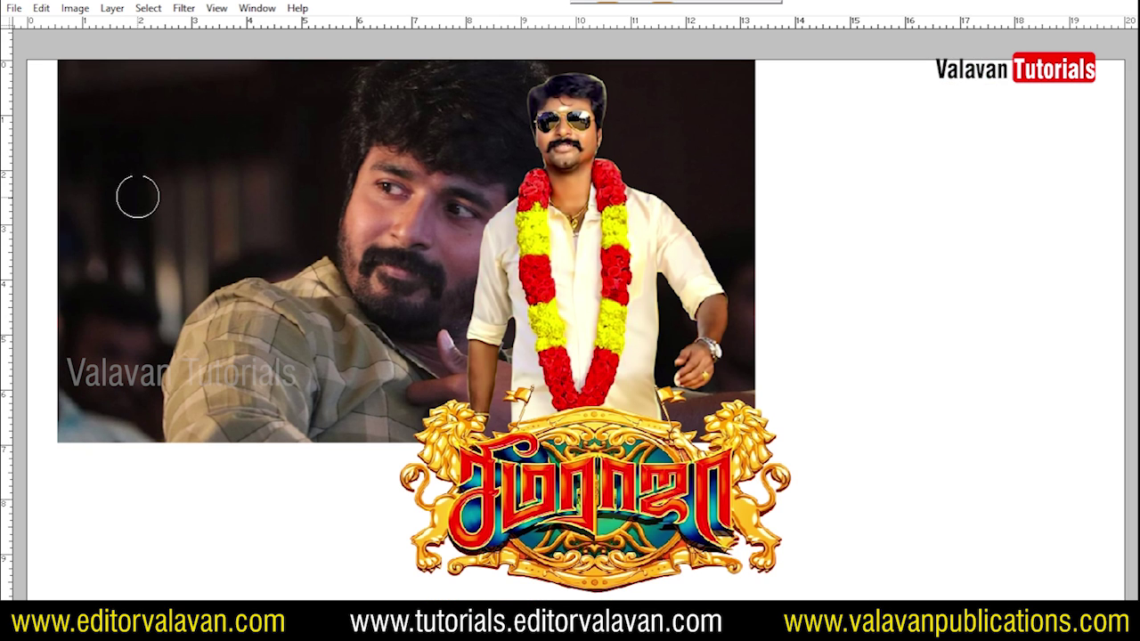
key(Tab)
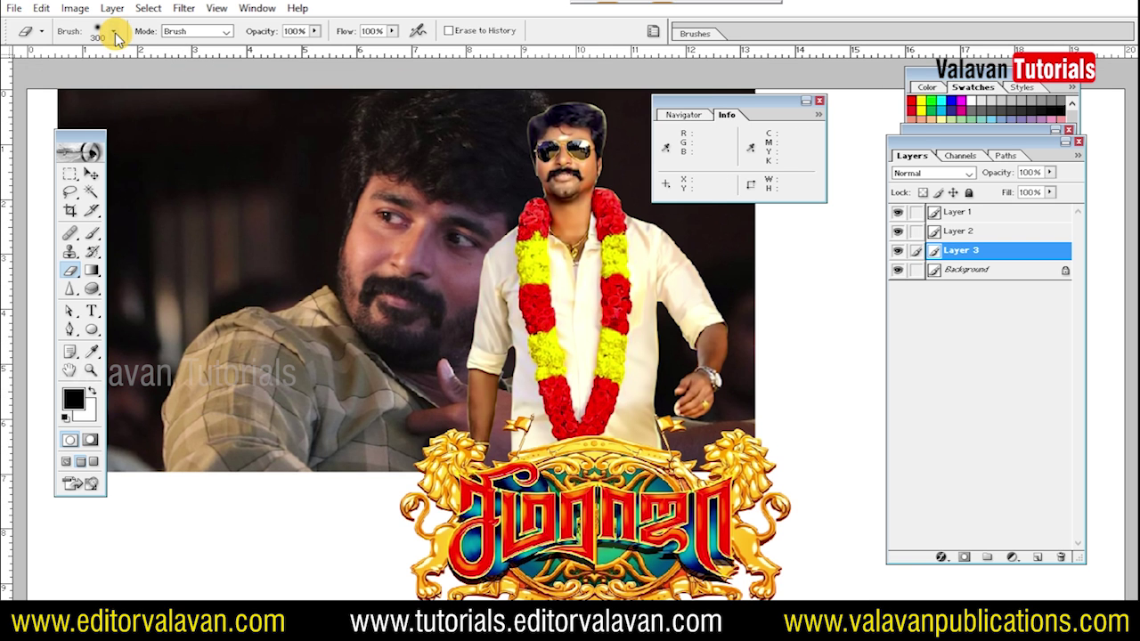
click(115, 34)
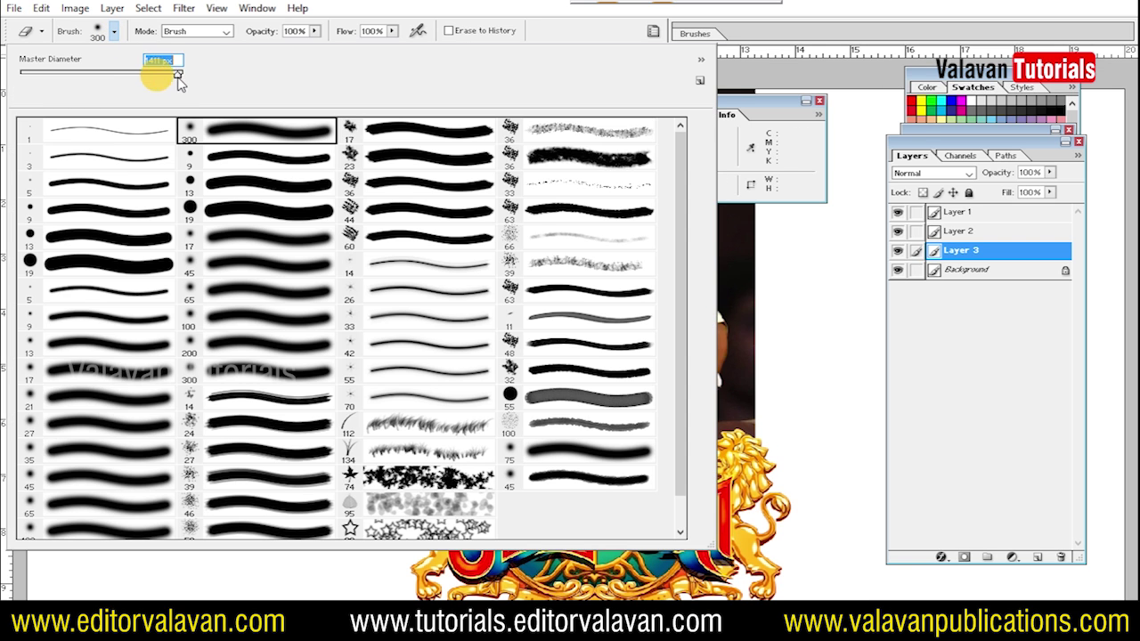
key(Return)
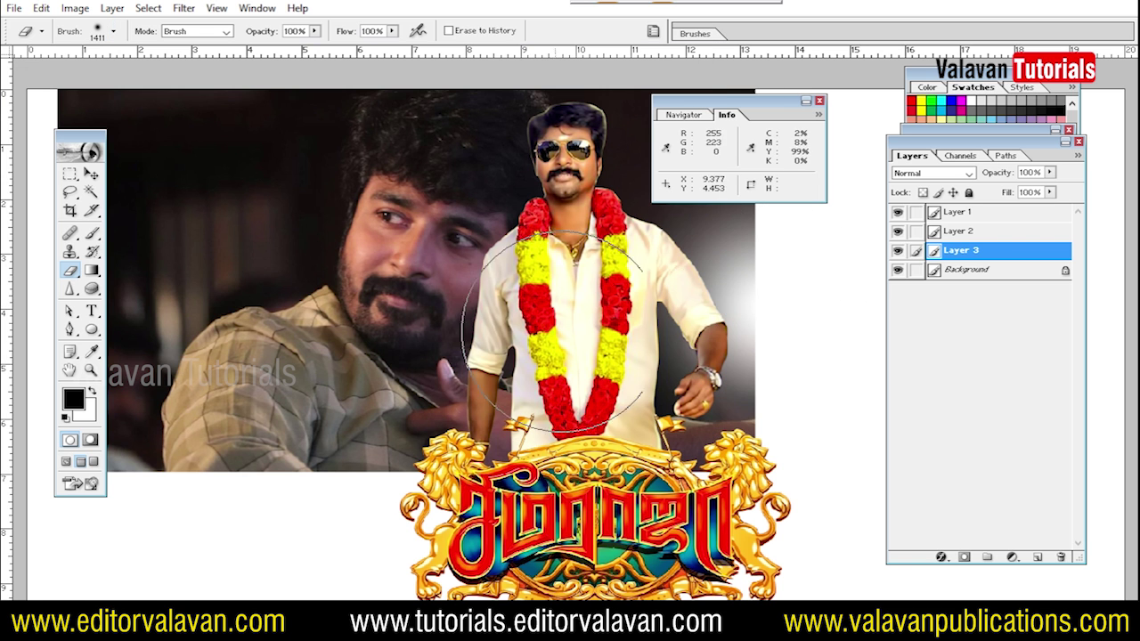
drag(552, 331, 704, 302)
- Erase the close-up photo's right, left, upper-left and lower-left areas so they fade to white
key(Tab)
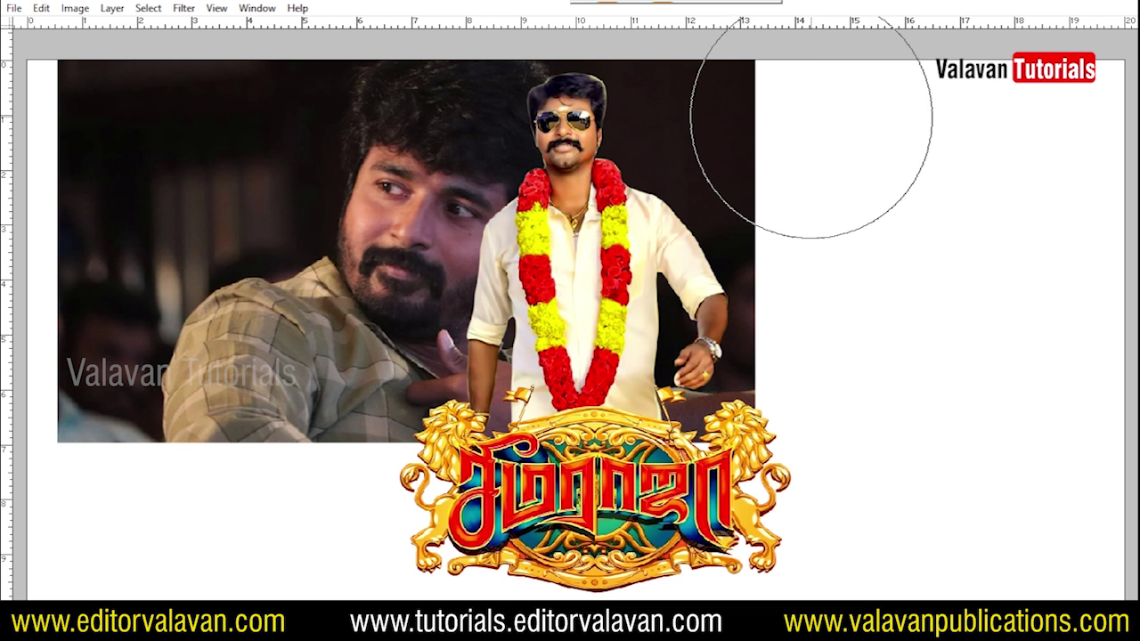
drag(777, 250, 839, 241)
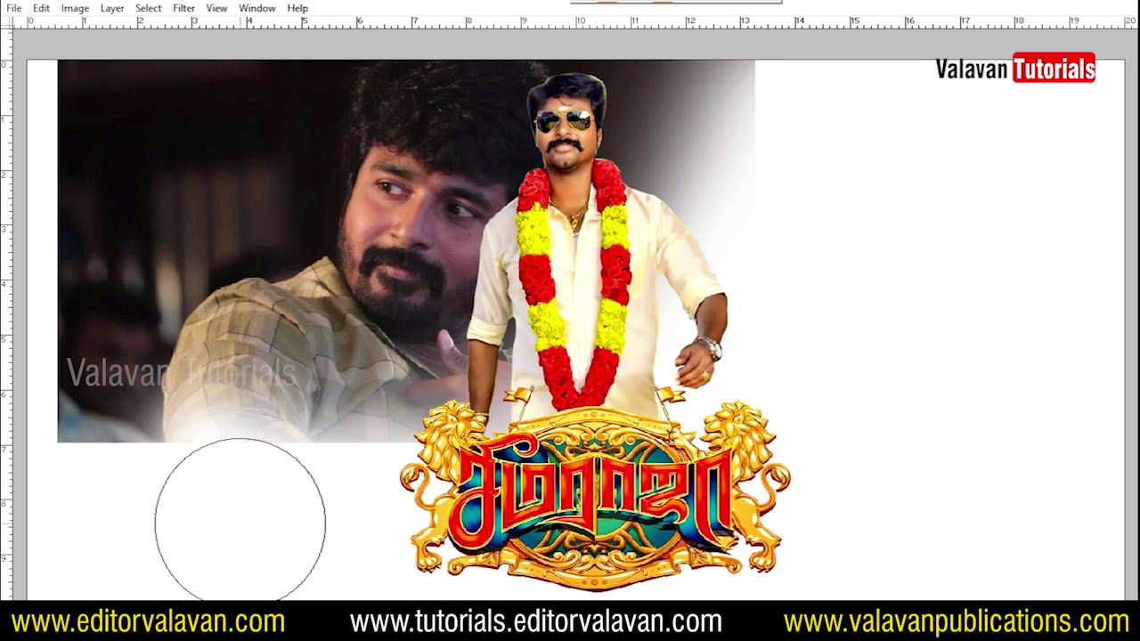
drag(242, 508, 79, 389)
mouse_move(115, 326)
mouse_down()
mouse_move(129, 188)
mouse_move(102, 374)
mouse_up()
drag(828, 133, 623, 151)
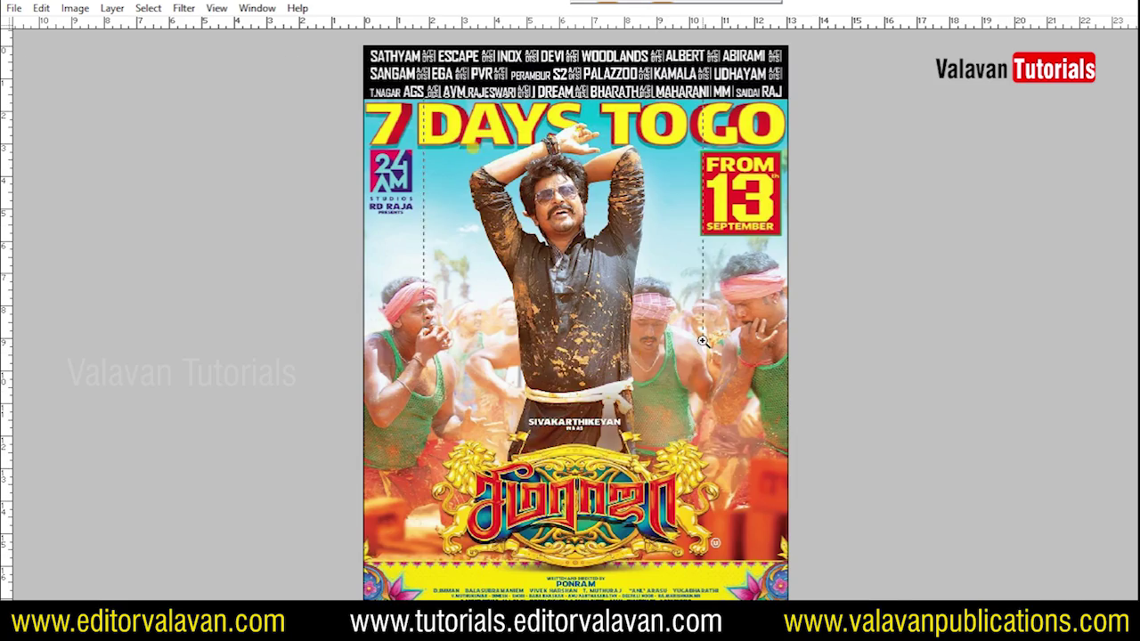
- Inspect the actor poster, then close DmB3BwVUwAESbys.jpg without saving
click(604, 306)
click(481, 291)
alt+click(502, 361)
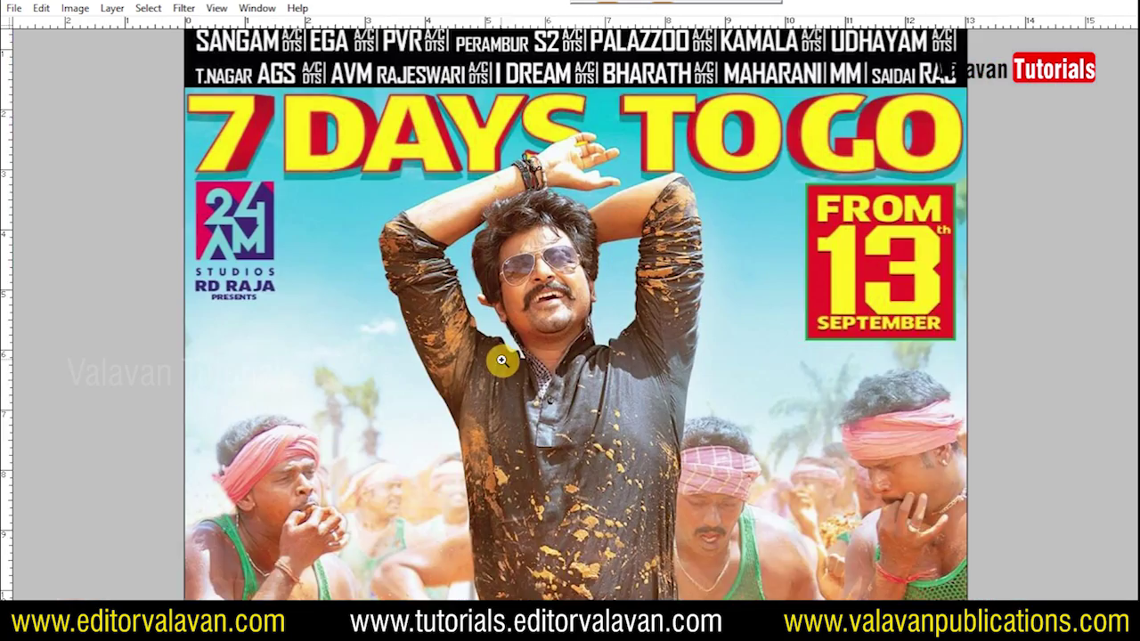
alt+click(623, 385)
key(Tab)
key(f)
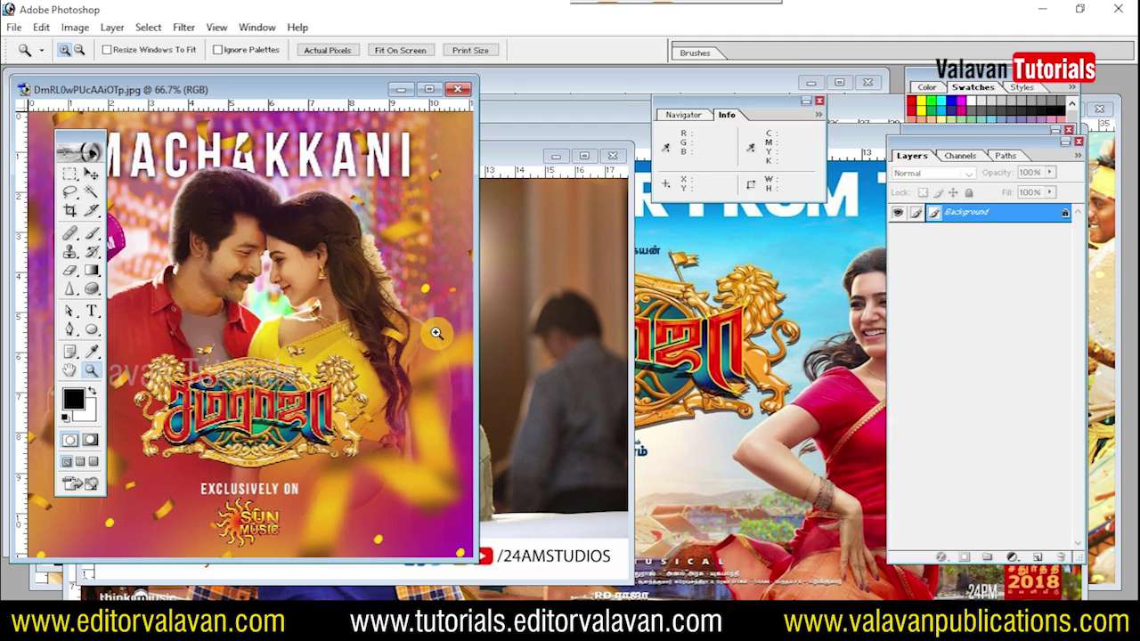
key(ctrl+Tab)
key(ctrl+Tab)
key(ctrl+Tab)
key(ctrl+Tab)
key(ctrl+Tab)
key(ctrl+plus)
key(ctrl+w)
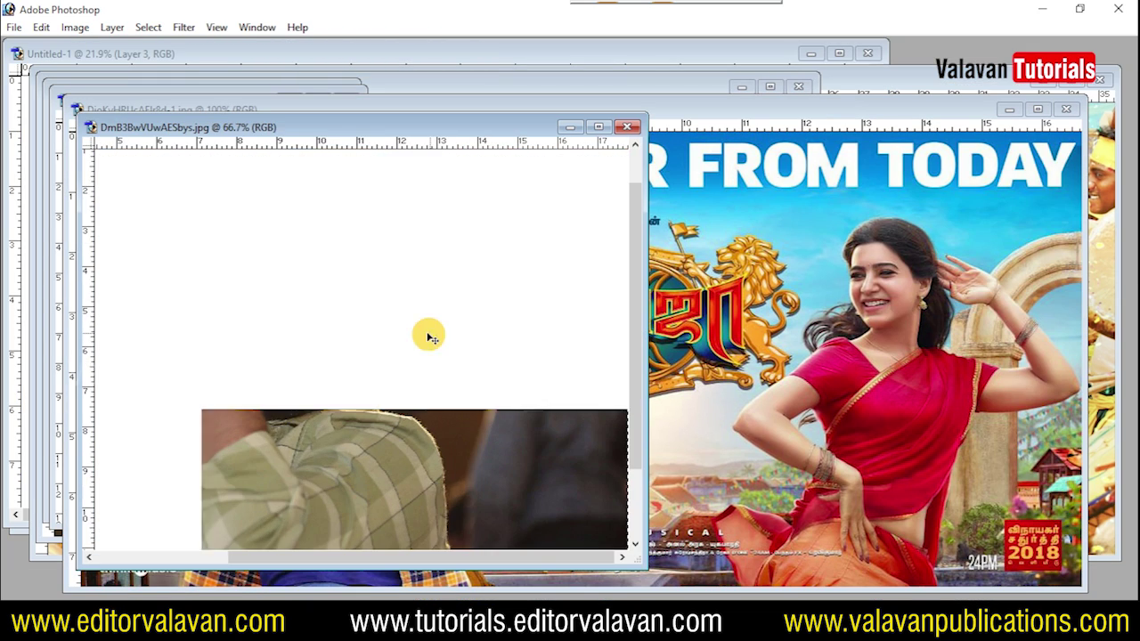
click(592, 243)
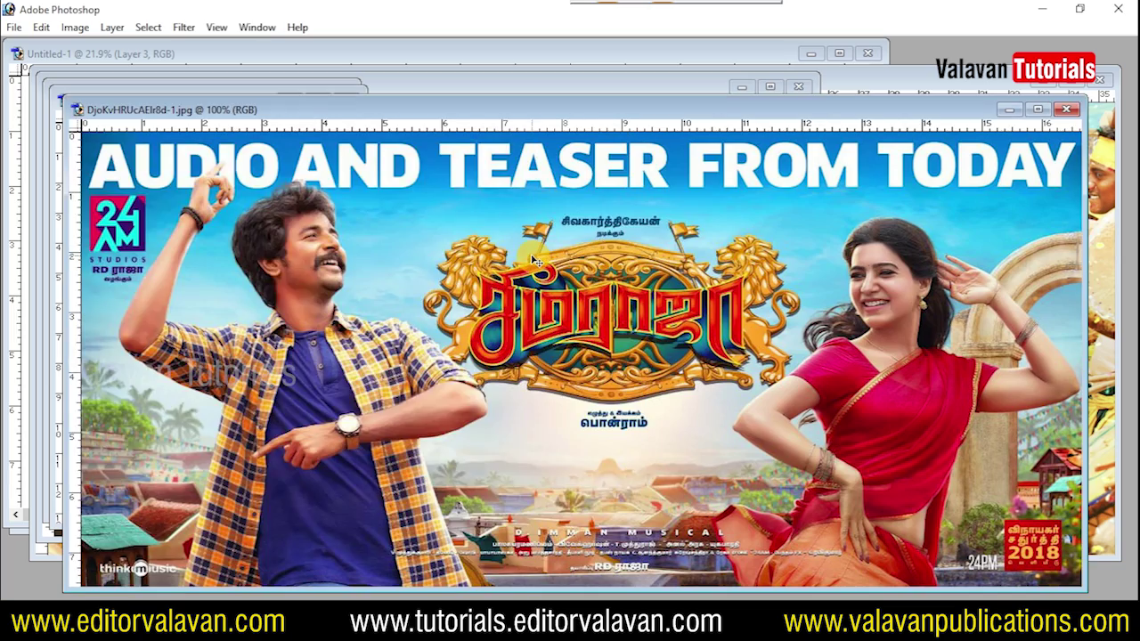
- Return to the Untitled-1 banner and paste the copied stage-light actor photo
key(ctrl+Tab)
key(ctrl+Tab)
key(ctrl+Tab)
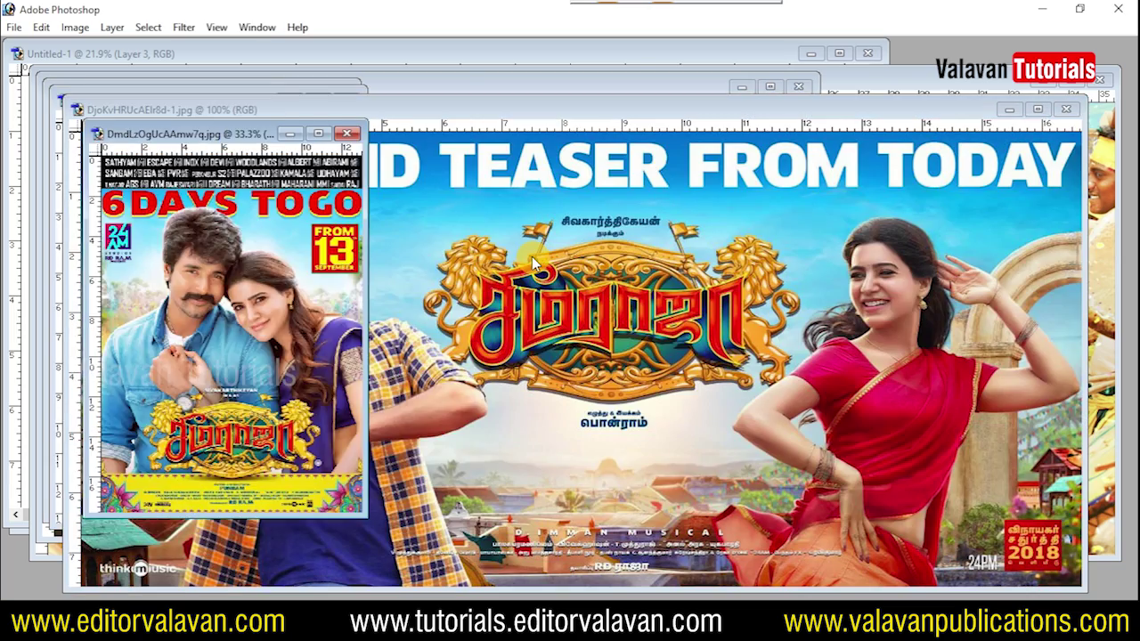
key(ctrl+Tab)
key(ctrl+Tab)
key(f)
key(ctrl+Tab)
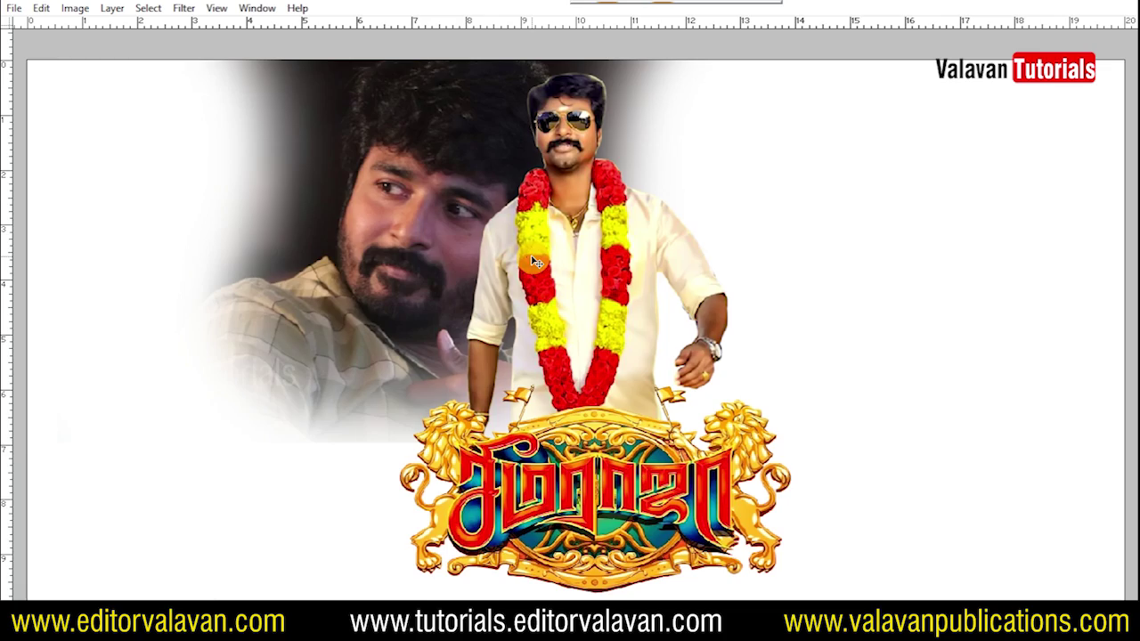
key(ctrl+v)
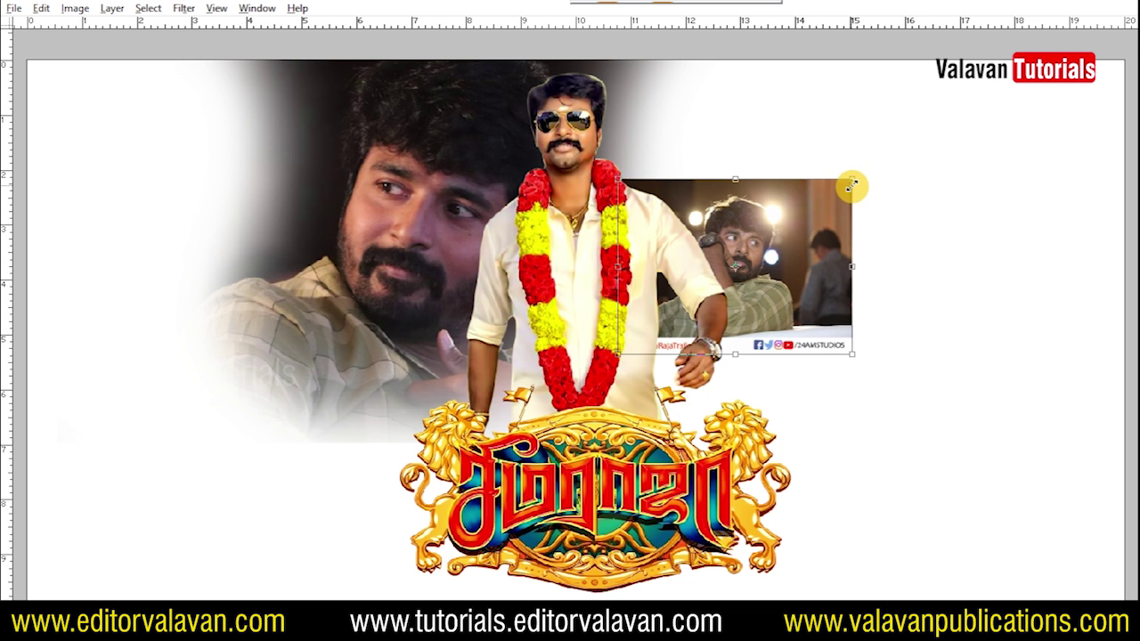
- Enlarge the pasted stage-light photo across the banner's right side
drag(852, 186, 1000, 63)
mouse_move(780, 260)
mouse_down()
mouse_move(801, 242)
mouse_move(787, 243)
mouse_up()
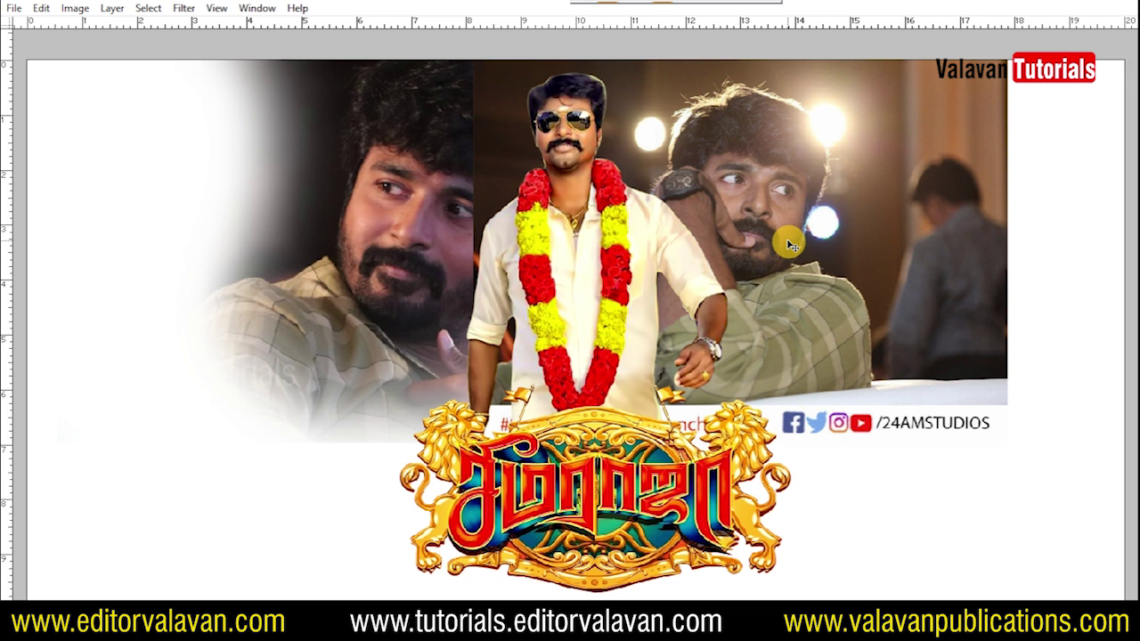
drag(791, 244, 787, 231)
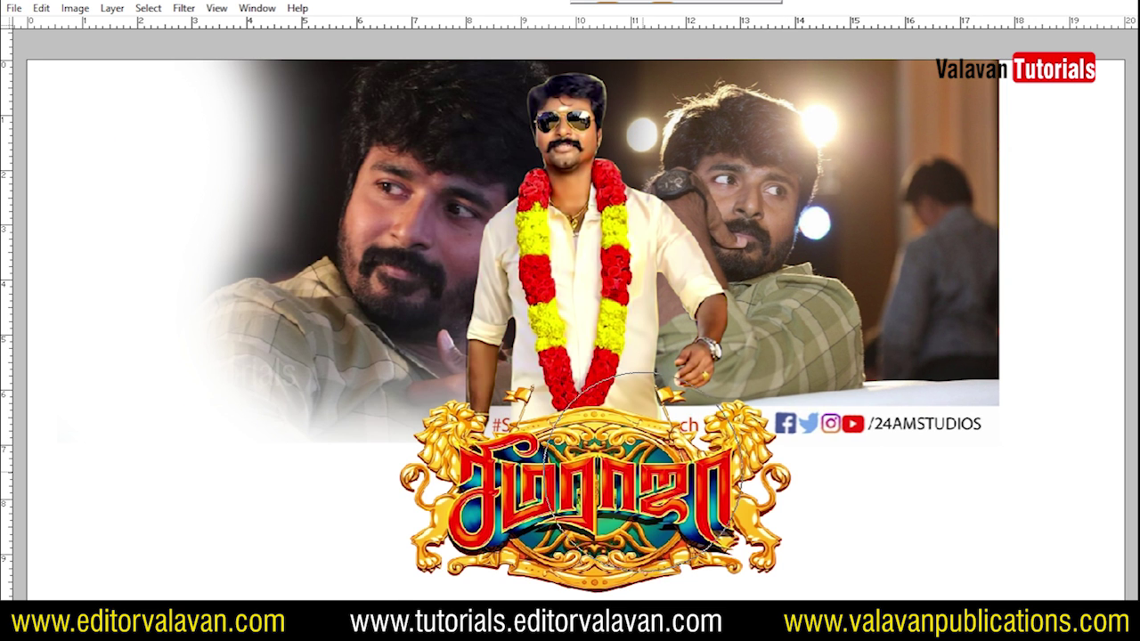
- Fade the photo's right edges into white with the soft Eraser, then bring up the Open dialog
mouse_move(766, 374)
mouse_down()
mouse_move(1018, 330)
mouse_move(979, 133)
mouse_up()
mouse_move(846, 196)
mouse_down()
mouse_move(933, 333)
mouse_move(796, 428)
mouse_up()
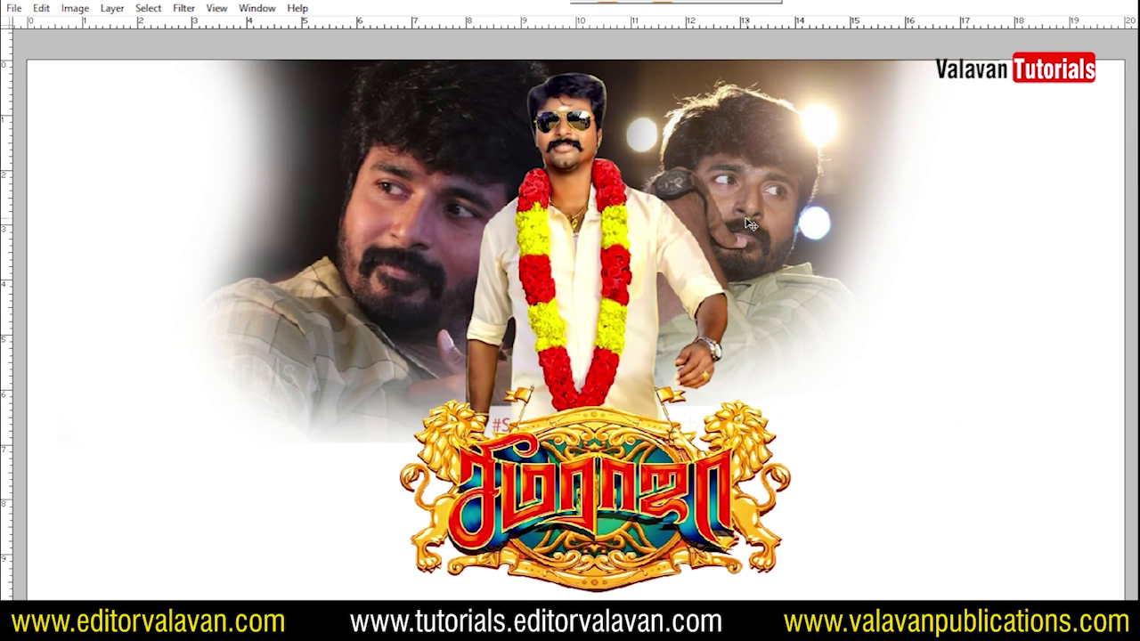
drag(750, 224, 748, 193)
click(446, 183)
key(Tab)
click(761, 221)
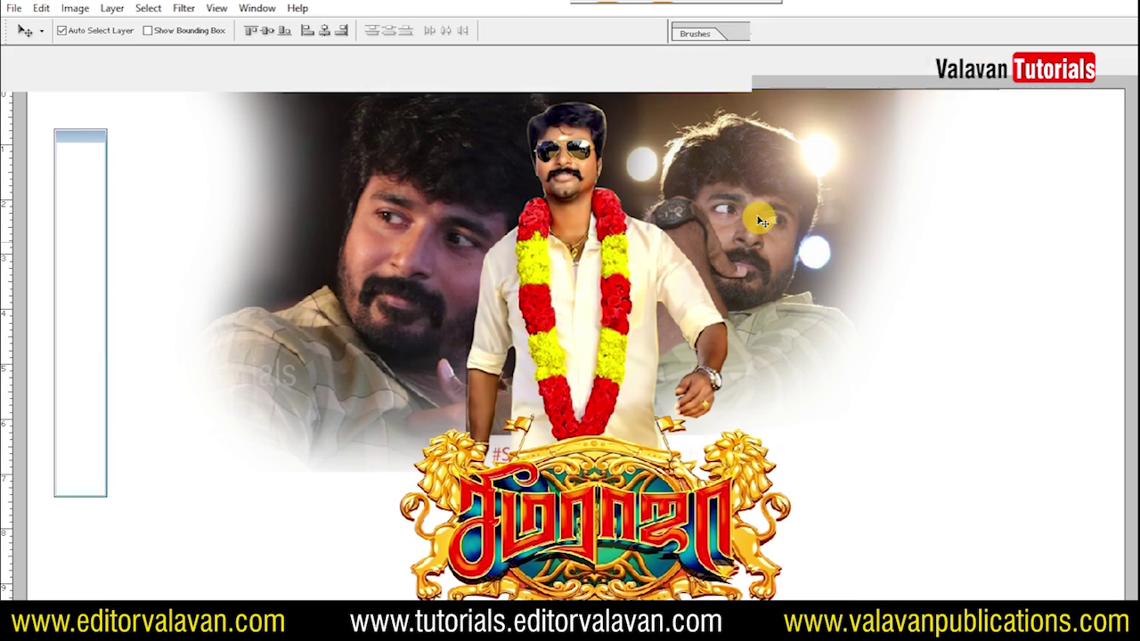
key(Tab)
click(580, 341)
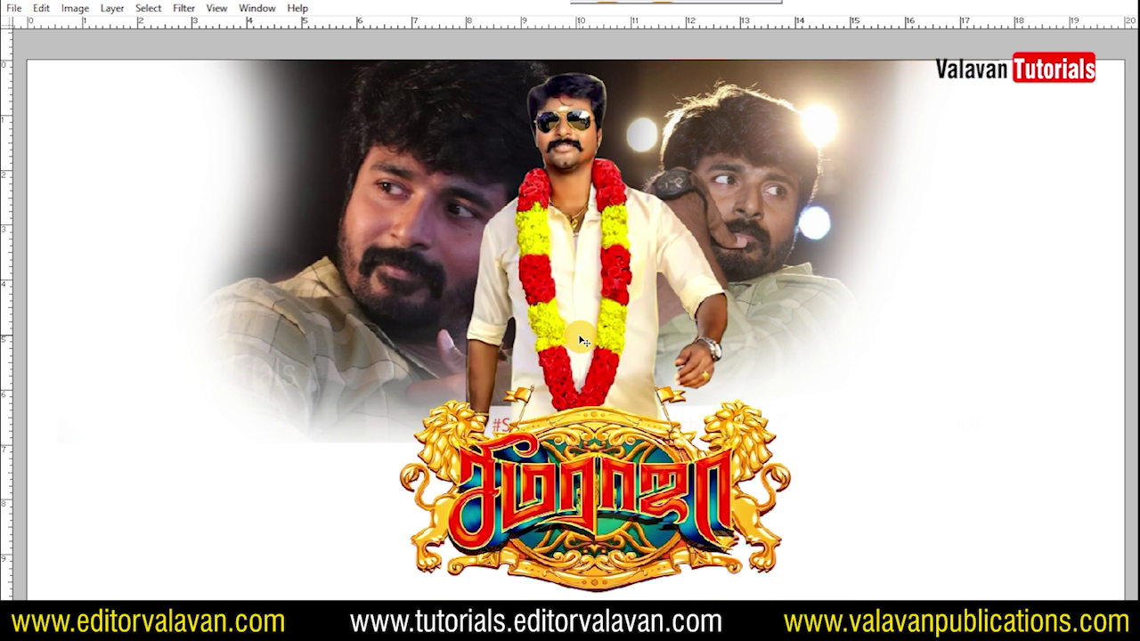
key(ctrl+o)
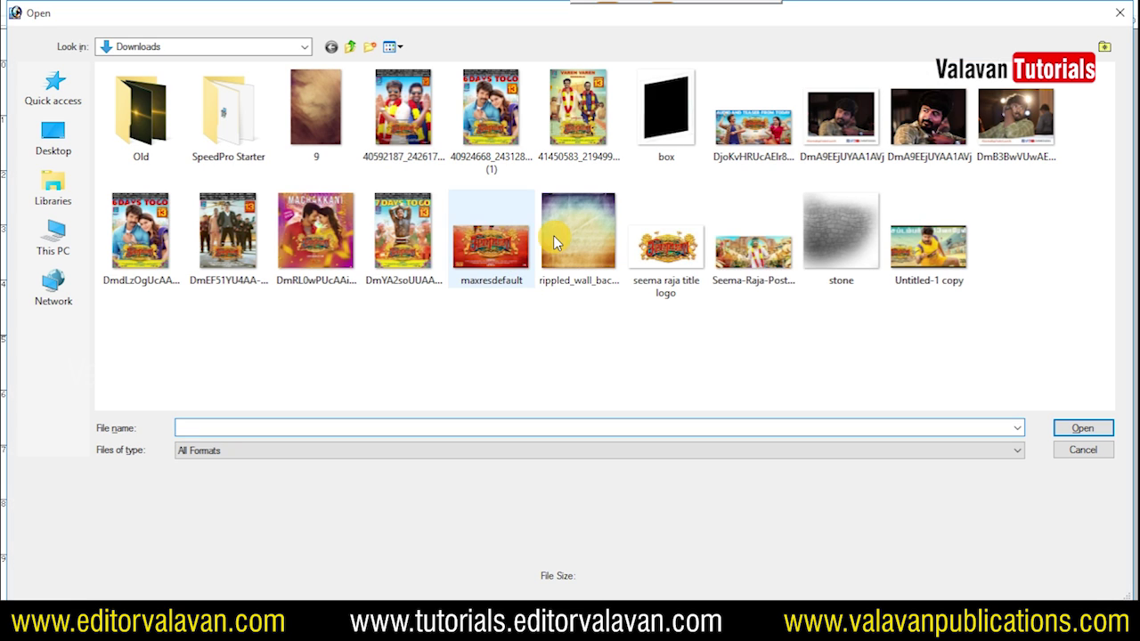
- Bring the tilted black frame from the box image into the banner's lower left
click(662, 141)
double_click(661, 141)
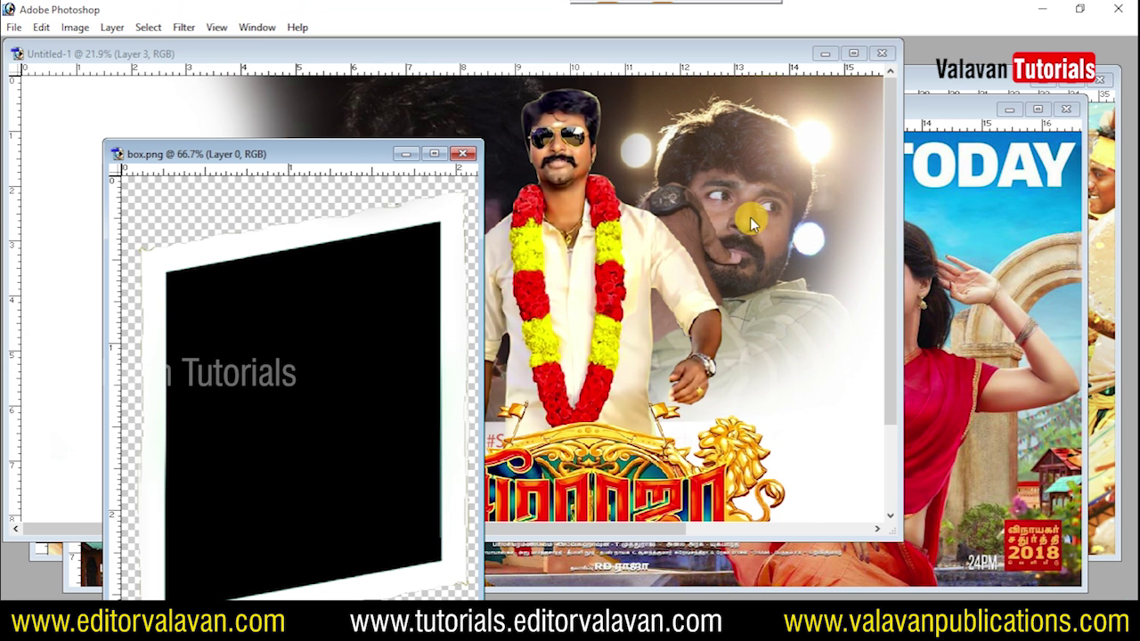
drag(365, 319, 660, 310)
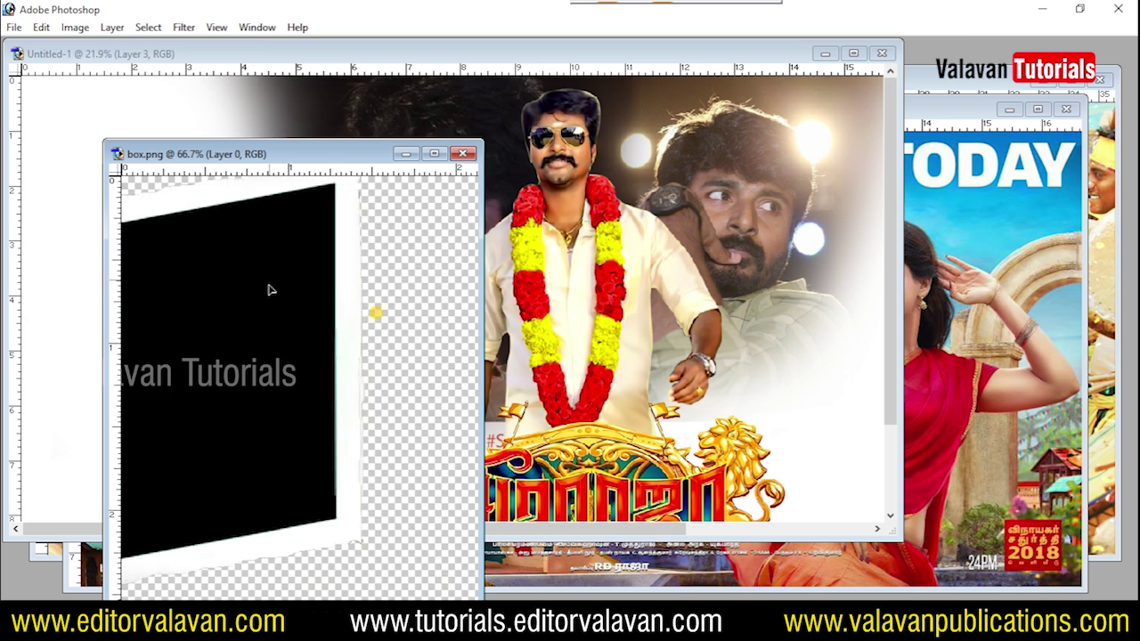
key(f)
key(f)
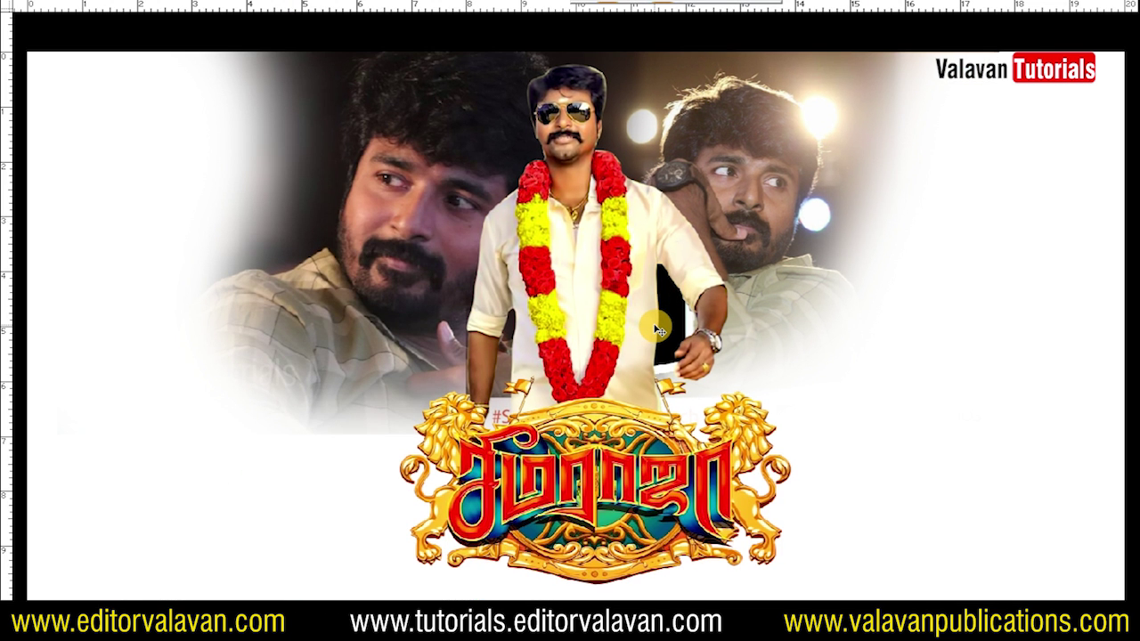
key(f)
key(f)
drag(669, 326, 332, 539)
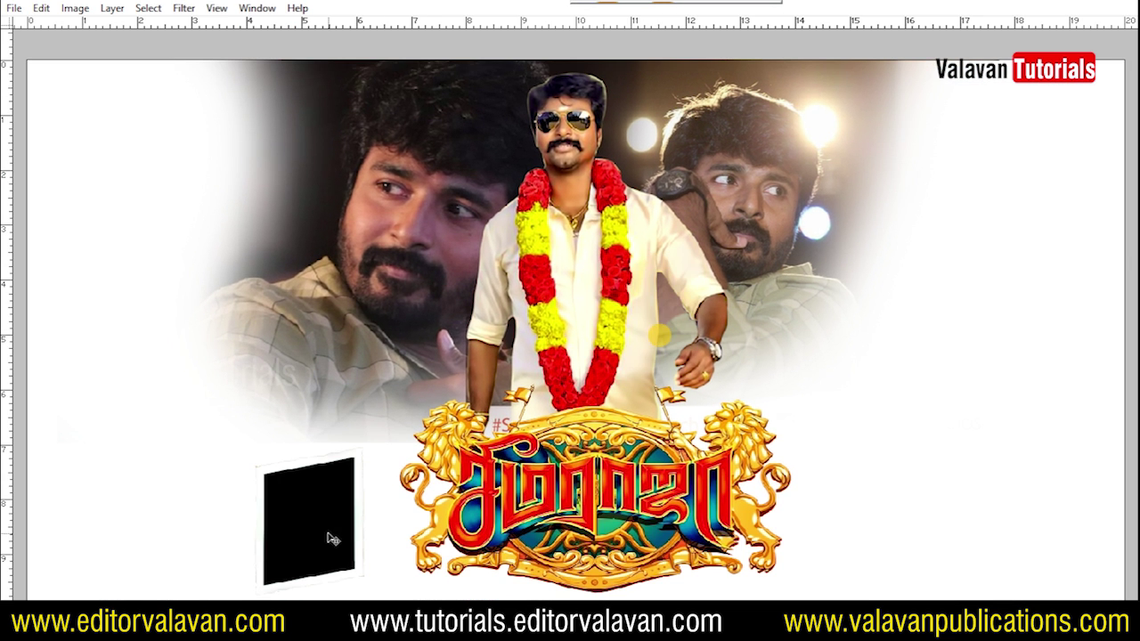
key(ctrl+minus)
key(ctrl+minus)
- Make three evenly spaced frames and copy the set to the right of the logo
mouse_move(430, 445)
mouse_down()
mouse_move(332, 440)
mouse_move(453, 440)
mouse_up()
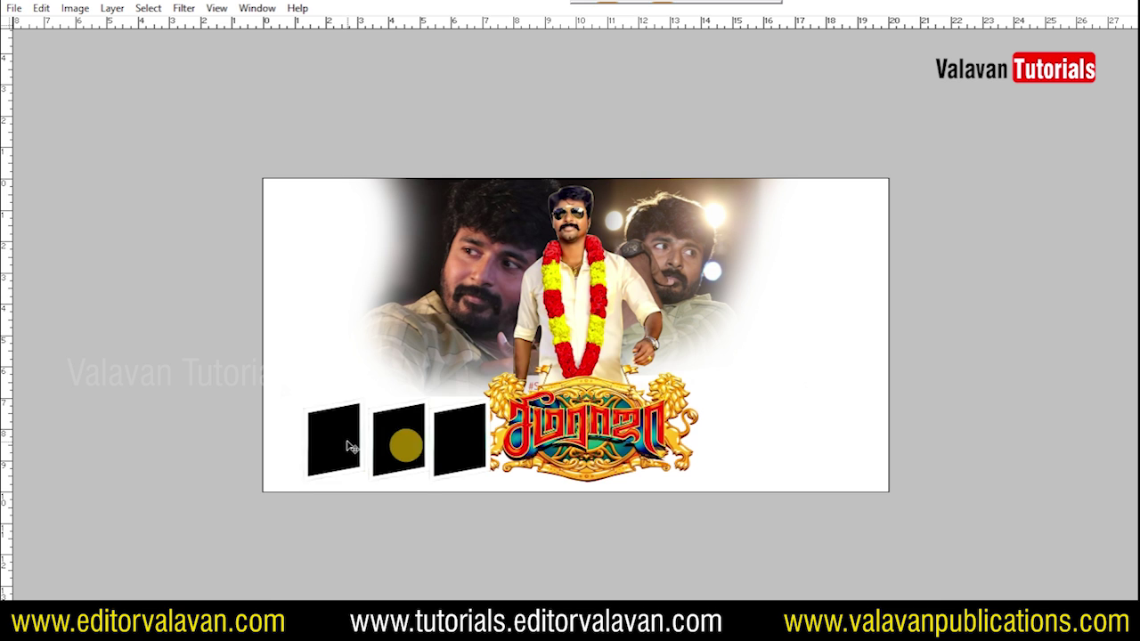
drag(350, 447, 330, 447)
key(Tab)
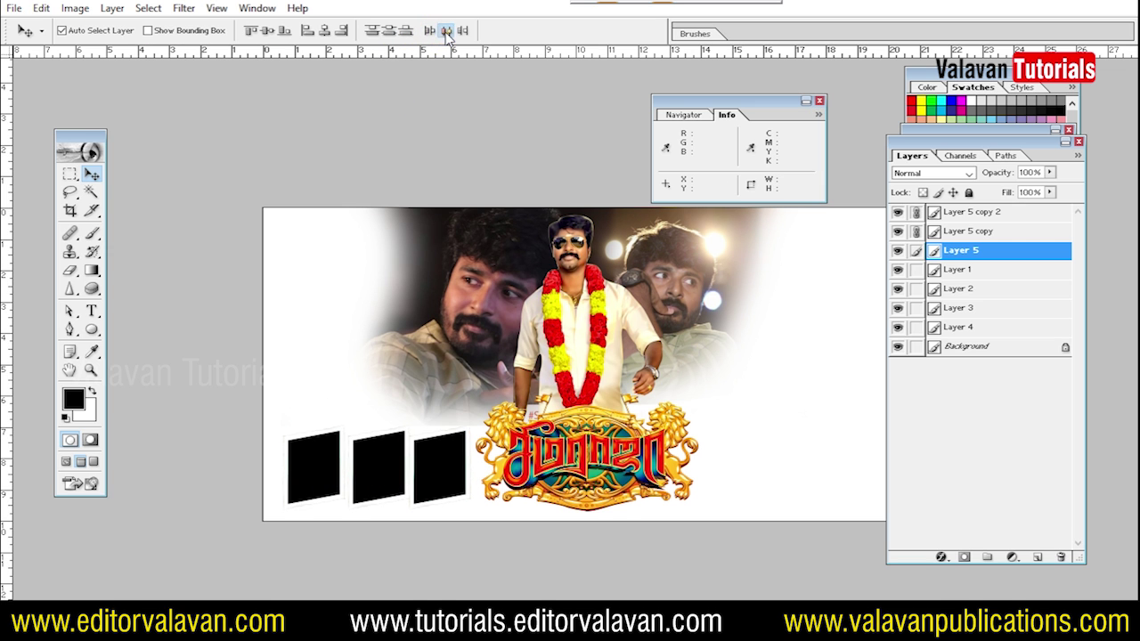
click(446, 31)
key(Tab)
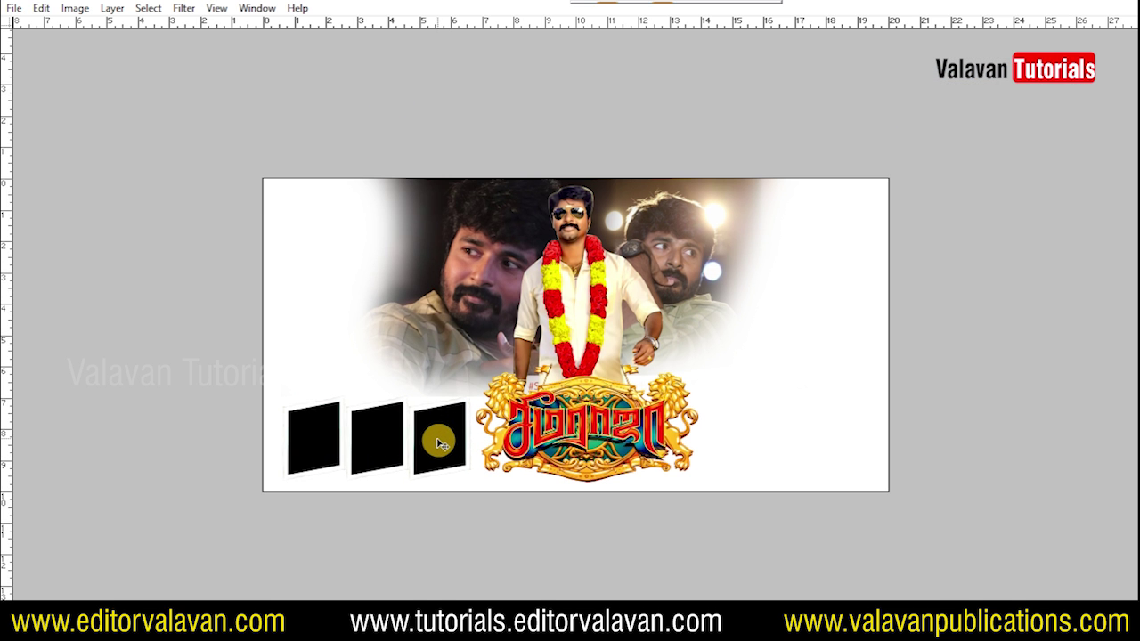
drag(440, 443, 851, 430)
key(ctrl+0)
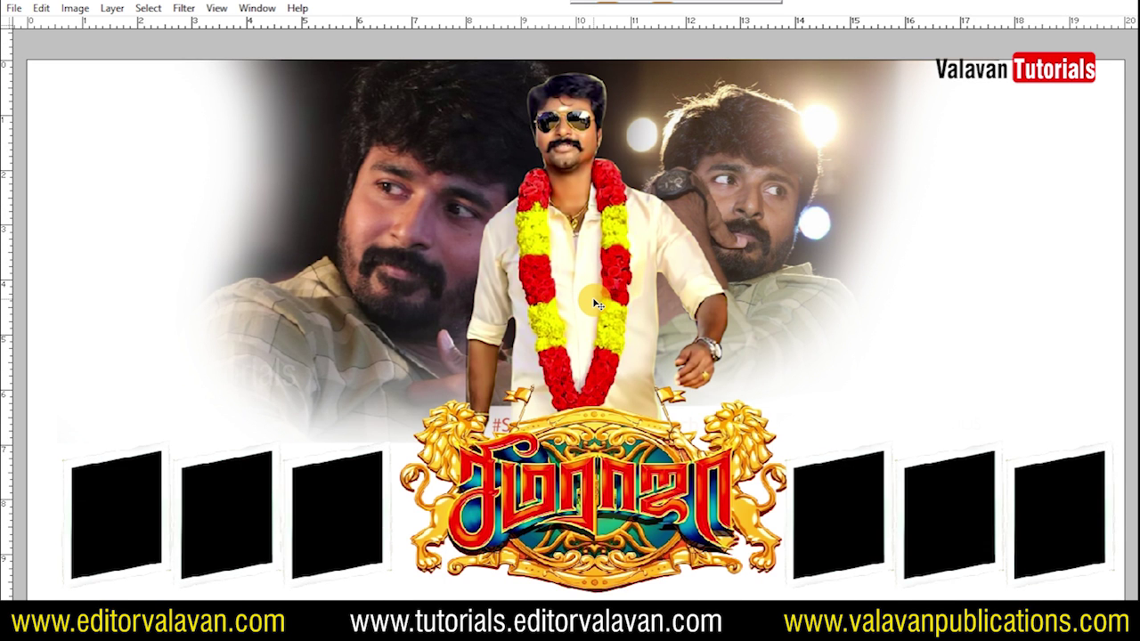
- Bring the stone.png texture into the banner and send it behind the photos
key(ctrl+o)
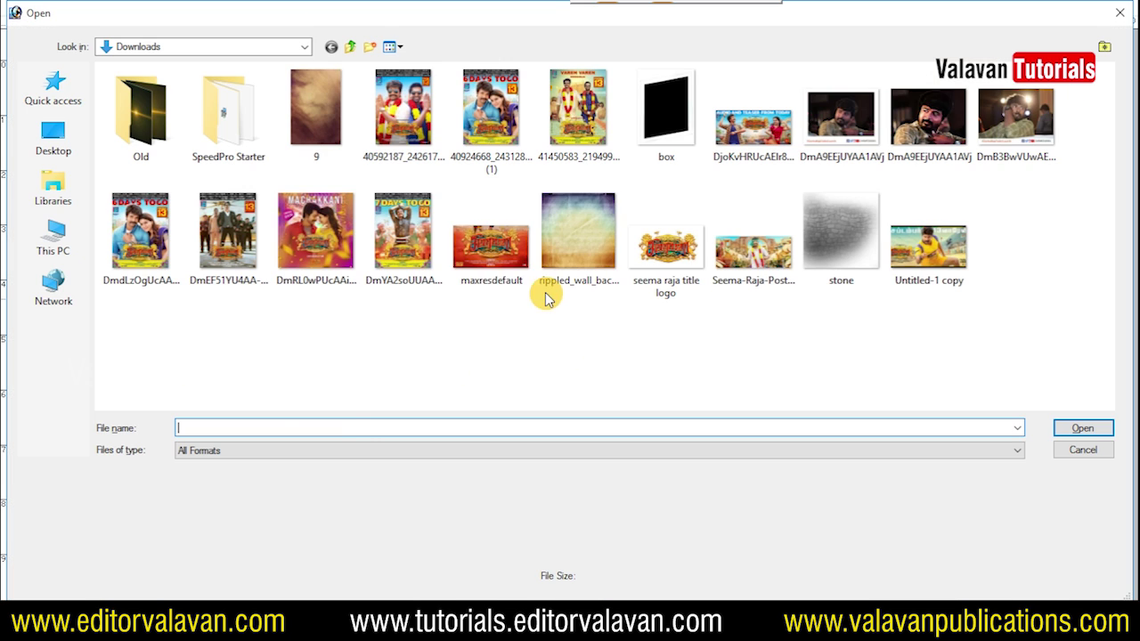
click(575, 254)
click(837, 278)
double_click(837, 278)
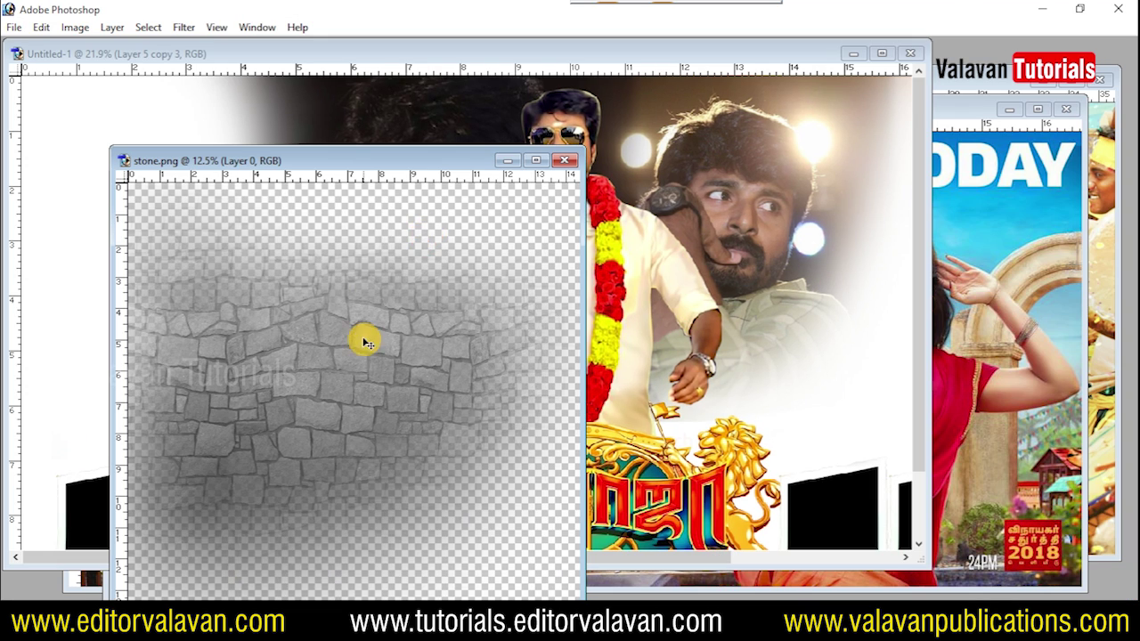
mouse_move(365, 343)
mouse_down()
mouse_move(758, 274)
mouse_move(629, 291)
mouse_move(650, 263)
mouse_up()
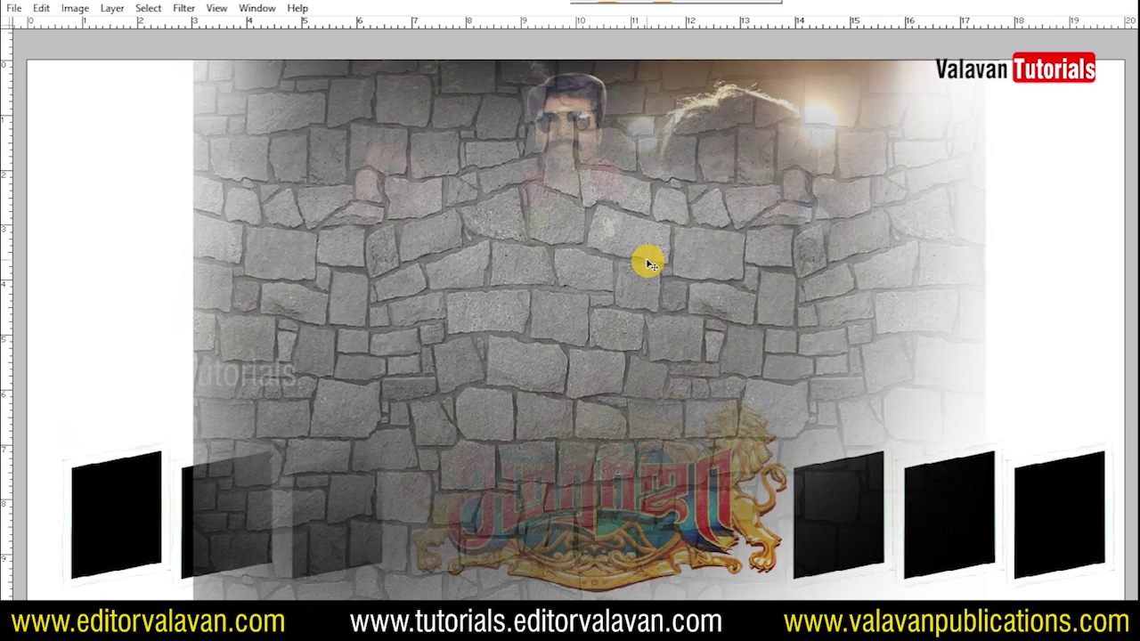
key(ctrl+shift+bracketleft)
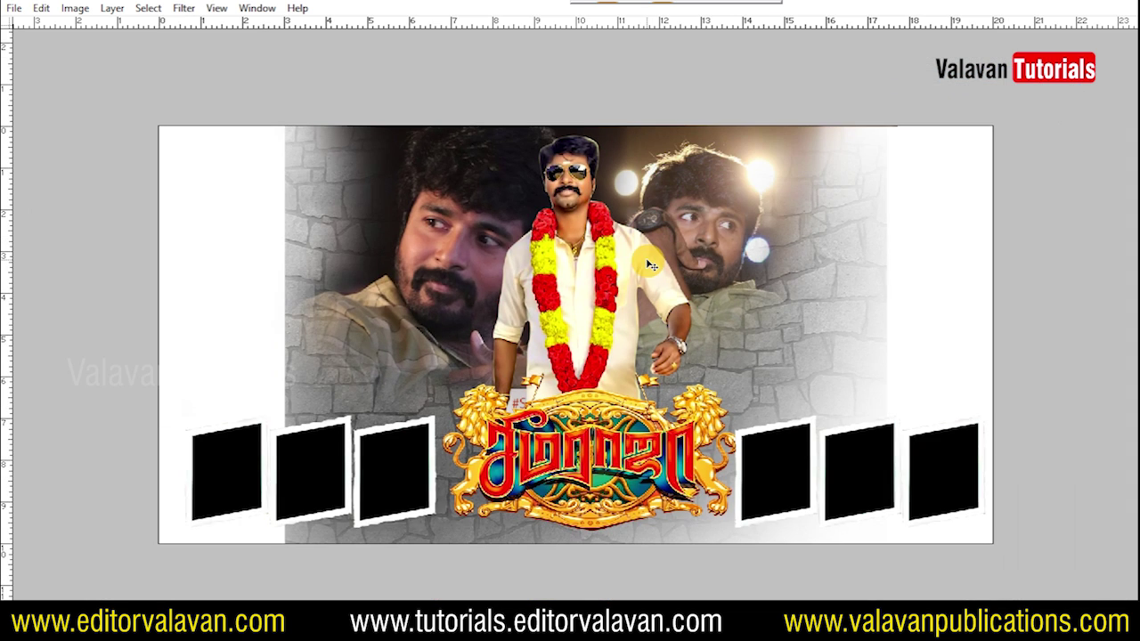
- Scale and position the stone texture to cover the banner's left side
key(ctrl+t)
drag(883, 139, 973, 174)
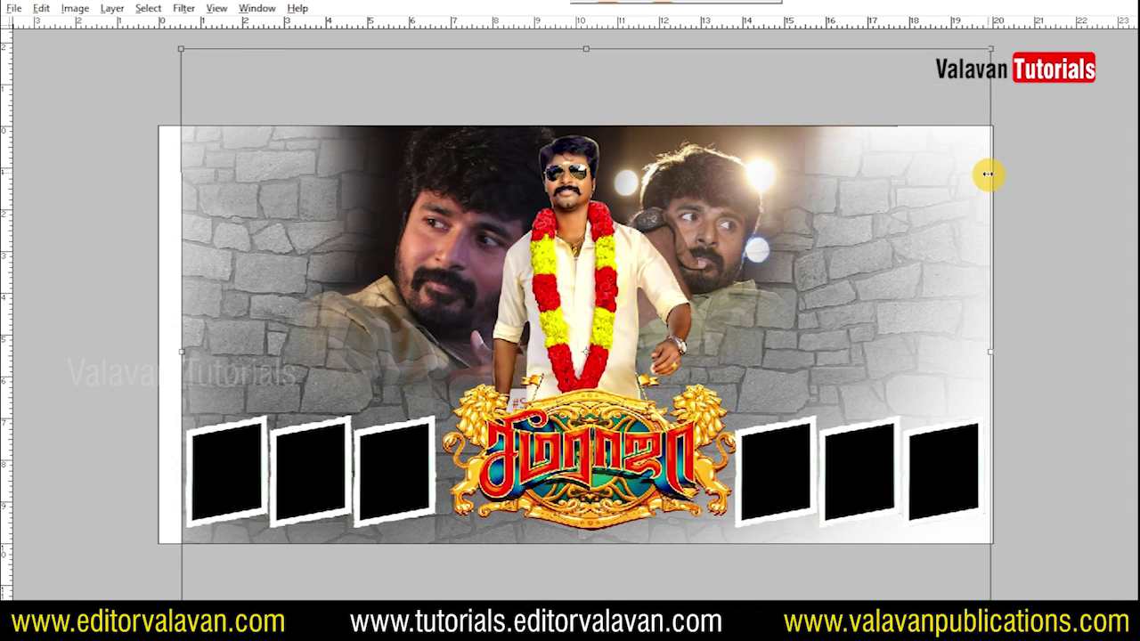
double_click(826, 276)
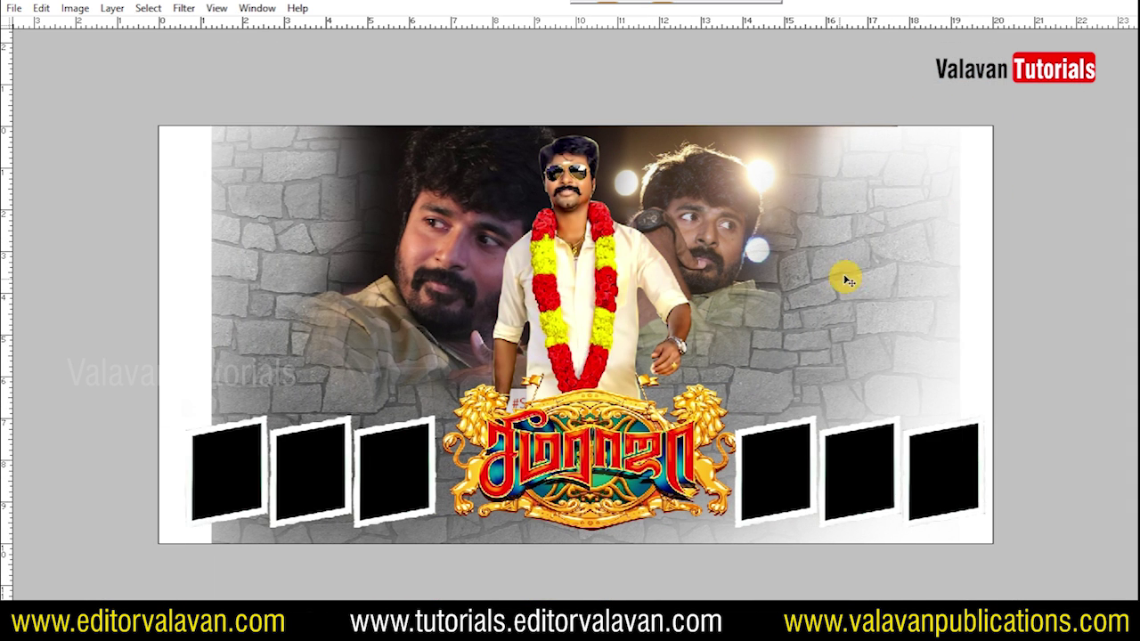
drag(842, 274, 784, 279)
key(ctrl+t)
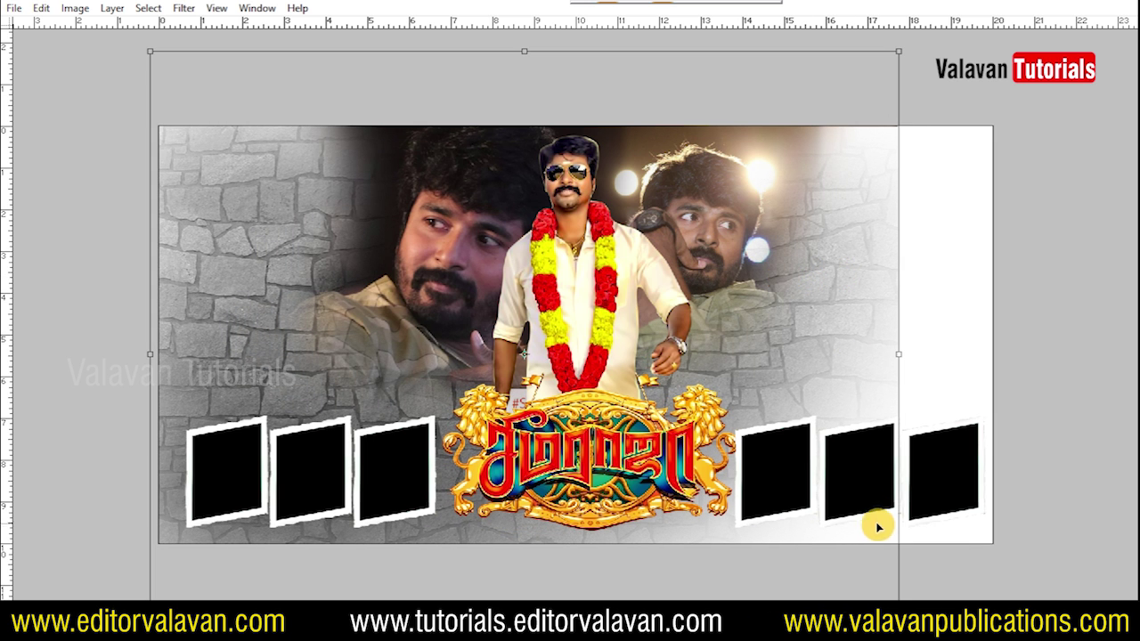
drag(897, 51, 803, 106)
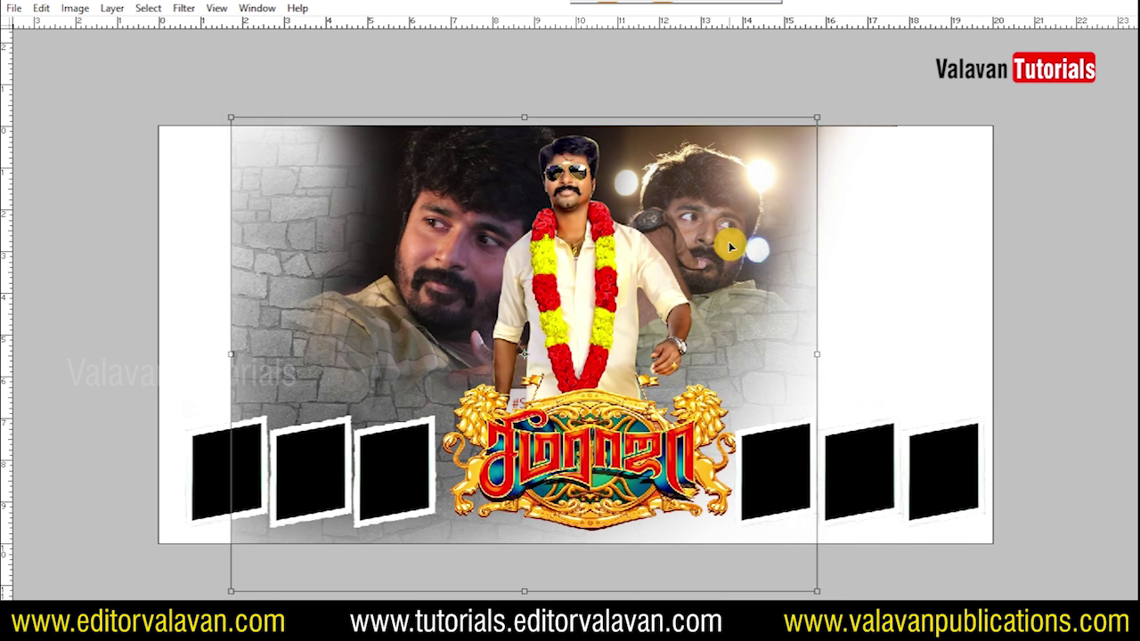
drag(730, 237, 677, 243)
double_click(241, 273)
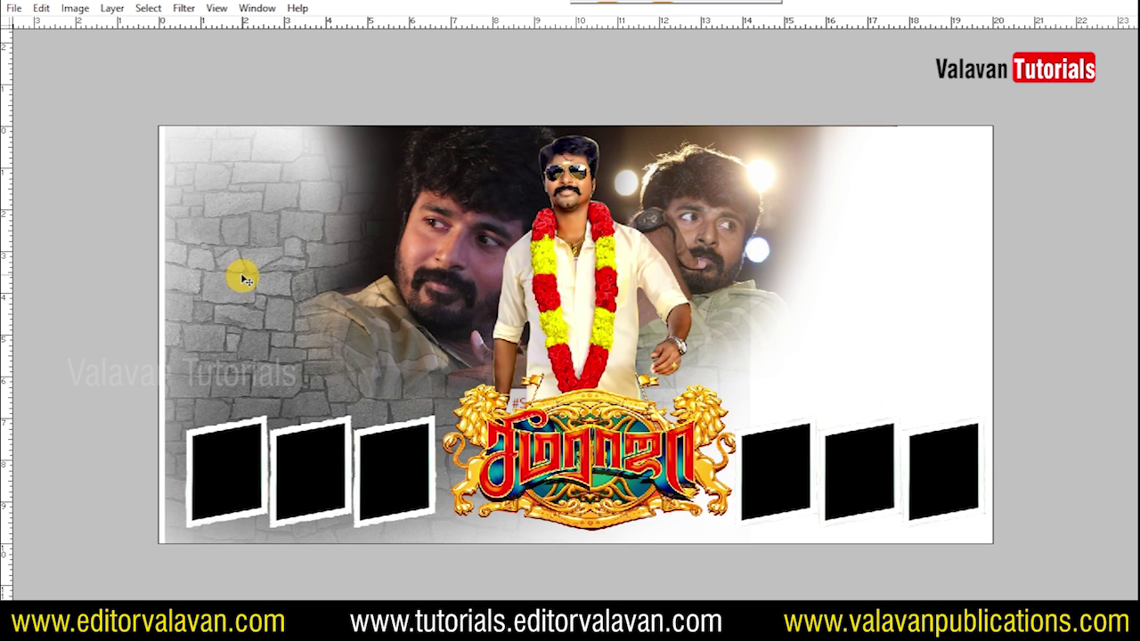
mouse_move(259, 267)
mouse_down()
mouse_move(325, 269)
mouse_move(768, 191)
mouse_up()
- Create a horizontally flipped copy of the stone texture for the right side
key(ctrl+t)
right_click(729, 190)
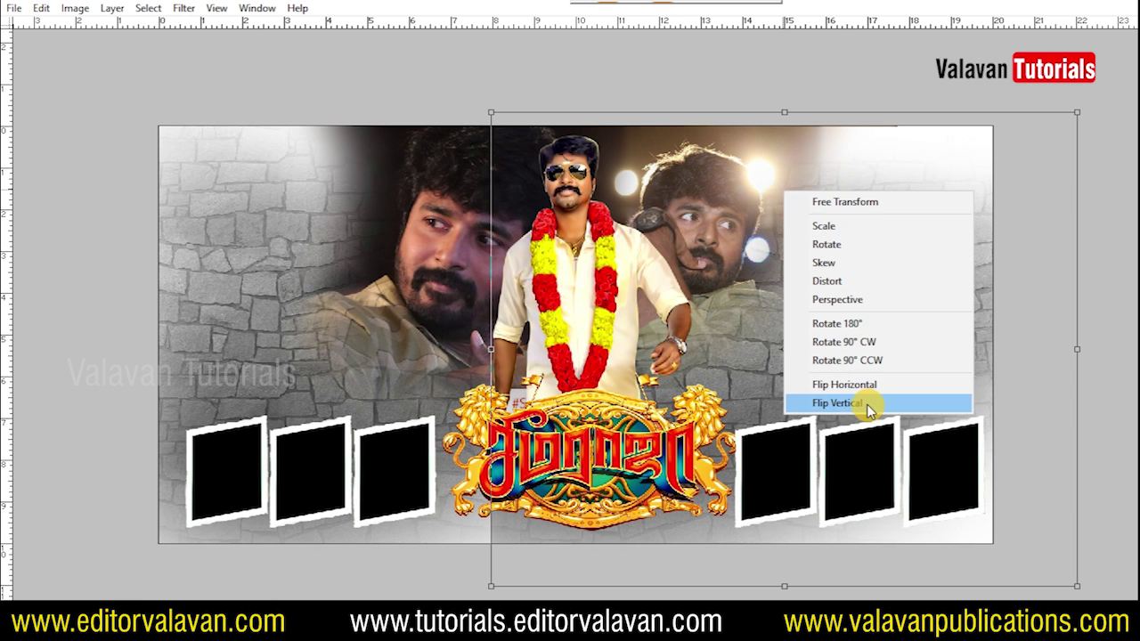
click(867, 377)
drag(847, 342, 844, 345)
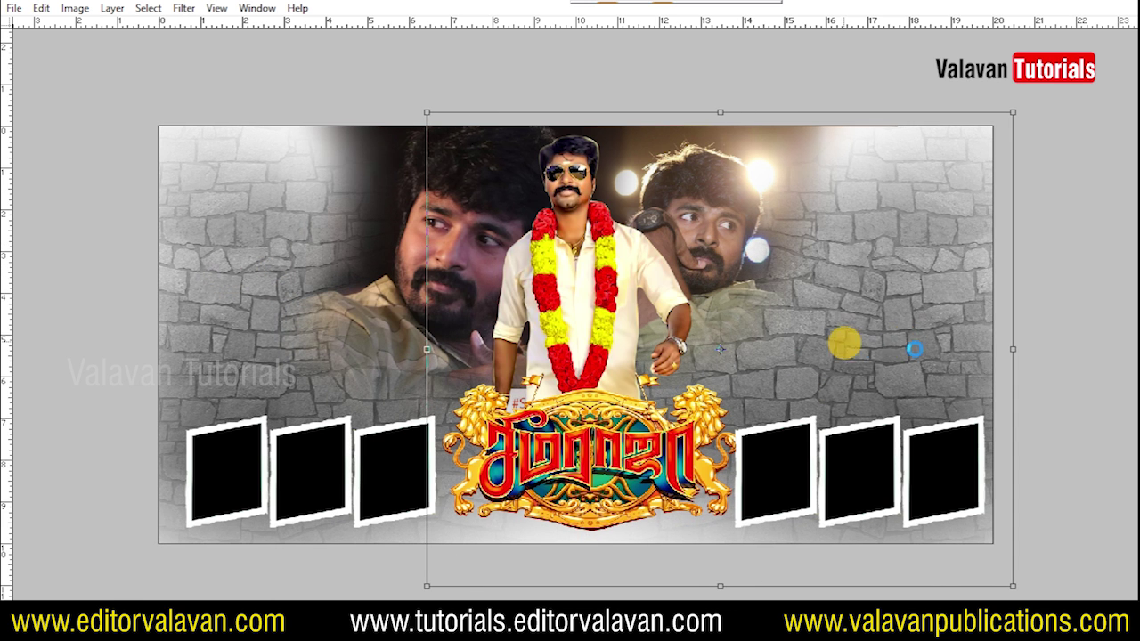
double_click(844, 341)
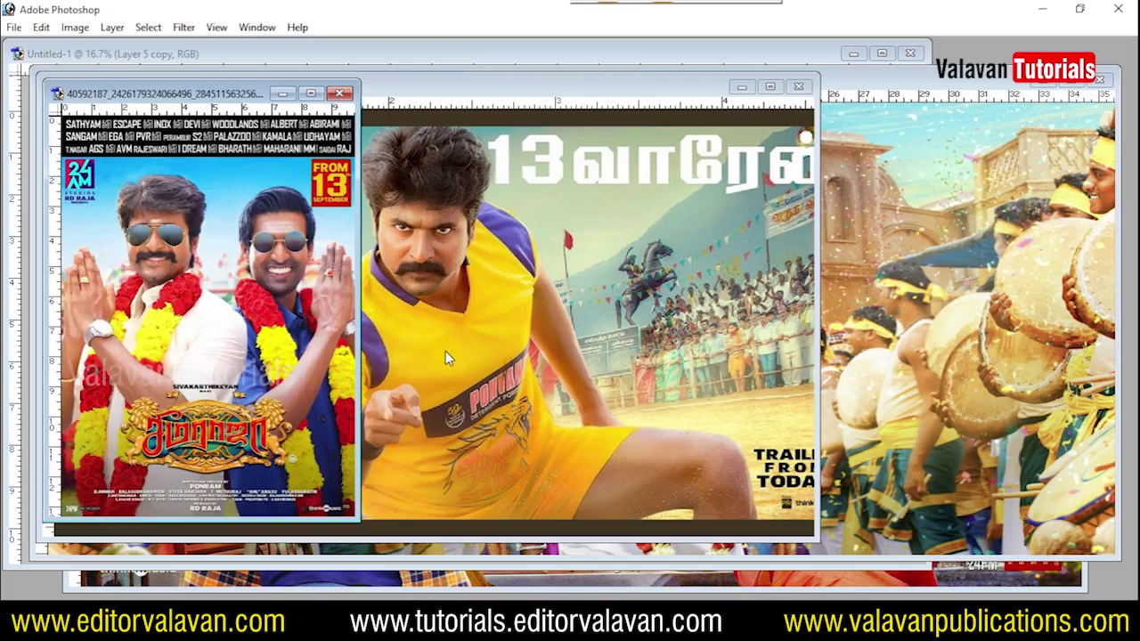
- Fit the reference poster document to its window
click(445, 351)
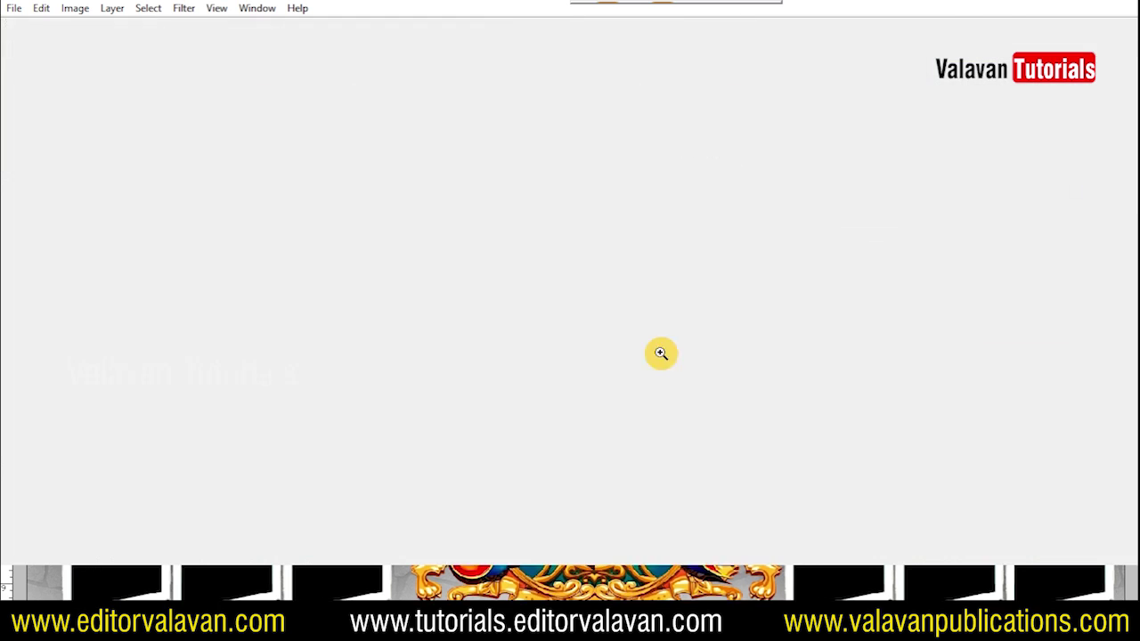
right_click(661, 353)
click(676, 359)
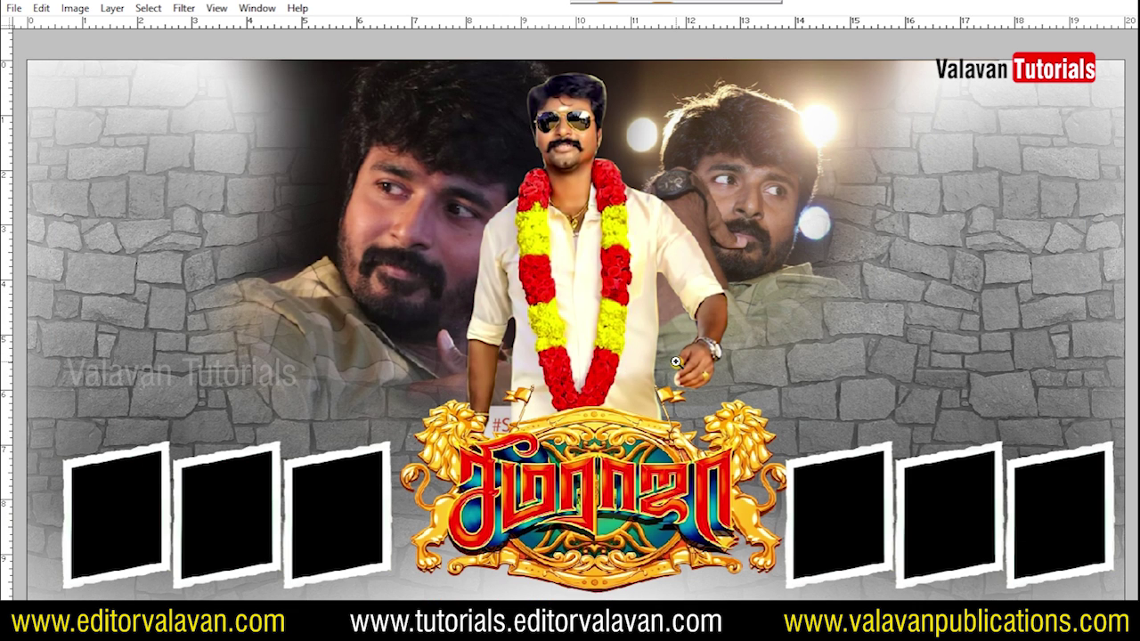
- Open the rippled wall and 9.jpg images, closing the rippled wall without saving
key(ctrl+o)
click(568, 262)
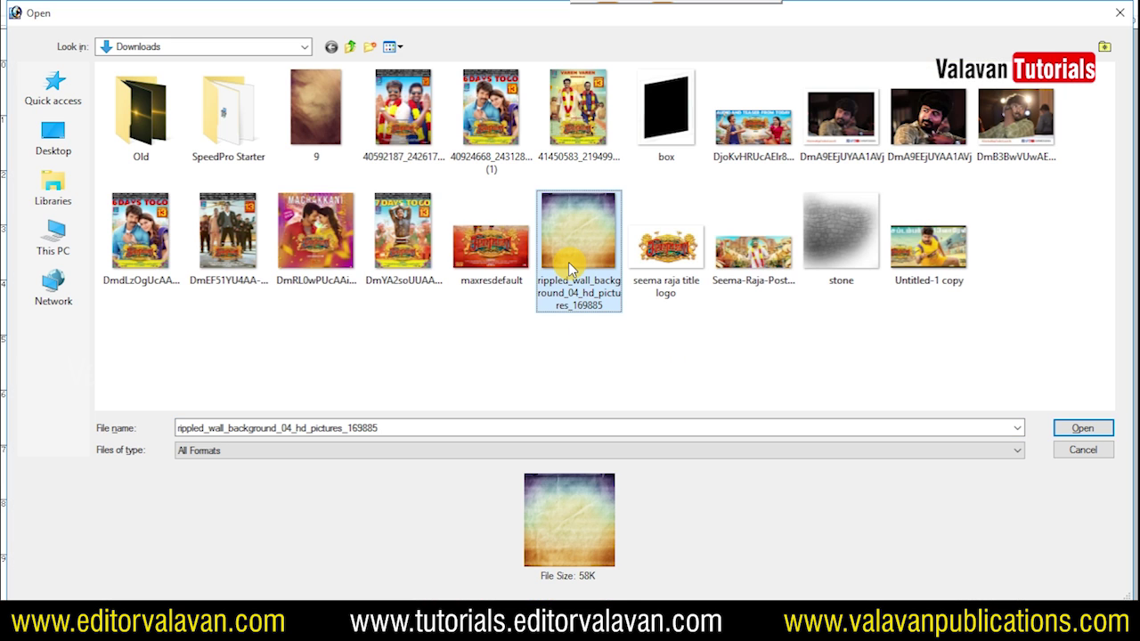
ctrl+click(317, 121)
key(Return)
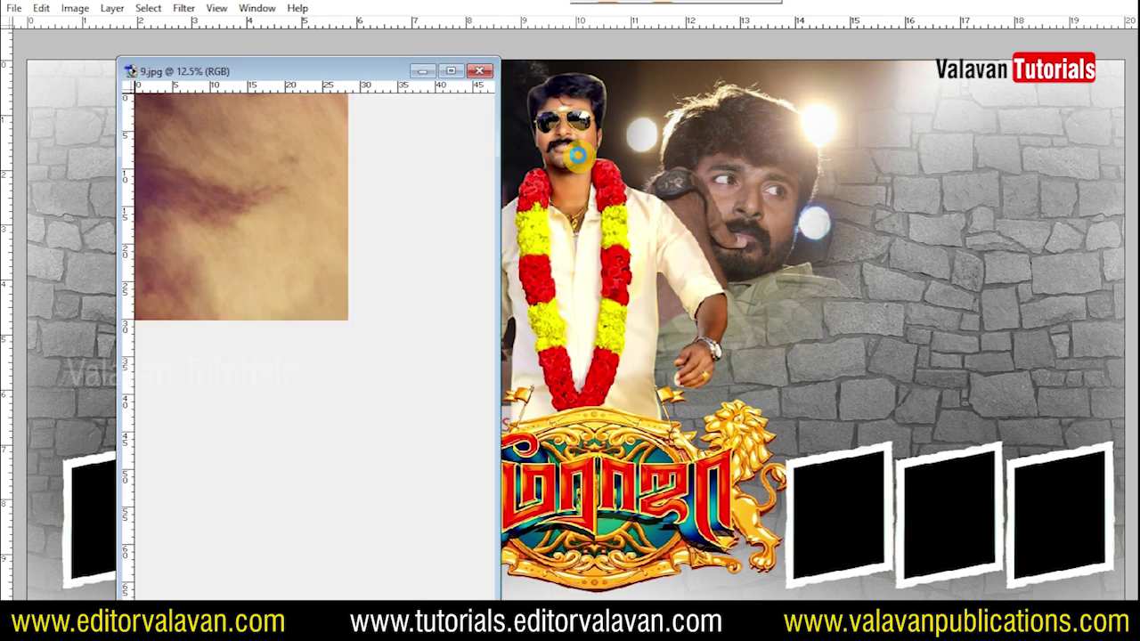
key(ctrl+w)
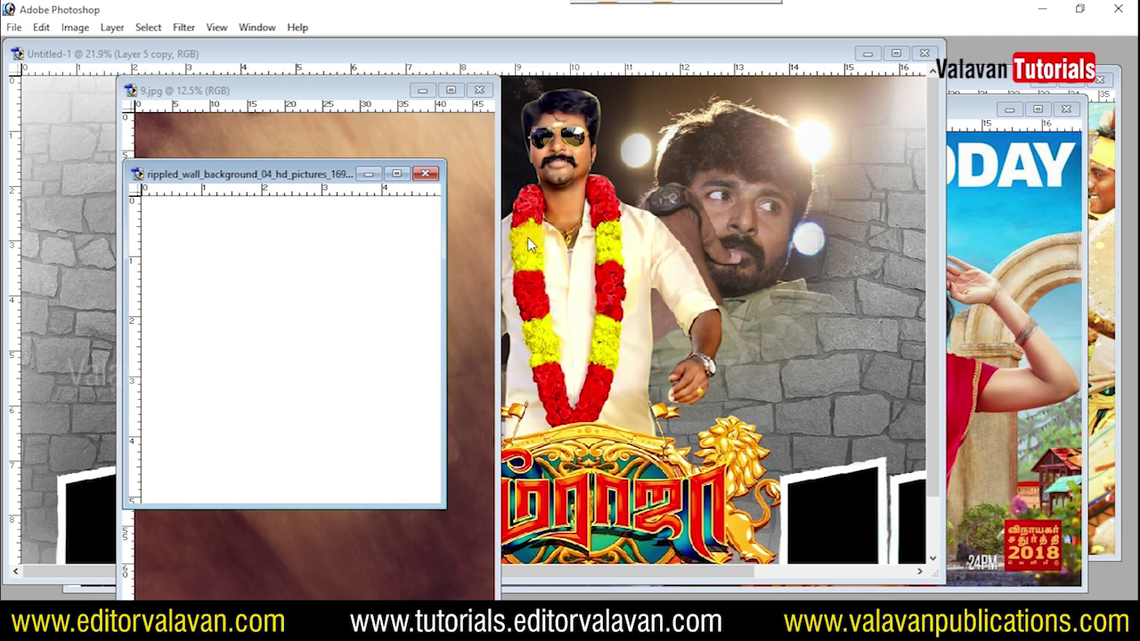
click(593, 236)
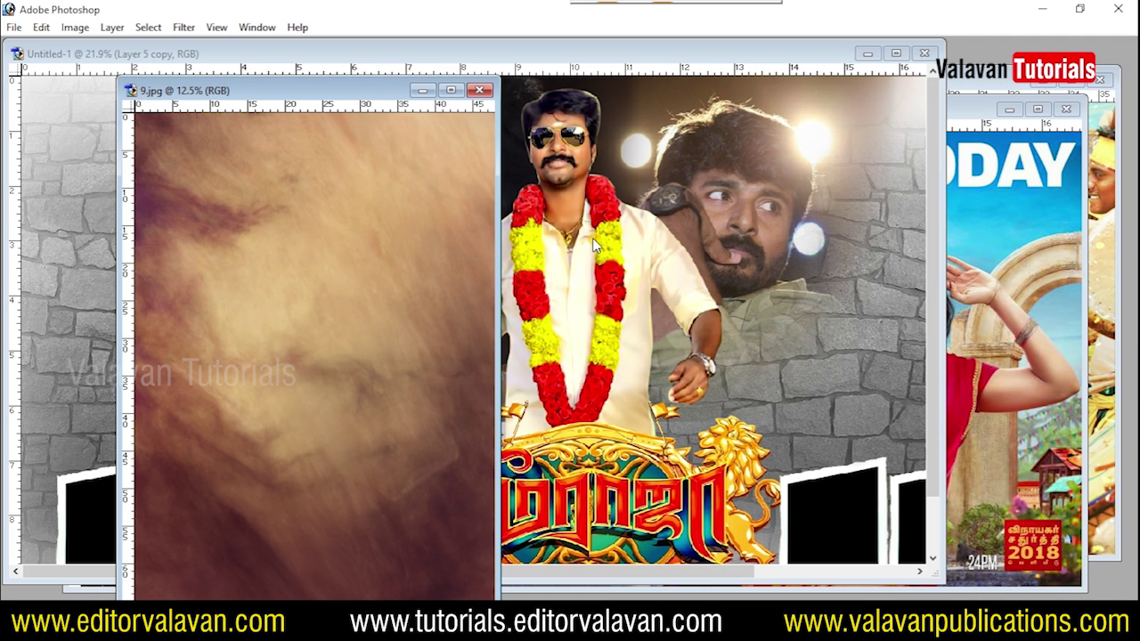
- Place the purple-to-orange texture into the banner and commit its transform
click(963, 310)
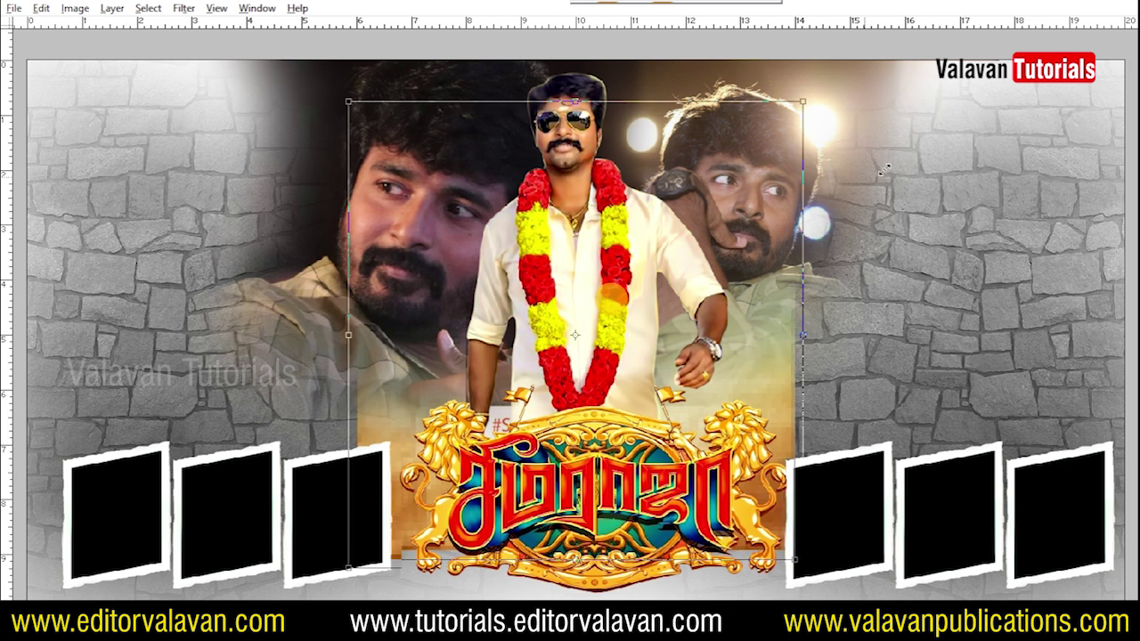
key(Return)
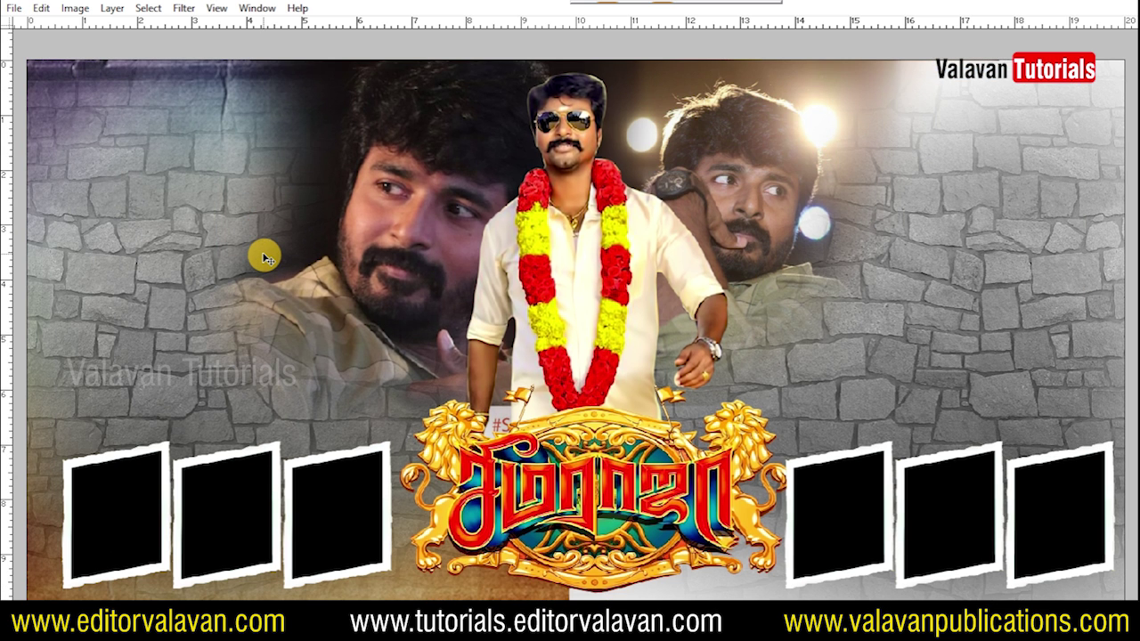
key(alt+t)
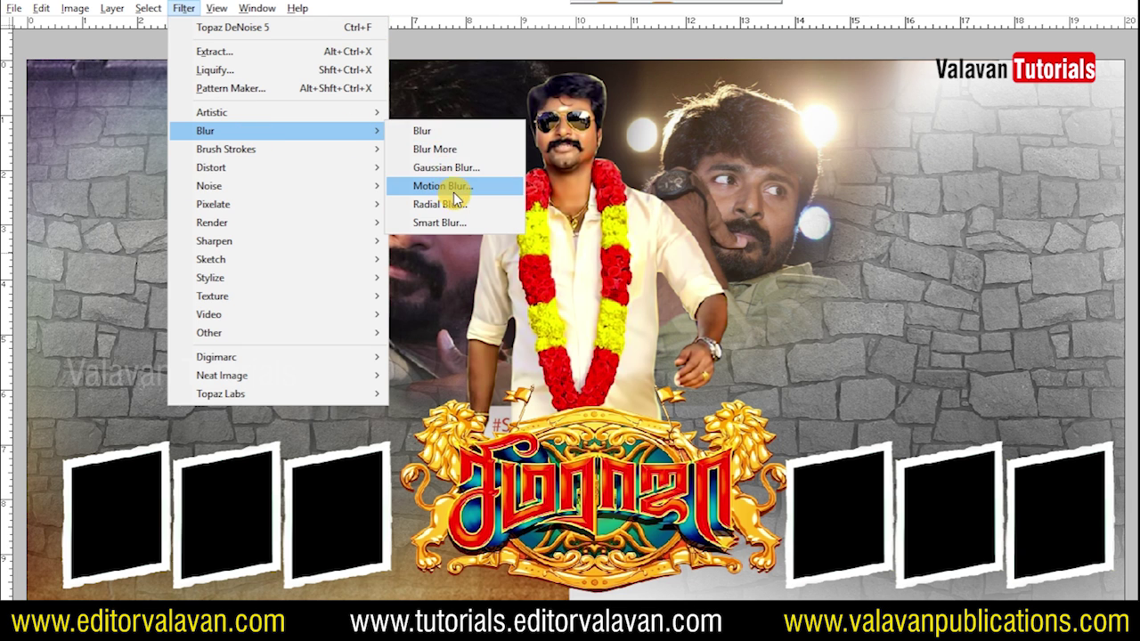
- Motion-blur the texture and bring Layer 6 to the top of the stack
click(450, 186)
drag(780, 581, 799, 583)
key(Return)
key(Tab)
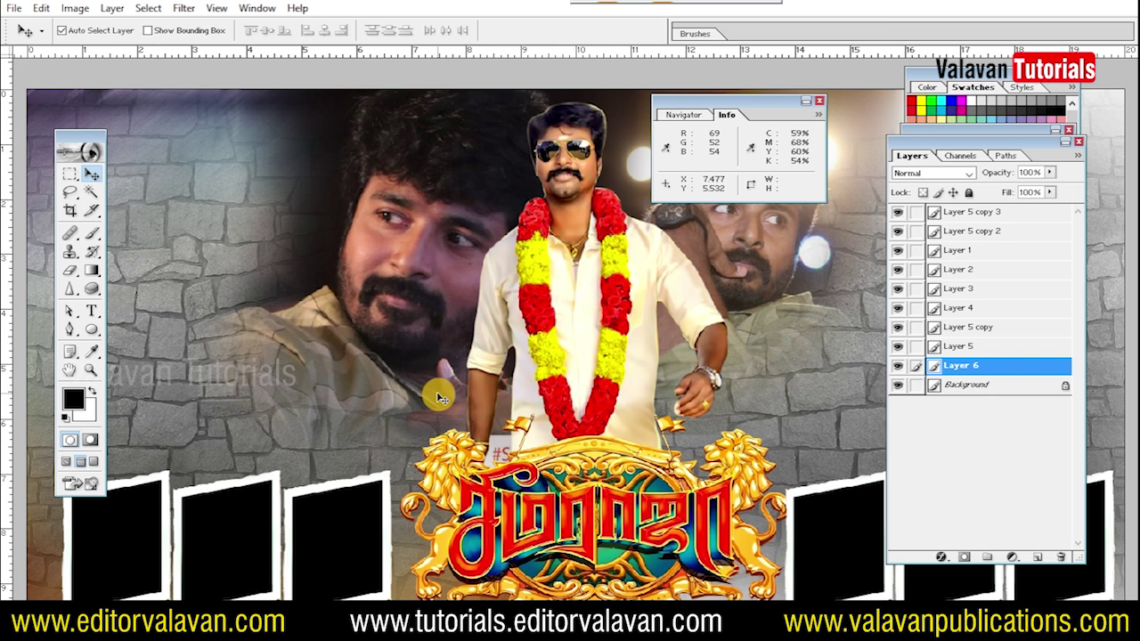
key(ctrl+minus)
key(ctrl+minus)
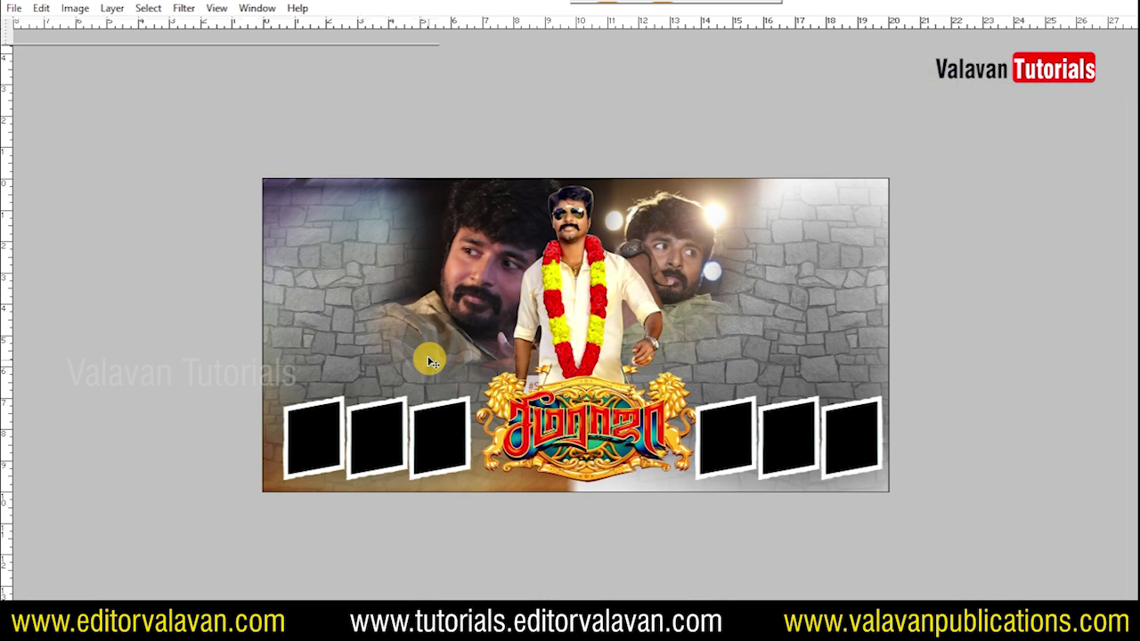
key(ctrl+shift+bracketright)
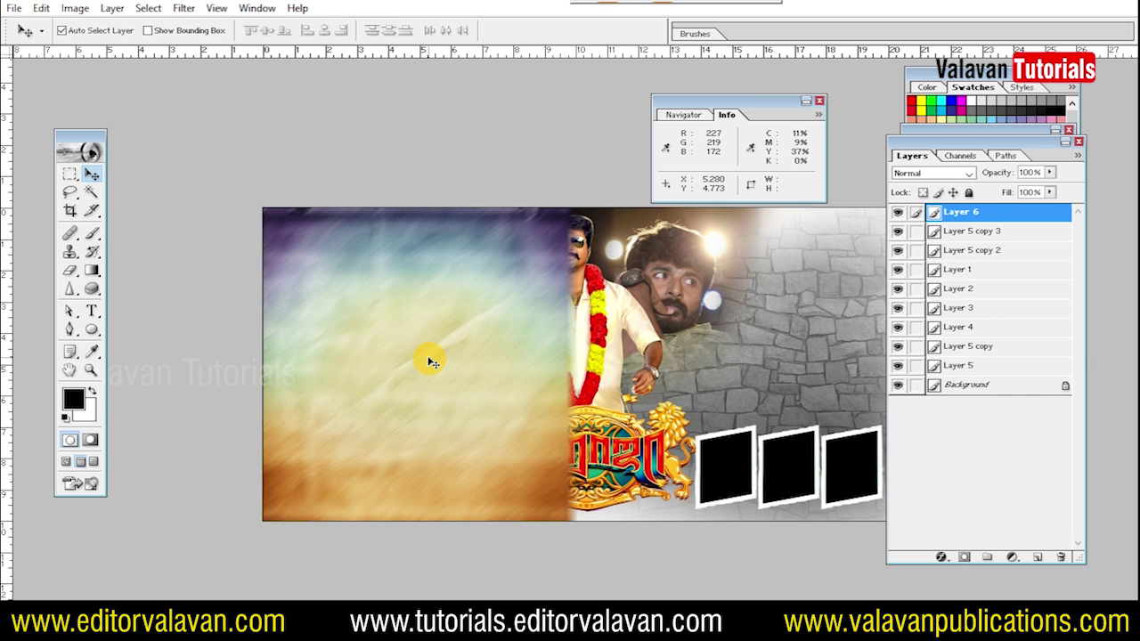
- Apply a Gaussian blur to the texture layer
key(alt+t)
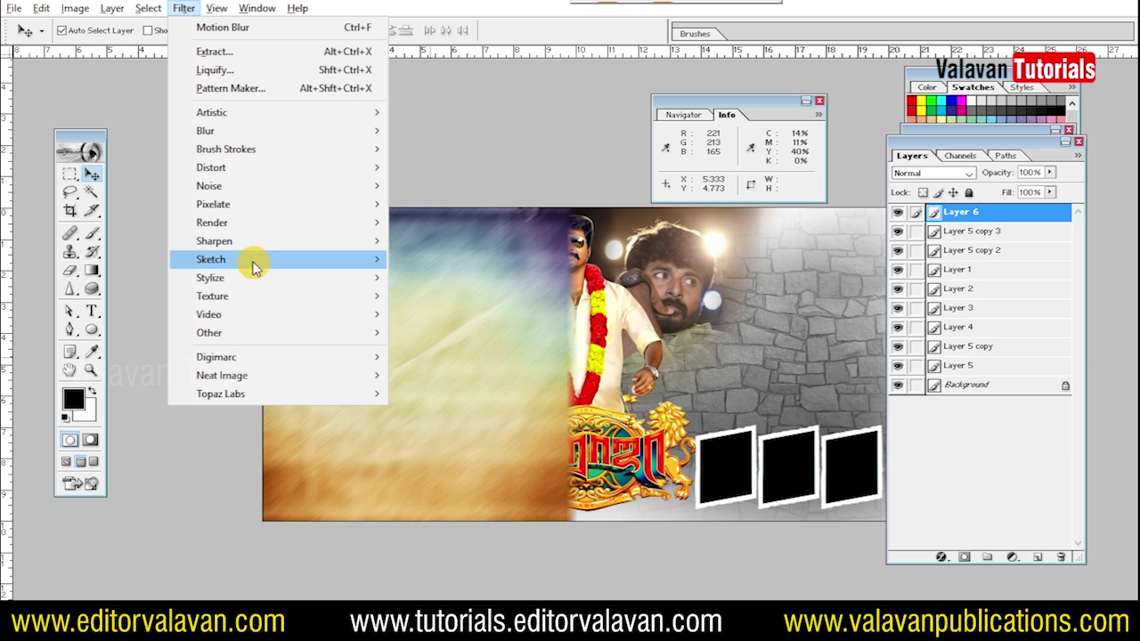
click(445, 167)
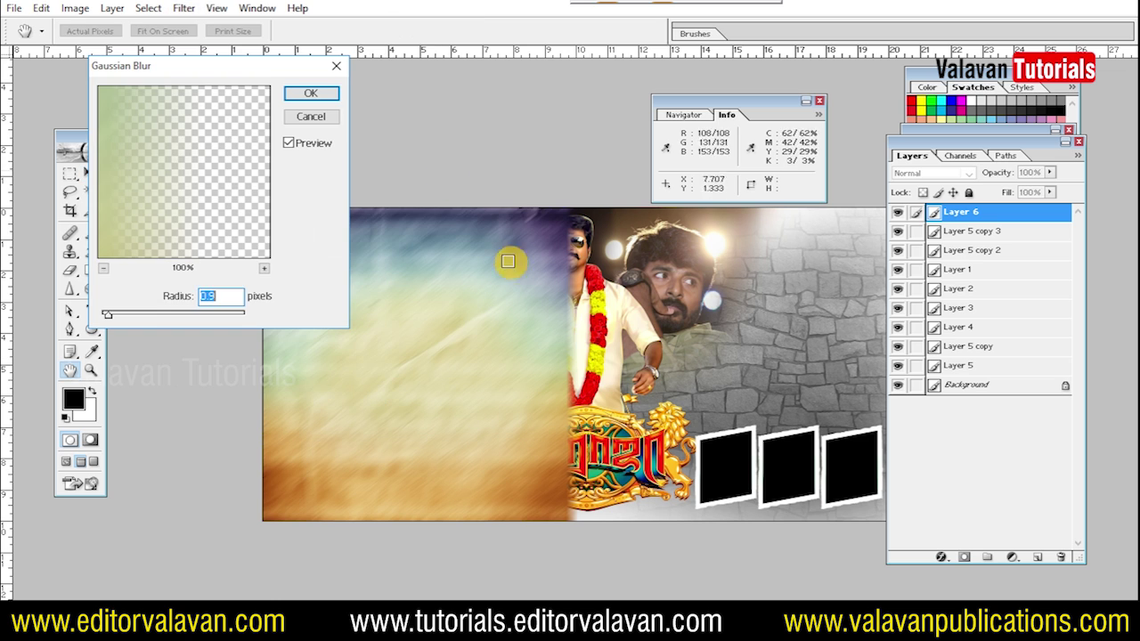
key(Return)
key(v)
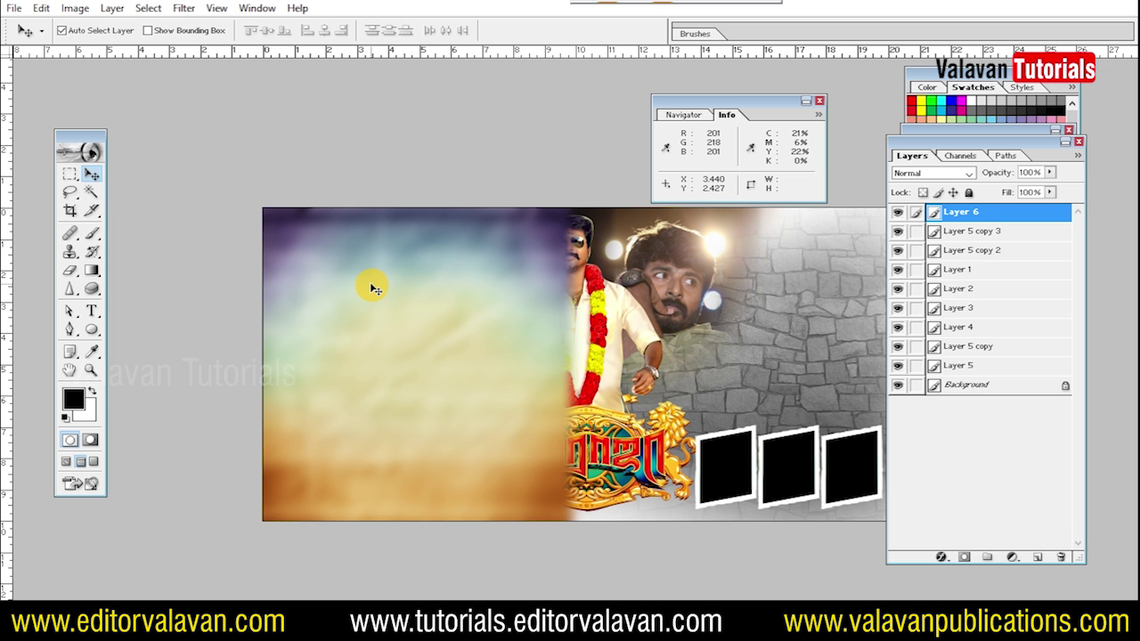
- Raise the texture's contrast to +31 with Brightness/Contrast
click(74, 9)
mouse_move(112, 52)
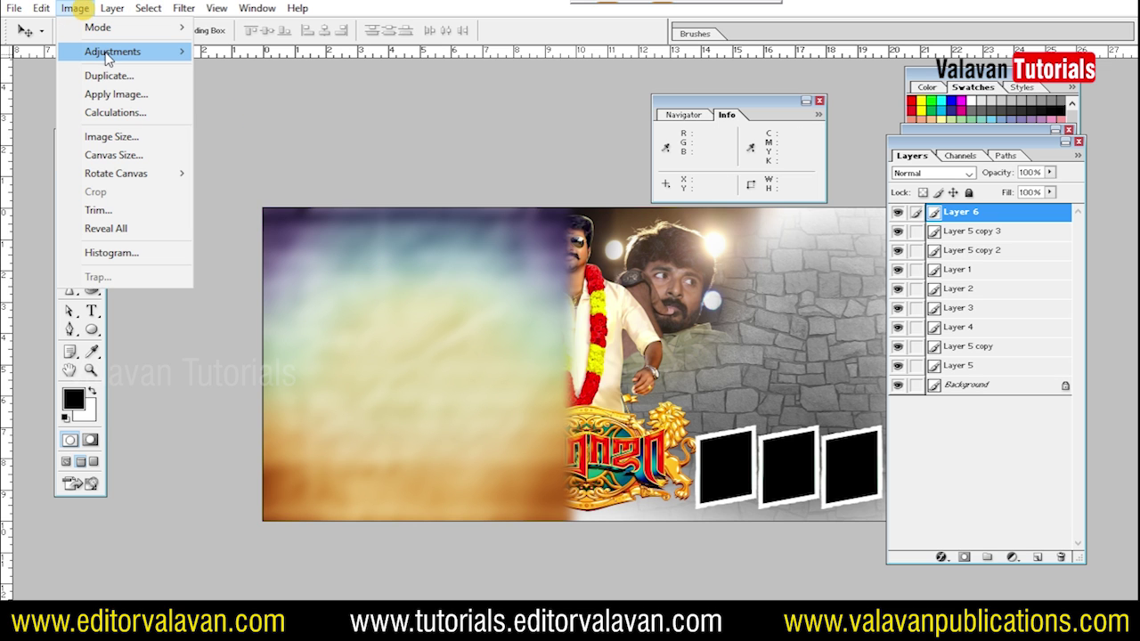
click(249, 161)
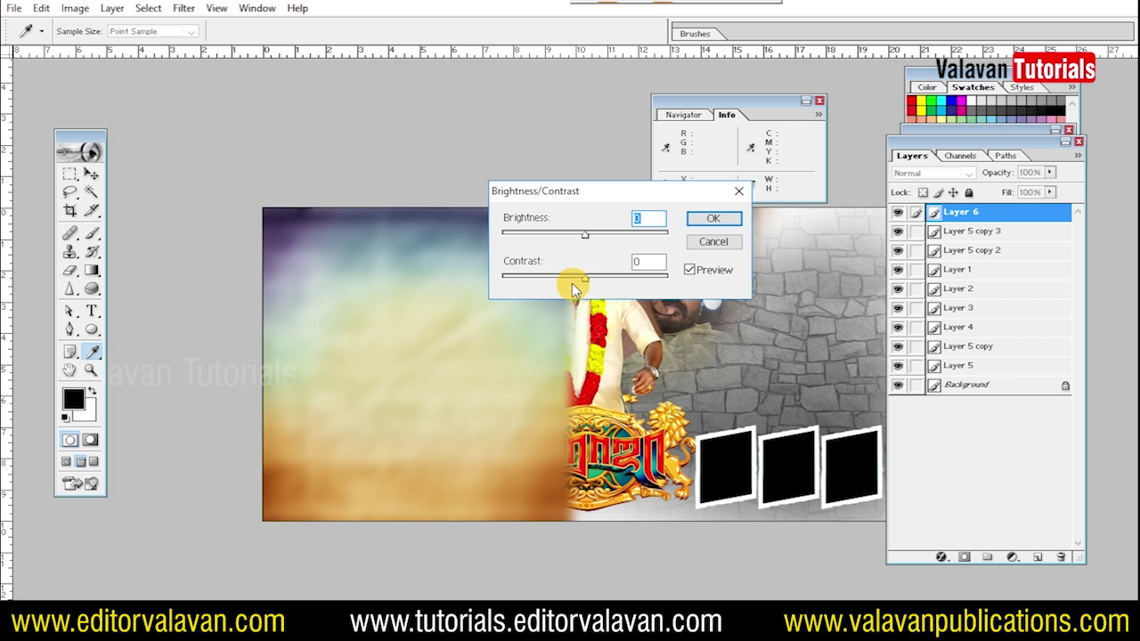
drag(585, 278, 611, 279)
click(710, 219)
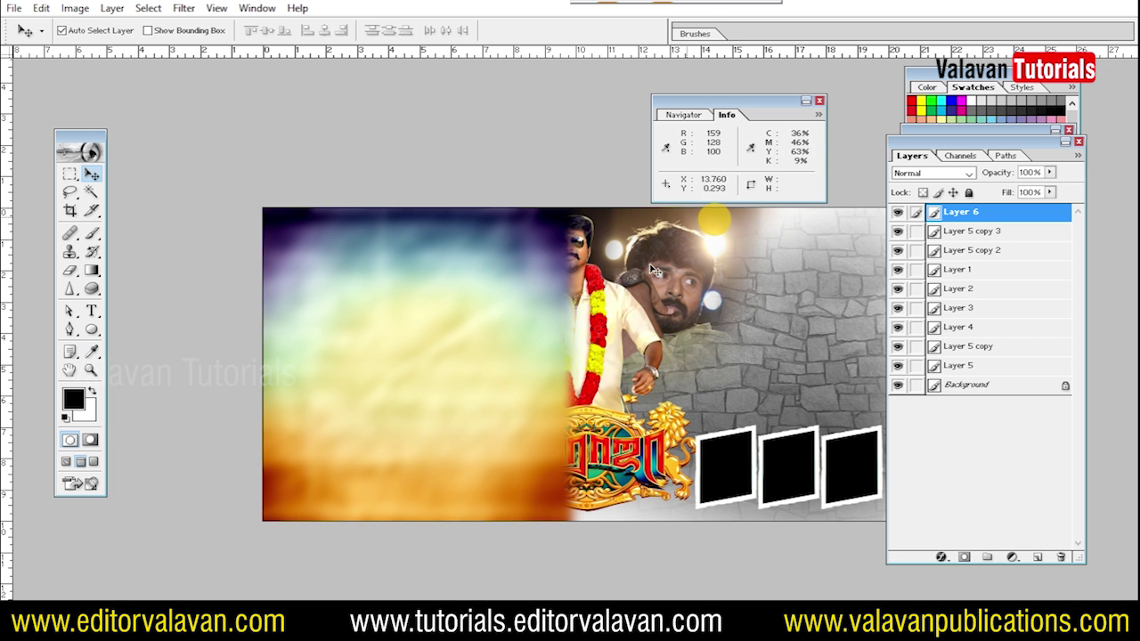
key(Tab)
- Stretch the gradient layer further right over the garlanded figure
key(ctrl+t)
drag(570, 335, 638, 339)
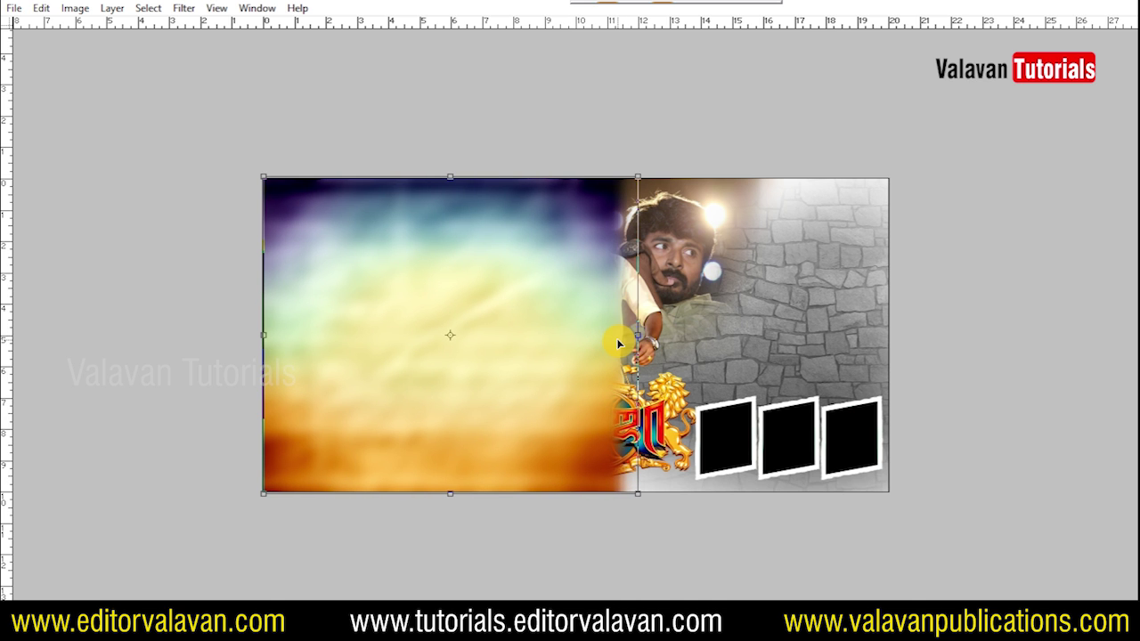
double_click(402, 254)
key(Tab)
- Send the gradient layer (Layer 6) to the back of the stack
click(148, 9)
mouse_move(112, 8)
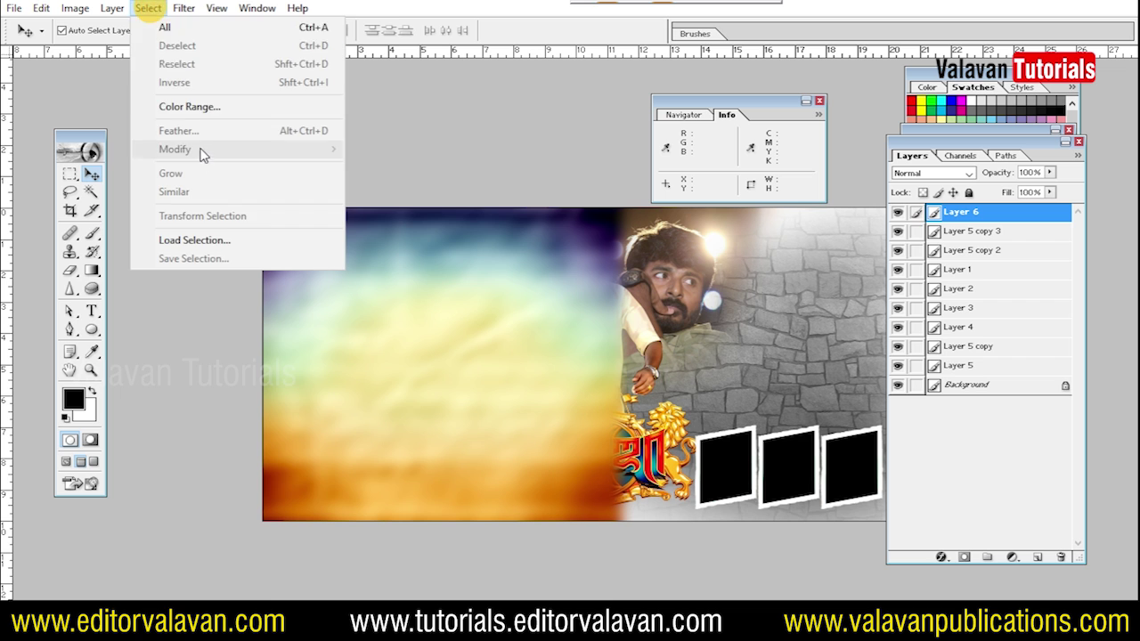
mouse_move(212, 398)
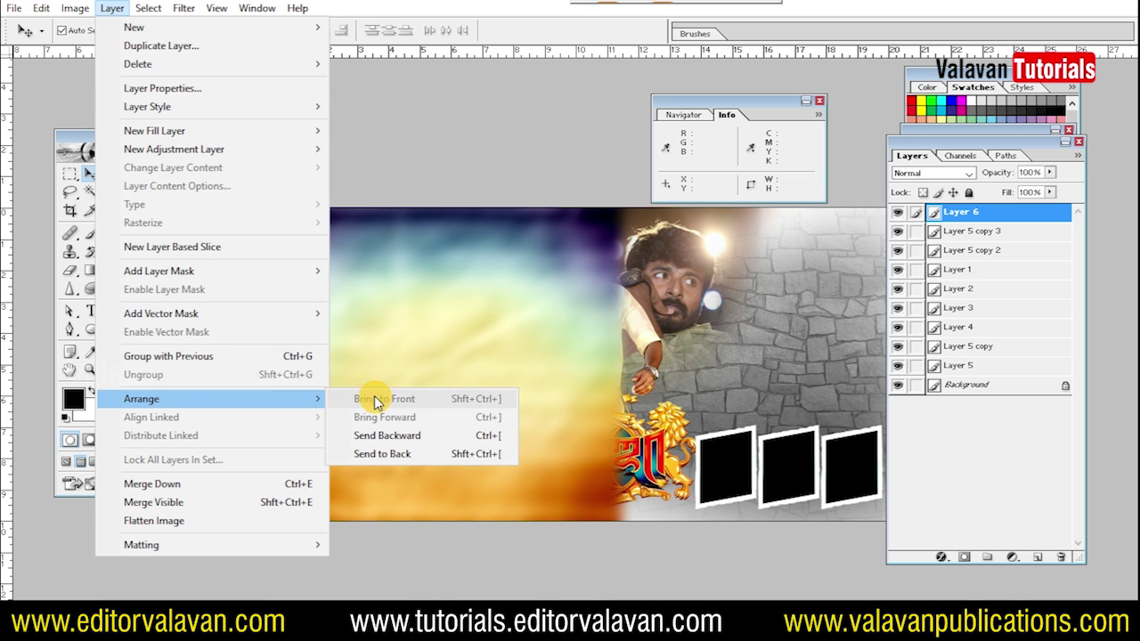
click(399, 453)
key(Tab)
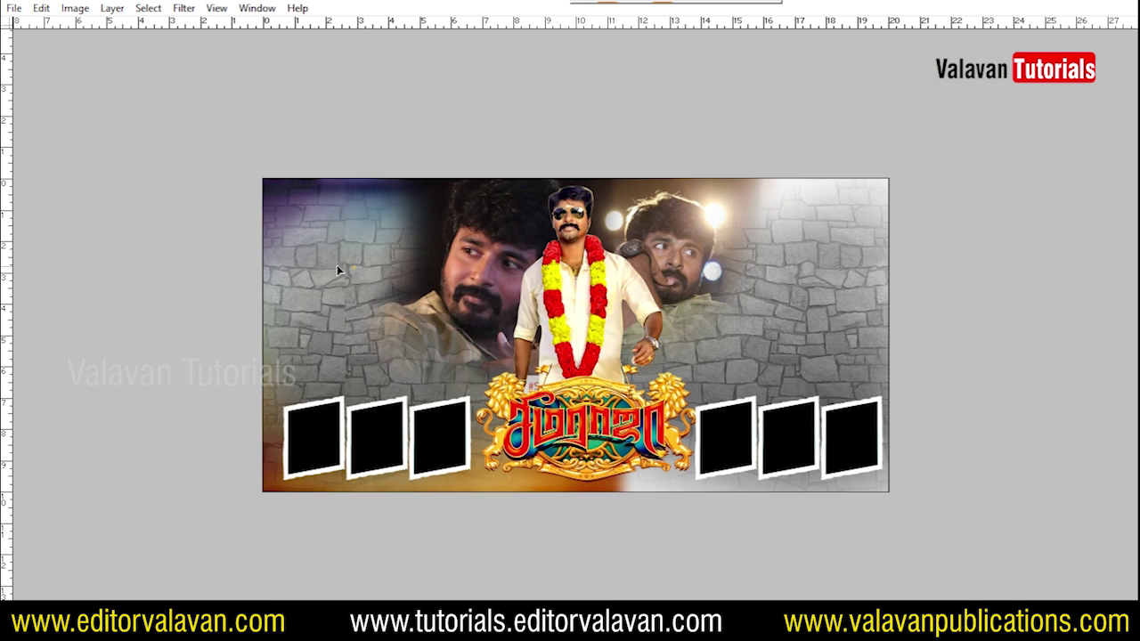
key(Tab)
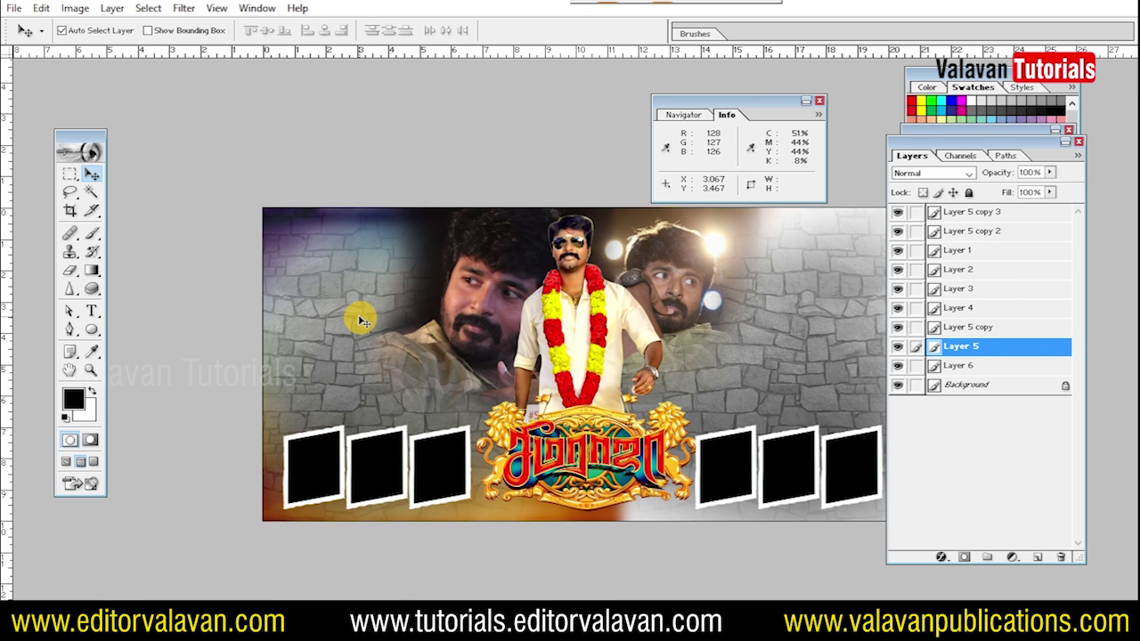
- Set Layer 5's blend mode to Luminosity with 38% opacity
click(935, 173)
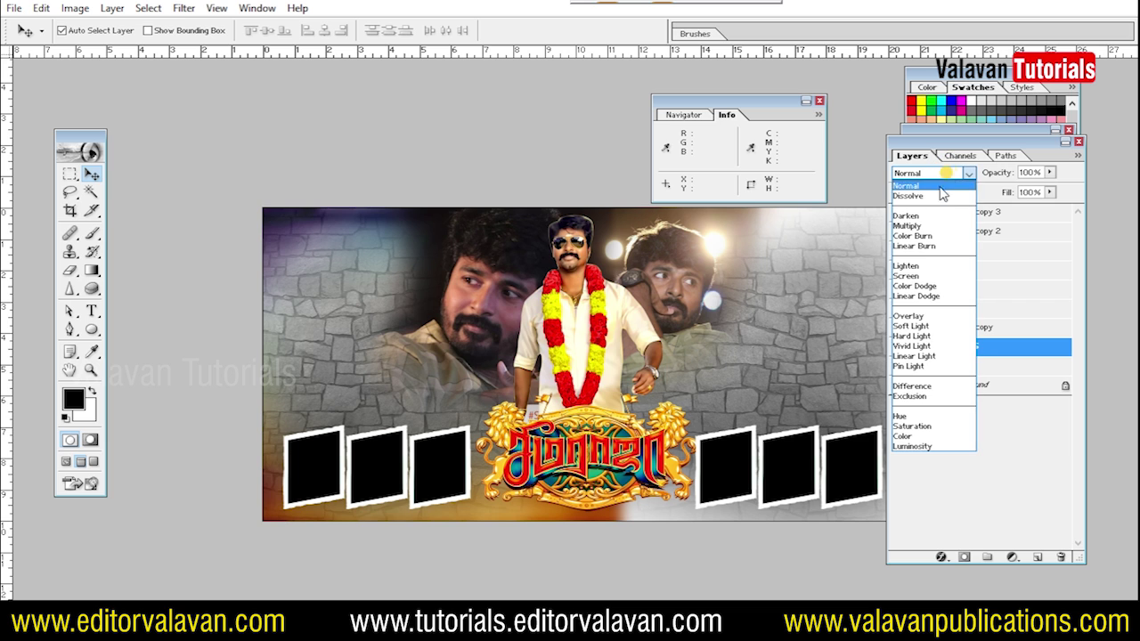
click(928, 215)
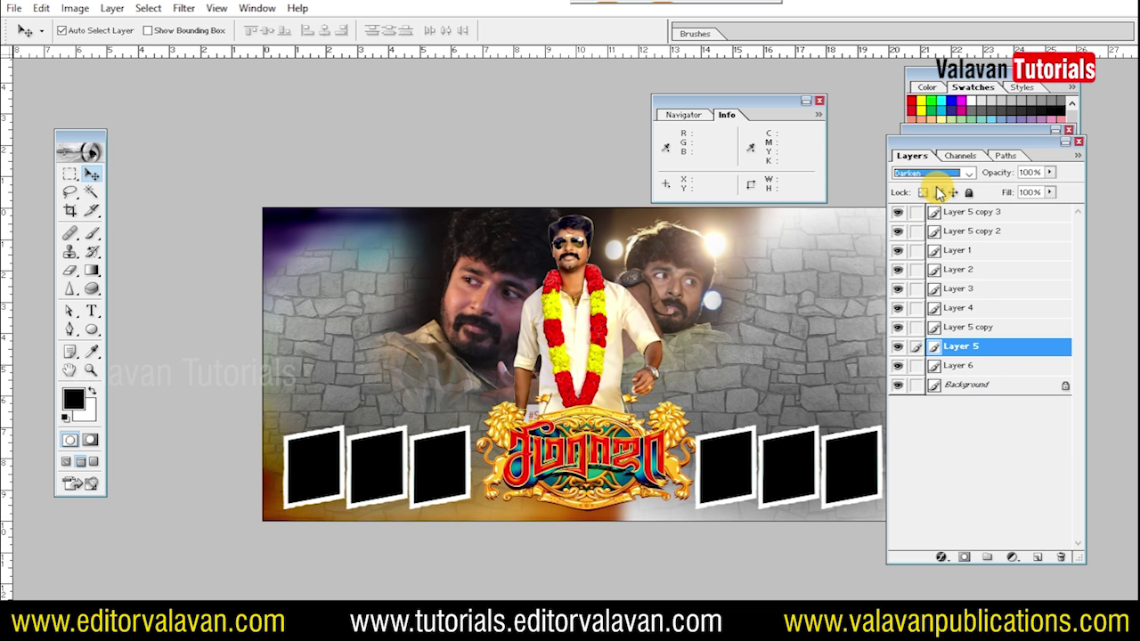
key(Down)
key(Down)
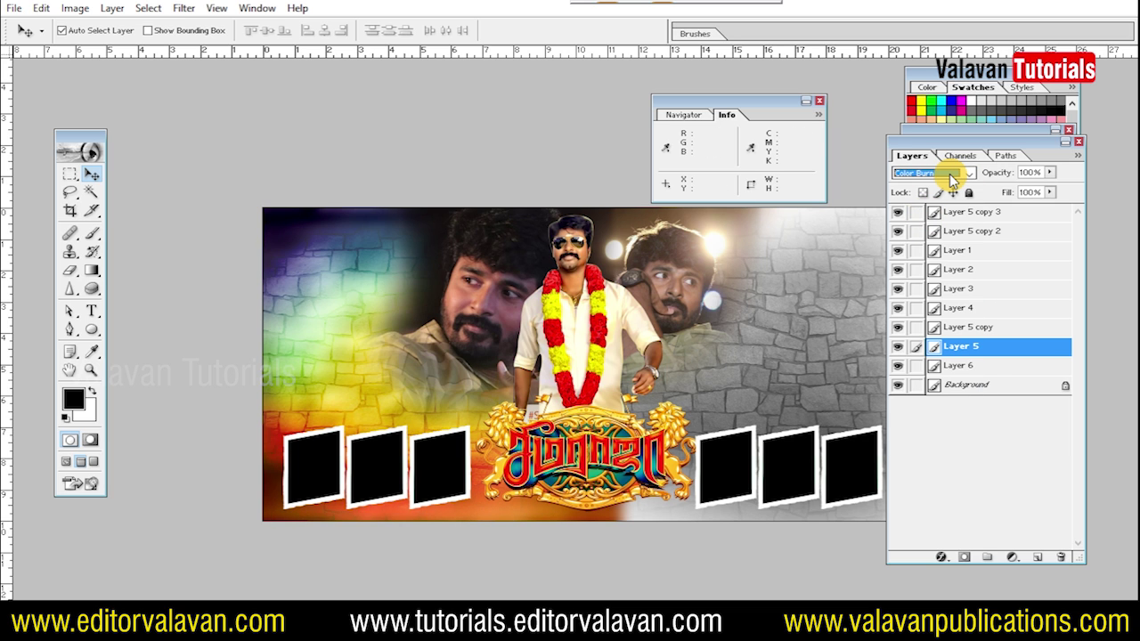
key(Down)
key(Down)
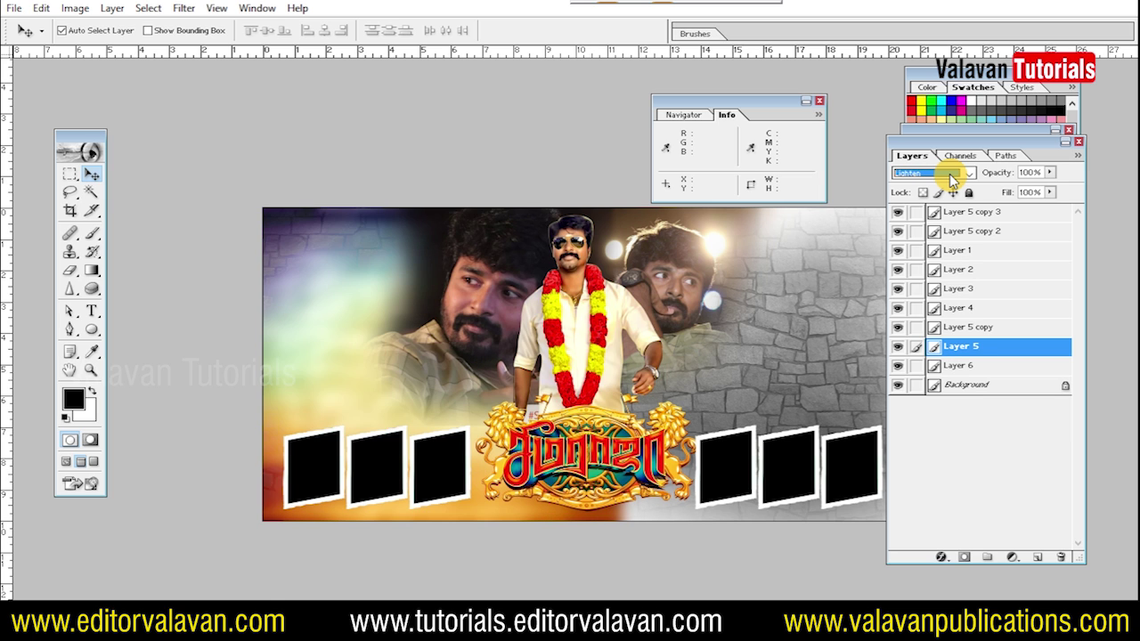
key(Down)
key(Down)
key(Down)
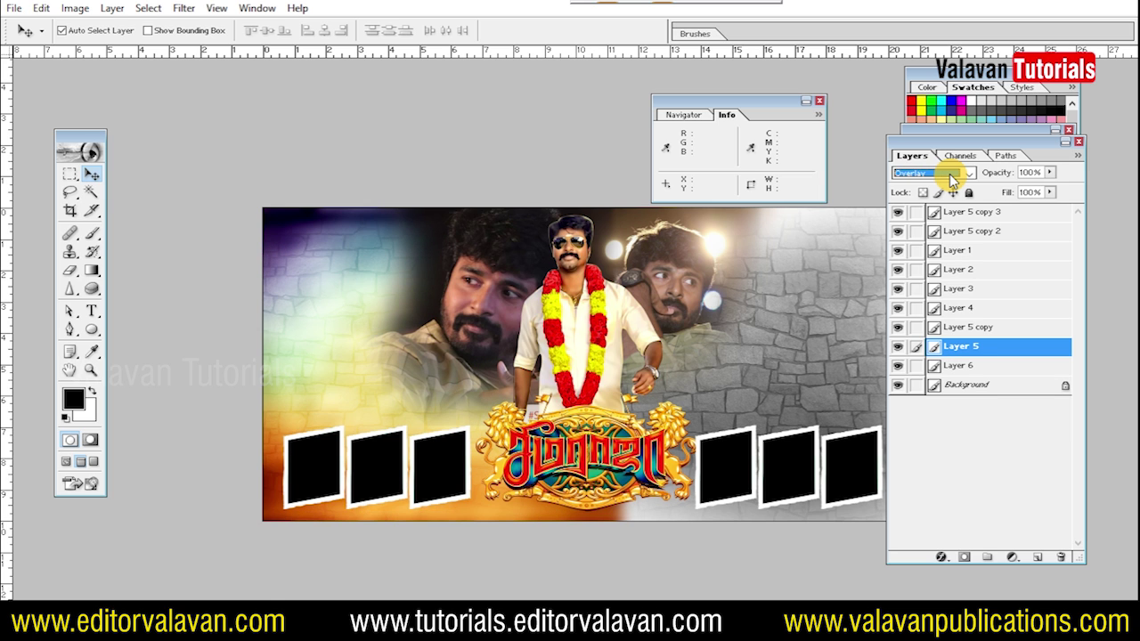
key(Down)
key(Down)
key(Down)
key(Down)
key(Down)
key(Down)
key(Down)
key(Down)
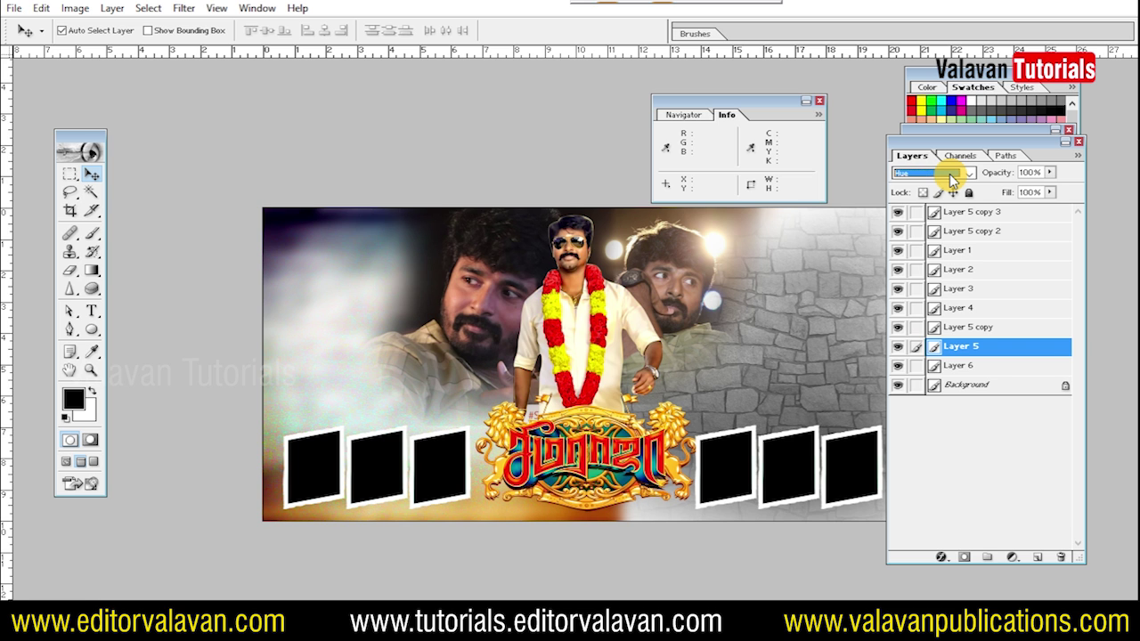
key(Down)
key(Up)
key(Down)
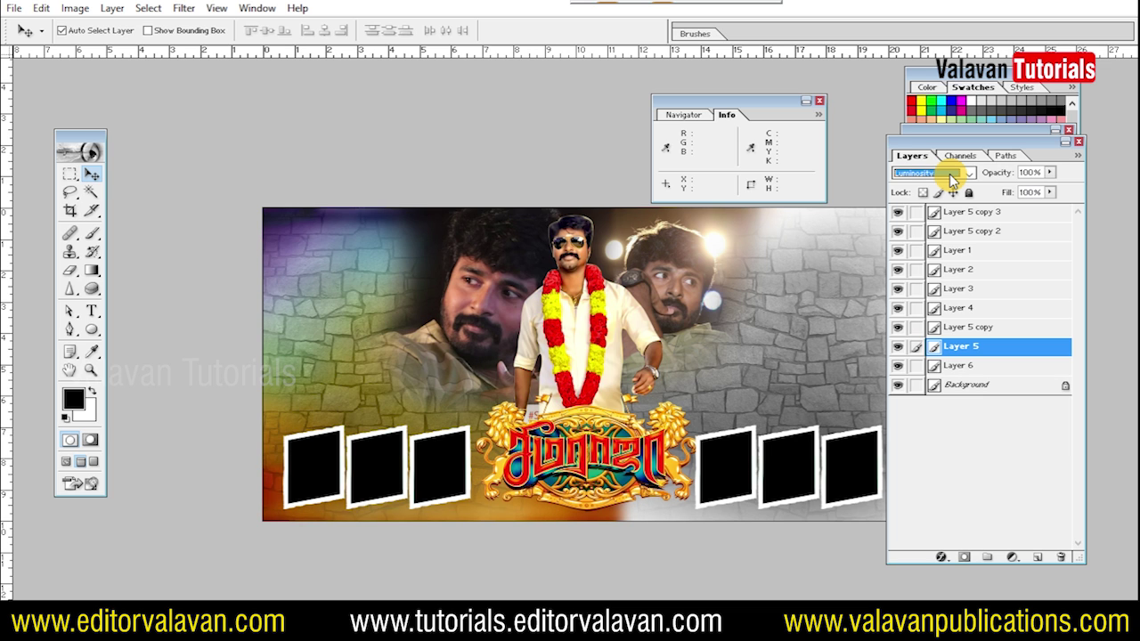
click(1049, 173)
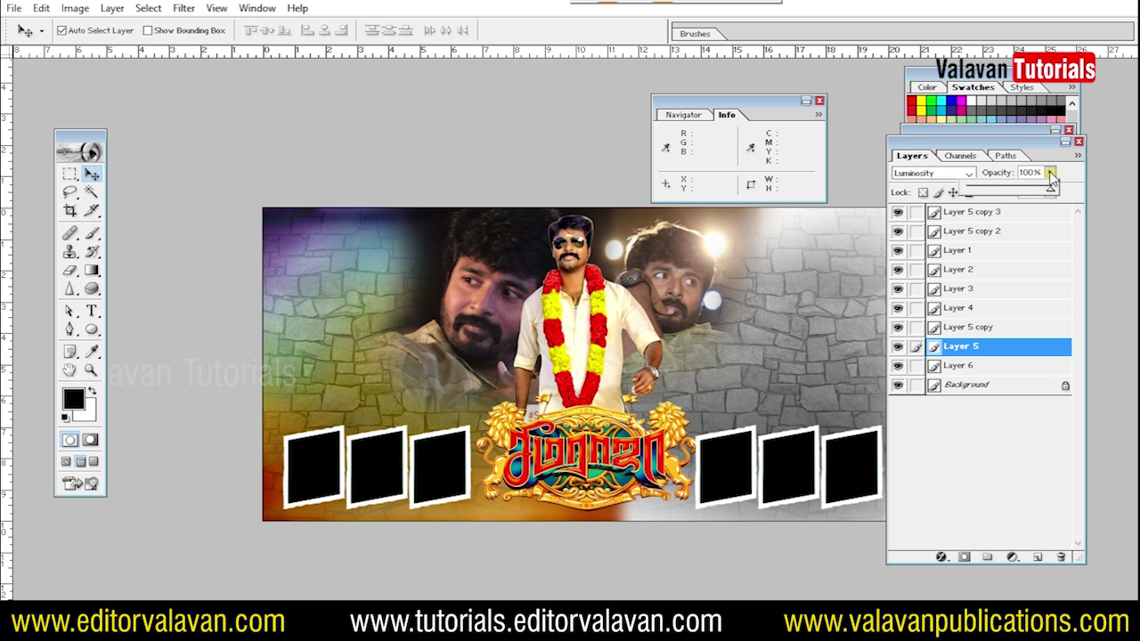
click(998, 194)
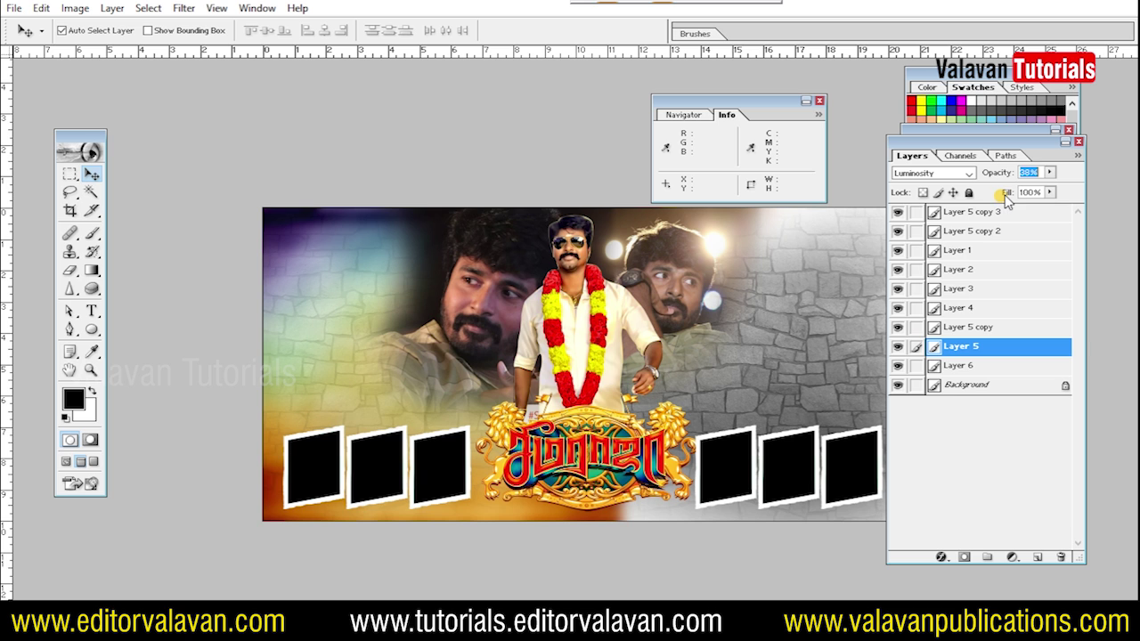
click(734, 325)
- Set Layer 3, the left actor portrait, to Luminosity blending
click(501, 286)
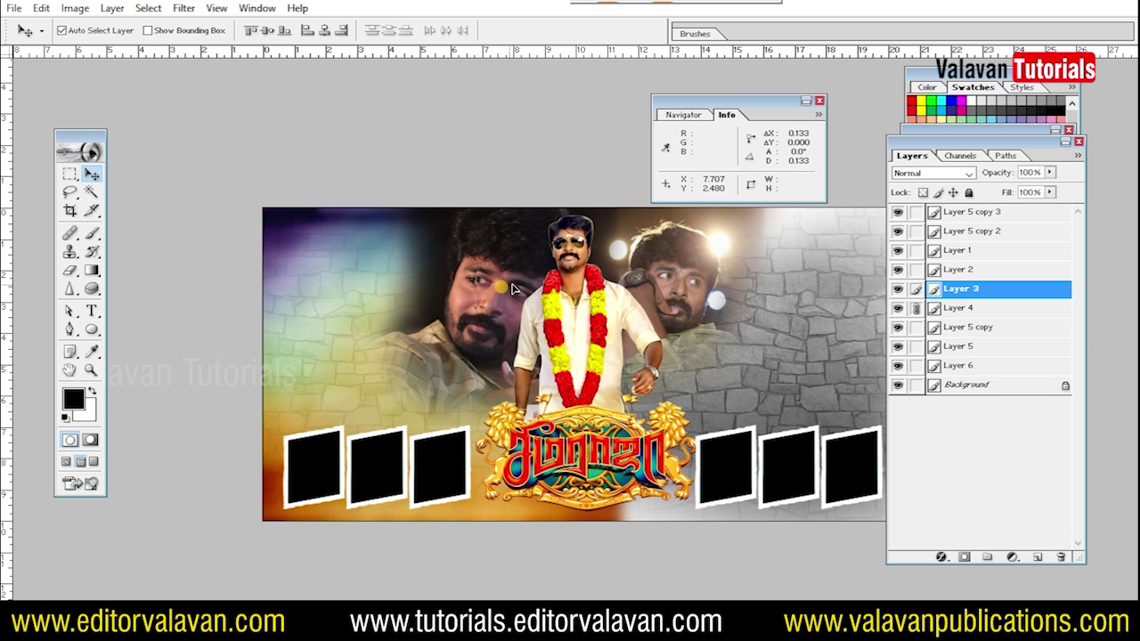
click(964, 175)
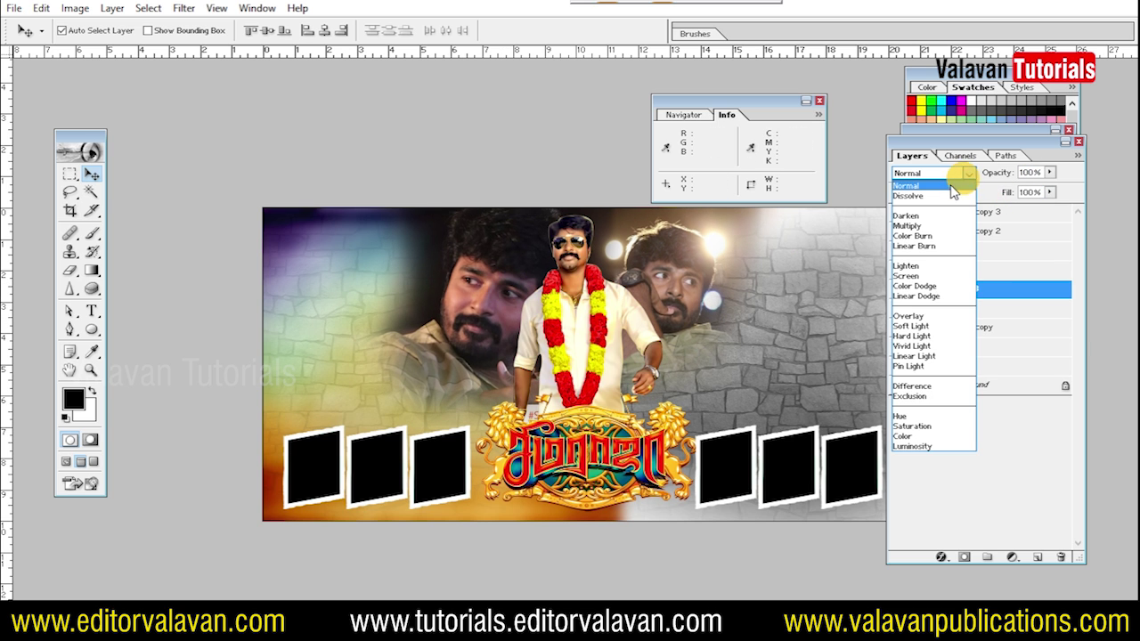
click(935, 442)
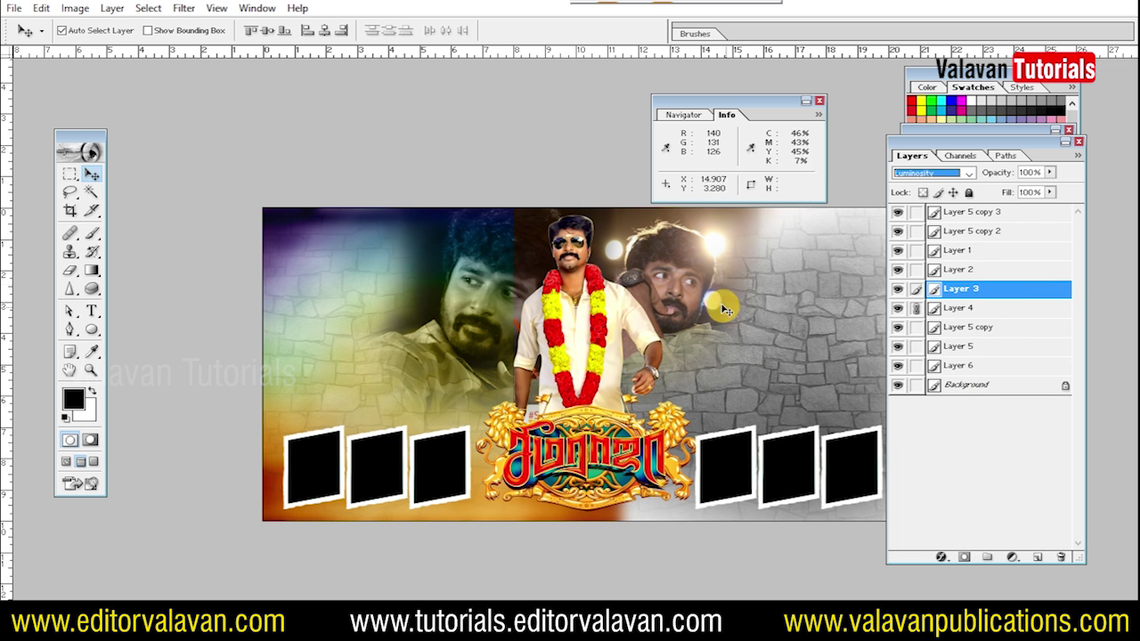
key(ctrl+z)
click(955, 175)
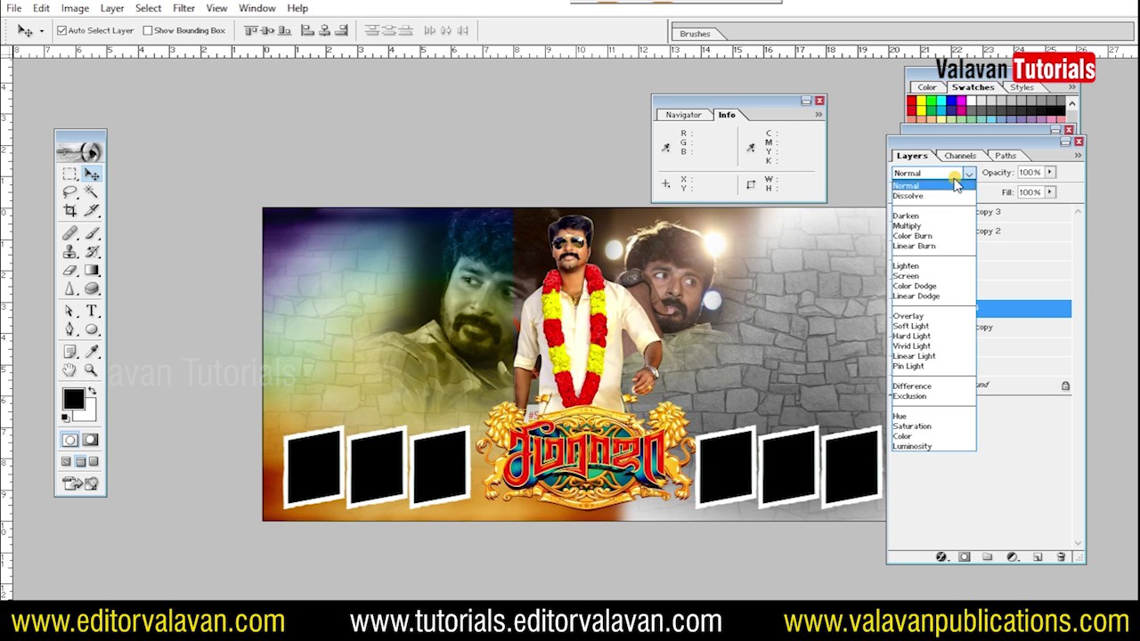
click(911, 445)
key(Tab)
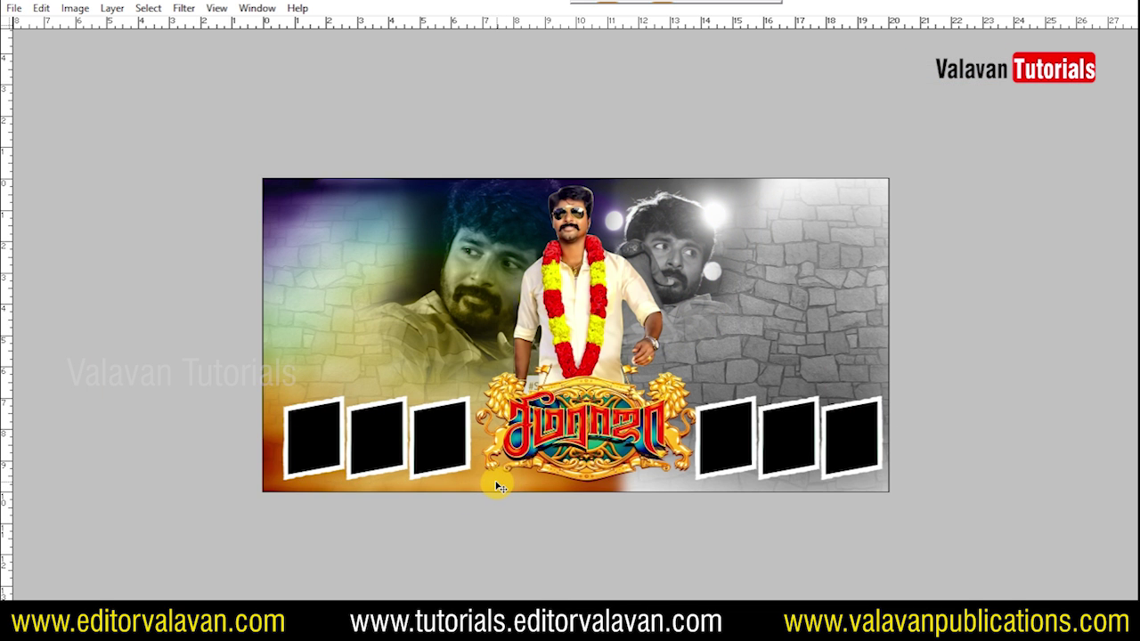
key(Tab)
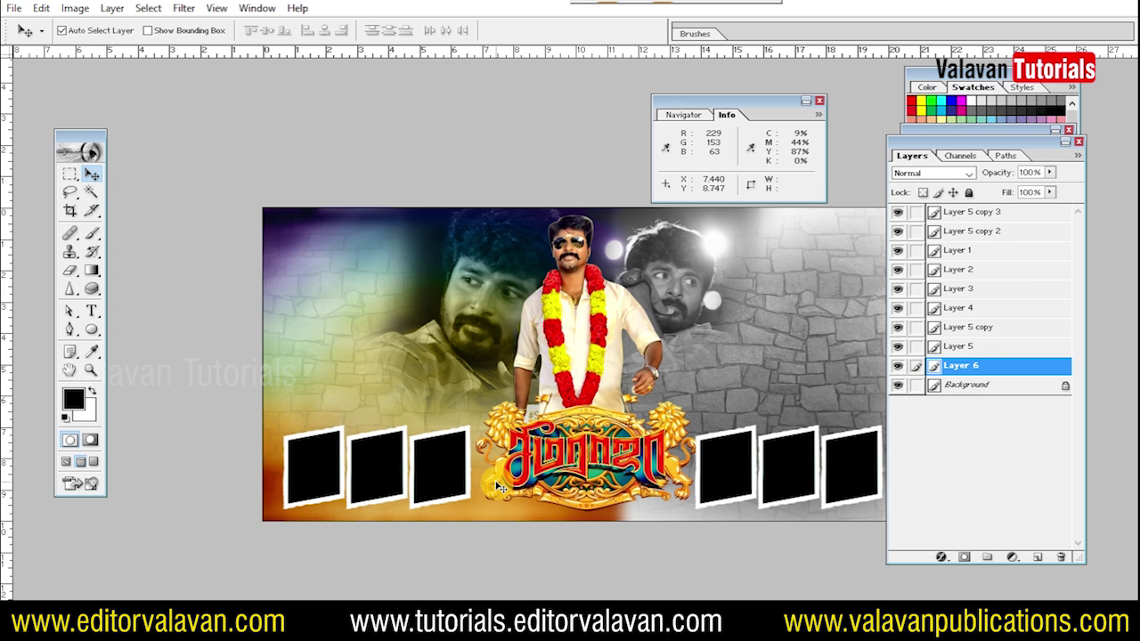
- Copy the orange gradient glow to the bottom right and flip it horizontally
click(483, 514)
drag(479, 515, 777, 518)
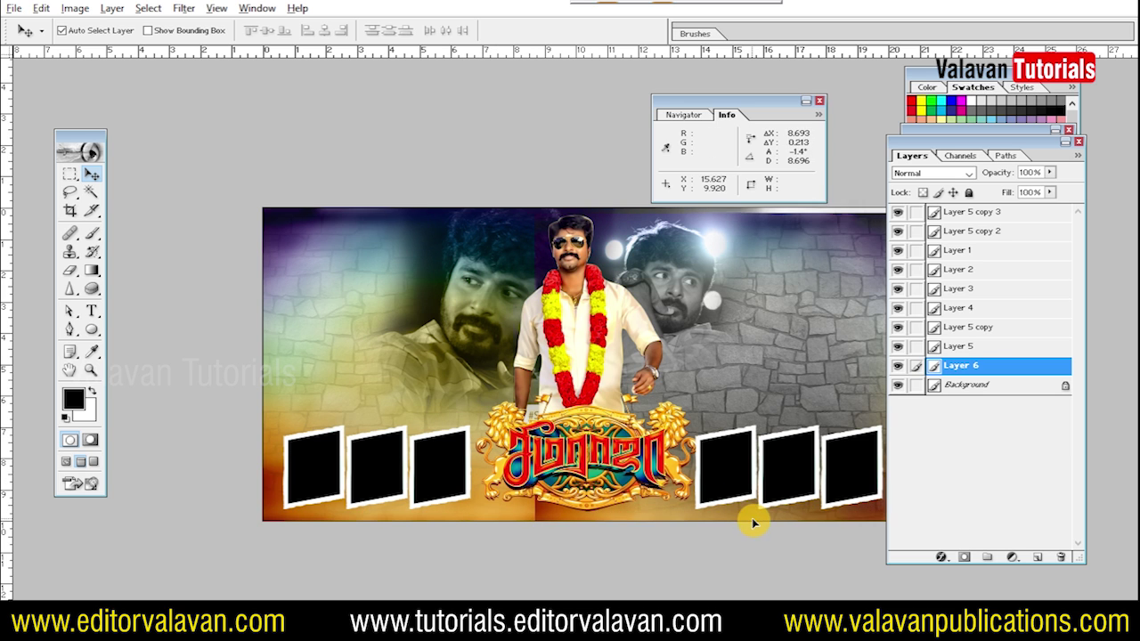
key(Tab)
drag(777, 506, 791, 492)
key(ctrl+t)
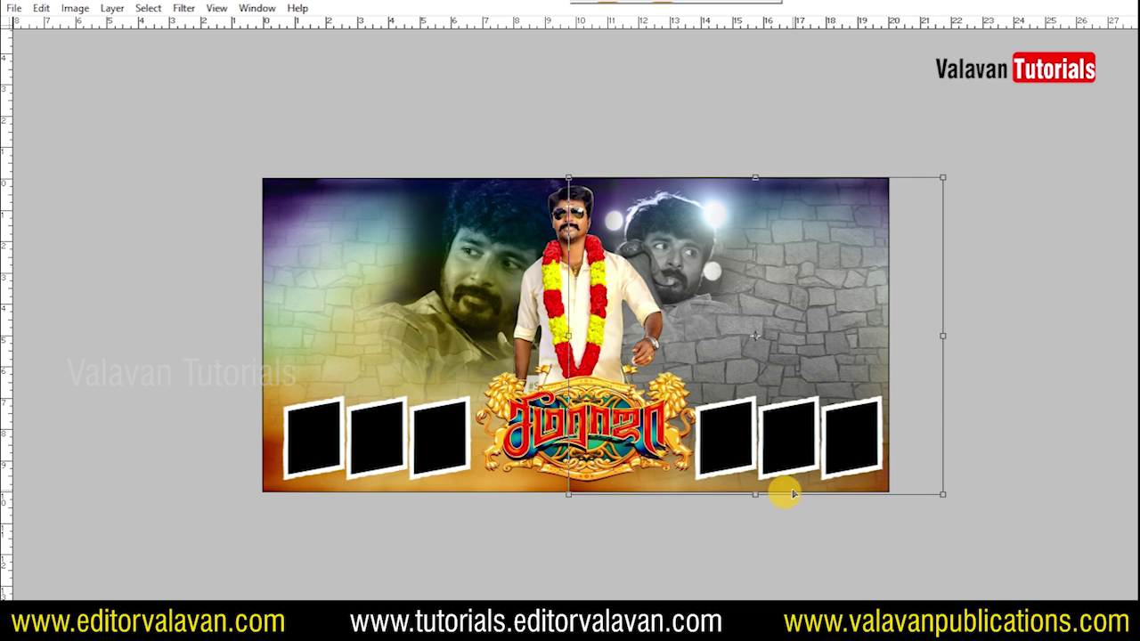
right_click(804, 267)
click(869, 458)
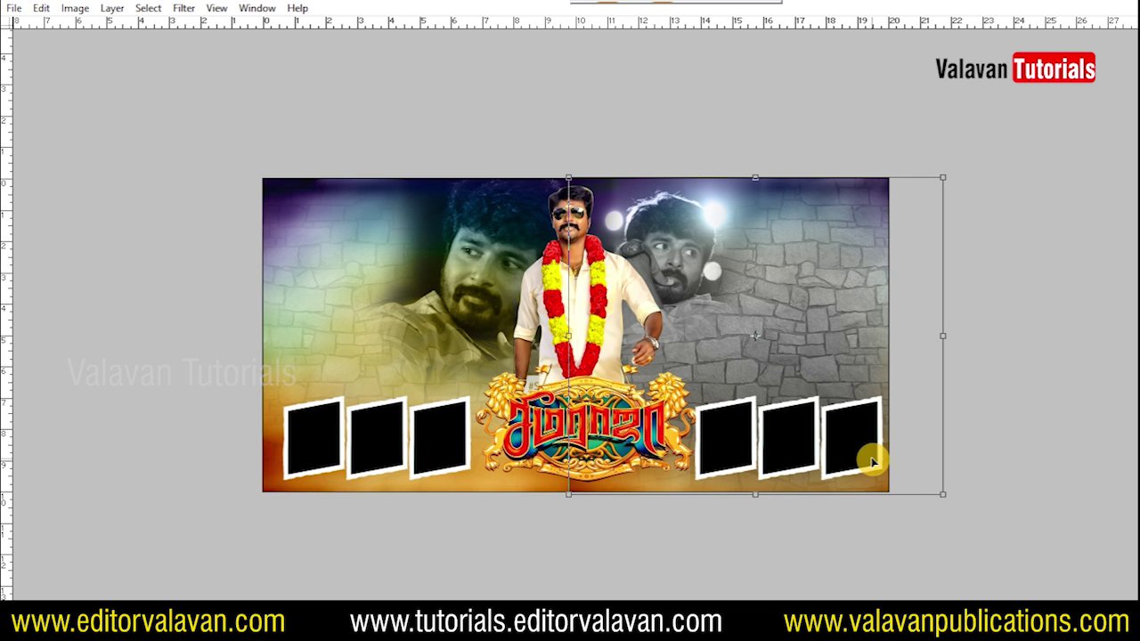
drag(864, 374, 820, 376)
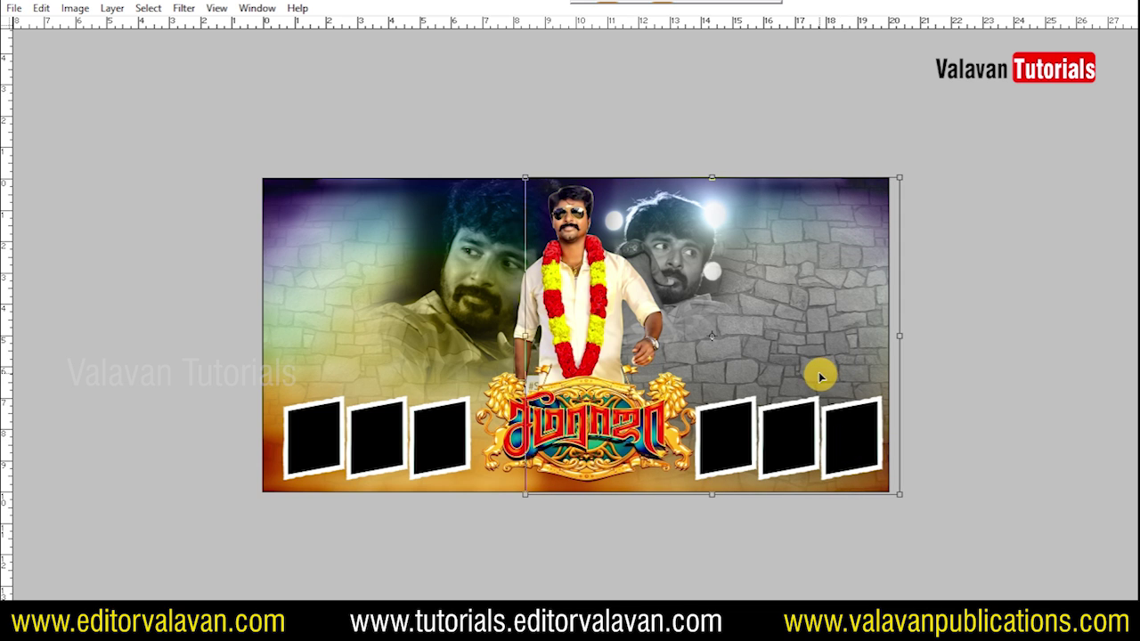
key(Return)
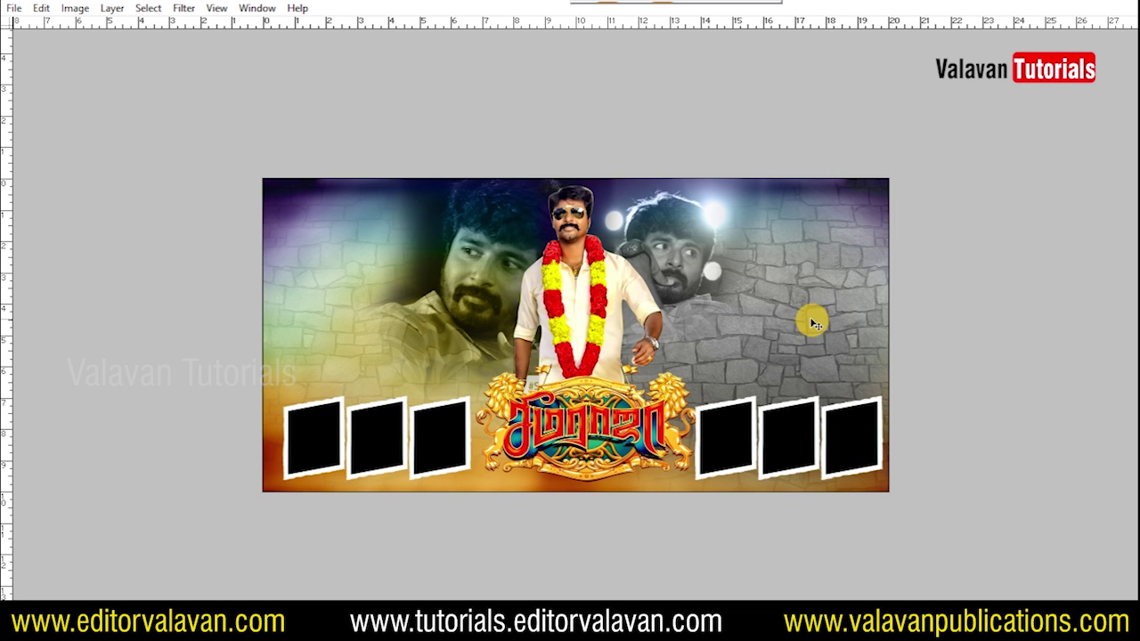
key(ctrl+z)
key(ctrl+z)
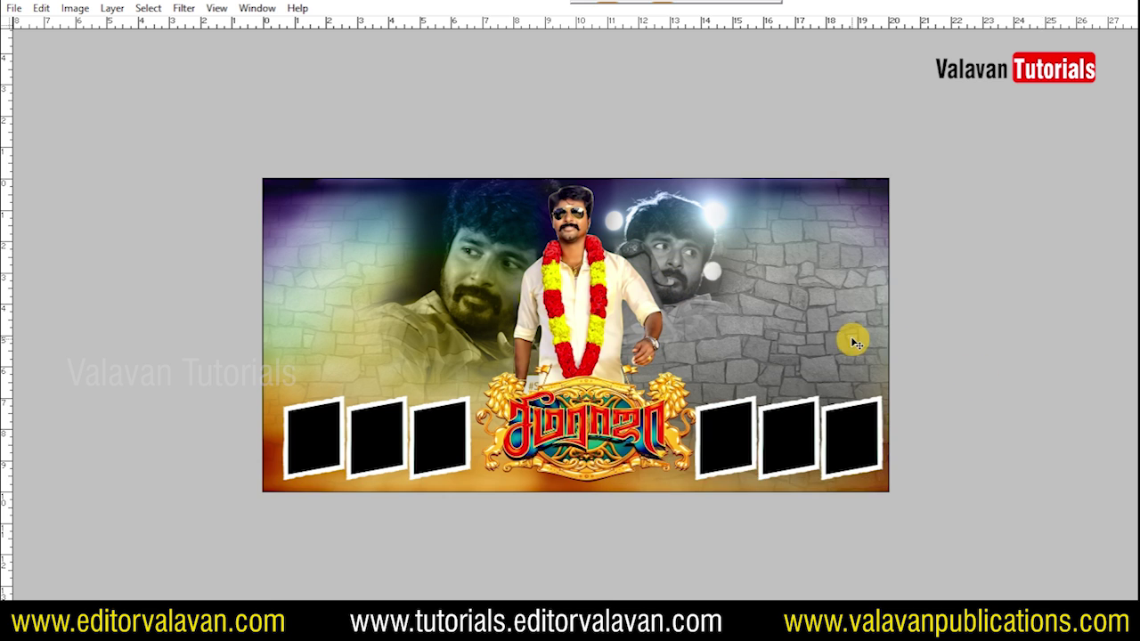
- Set the right stone wall copy (Layer 5 copy) to Luminosity blending
key(Tab)
click(945, 175)
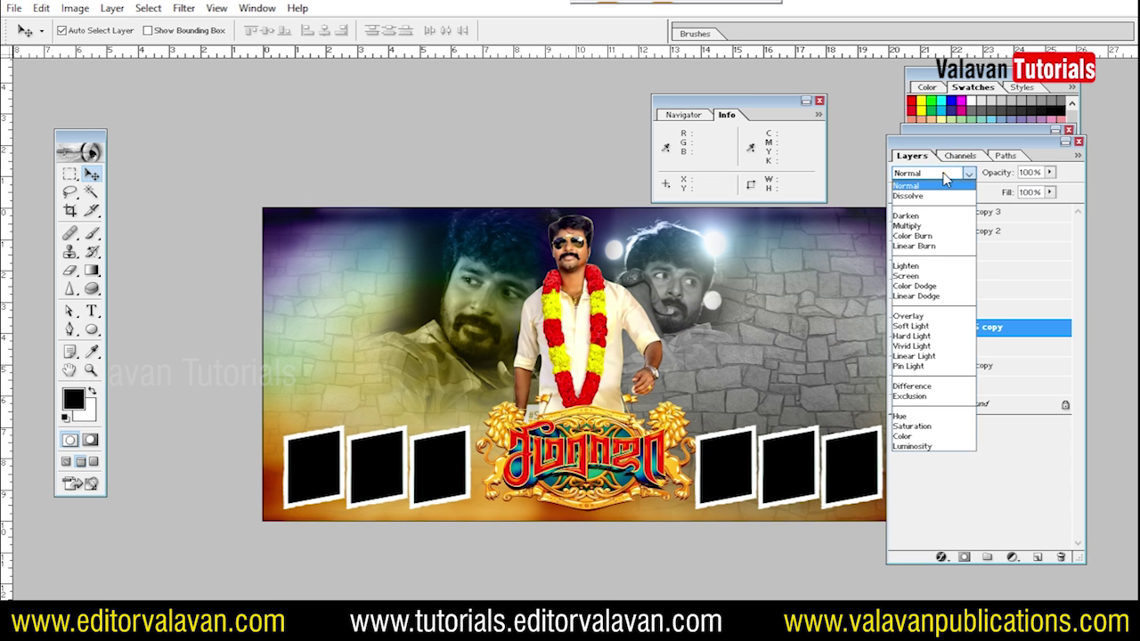
click(922, 451)
key(Tab)
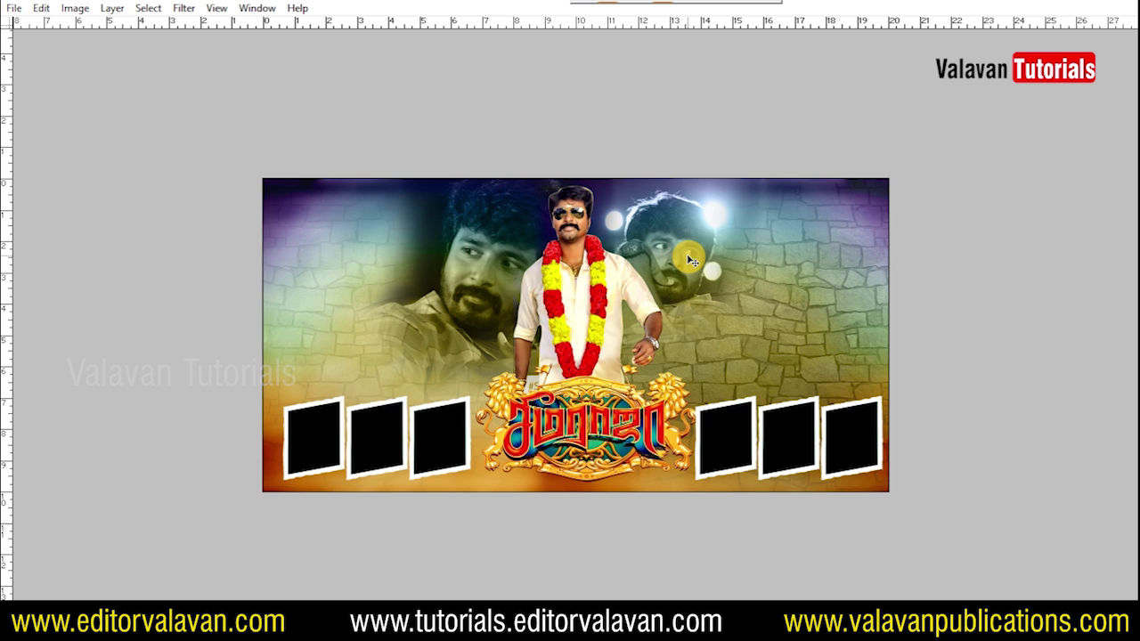
key(ctrl+t)
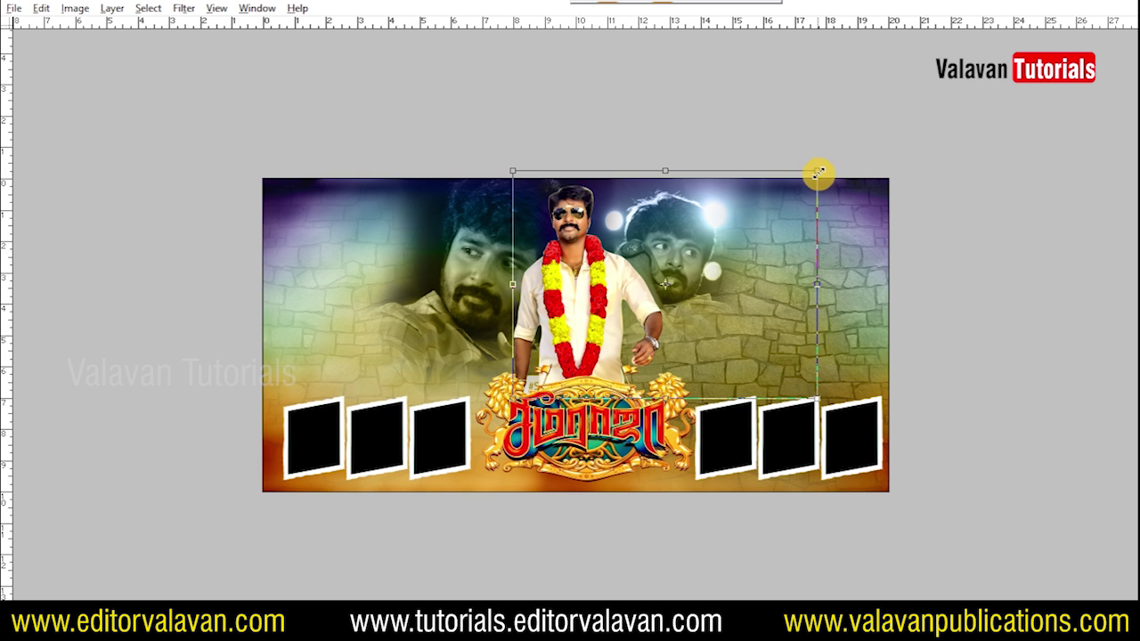
- Enlarge the right actor portrait about 1.4 times and commit it
drag(819, 169, 877, 134)
drag(718, 237, 694, 271)
key(Return)
- Nudge the right portrait slightly left and switch to the '7 DAYS TO GO' poster
drag(578, 283, 594, 285)
key(ctrl+alt+z)
key(ctrl+alt+z)
key(b)
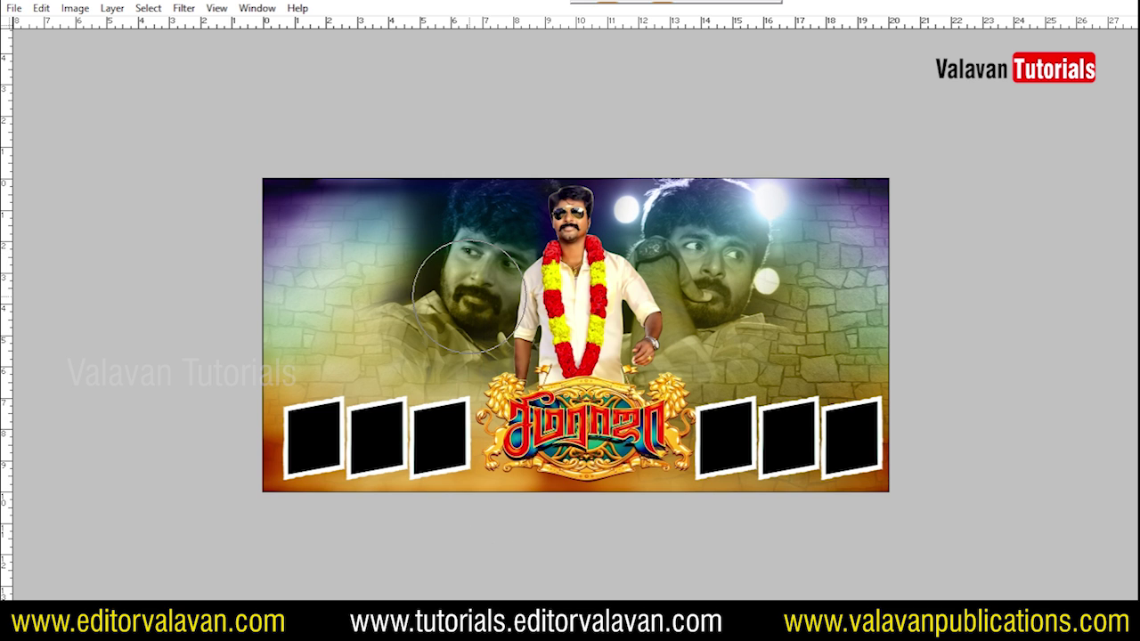
key(v)
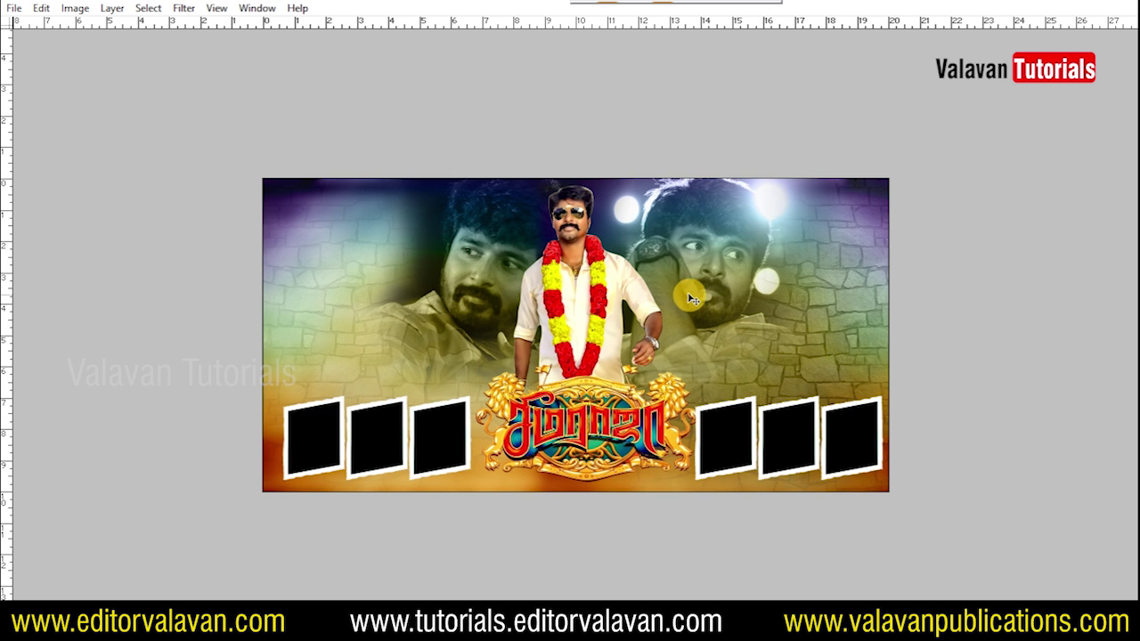
drag(683, 286, 676, 285)
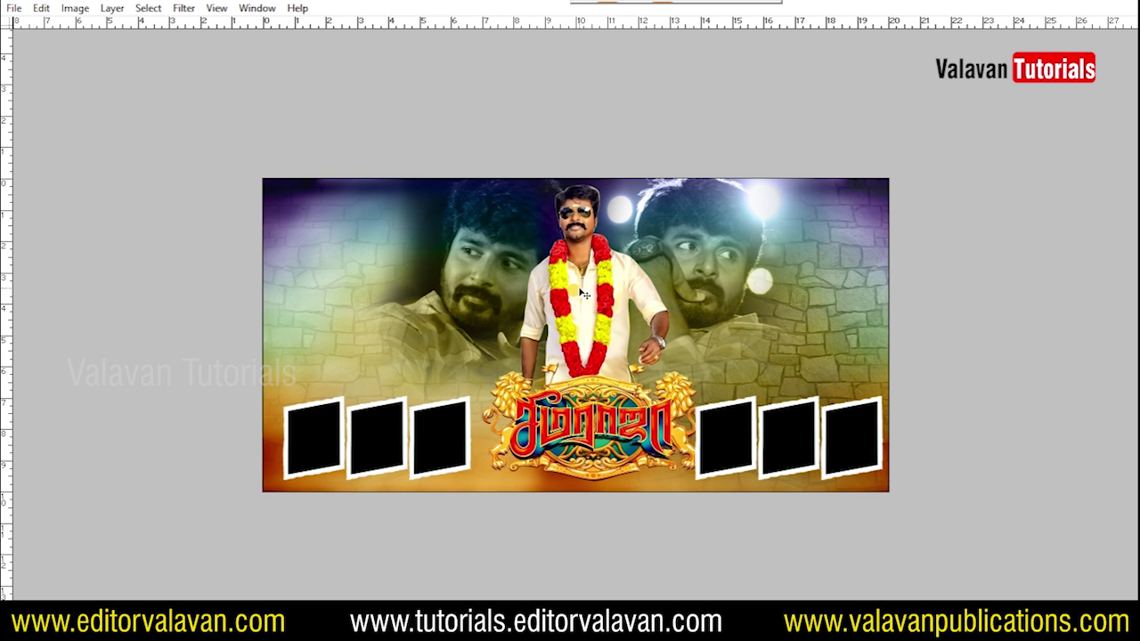
key(ctrl+Tab)
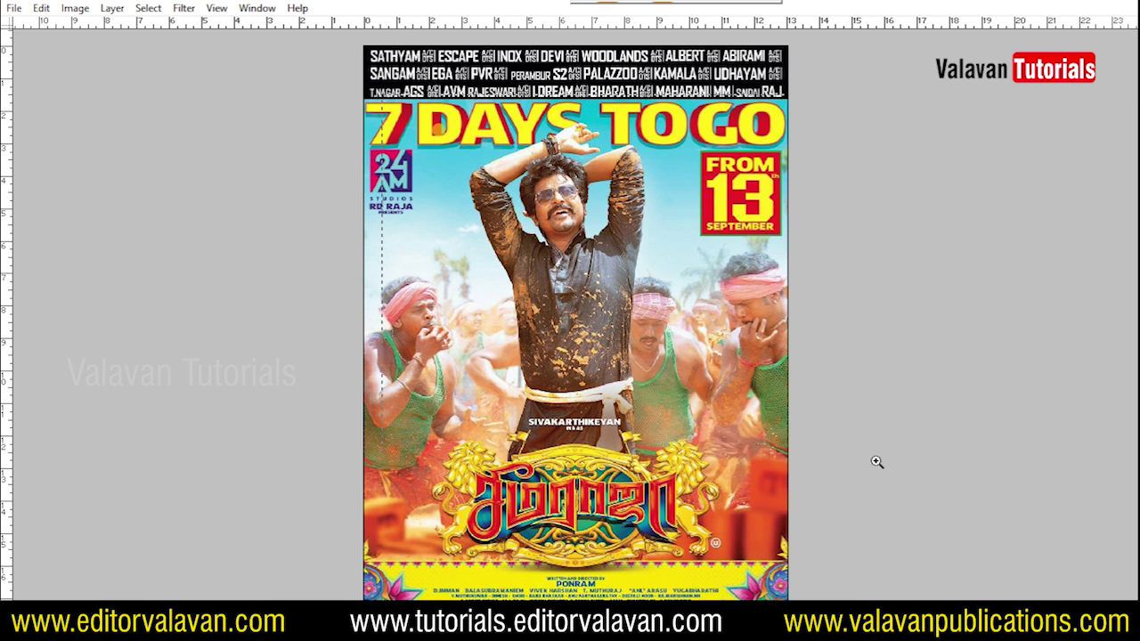
- Close the 7 DAYS TO GO poster unsaved, then the 6 DAYS TO GO and Seema-Raja-Poster references
click(439, 130)
scroll(529, 374, down, 2)
right_click(524, 319)
click(566, 329)
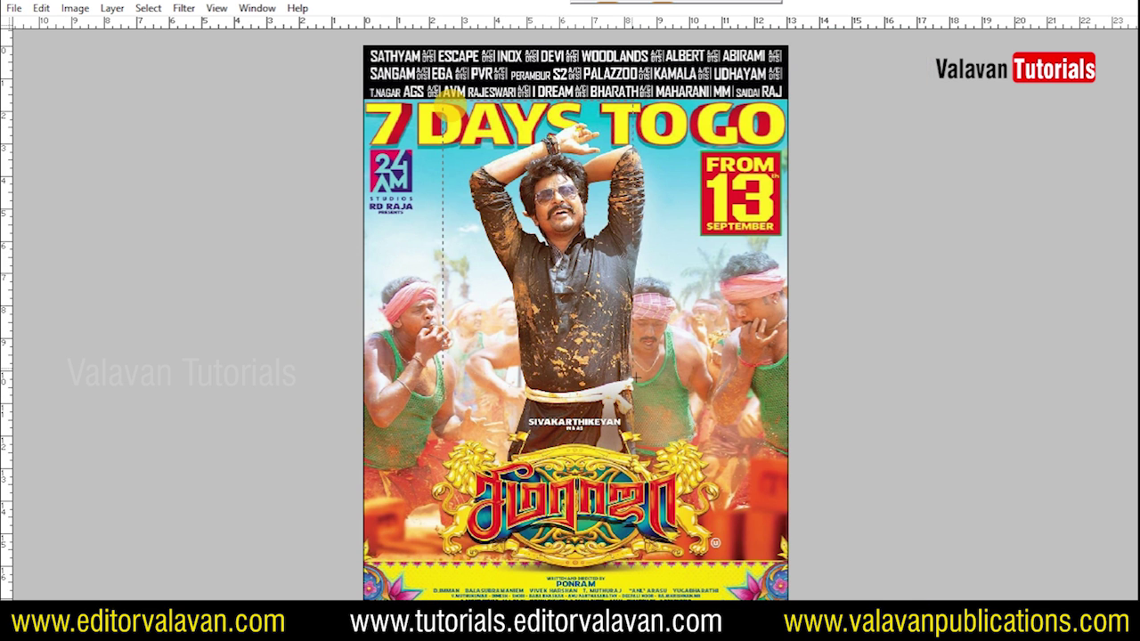
key(ctrl+w)
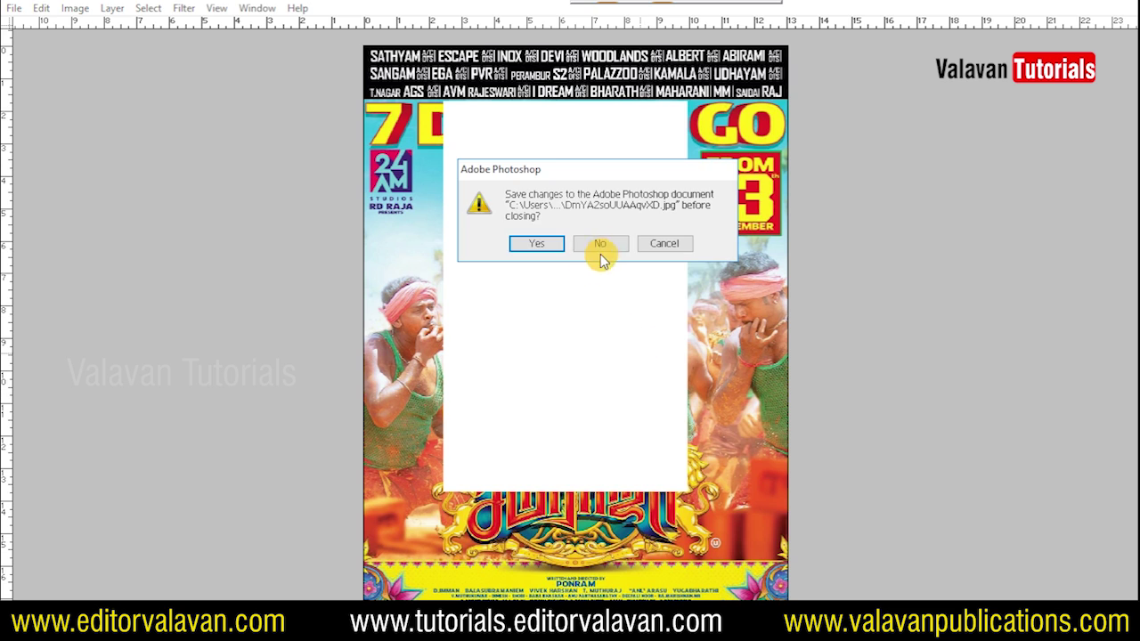
click(600, 253)
key(ctrl+w)
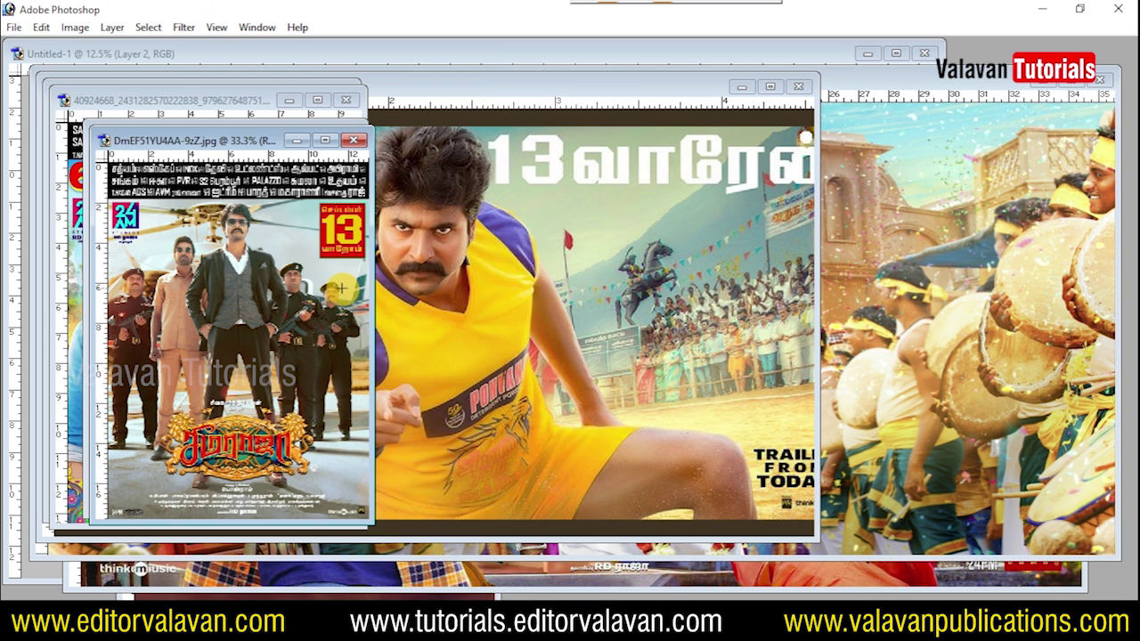
key(ctrl+w)
key(ctrl+w)
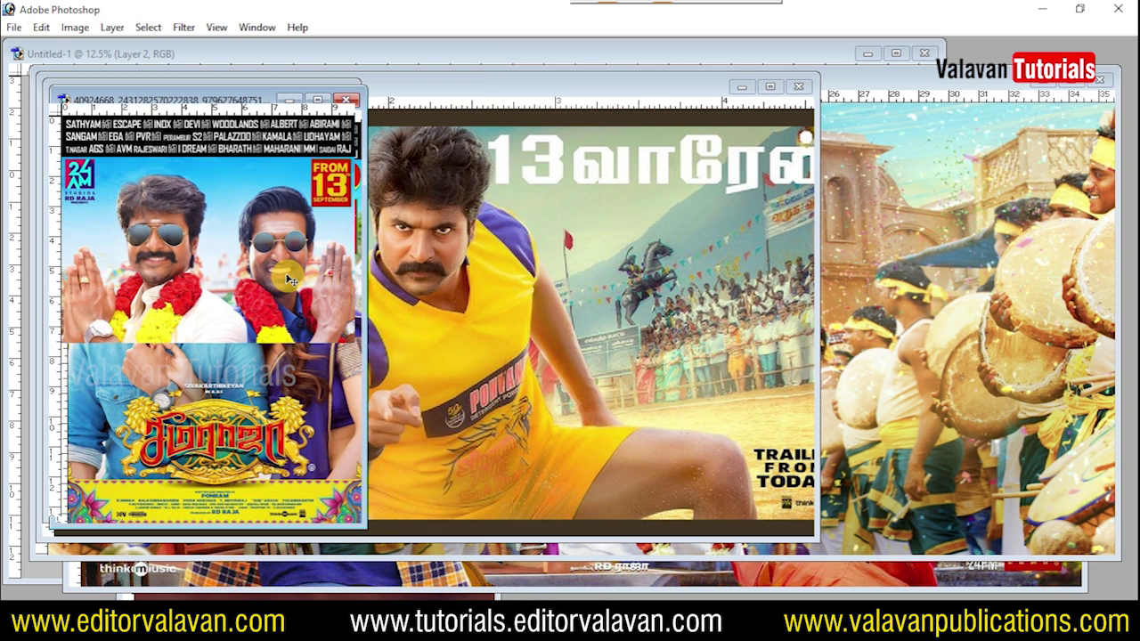
key(ctrl+w)
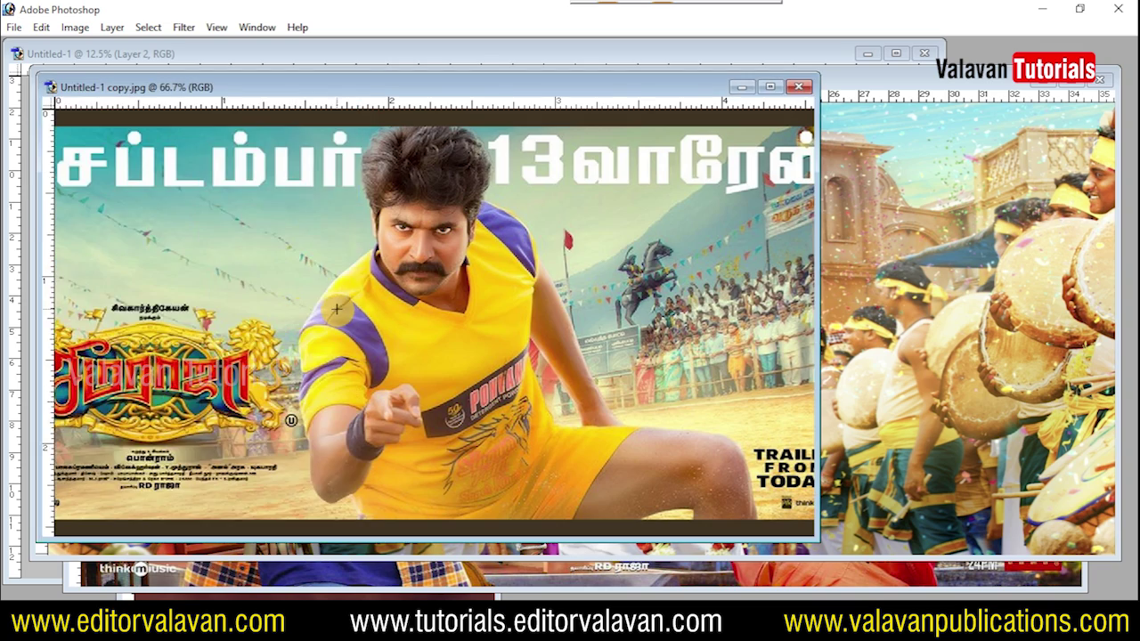
key(ctrl+w)
key(ctrl+w)
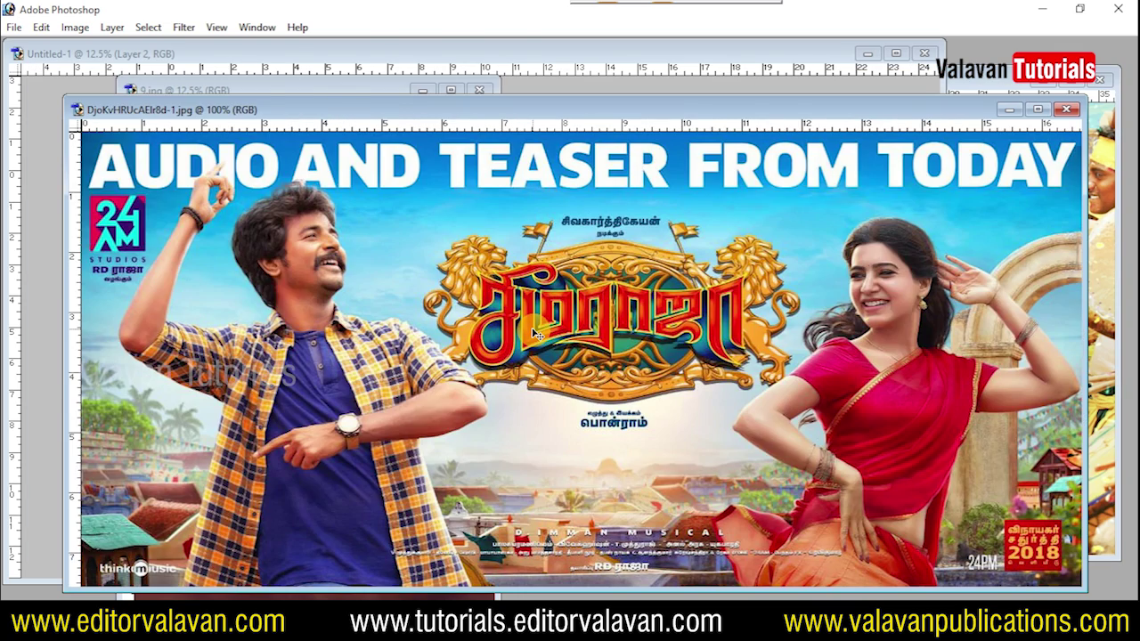
key(ctrl+w)
key(ctrl+w)
key(f)
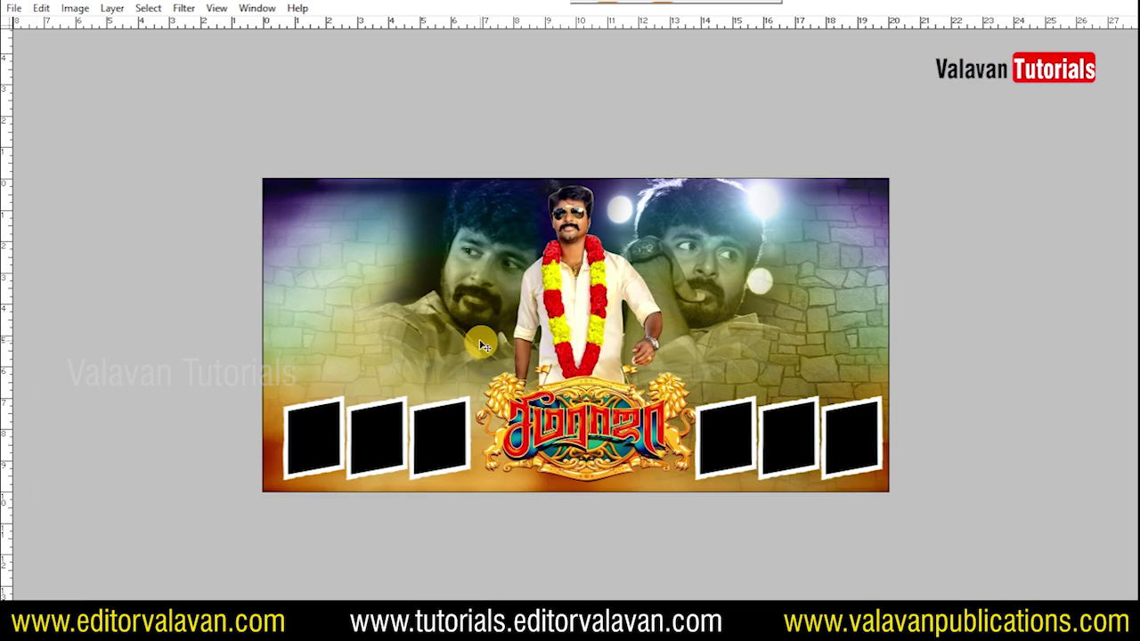
- Place the 7 DAYS TO GO actor photo on the banner's left side and nudge it into position
mouse_move(481, 345)
mouse_down()
mouse_move(411, 281)
mouse_move(400, 294)
mouse_up()
key(Return)
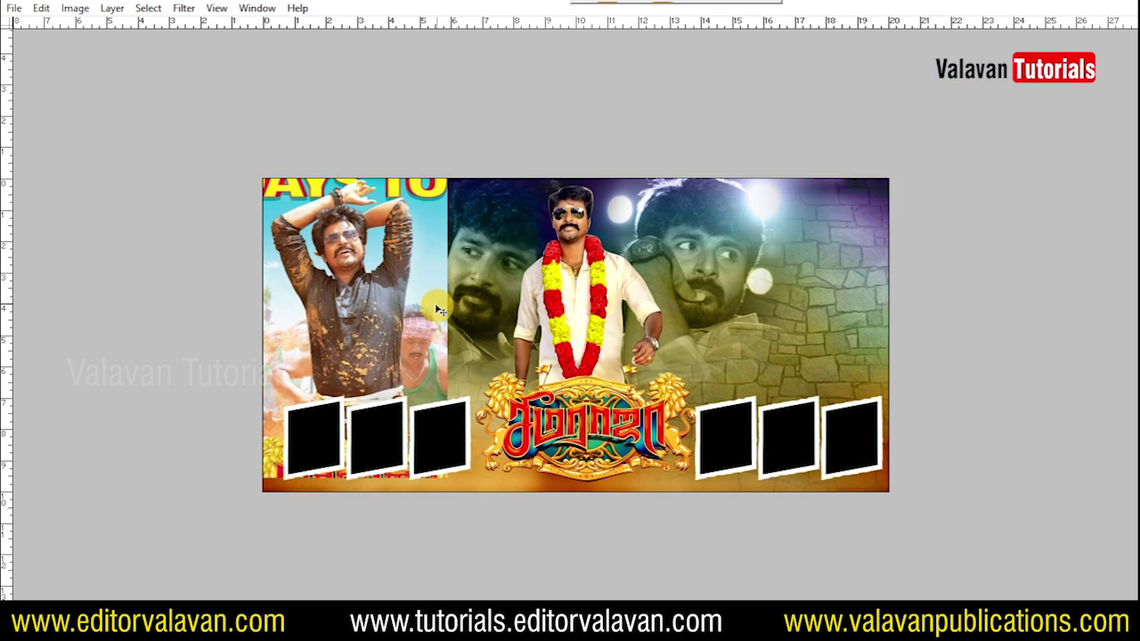
drag(336, 296, 341, 302)
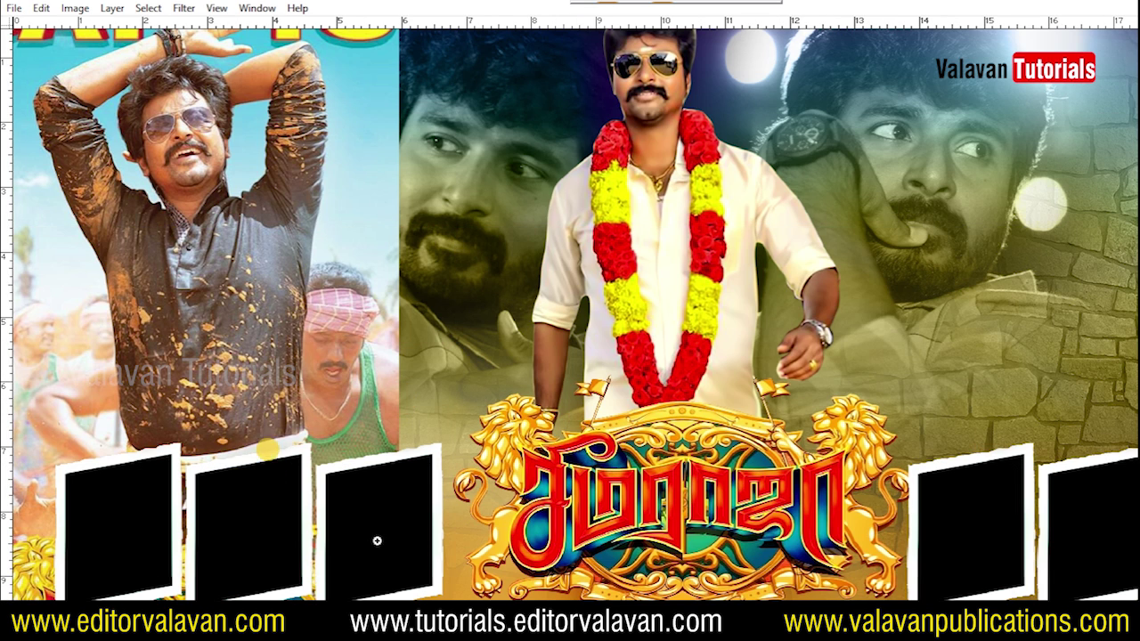
- Trace a Pen path along the mud-shirt actor's left side up to his raised sleeve
scroll(267, 450, up, 3)
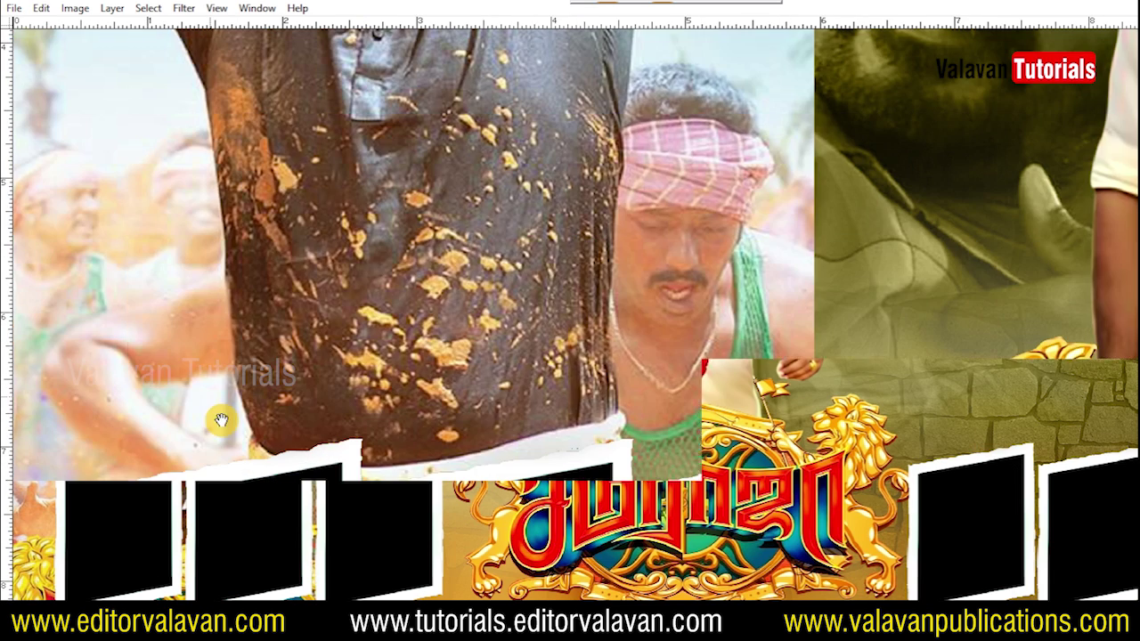
scroll(222, 394, up, 2)
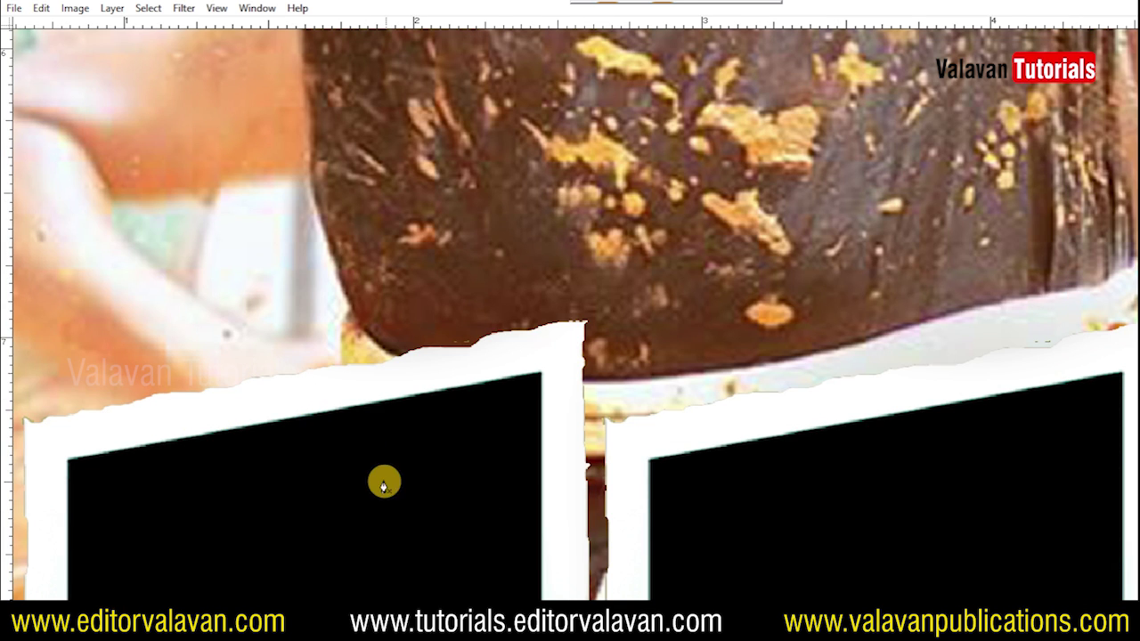
scroll(356, 472, up, 1)
scroll(320, 192, up, 3)
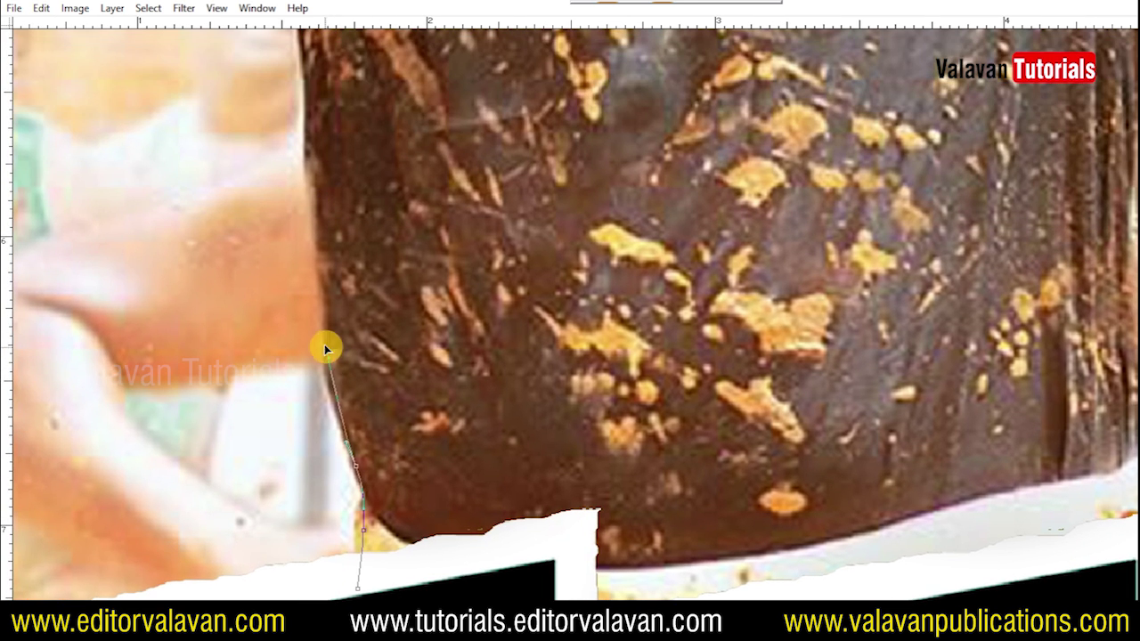
scroll(324, 343, up, 2)
scroll(321, 169, up, 3)
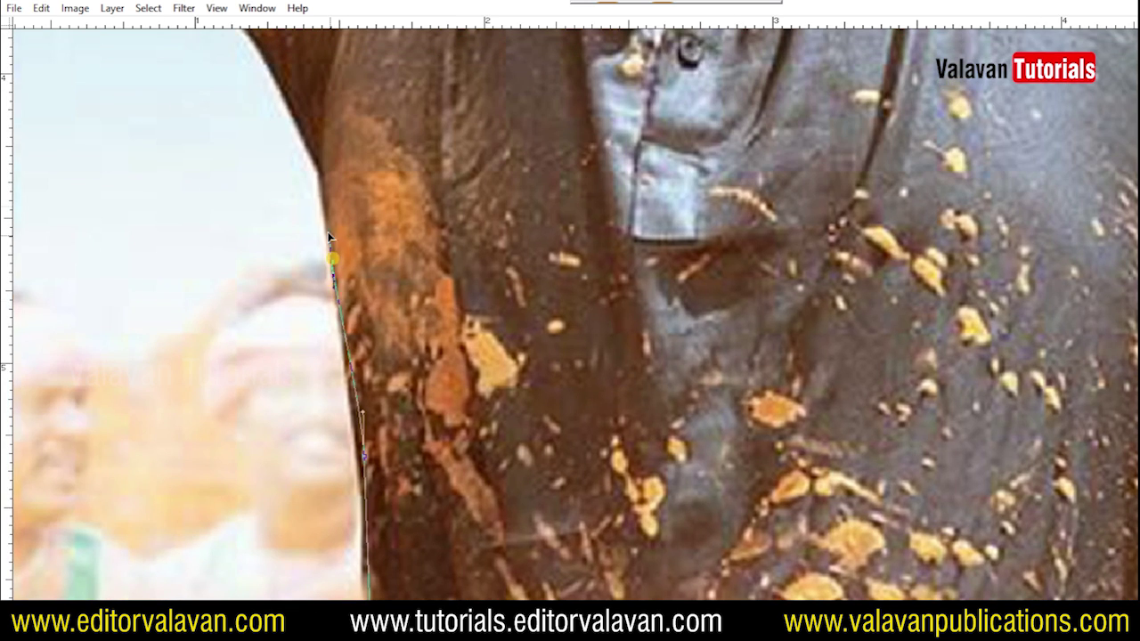
scroll(294, 115, up, 3)
click(309, 258)
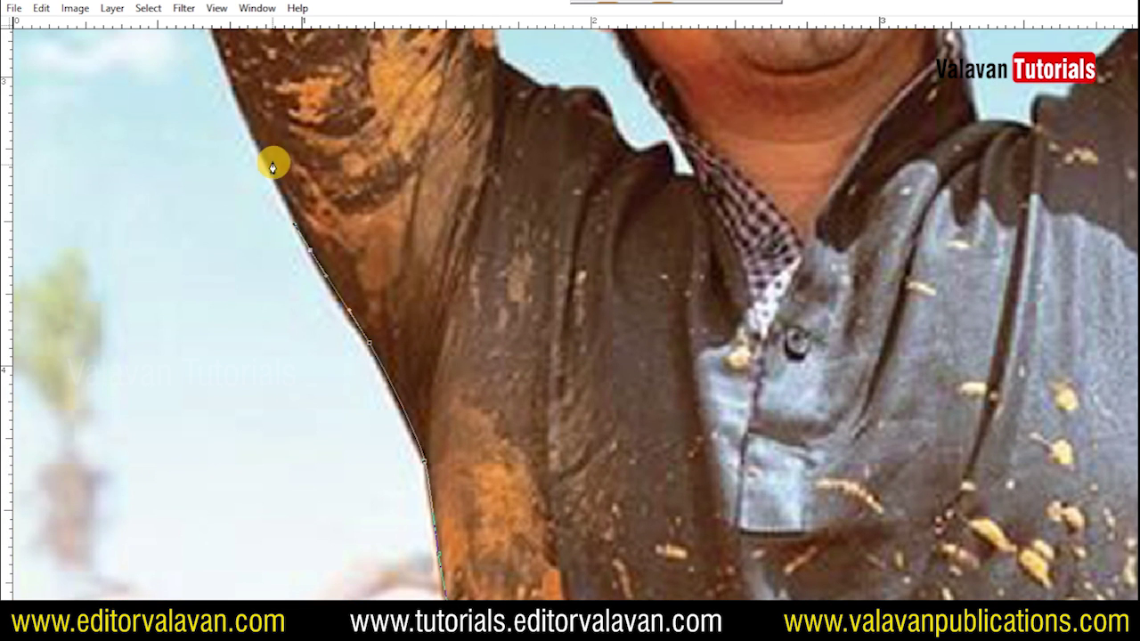
scroll(273, 160, up, 3)
click(221, 251)
drag(221, 250, 213, 243)
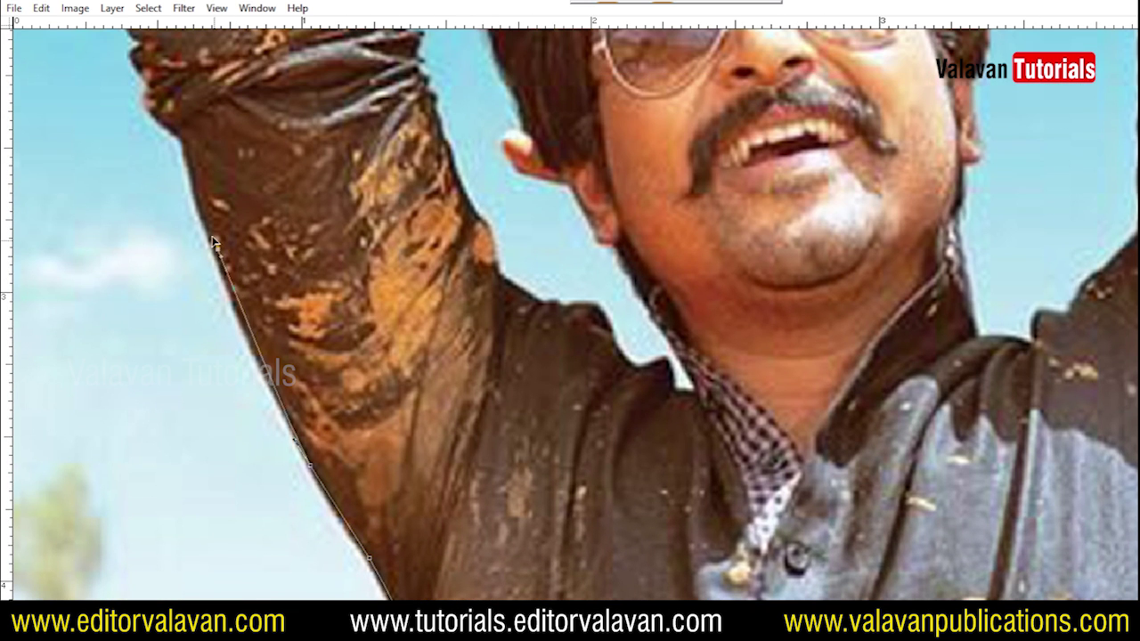
scroll(128, 85, up, 5)
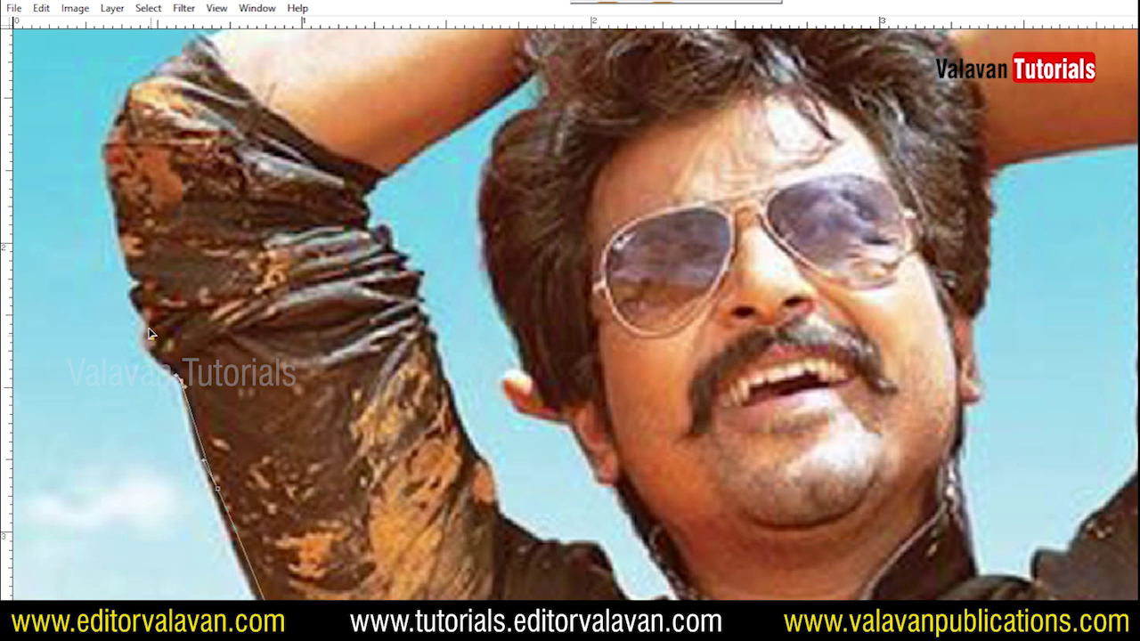
drag(170, 53, 158, 143)
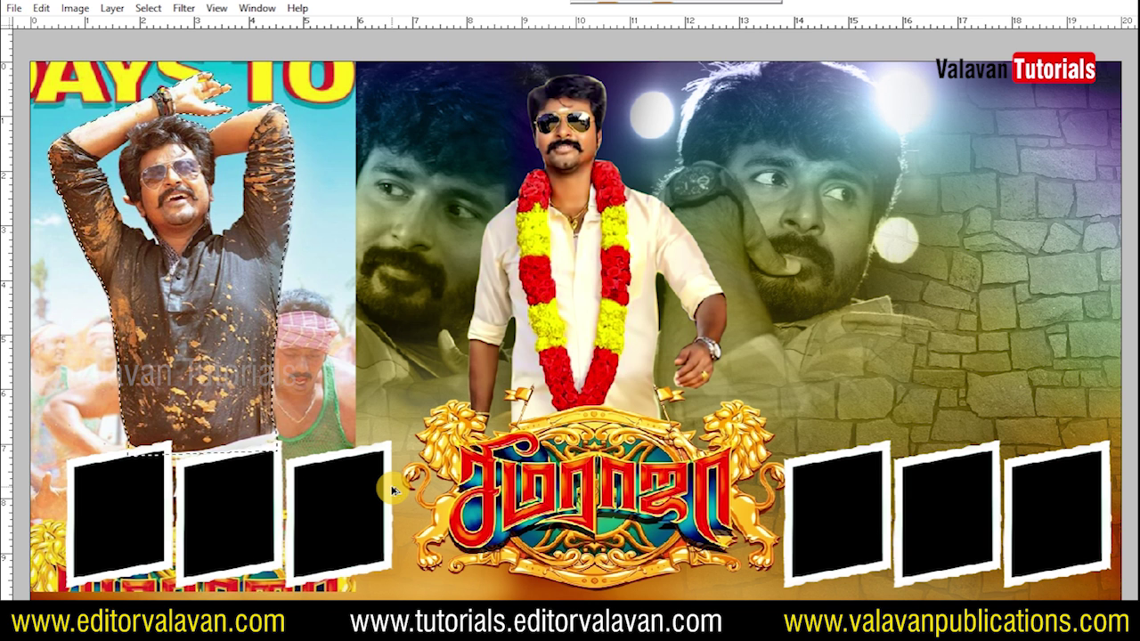
- Turn the traced path into a 2 px feathered selection and copy the figure to a new layer
key(shift+F6)
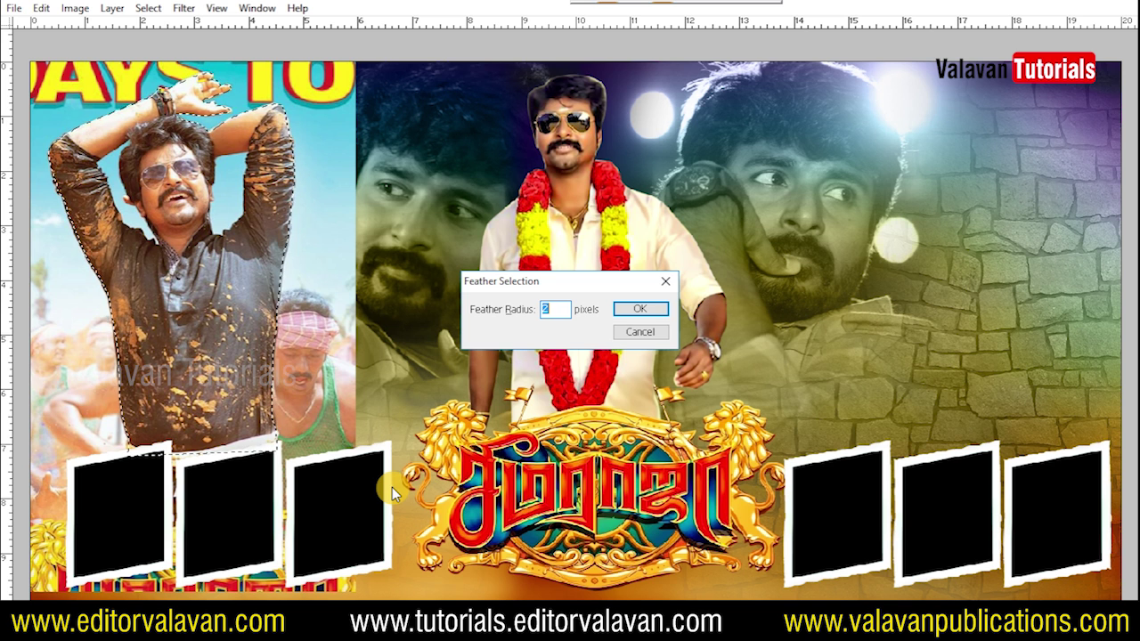
key(Return)
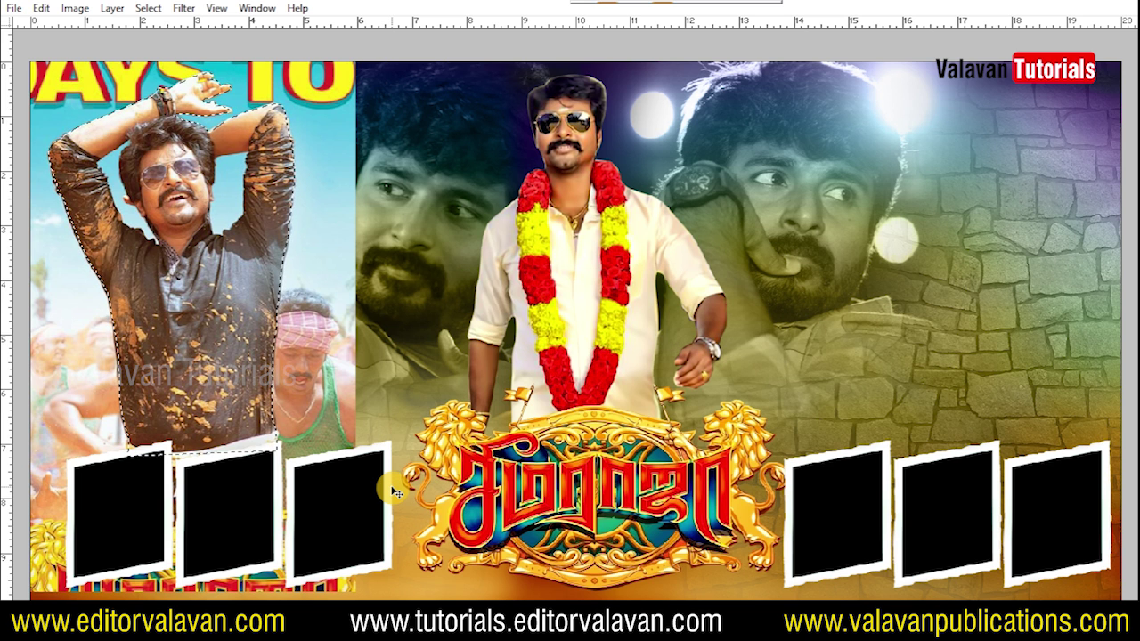
key(ctrl+j)
key(v)
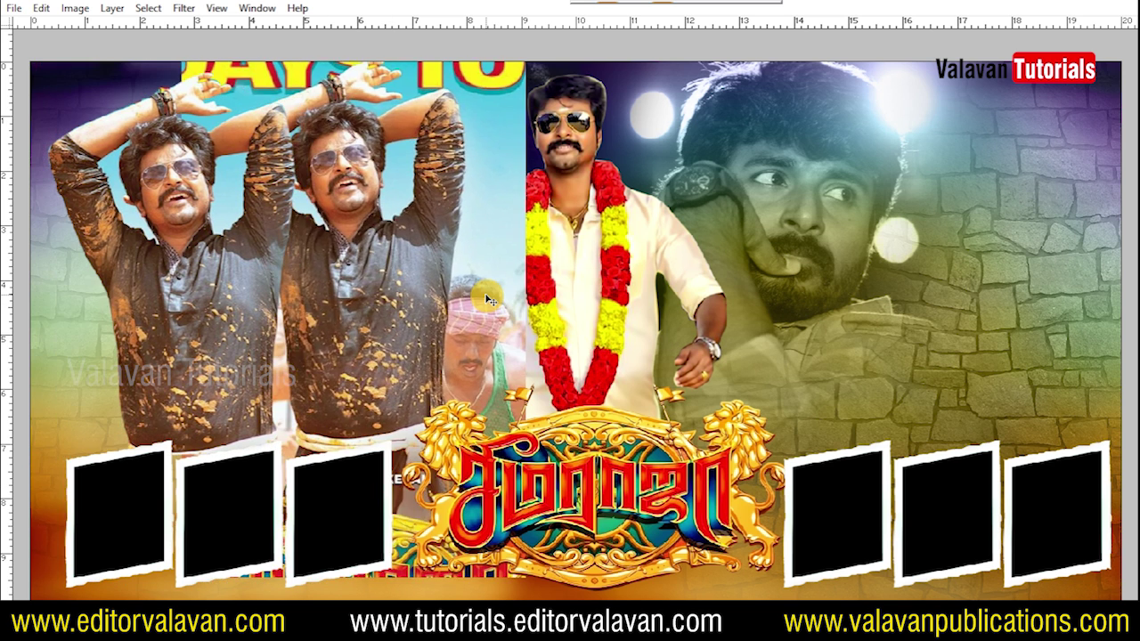
- Delete the original photo layer and zoom in on the left figure
key(alt+l)
key(Return)
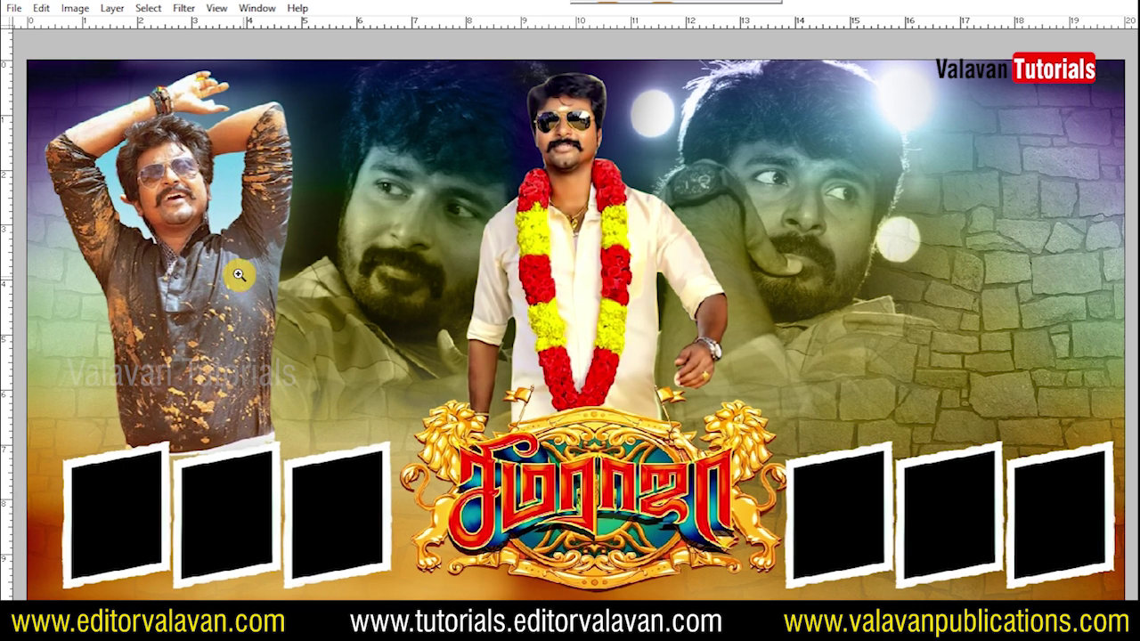
drag(34, 100, 372, 294)
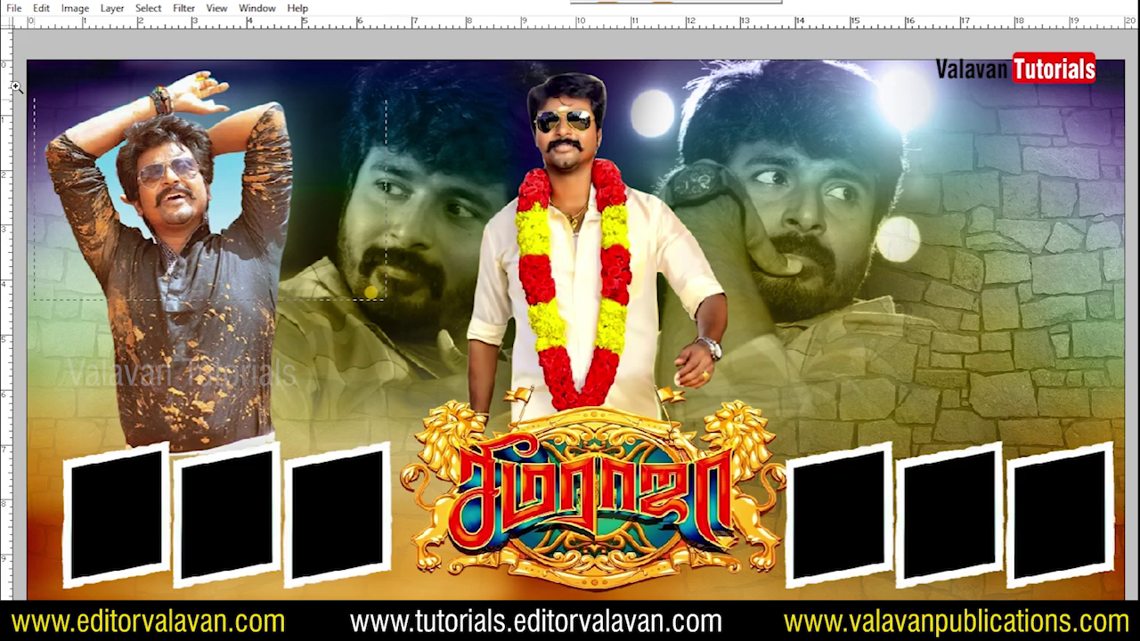
key(ctrl+plus)
key(ctrl+plus)
key(ctrl+plus)
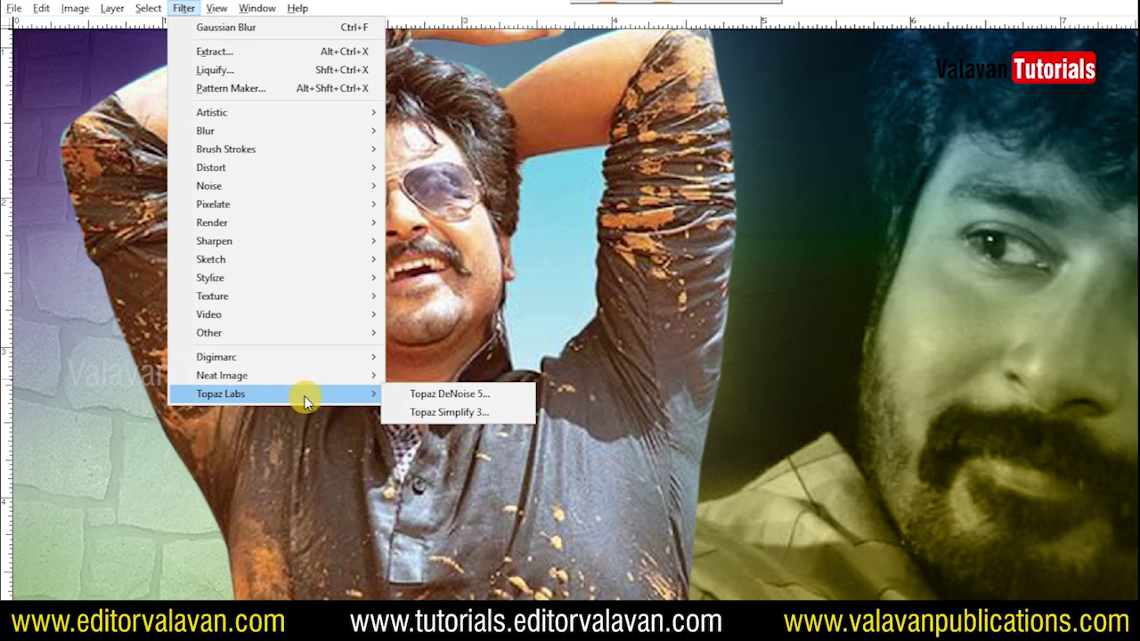
- Denoise the left cut-out with Topaz DeNoise 5, raise its Brightness/Contrast, and fit the banner on screen
mouse_move(220, 393)
click(436, 394)
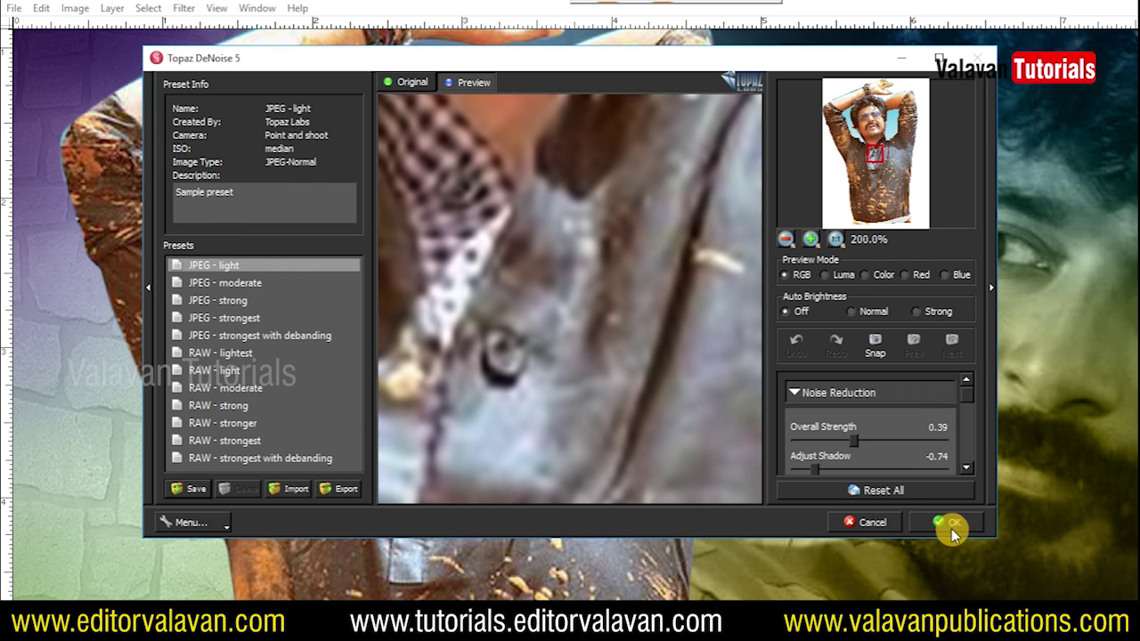
click(949, 524)
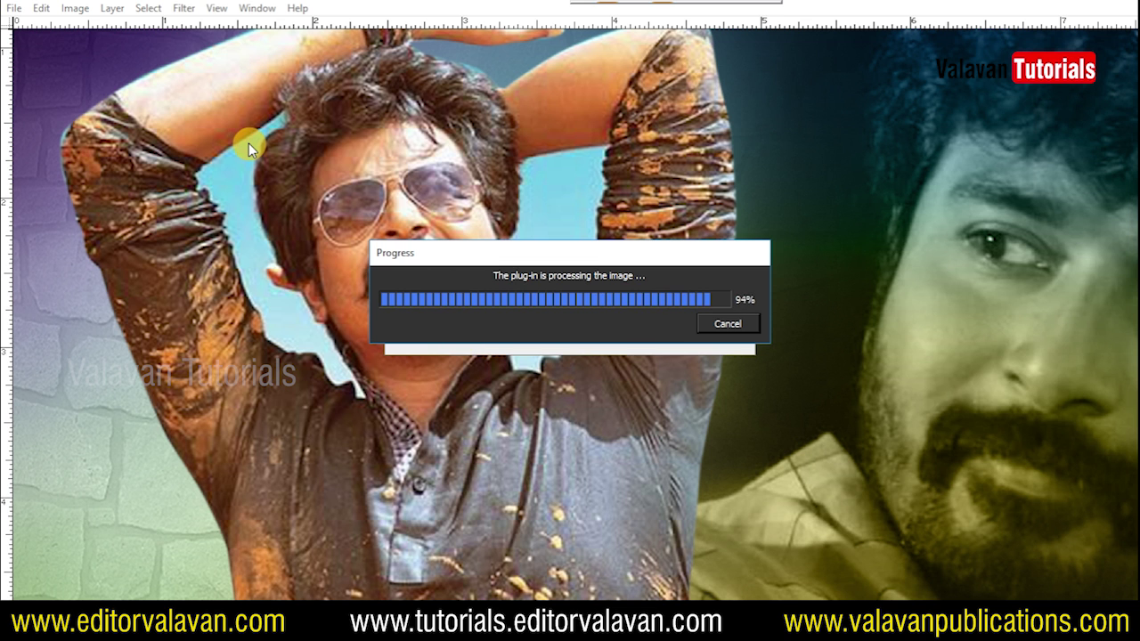
click(114, 10)
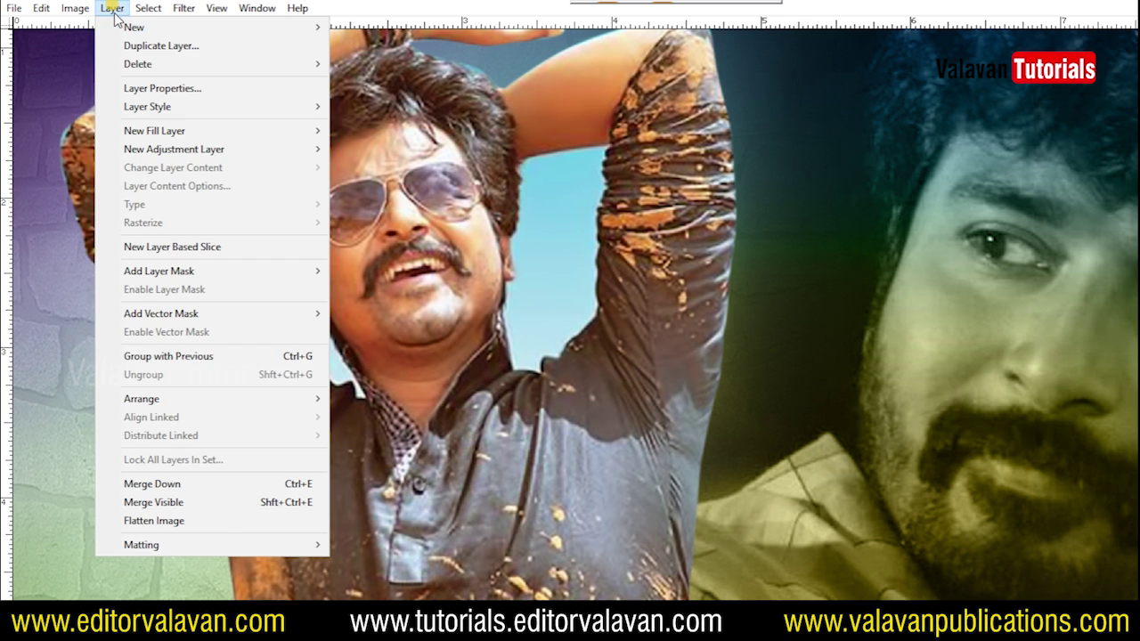
mouse_move(112, 52)
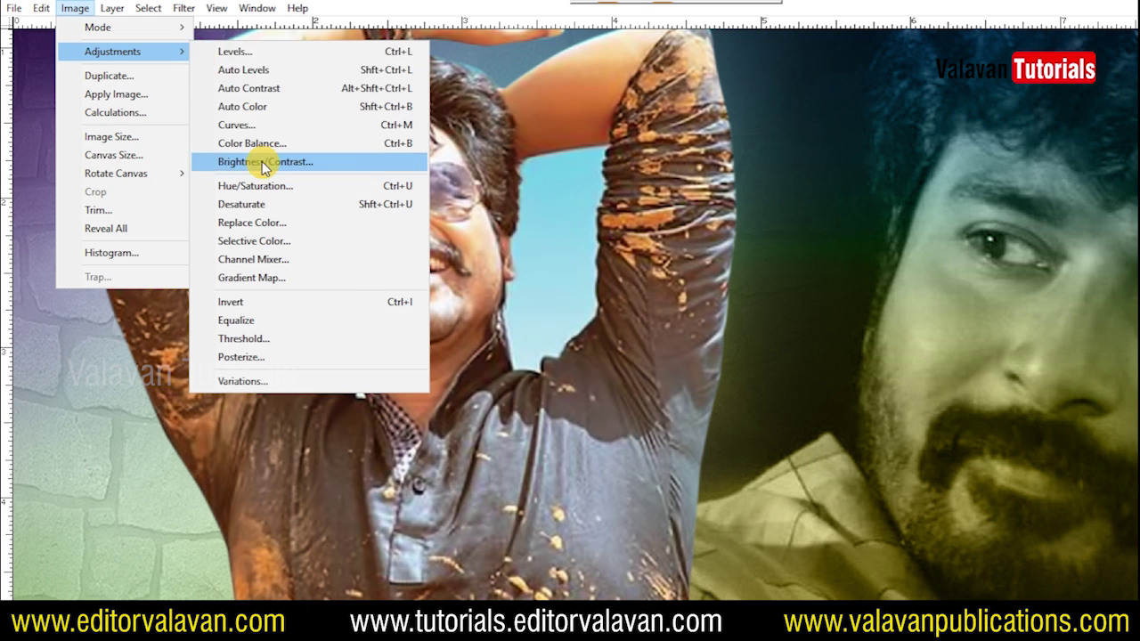
click(265, 162)
drag(586, 275, 611, 278)
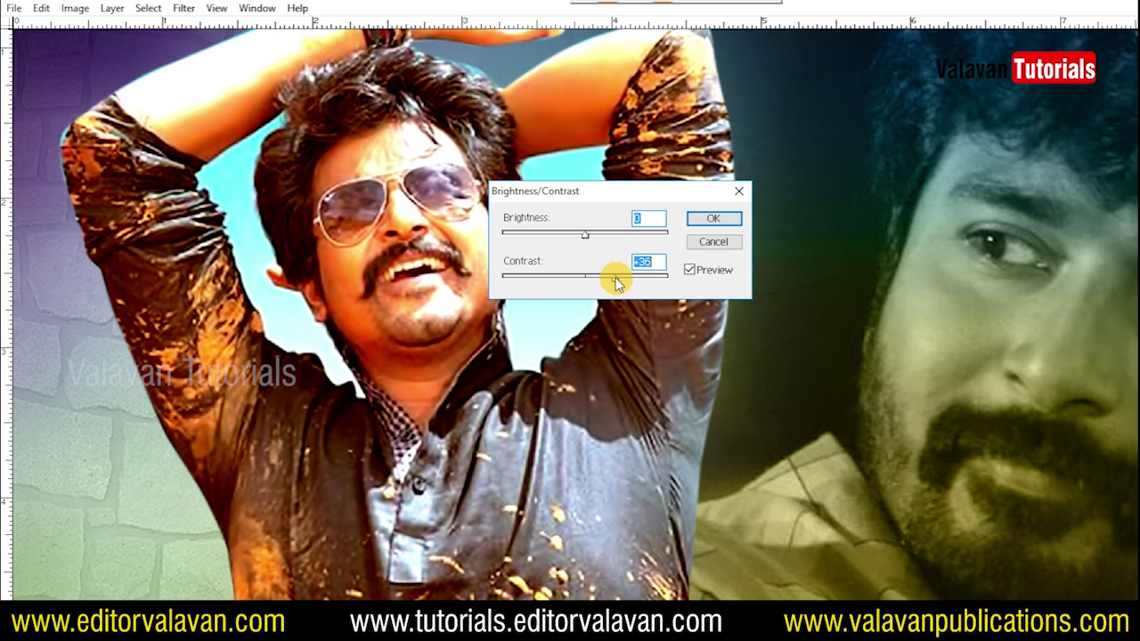
click(714, 219)
right_click(600, 224)
click(616, 237)
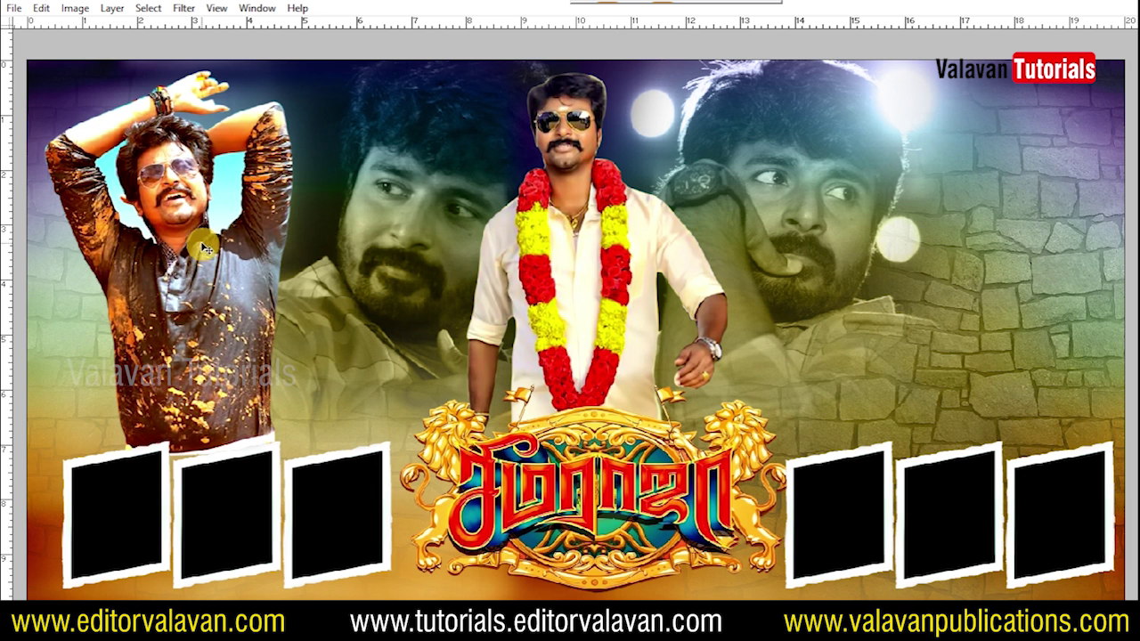
right_click(298, 277)
click(319, 285)
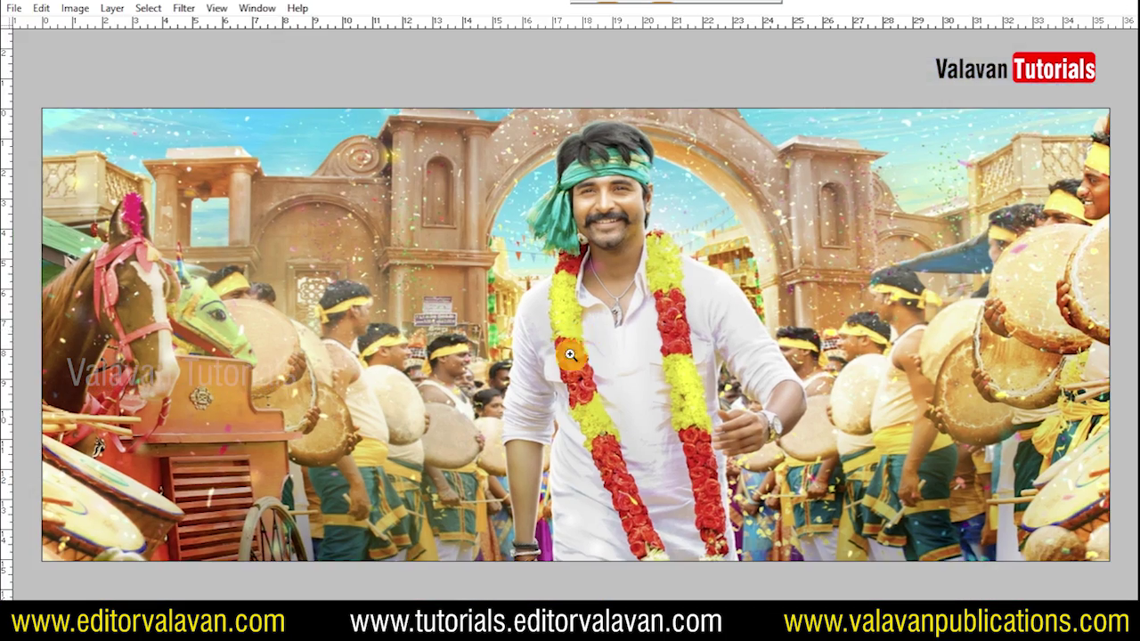
- Zoom in close on the green-headband actor's face
click(570, 355)
click(572, 410)
click(630, 151)
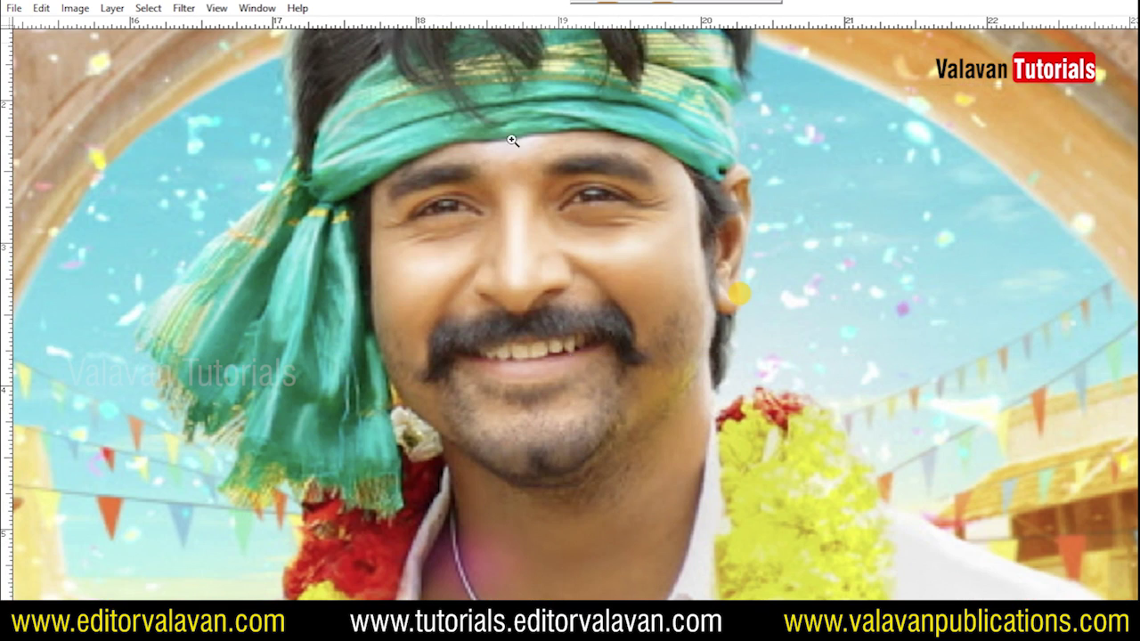
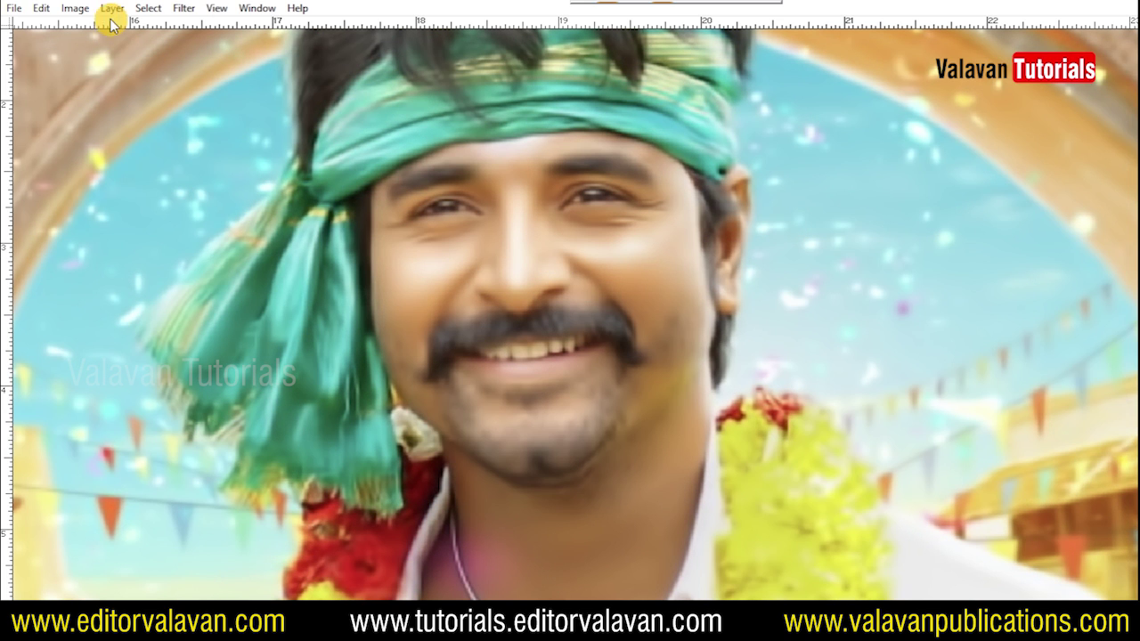
- Raise the festival photo's contrast to 27 via Brightness/Contrast and fit it on screen
click(73, 9)
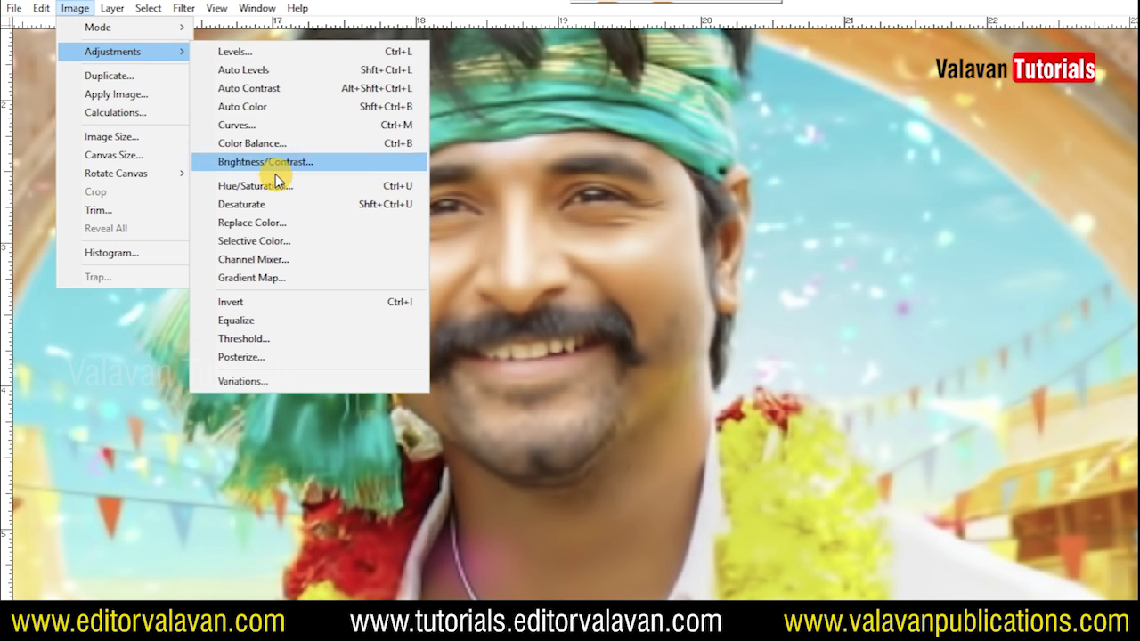
click(602, 279)
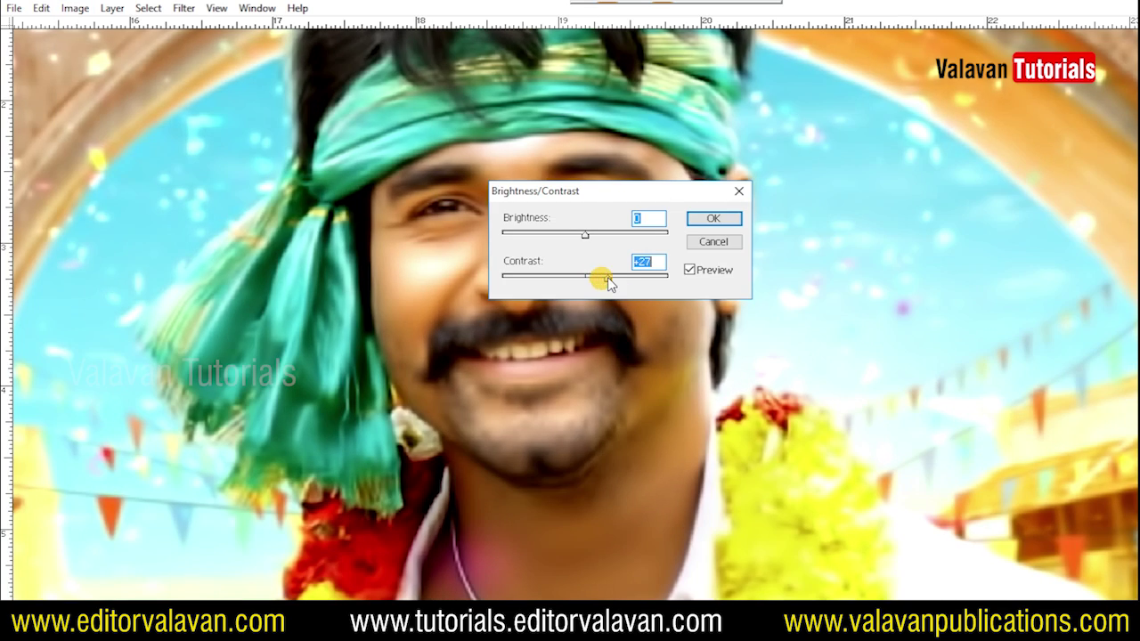
click(731, 218)
key(ctrl+0)
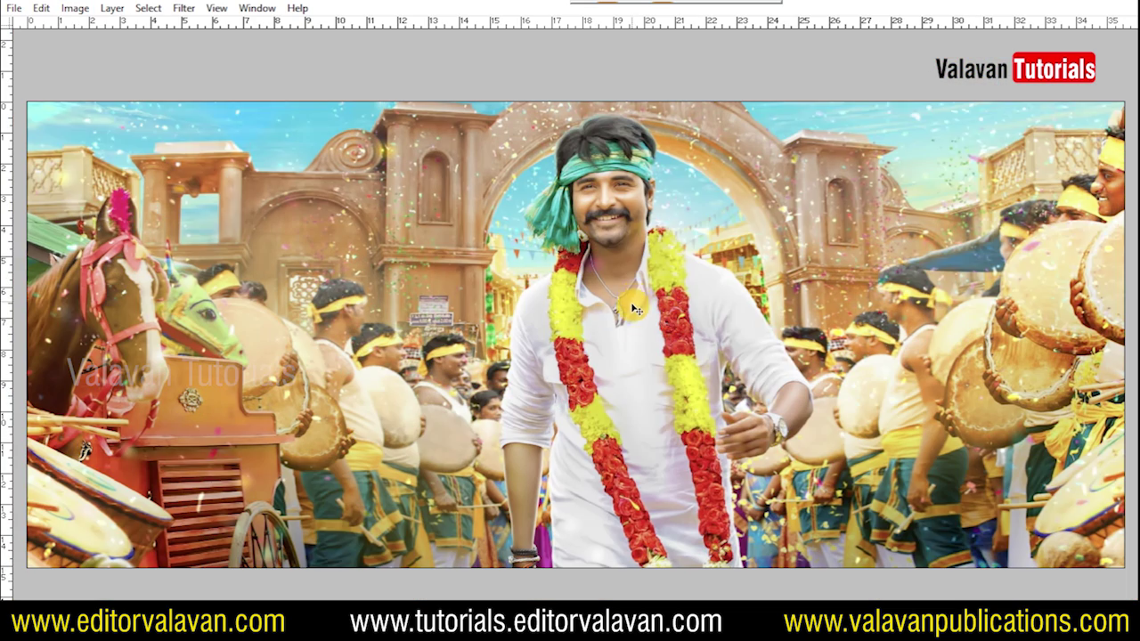
- Zoom in on the hero's arm and pen-trace the outline around the wrist bracelet
scroll(512, 499, up, 4)
click(568, 481)
key(Return)
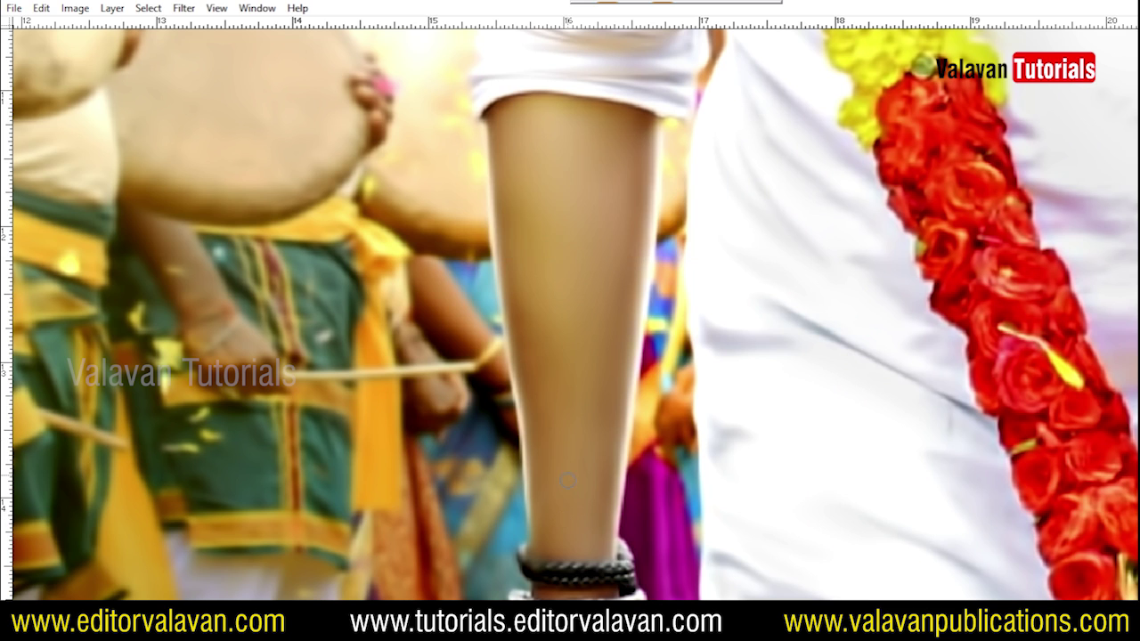
scroll(587, 481, up, 2)
drag(593, 478, 496, 548)
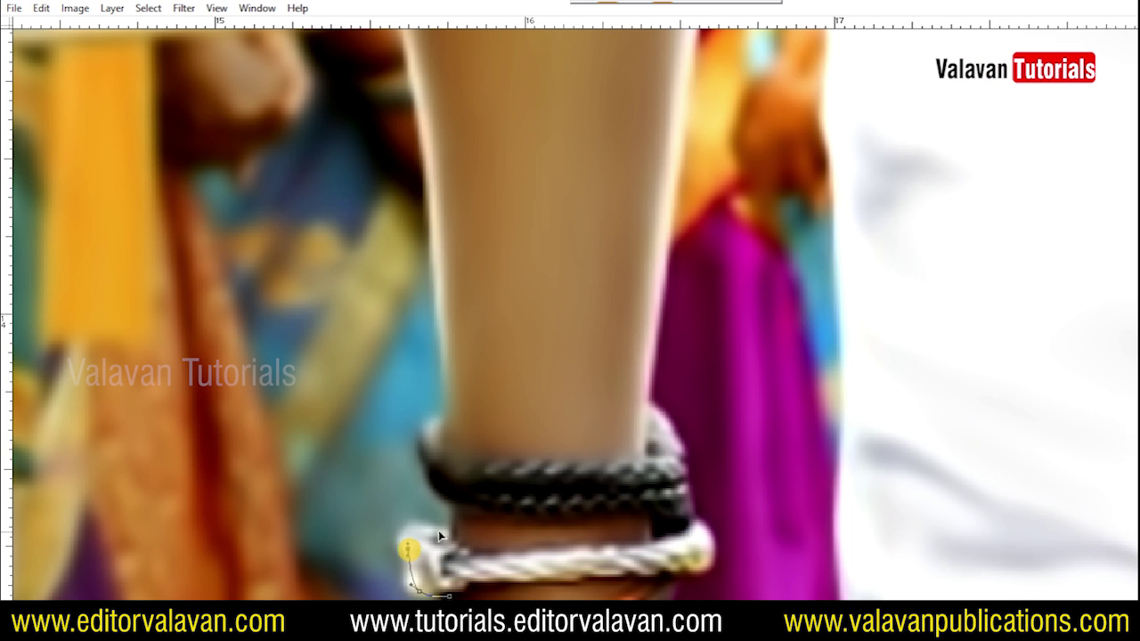
- Turn the traced path into a feathered selection, fill it white, and close the photo unsaved
key(ctrl+Return)
key(ctrl+0)
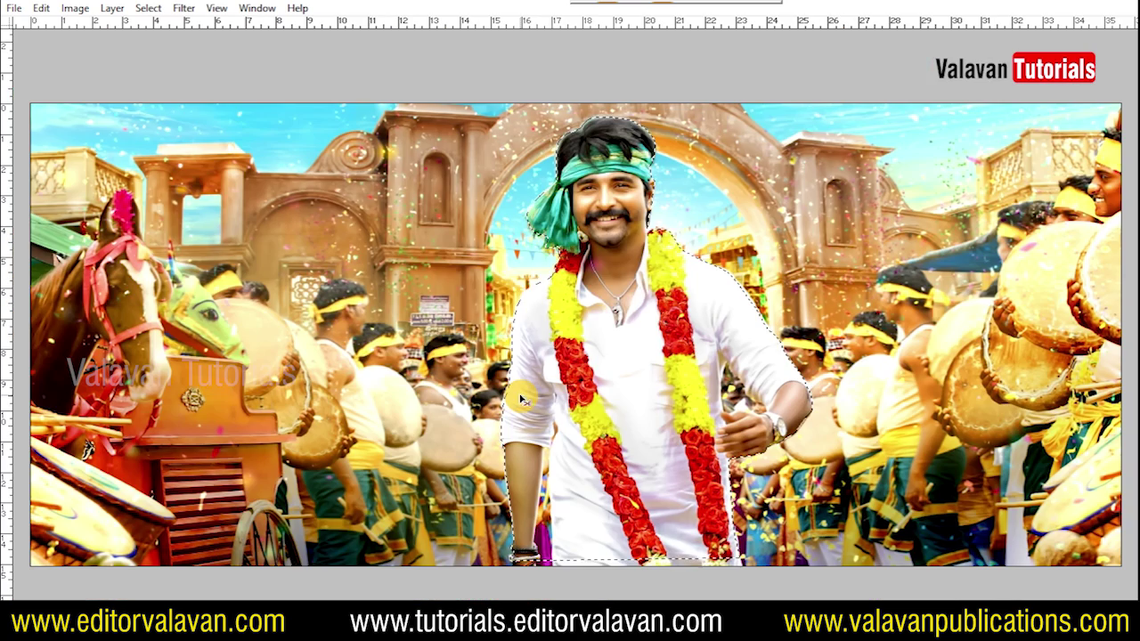
key(shift+F6)
key(Return)
key(Delete)
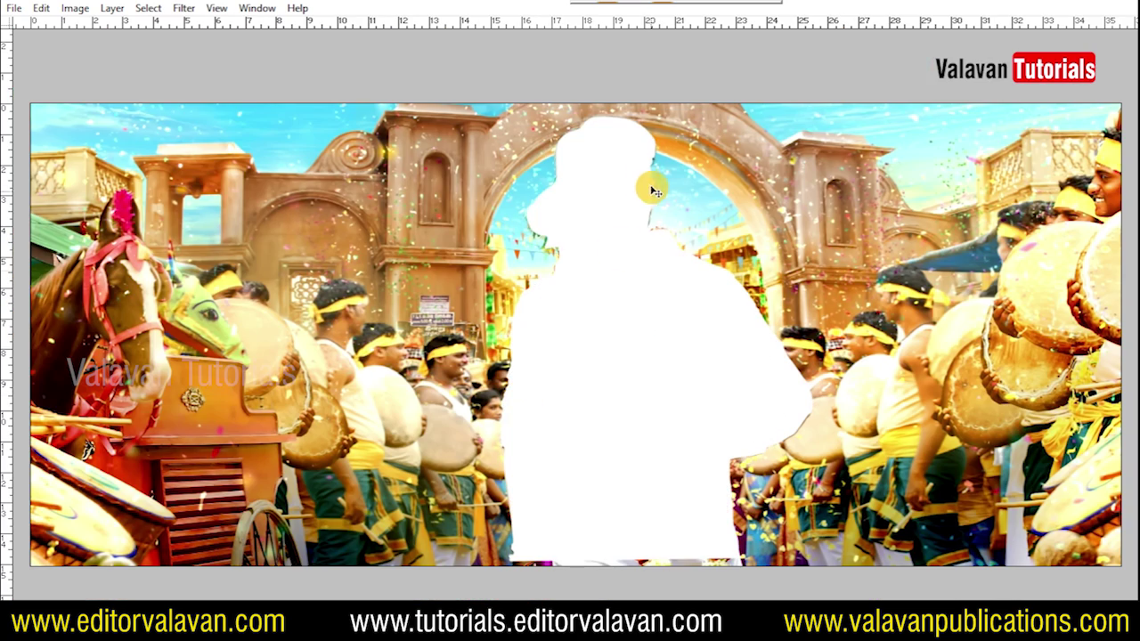
key(ctrl+w)
click(596, 235)
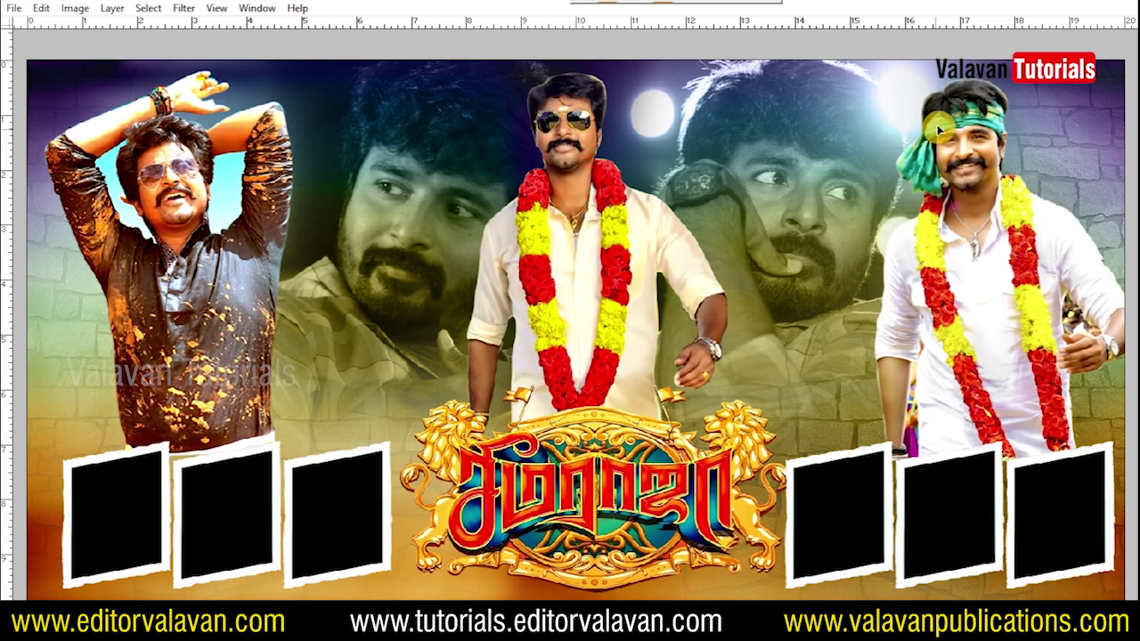
- Nudge the right hero slightly right and trace the gap between his arm and body
drag(944, 132, 951, 135)
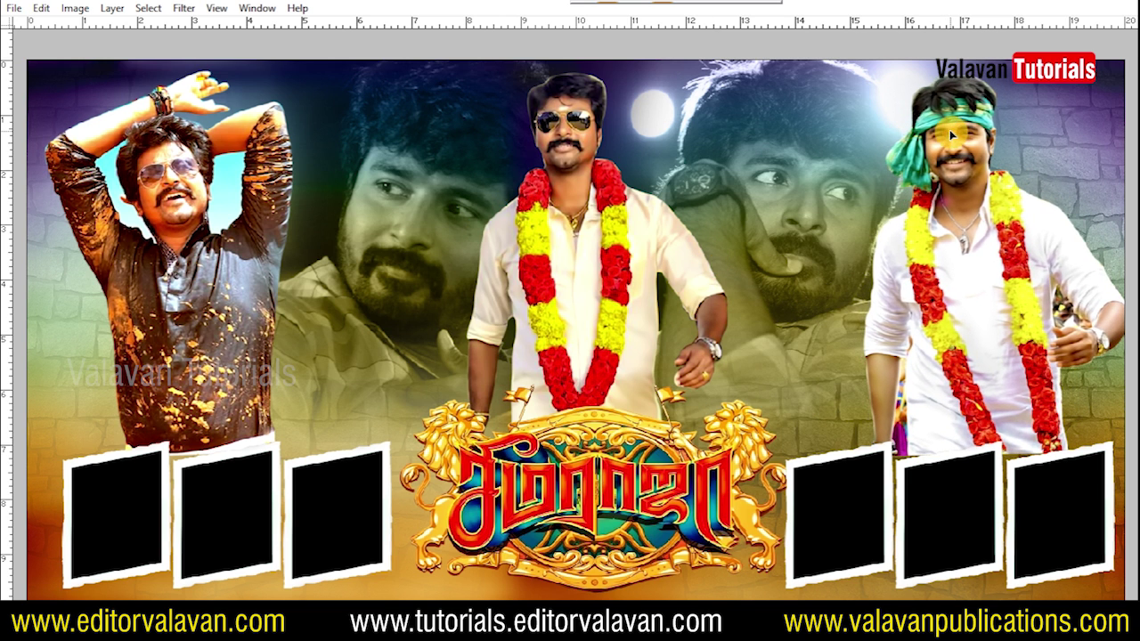
click(768, 163)
click(750, 127)
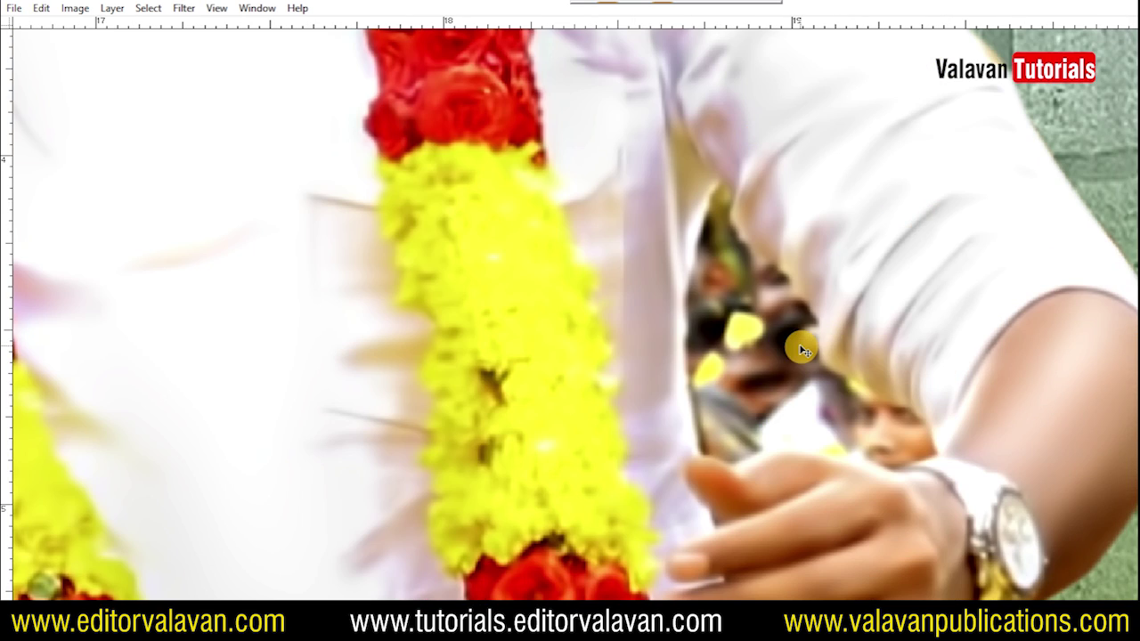
drag(681, 261, 687, 227)
mouse_move(918, 409)
mouse_down()
mouse_move(934, 450)
mouse_move(763, 450)
mouse_up()
- Feather the arm-gap selection and delete the background inside it to reveal the wall
key(ctrl+Return)
key(shift+F6)
key(Return)
key(Delete)
key(ctrl+0)
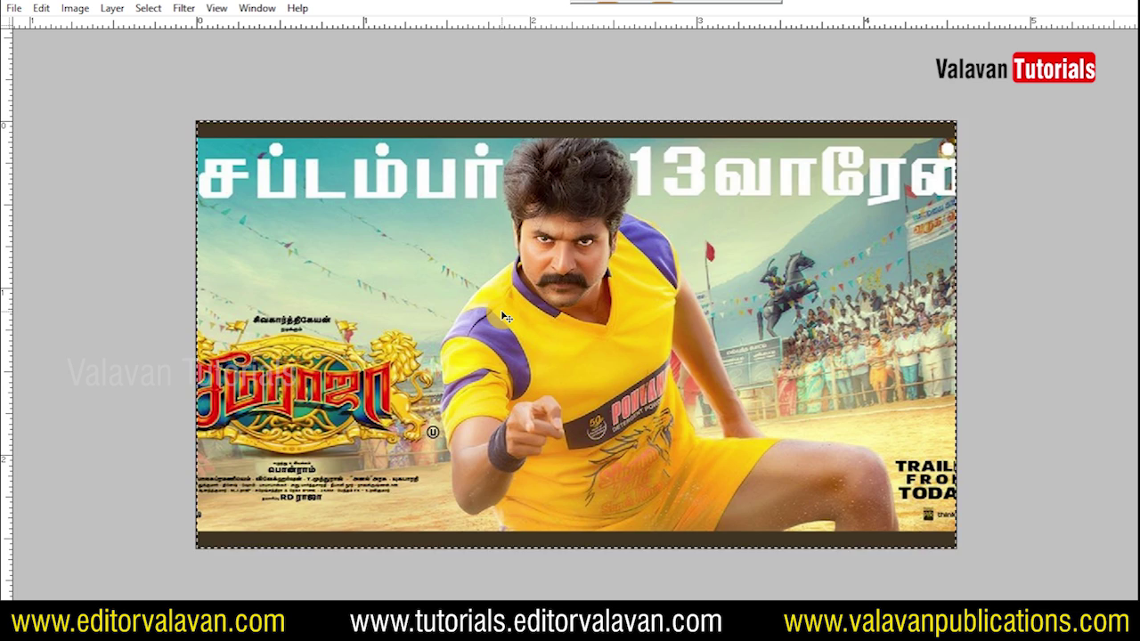
- Close the yellow-shirt poster unsaved and place its image at the banner's top-right
key(ctrl+w)
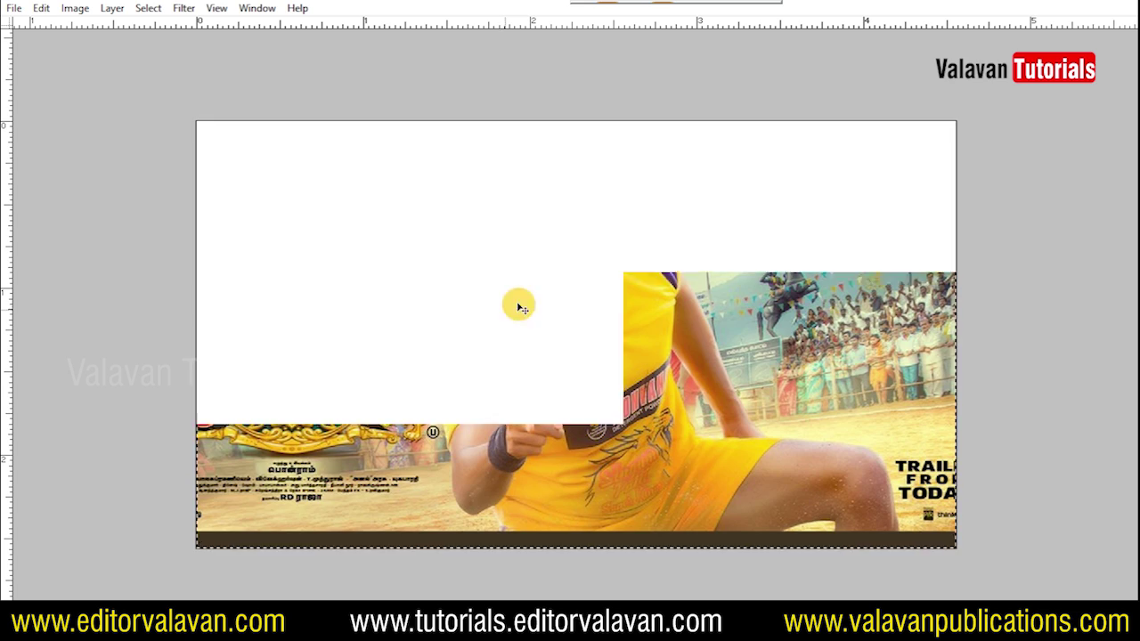
click(619, 236)
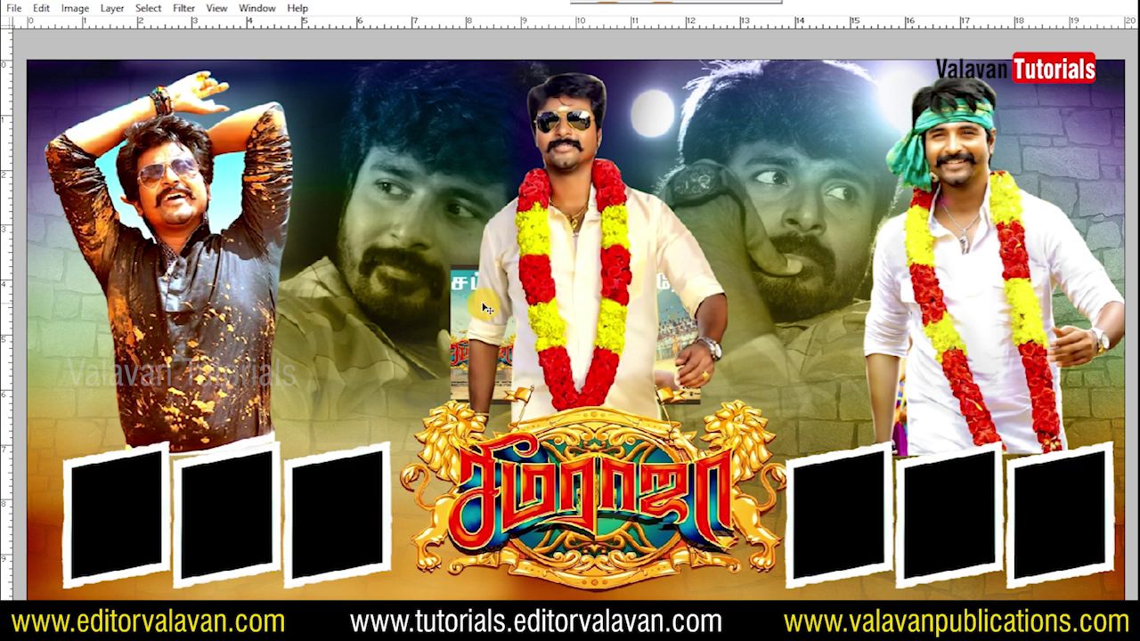
drag(485, 308, 825, 201)
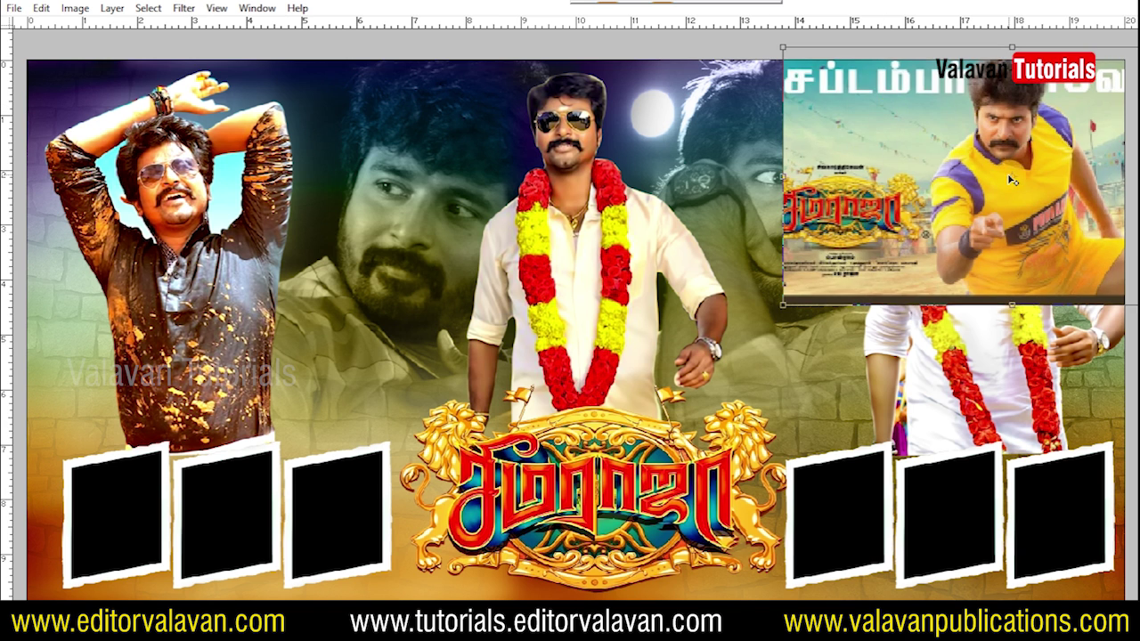
drag(920, 167, 968, 159)
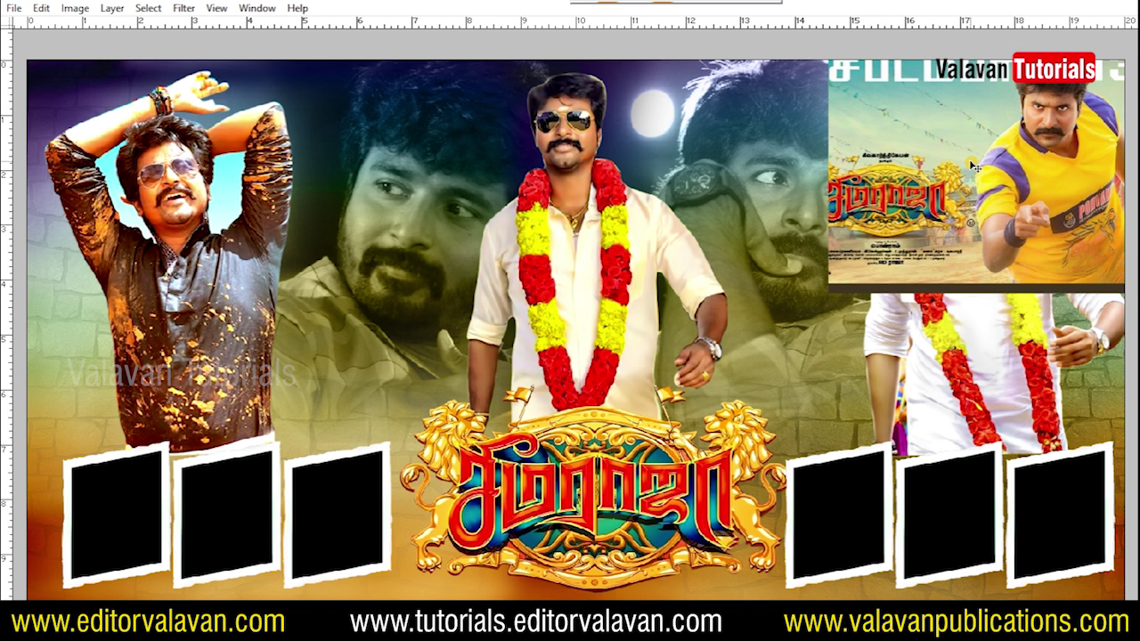
- Fade the top-right image, settling on 55% opacity with Luminosity blending
key(5)
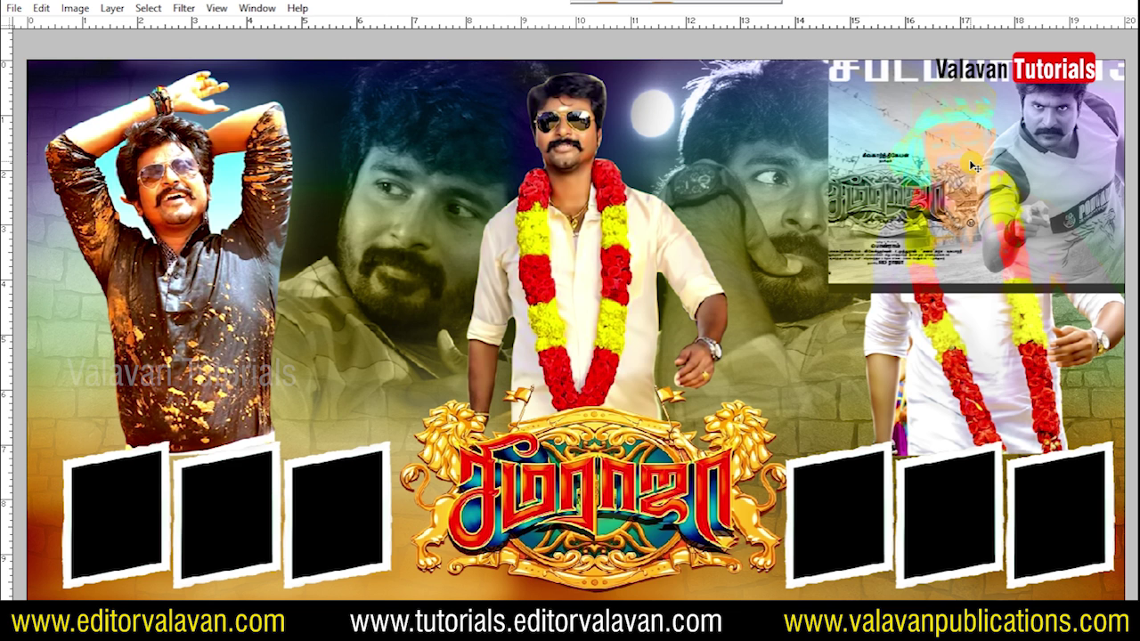
key(Delete)
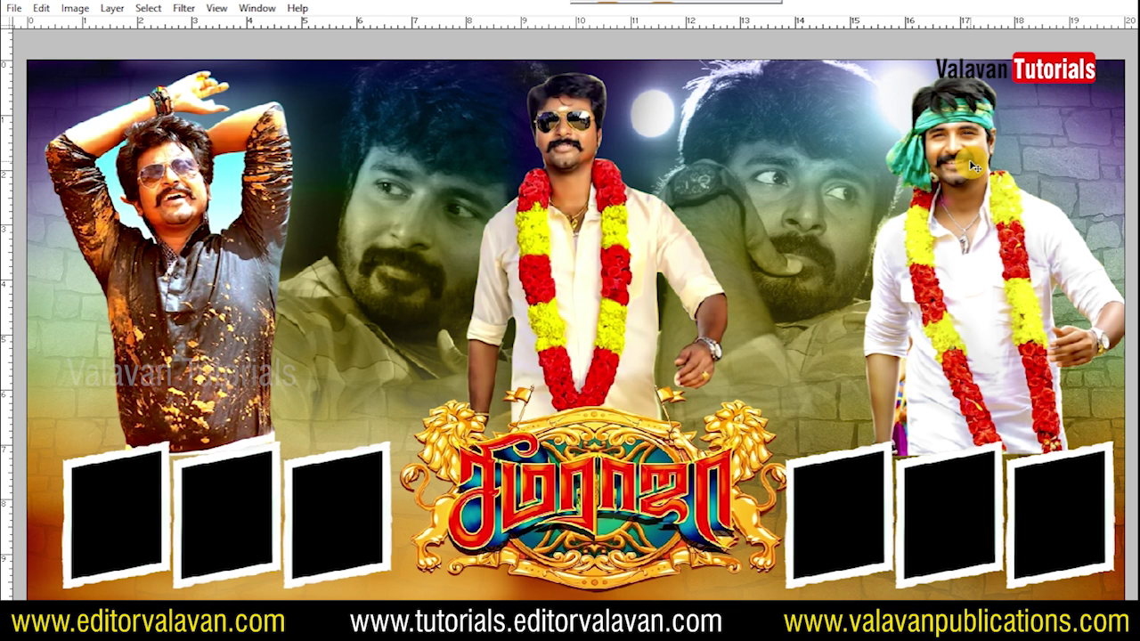
key(ctrl+z)
key(0)
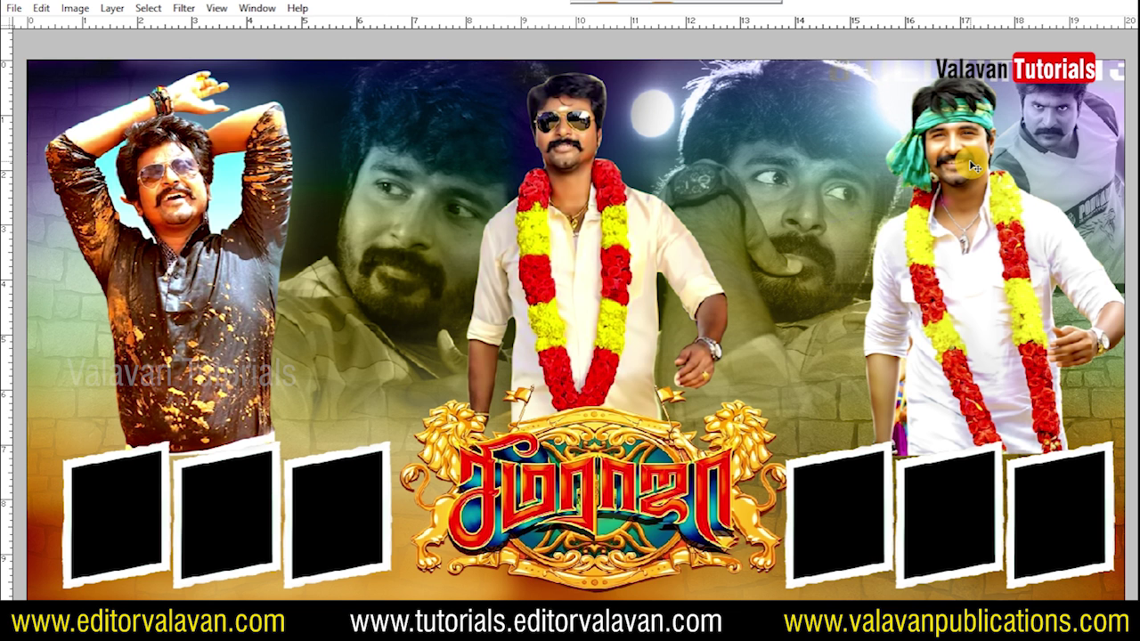
key(ctrl+z)
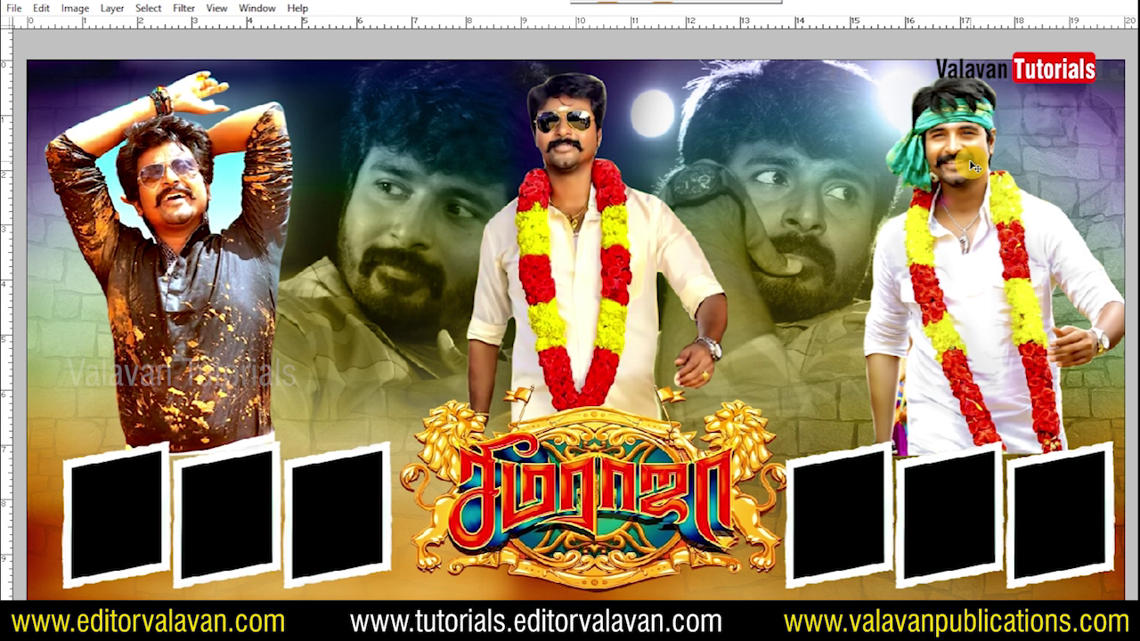
key(ctrl+z)
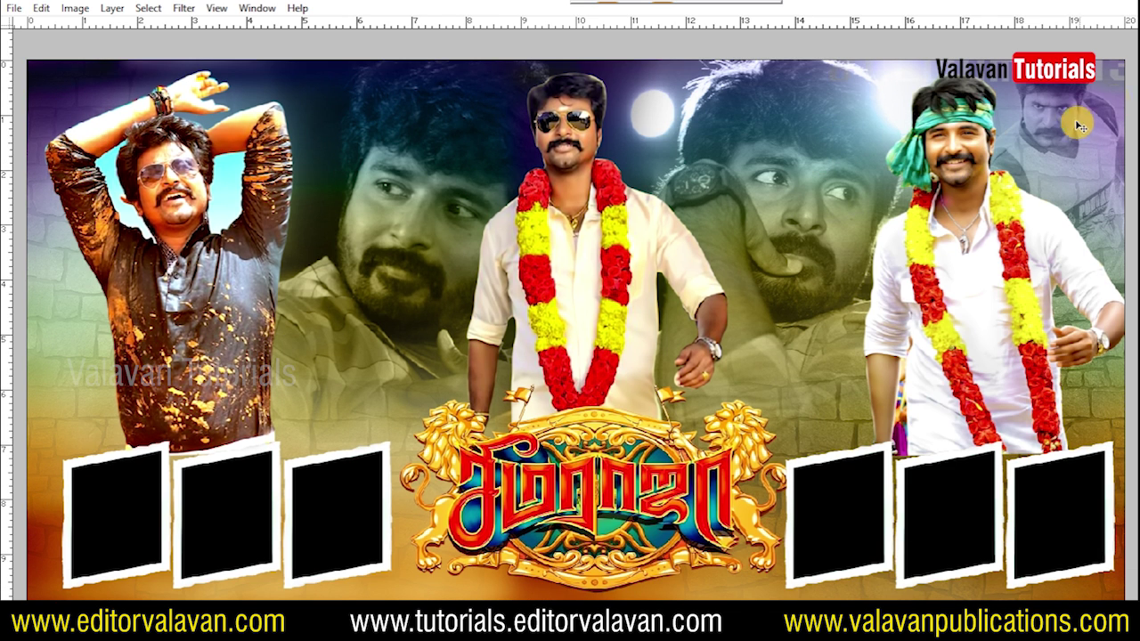
key(Tab)
click(1051, 173)
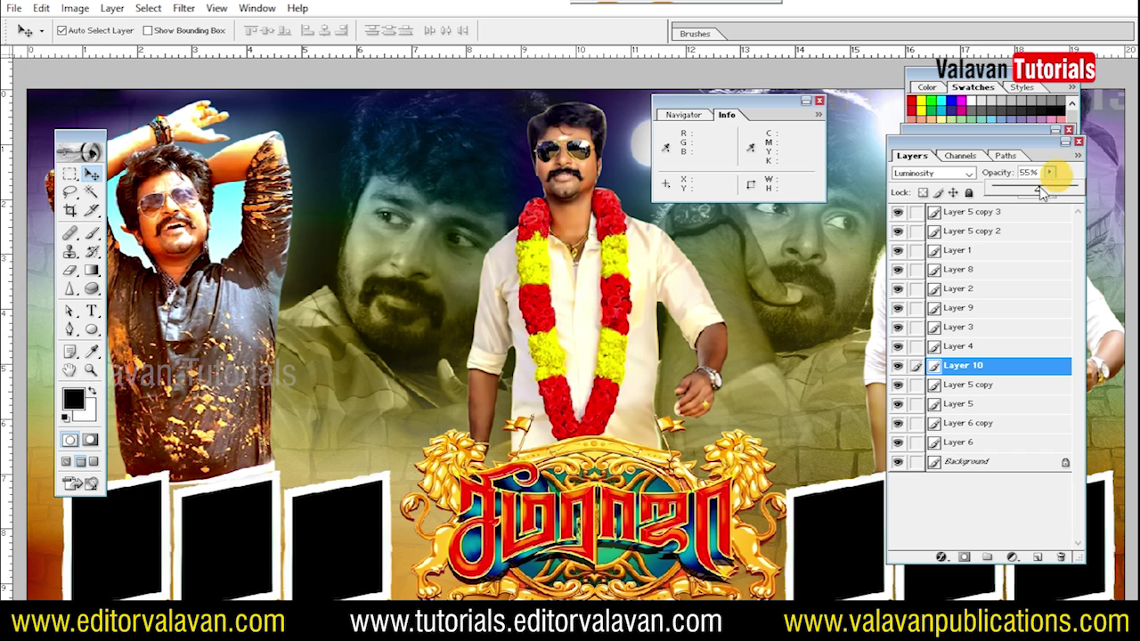
drag(1036, 194, 1101, 163)
key(Tab)
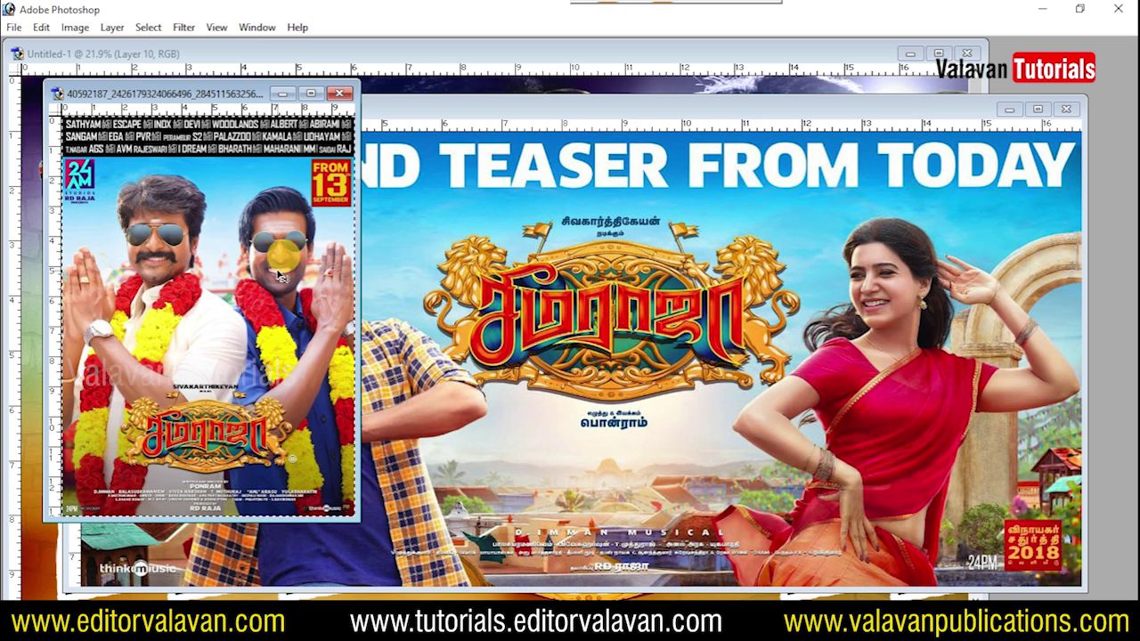
- Cut the pictures out of the white poster and teaser poster, closing both without saving
key(ctrl+a)
key(ctrl+x)
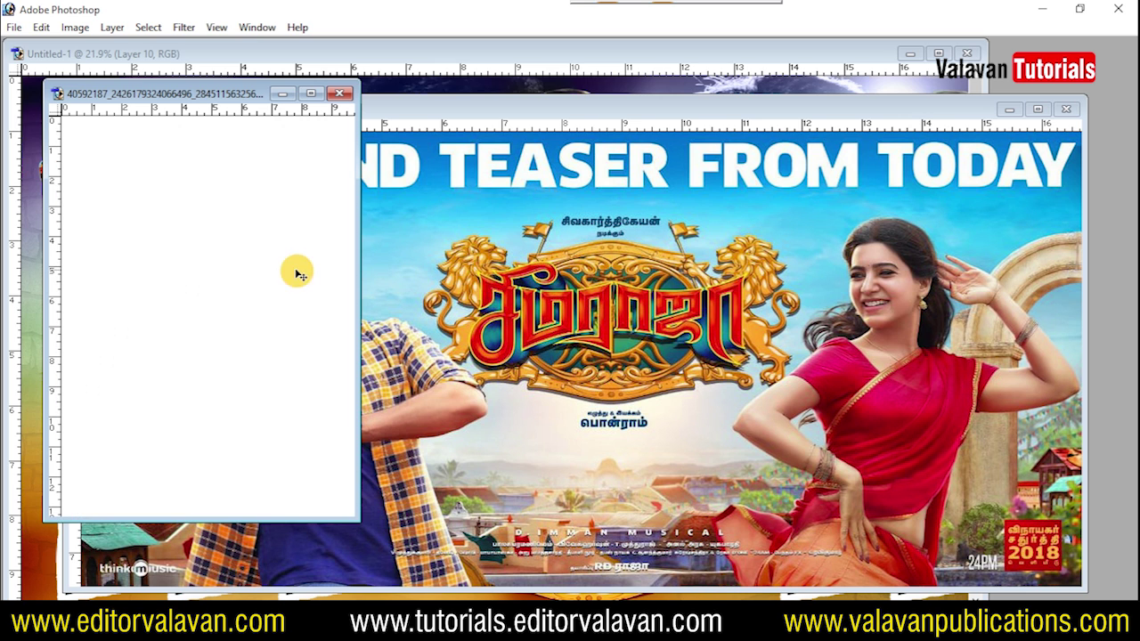
key(ctrl+w)
click(590, 244)
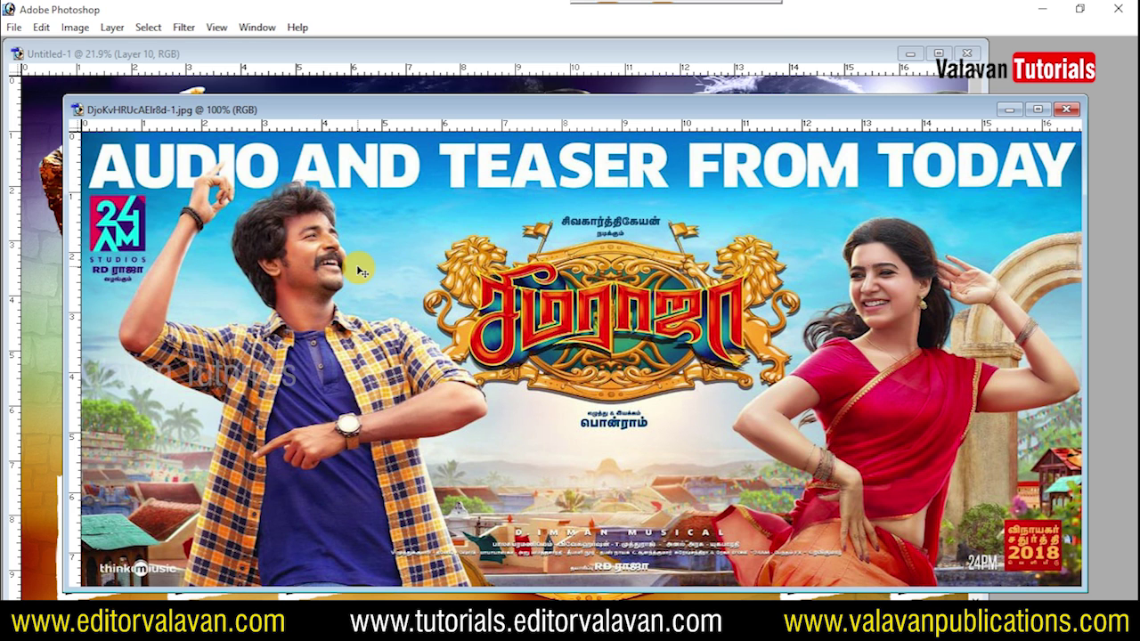
key(f)
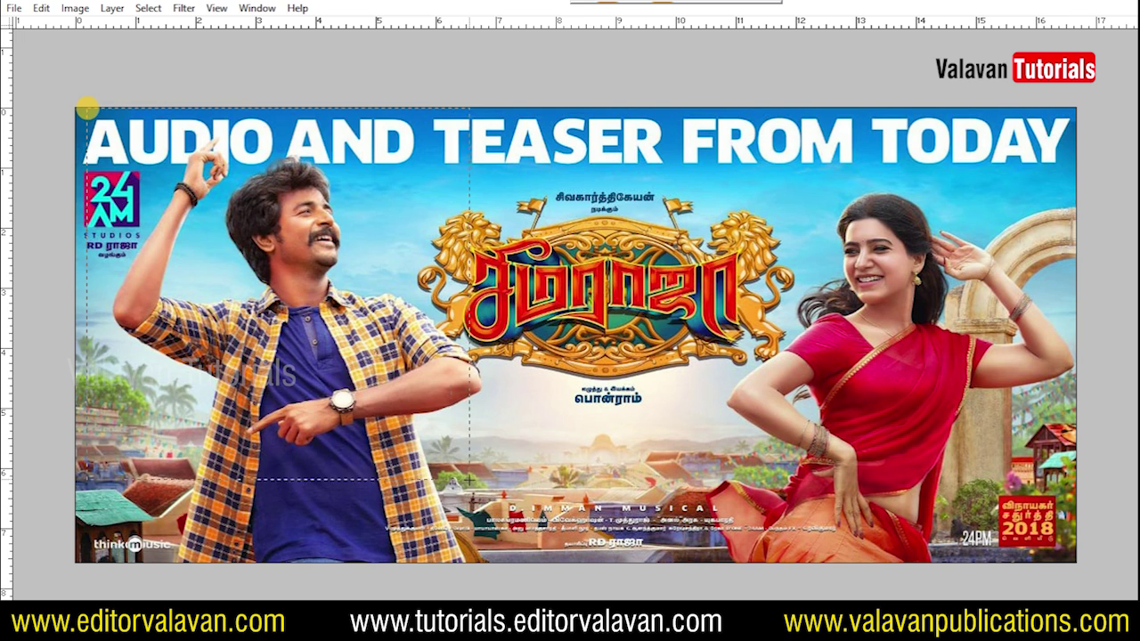
drag(469, 480, 485, 510)
key(ctrl+w)
click(598, 234)
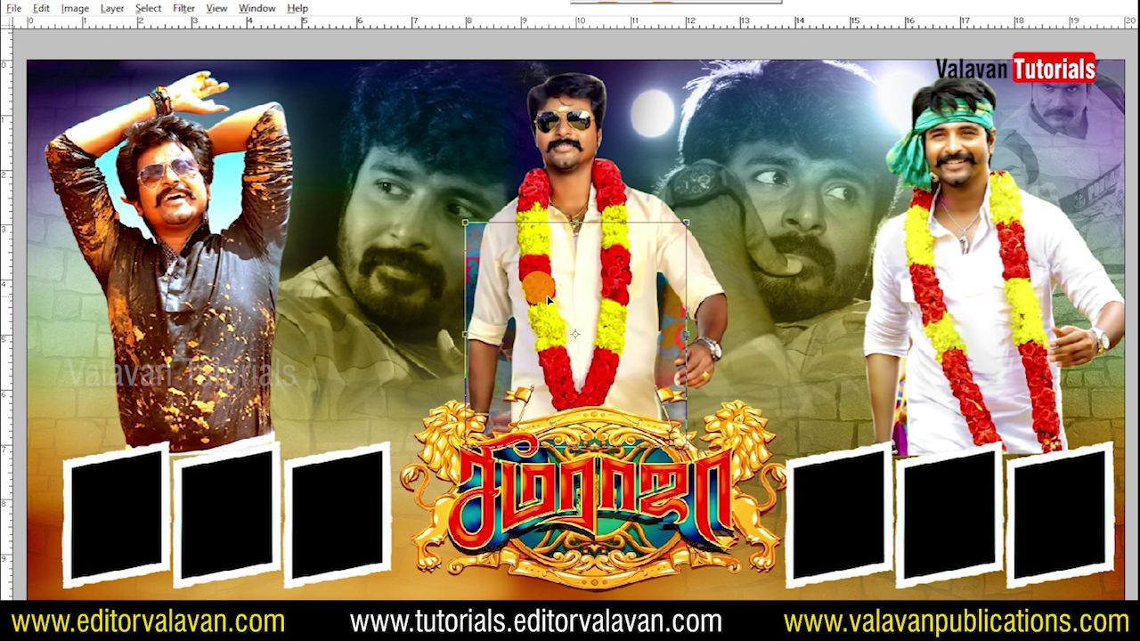
- Paste the teaser picture into the banner, scaled behind the central hero at top-left
key(ctrl+v)
drag(160, 130, 120, 112)
mouse_move(215, 244)
mouse_down()
mouse_move(54, 405)
mouse_move(35, 242)
mouse_move(45, 295)
mouse_up()
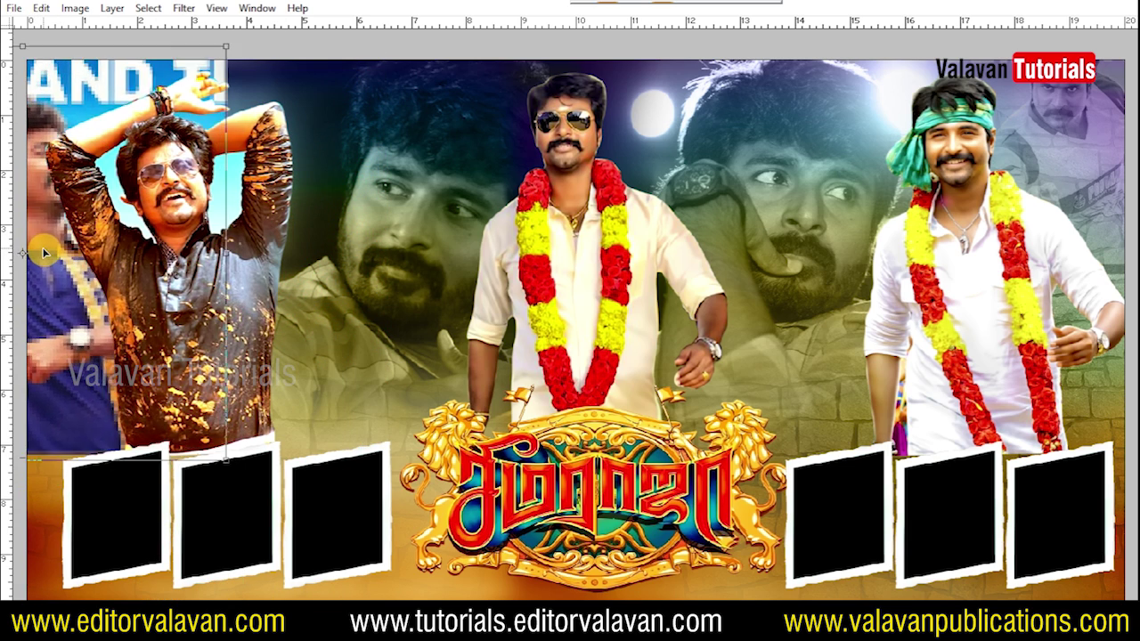
key(Return)
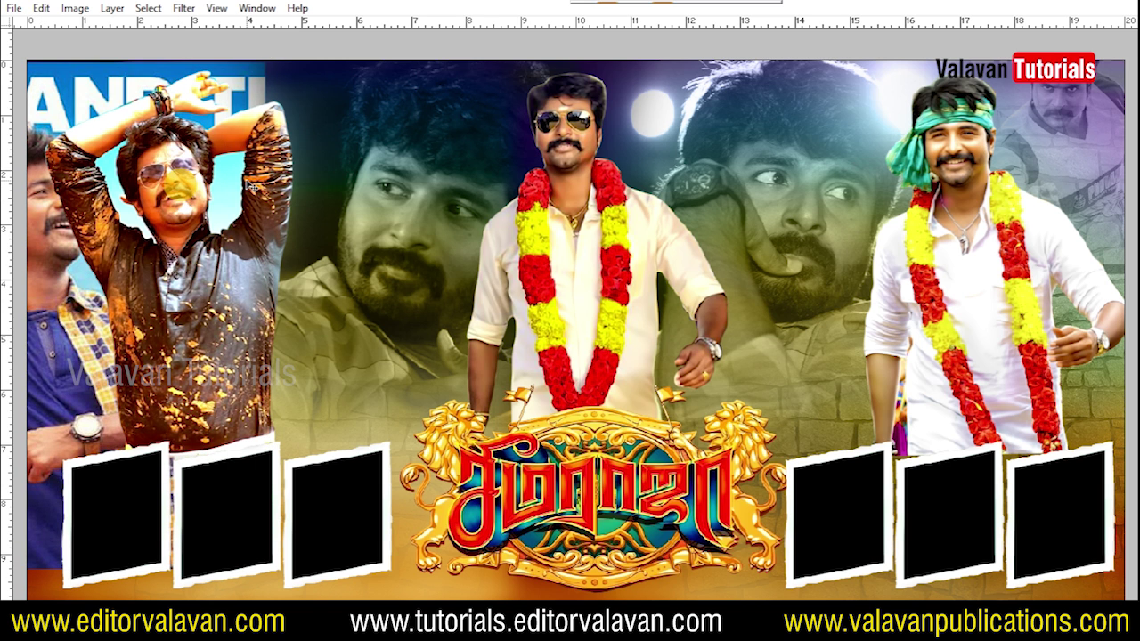
- Fade out the background figure's top and lettering with a large soft eraser
click(252, 185)
key(b)
drag(222, 54, 312, 98)
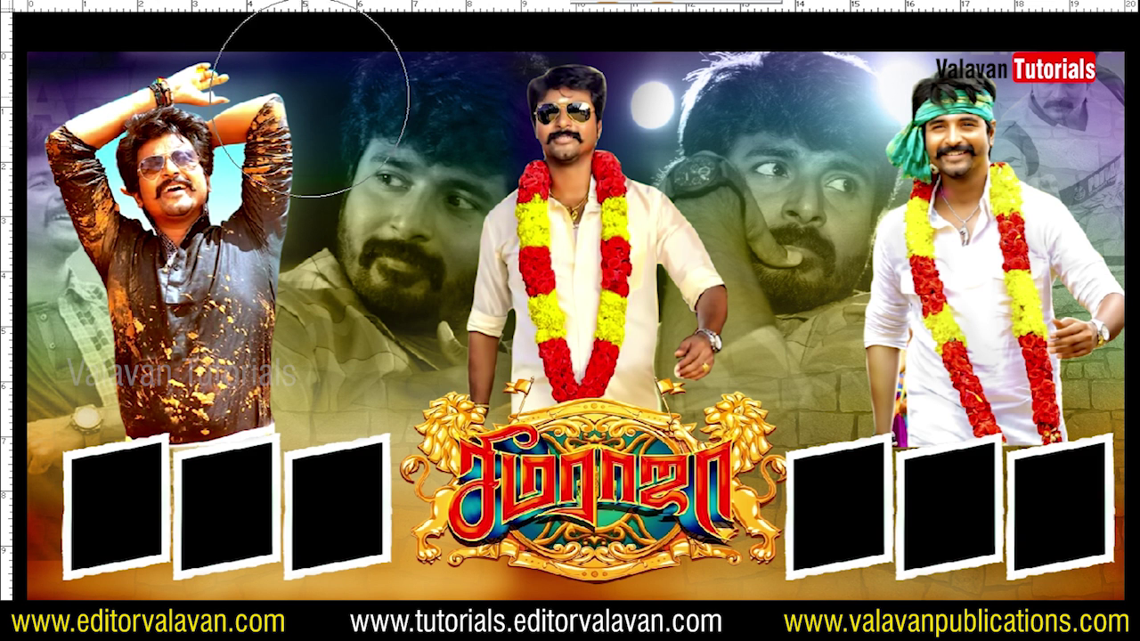
- Fit the poster on screen, select Layer 8, and set the eraser brush to 600
key(z)
right_click(448, 311)
click(476, 316)
key(Tab)
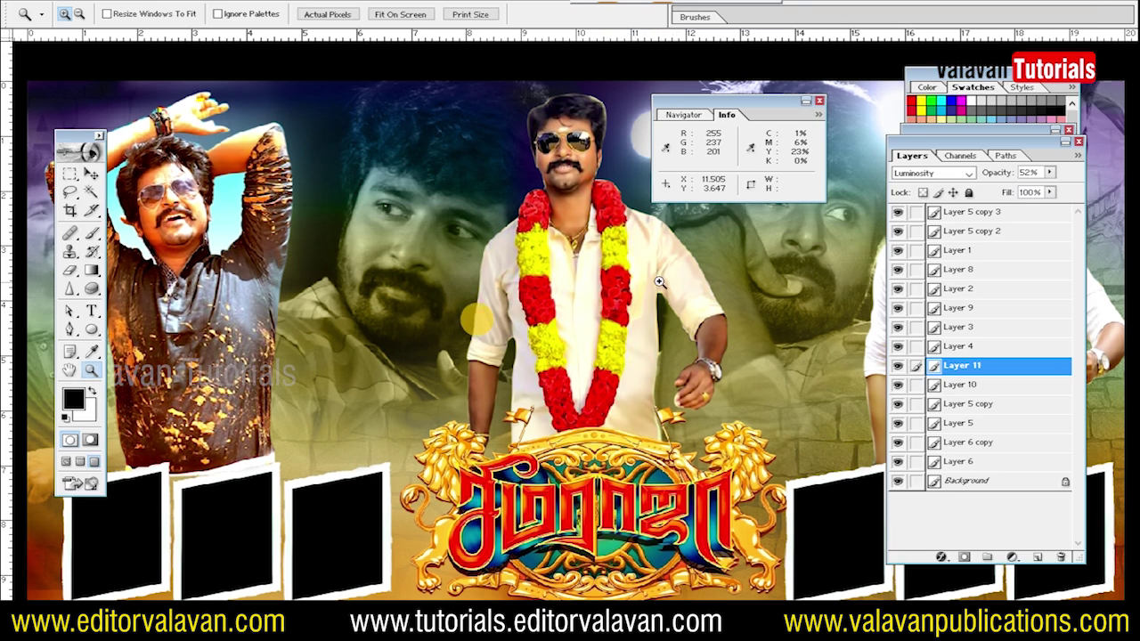
key(f)
key(f)
key(Tab)
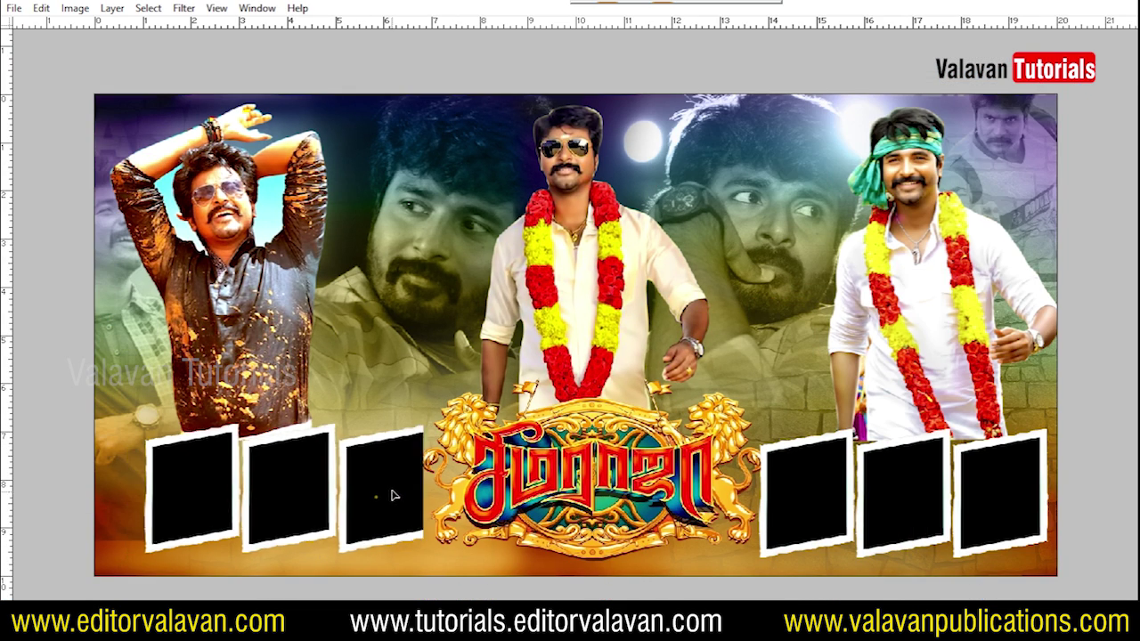
key(Tab)
ctrl+click(374, 499)
key(e)
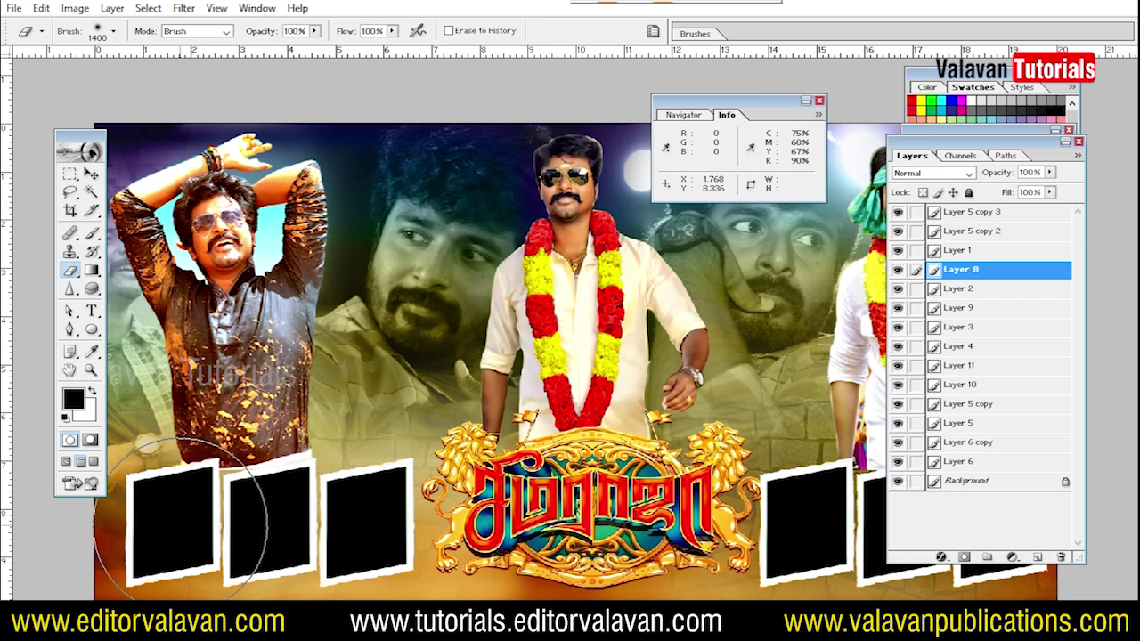
key(bracketleft)
key(bracketleft)
key(bracketleft)
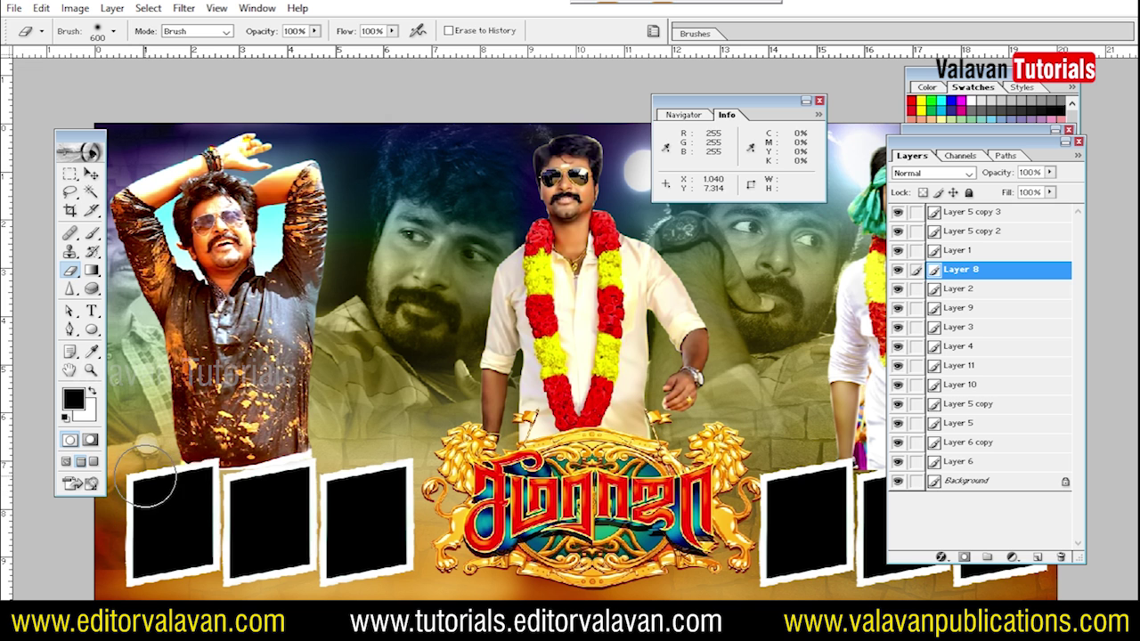
key(Tab)
- Stretch the left hero figure wider to the right with Free Transform
key(ctrl+t)
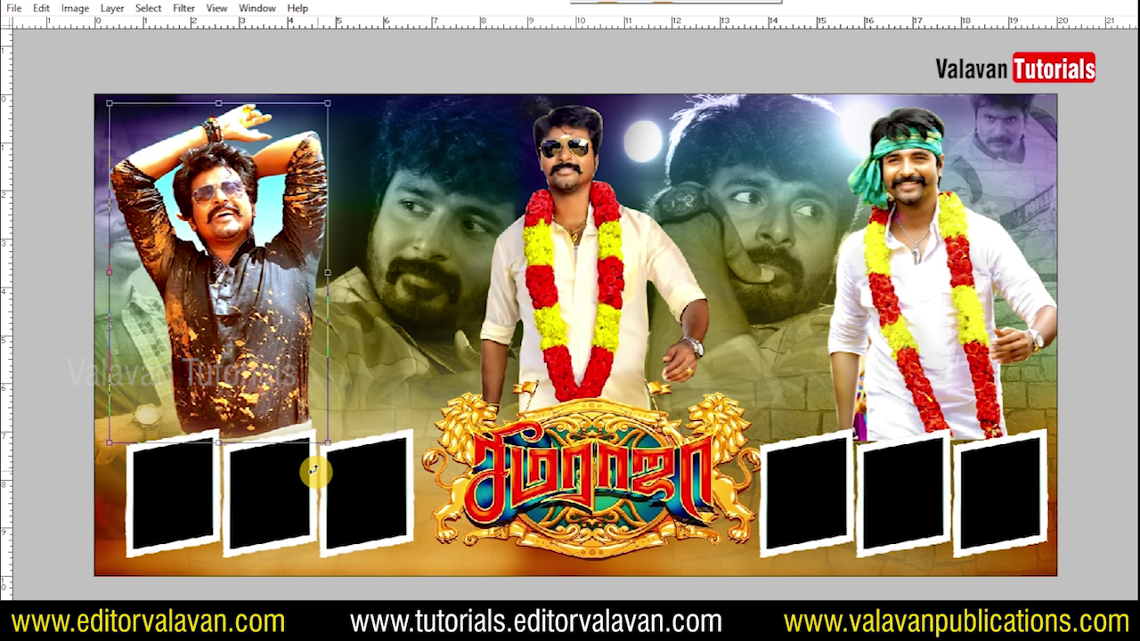
drag(326, 452, 338, 452)
key(Return)
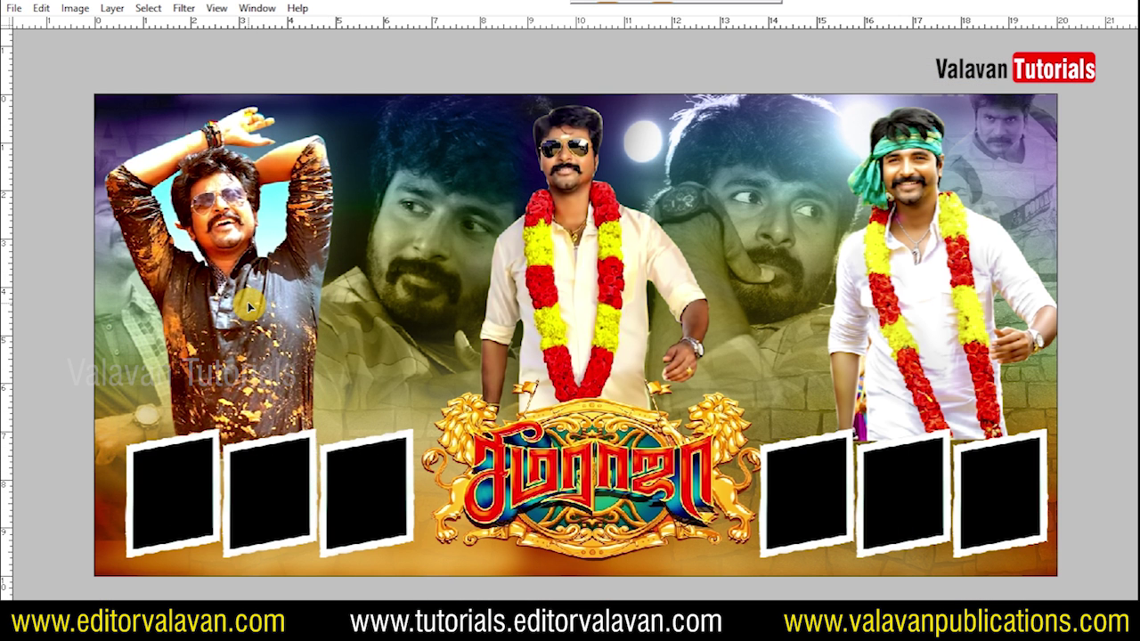
click(343, 326)
right_click(593, 376)
click(615, 373)
key(Tab)
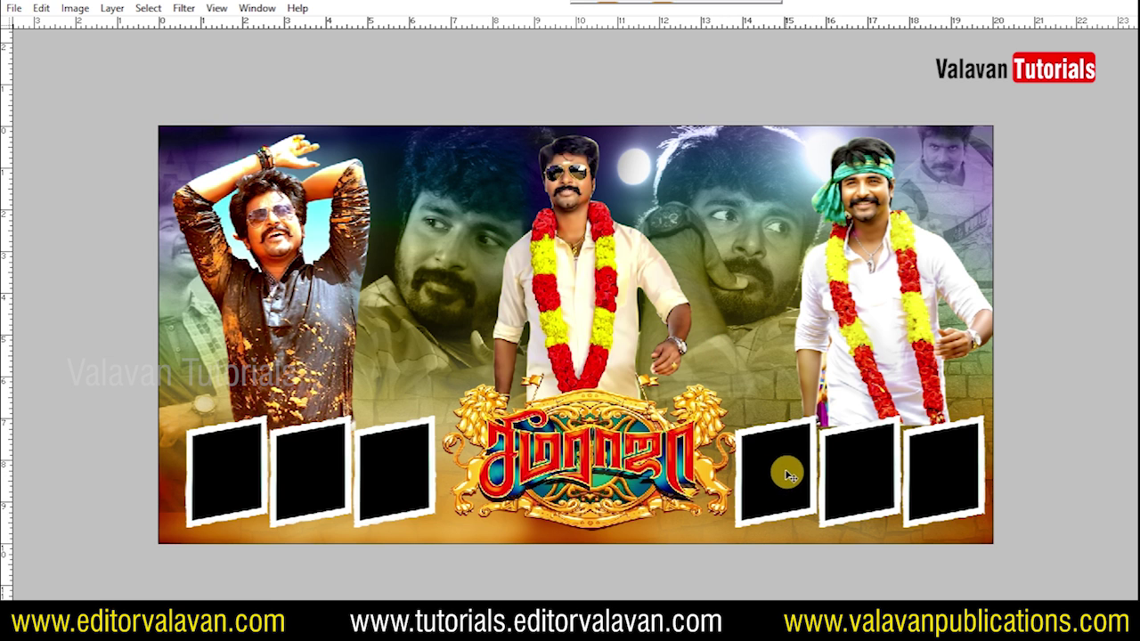
- Reposition the photo frames and move the green-headband figure to the centre
drag(787, 475, 767, 479)
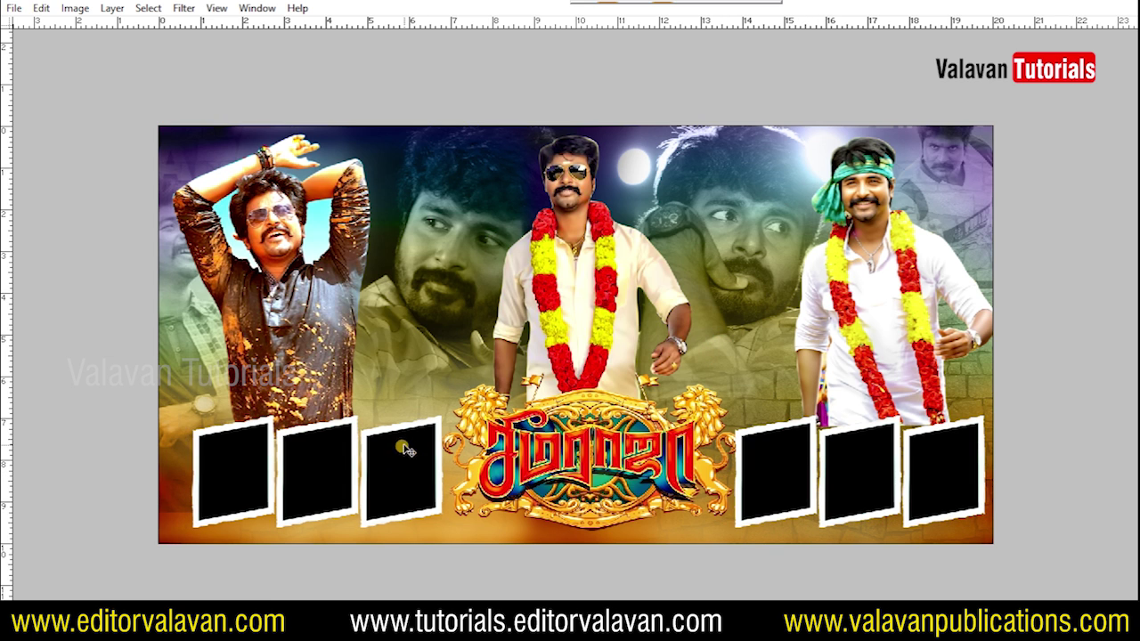
drag(841, 466, 835, 445)
key(ctrl+0)
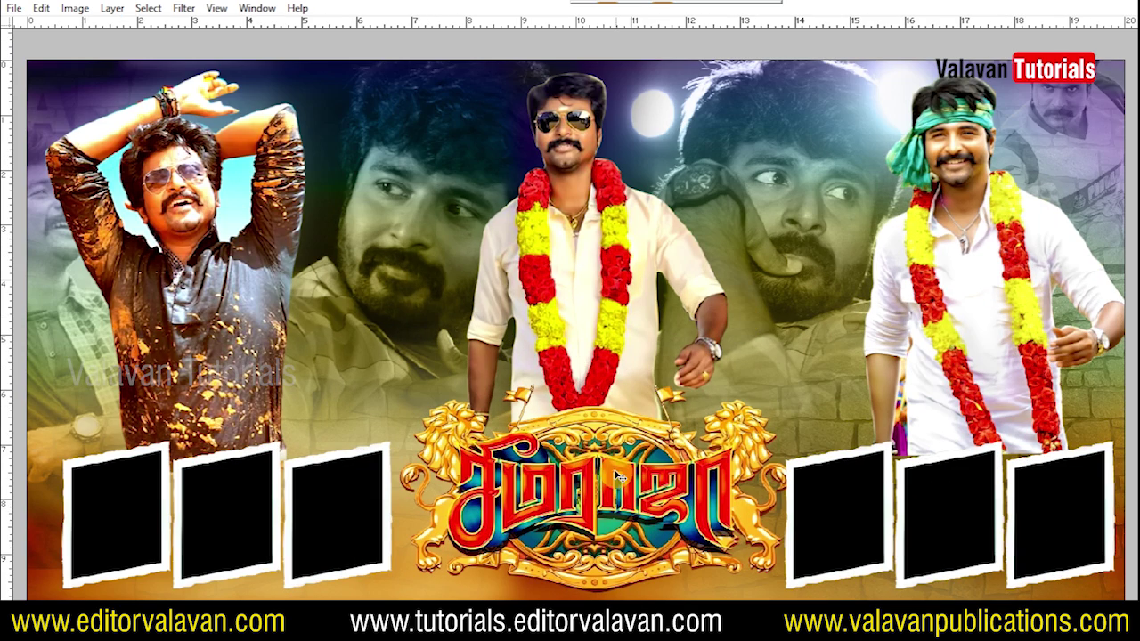
key(ctrl+minus)
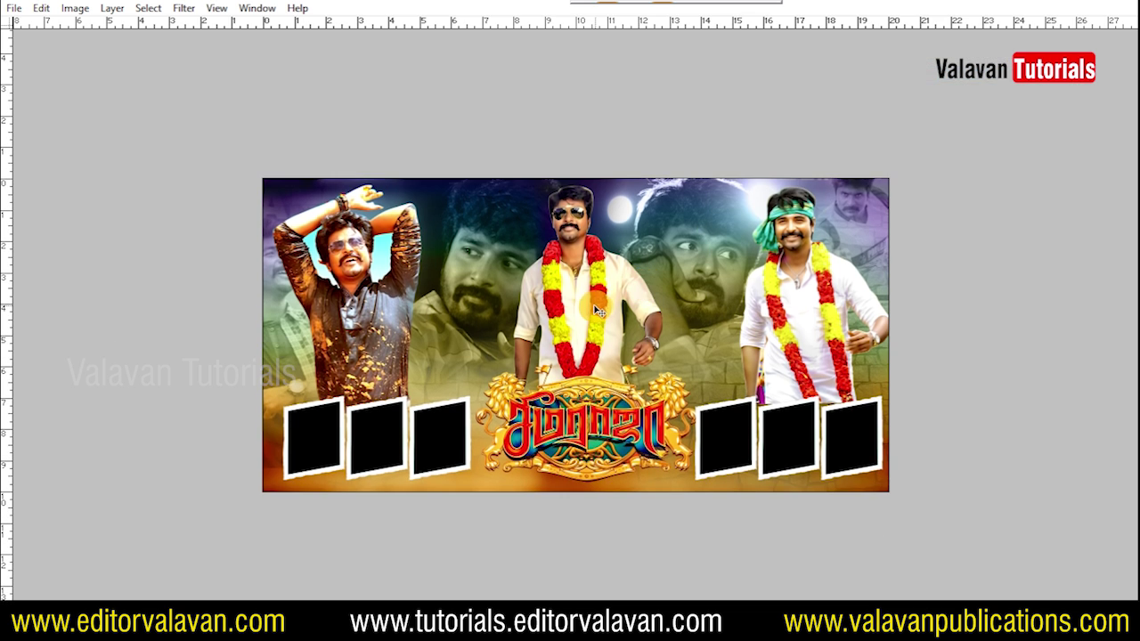
mouse_move(816, 313)
mouse_down()
mouse_move(684, 323)
mouse_move(800, 314)
mouse_up()
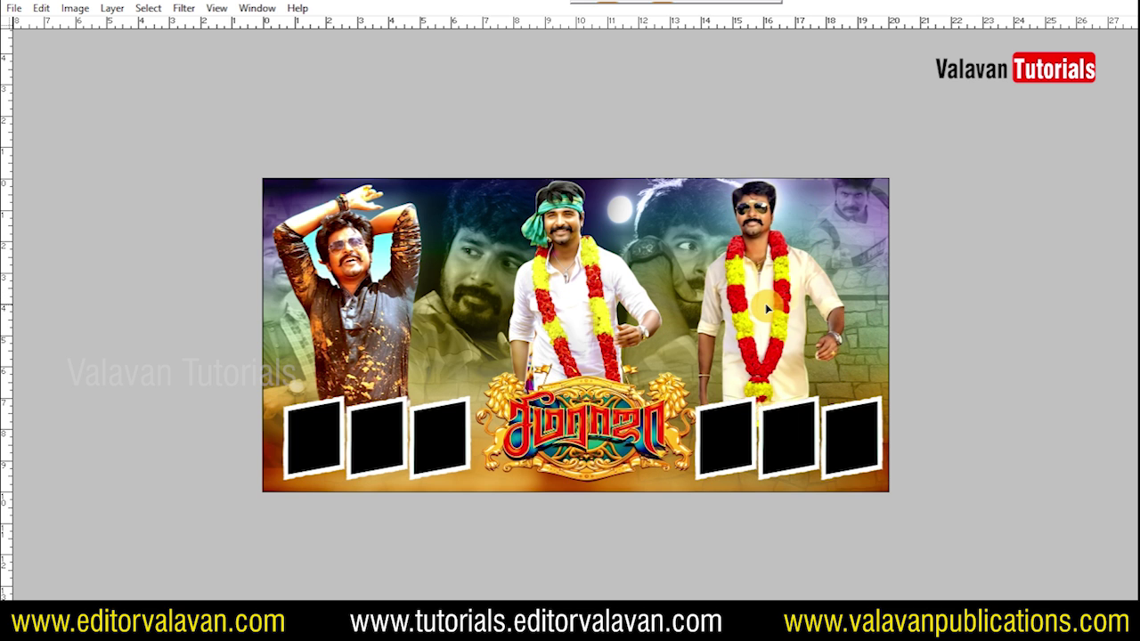
- Nudge the green-headband figure right and delete the sunglasses figure layer
drag(583, 334, 595, 329)
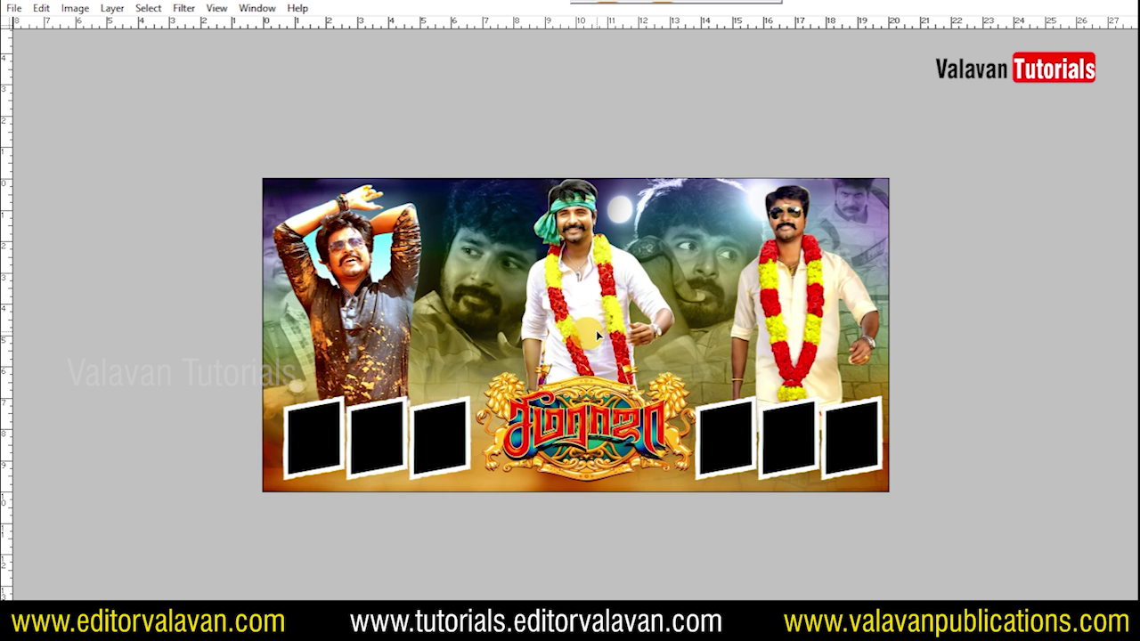
click(112, 8)
mouse_move(138, 64)
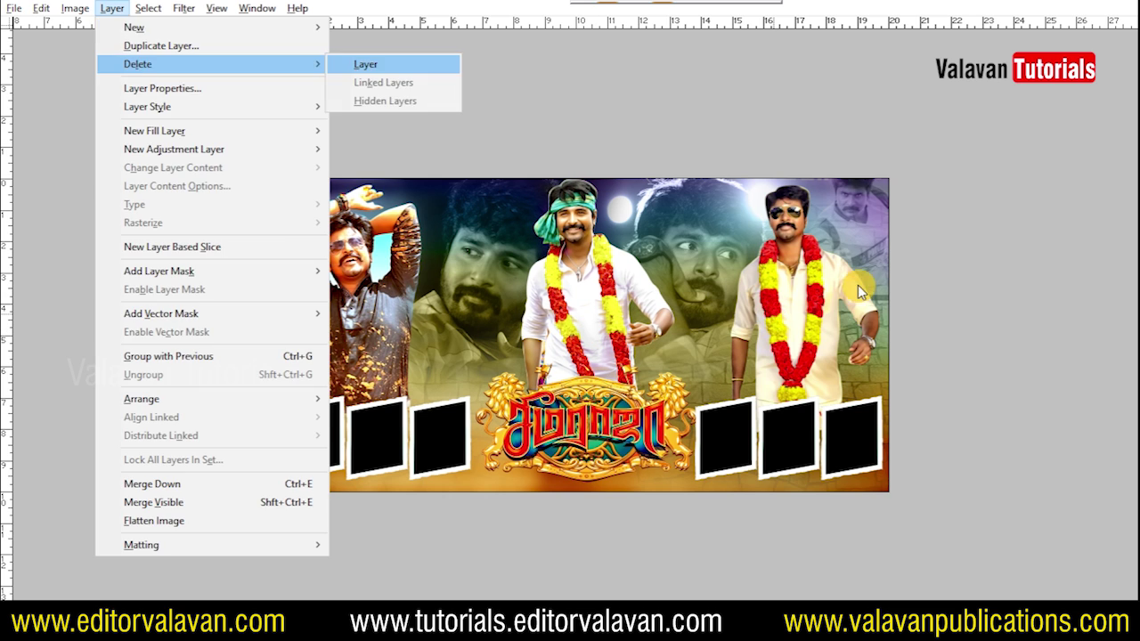
click(364, 62)
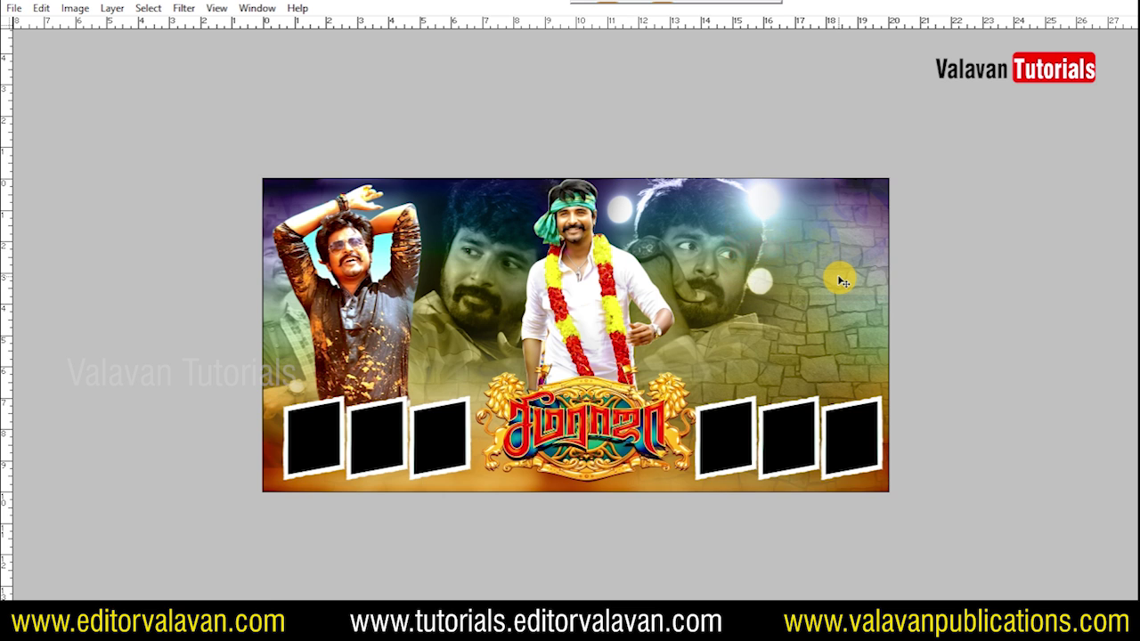
- Enlarge the yellow-jersey photo with Free Transform, shifting it down-left
key(ctrl+t)
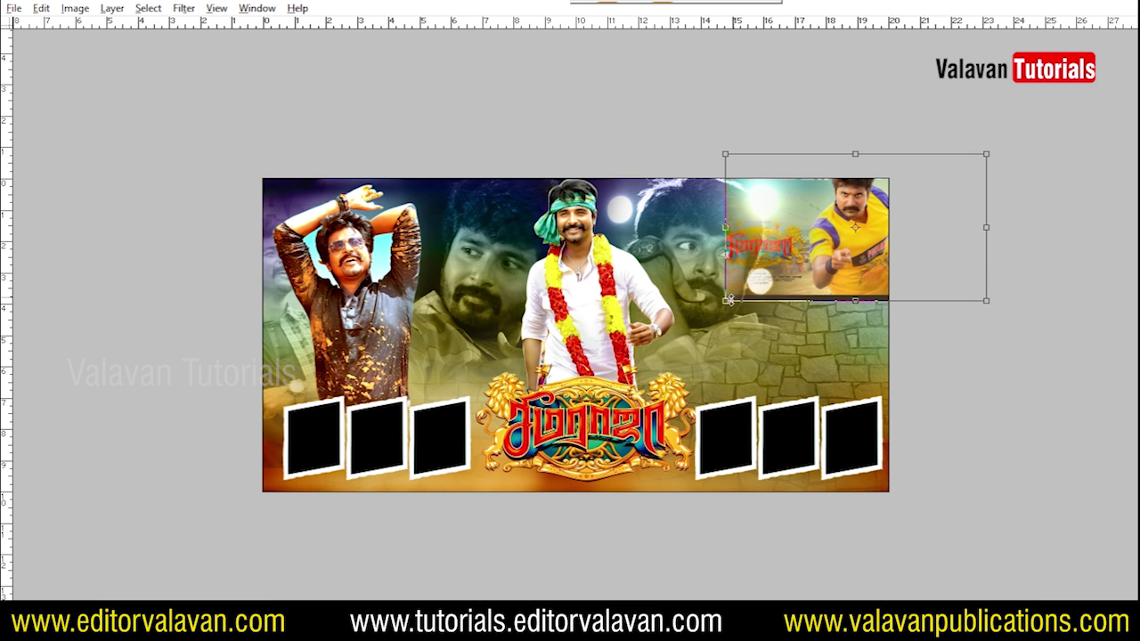
drag(726, 325, 615, 347)
drag(835, 266, 835, 350)
key(Return)
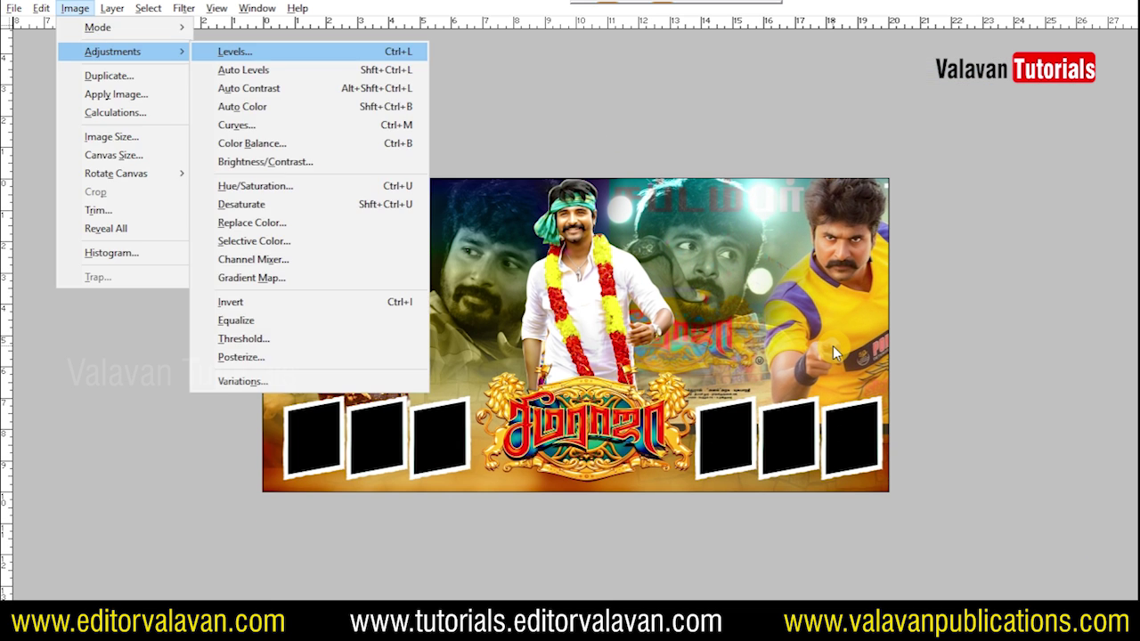
- Erase the logo behind the middle face and the graffiti near the raised hand
key(Tab)
key(Tab)
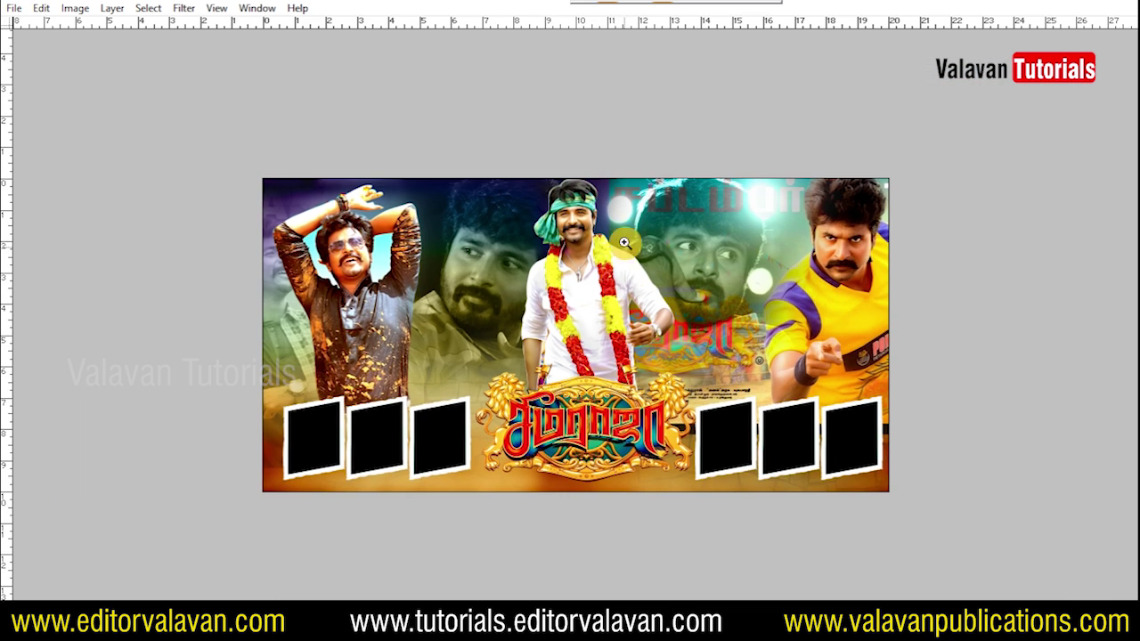
key(ctrl+plus)
key(ctrl+plus)
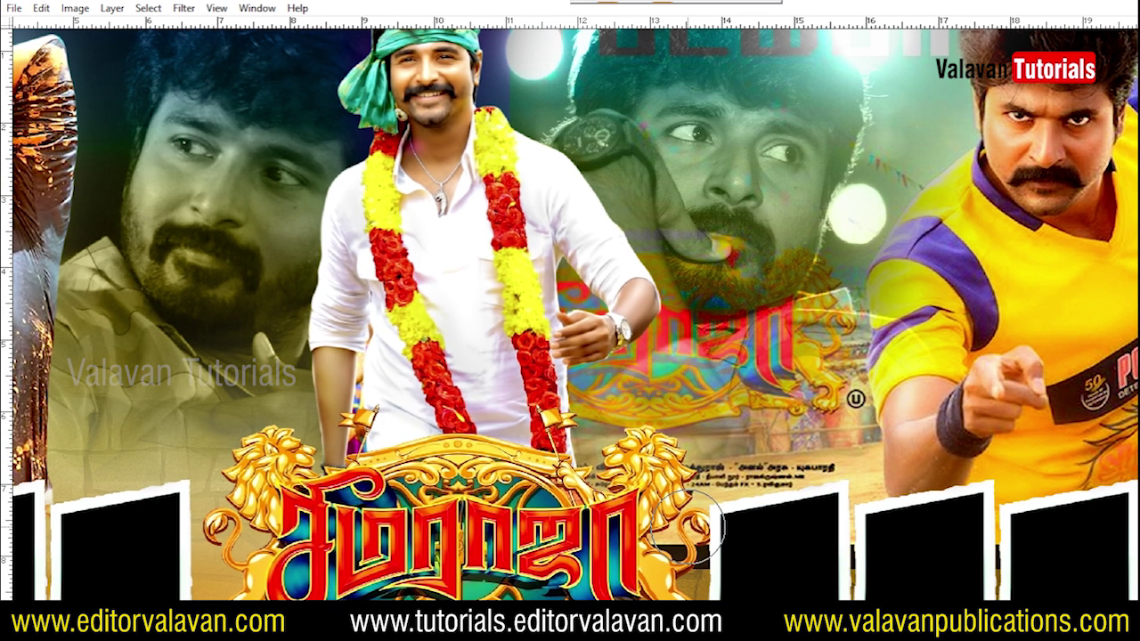
drag(691, 525, 677, 356)
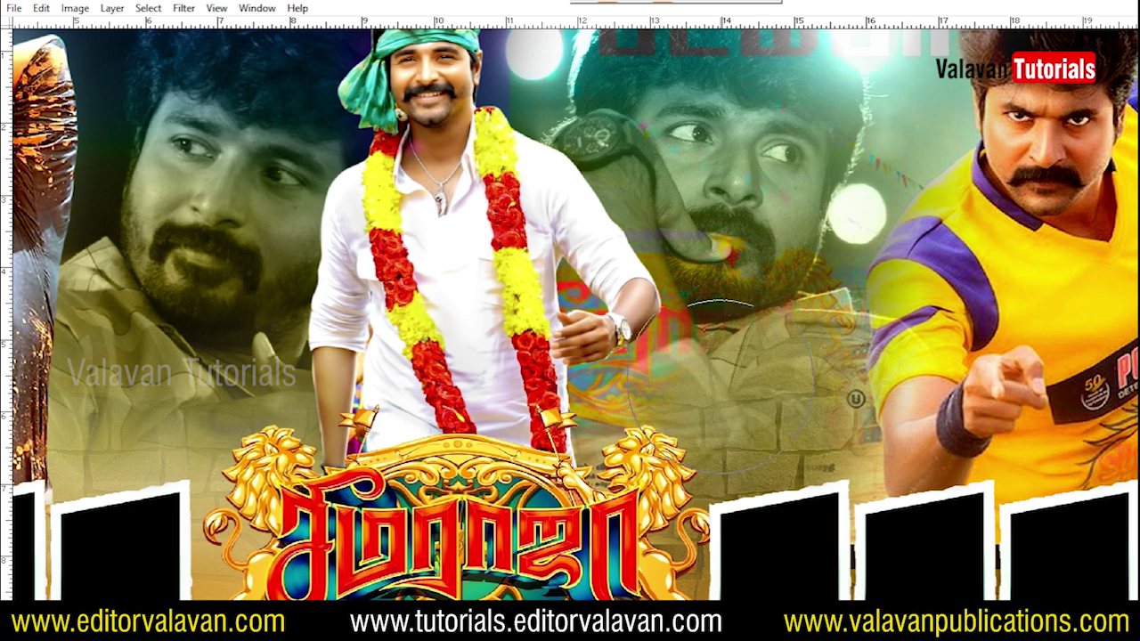
drag(614, 410, 686, 240)
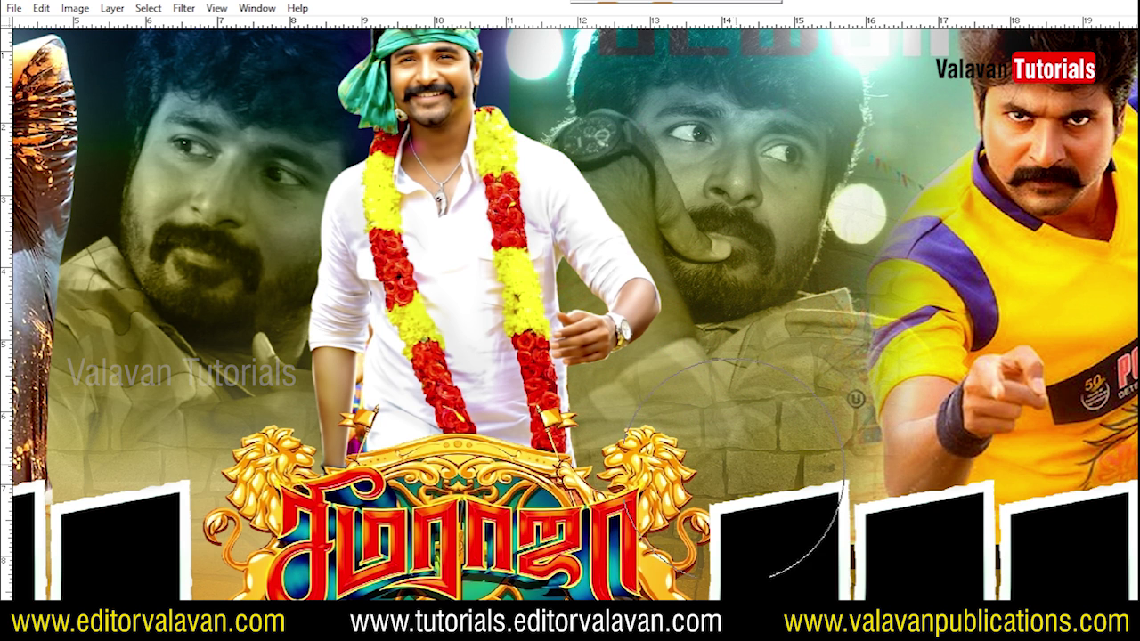
scroll(570, 309, up, 1)
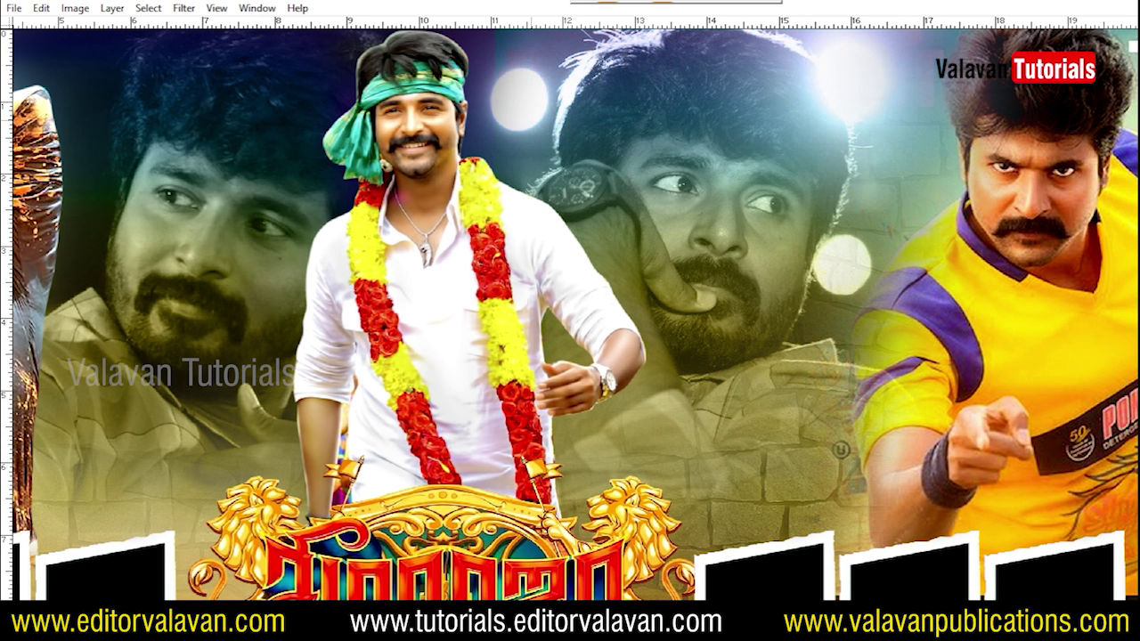
key(z)
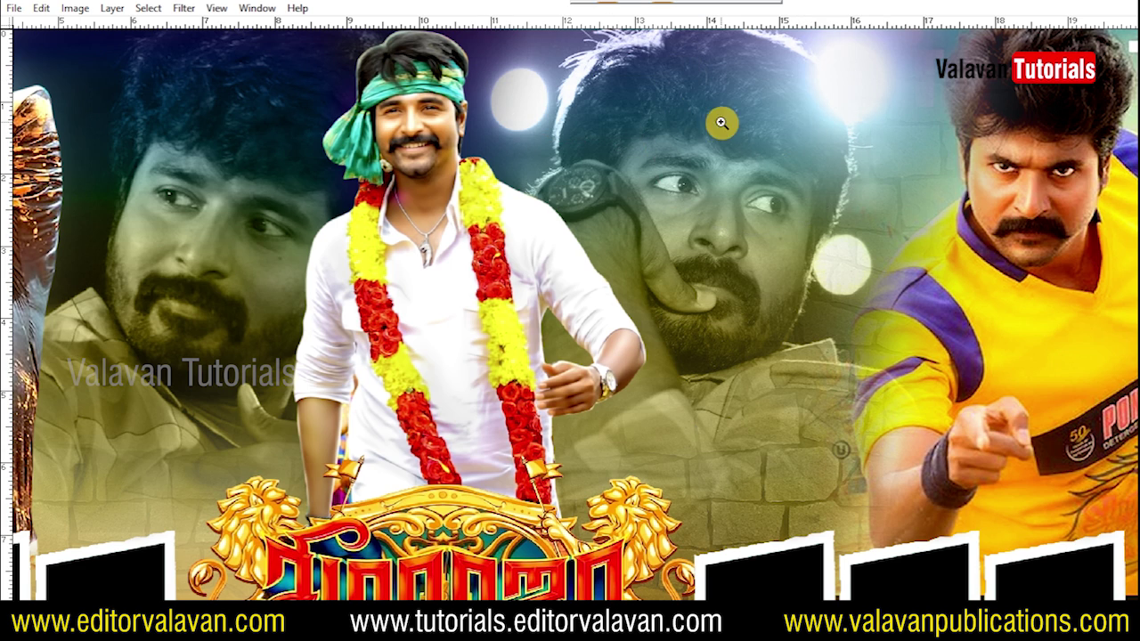
alt+click(762, 136)
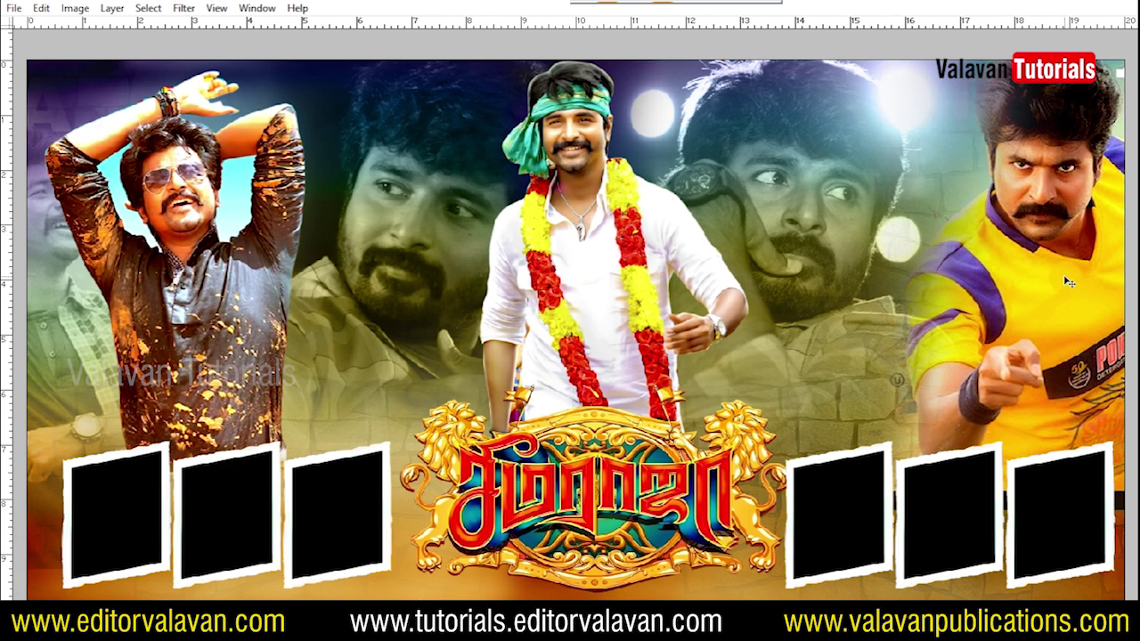
- Nudge the yellow-jersey figure slightly and zoom so the banner fills the width
drag(1035, 272, 1068, 277)
key(f)
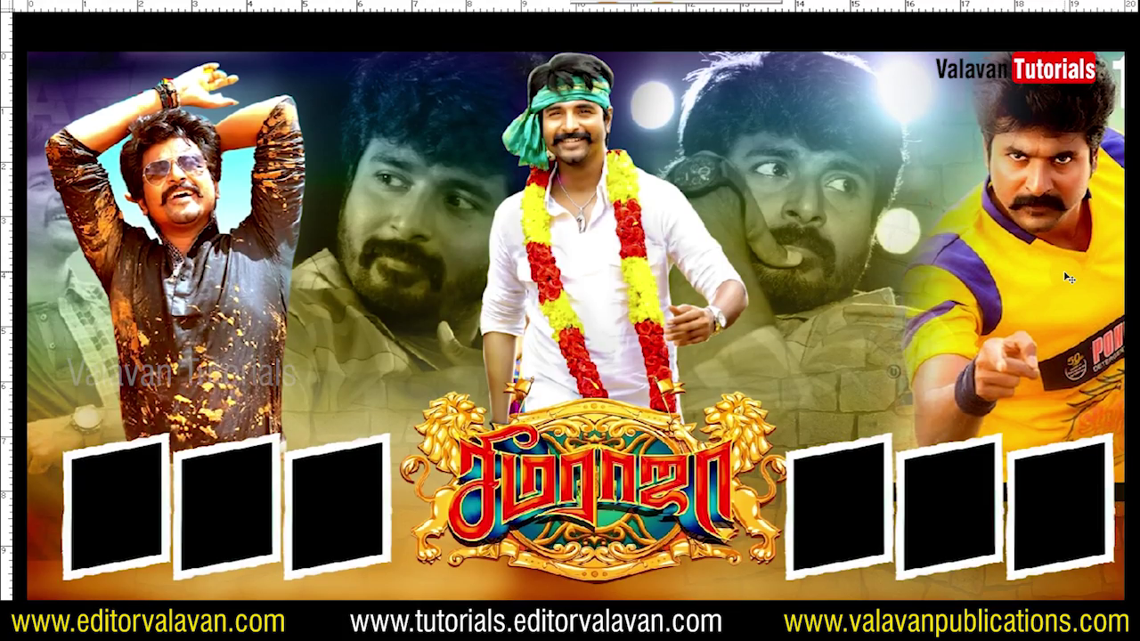
key(ctrl+minus)
key(f)
key(ctrl+plus)
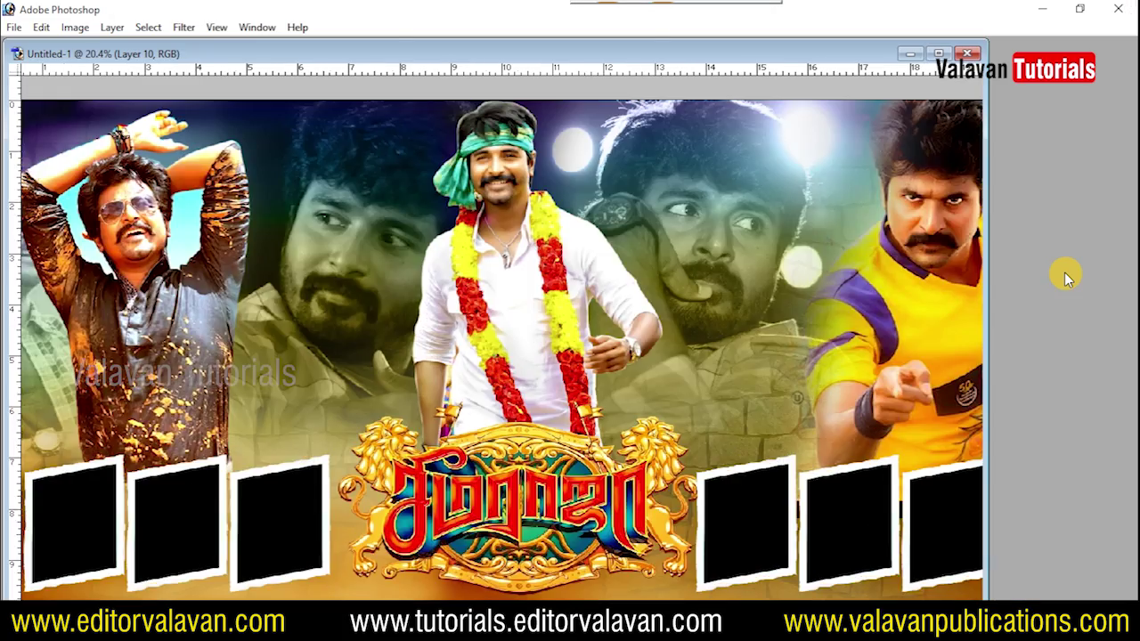
key(f)
key(z)
drag(654, 309, 704, 329)
key(v)
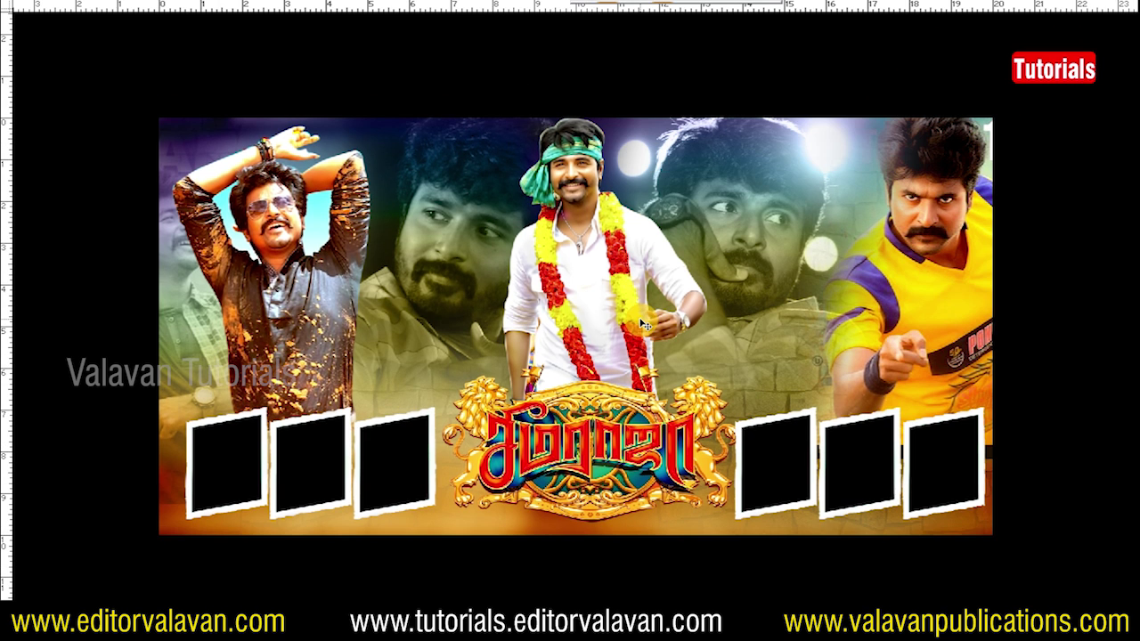
- Duplicate the three bottom-left photo frames upward and shrink the copy
drag(370, 452, 507, 242)
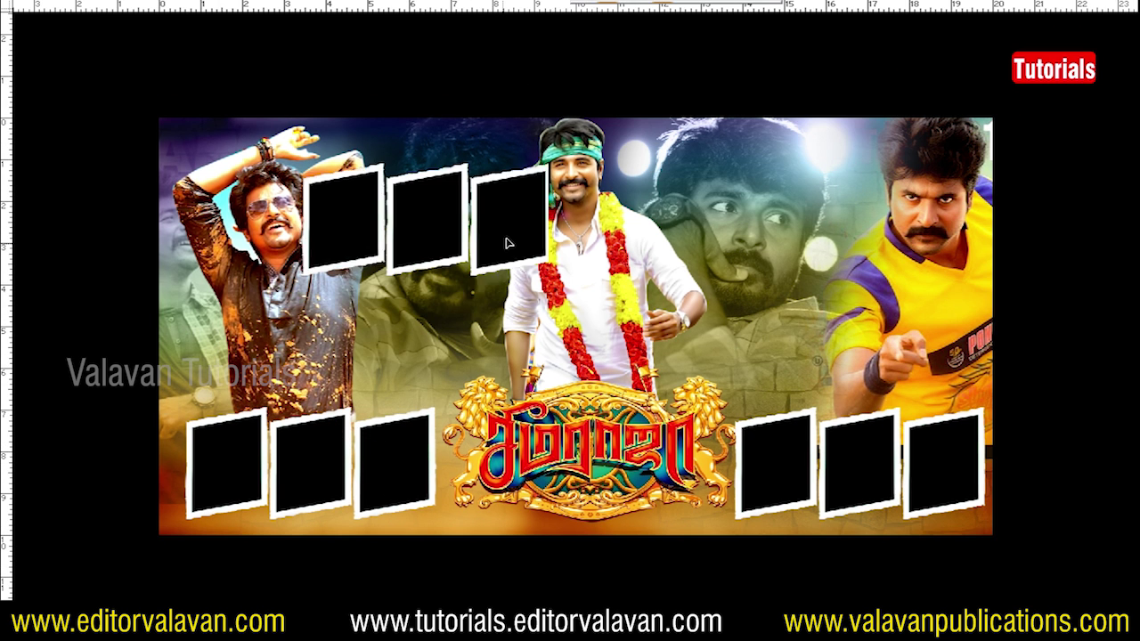
key(ctrl+t)
mouse_move(582, 99)
mouse_down()
mouse_move(508, 158)
mouse_move(399, 123)
mouse_up()
key(Return)
key(ctrl+plus)
drag(646, 158, 682, 149)
key(ctrl+0)
- Shrink the copied frames further and settle them in the top-left corner above the left hero
key(Tab)
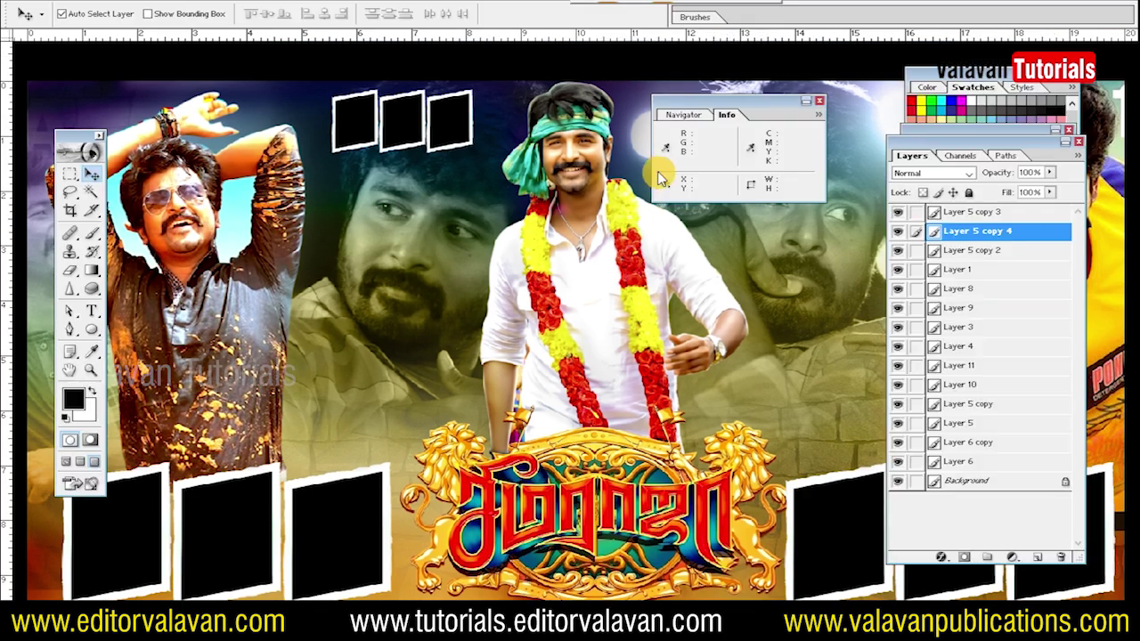
key(Tab)
mouse_move(450, 114)
mouse_down()
mouse_move(214, 89)
mouse_move(145, 114)
mouse_up()
key(ctrl+plus)
key(ctrl+t)
drag(554, 251, 430, 200)
drag(368, 149, 356, 119)
key(Return)
key(ctrl+0)
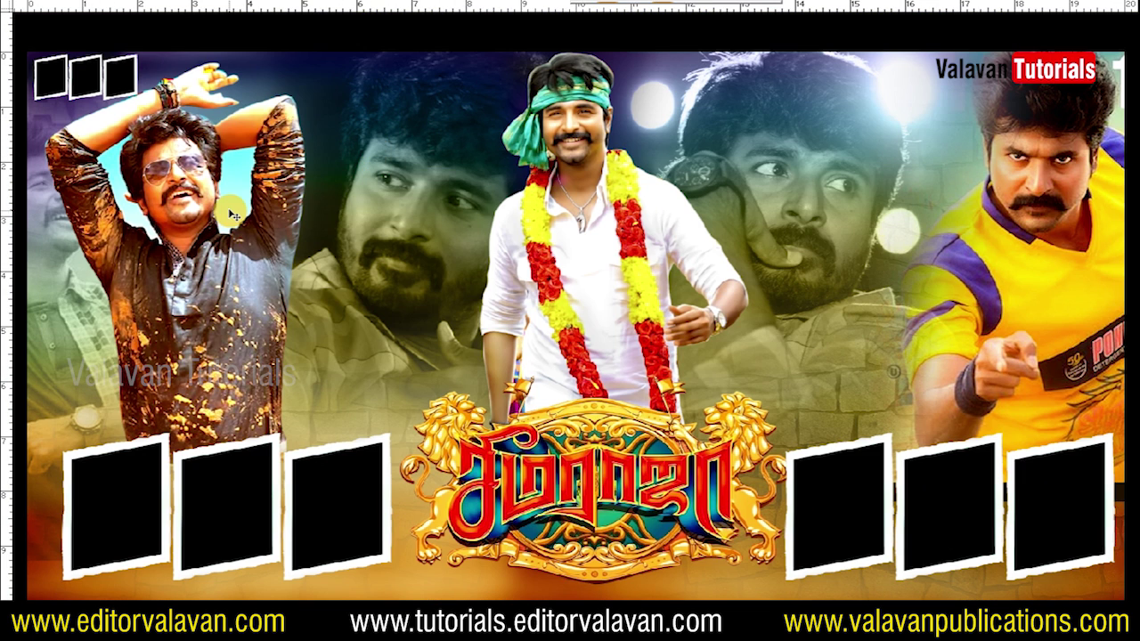
drag(155, 91, 155, 97)
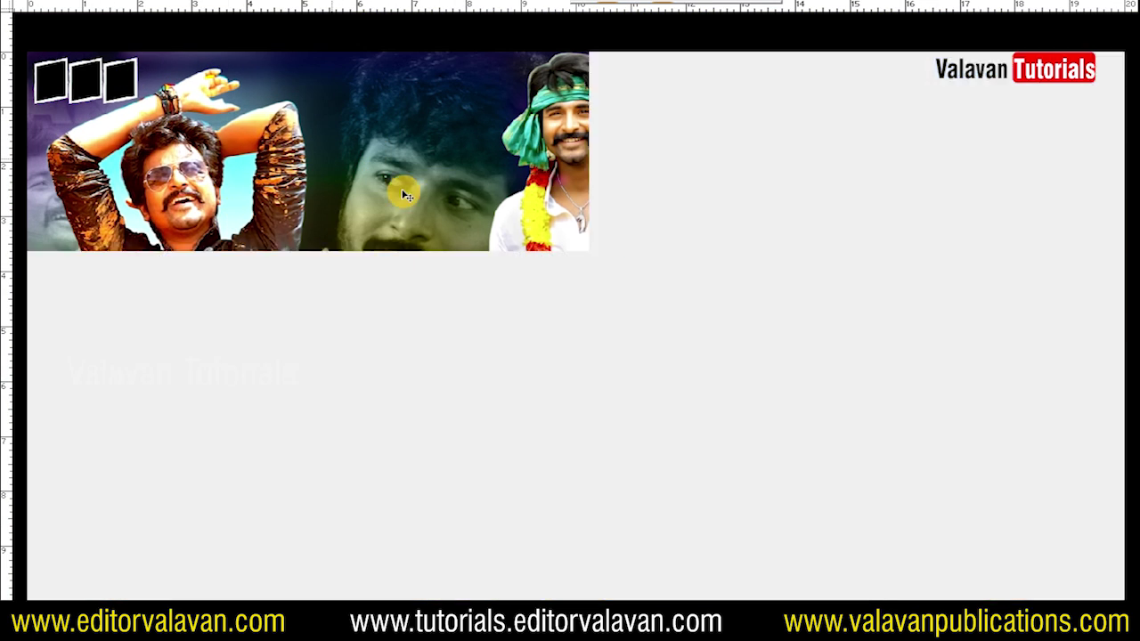
- Zoom in on the lower-left frames and Magic Wand-select the first frame's black area
key(z)
right_click(305, 450)
key(Escape)
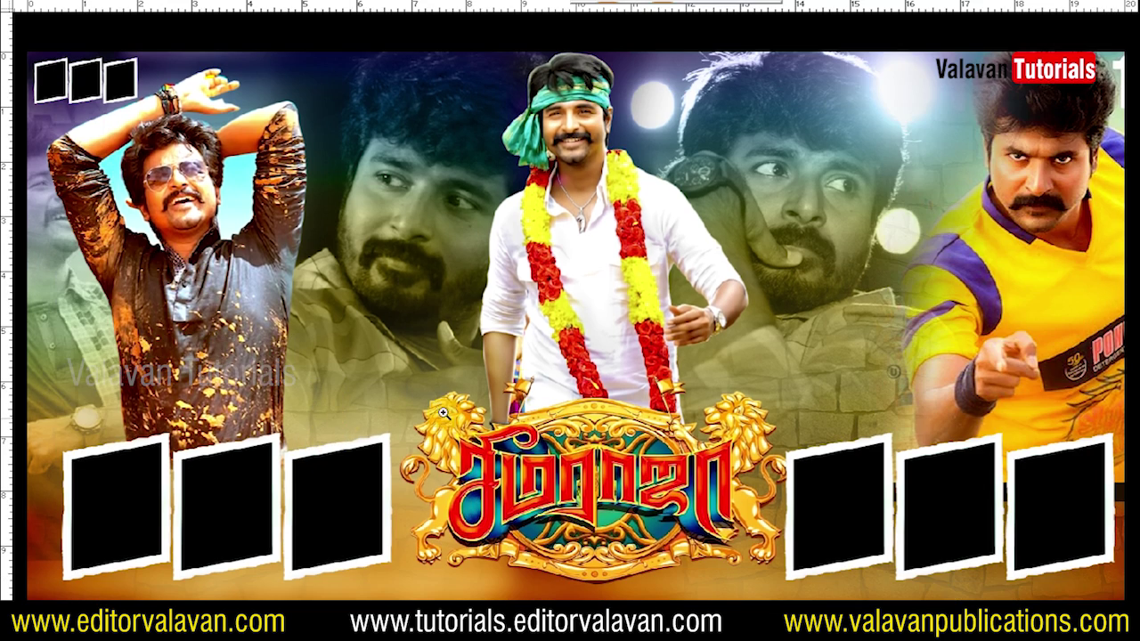
click(444, 414)
key(w)
click(184, 413)
key(Tab)
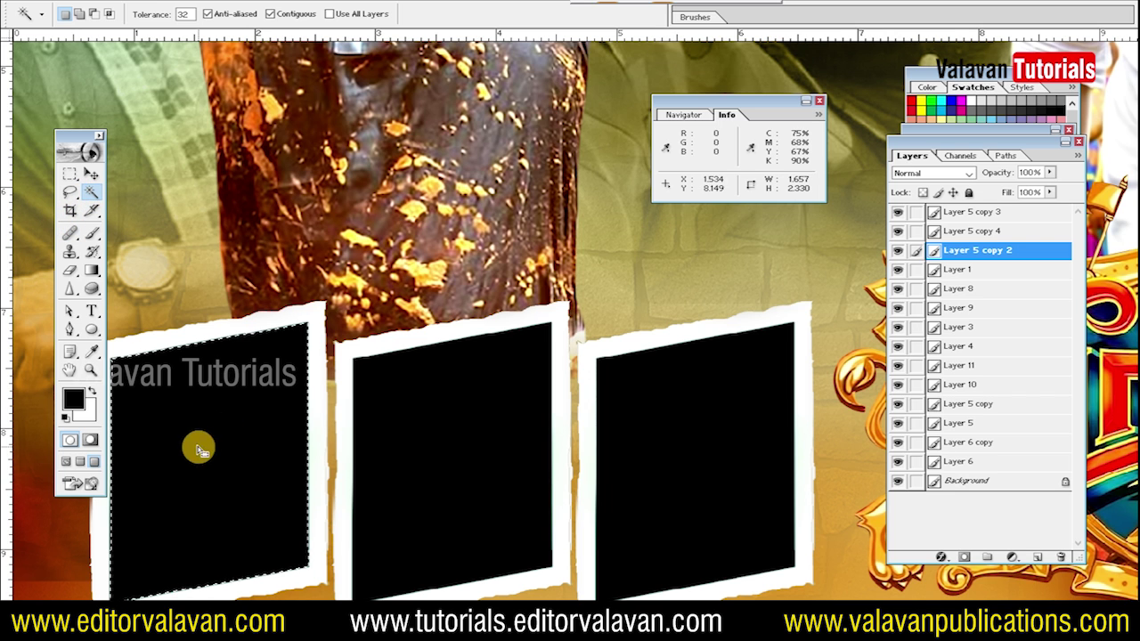
- Fill the first frame with a crimson radial gradient
key(g)
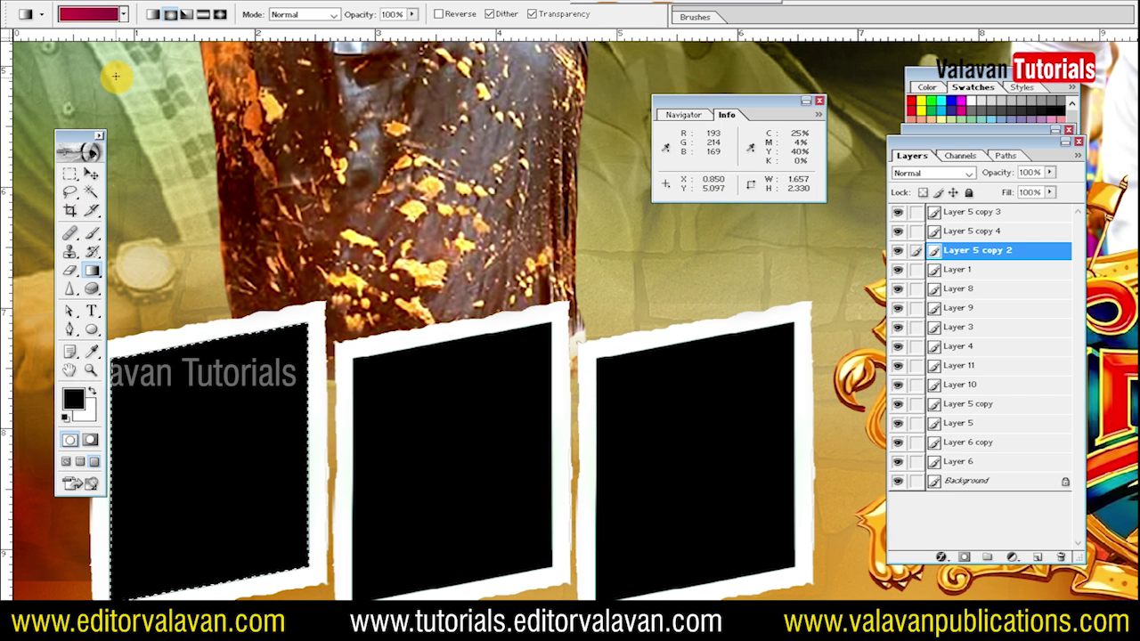
click(89, 14)
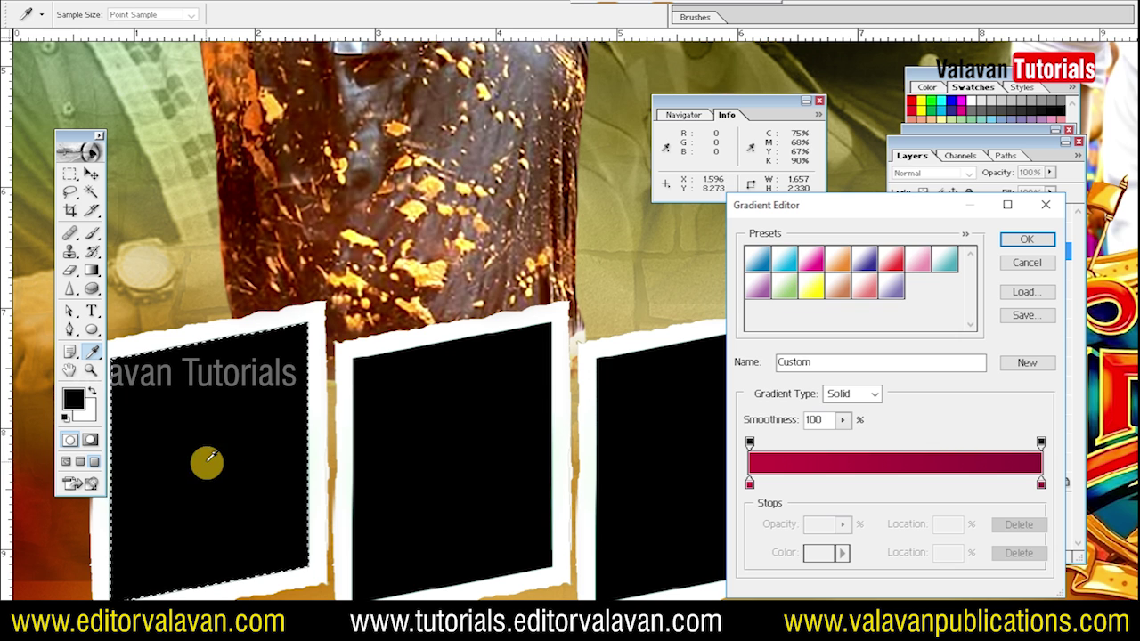
key(Return)
drag(204, 465, 312, 365)
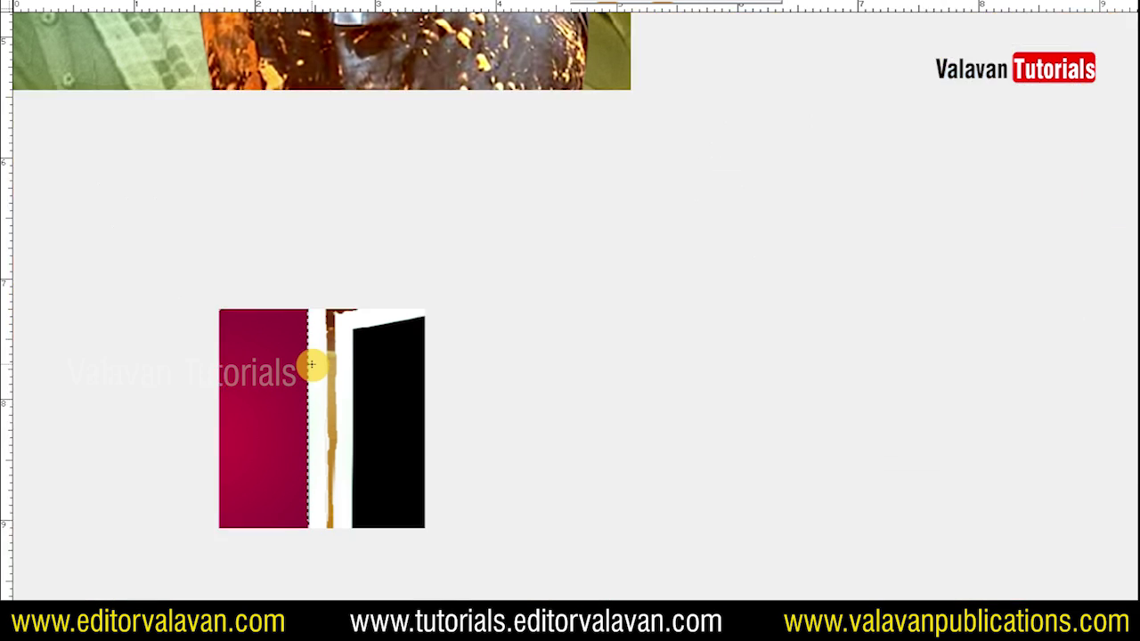
mouse_move(208, 437)
mouse_down()
mouse_move(214, 445)
mouse_move(240, 363)
mouse_up()
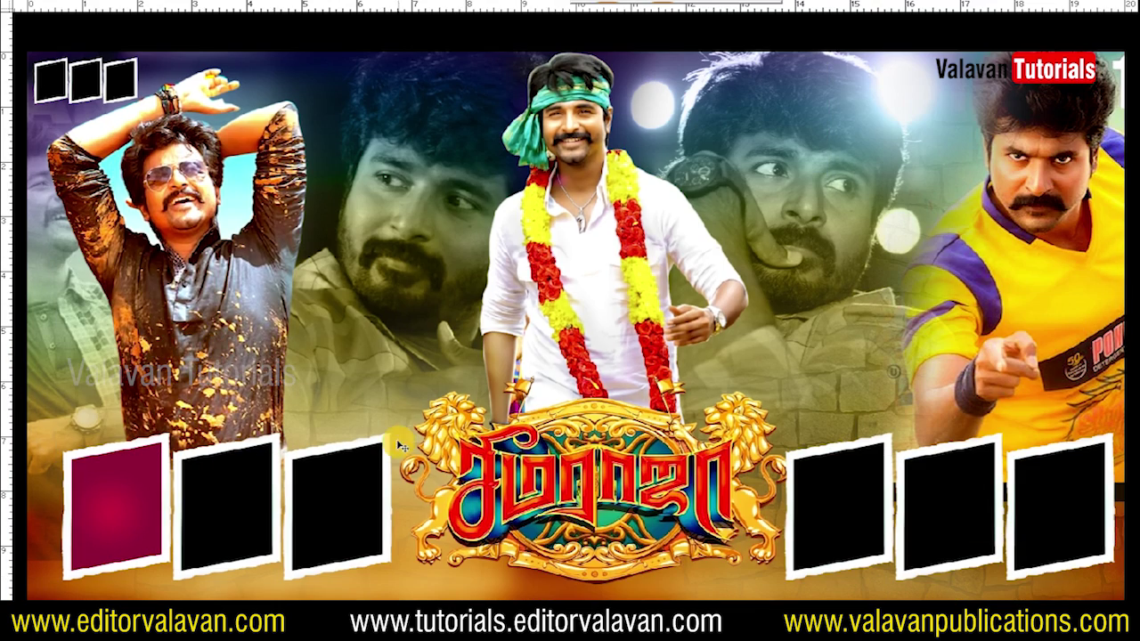
- Fill the middle and right frames with the same crimson radial gradient
click(471, 437)
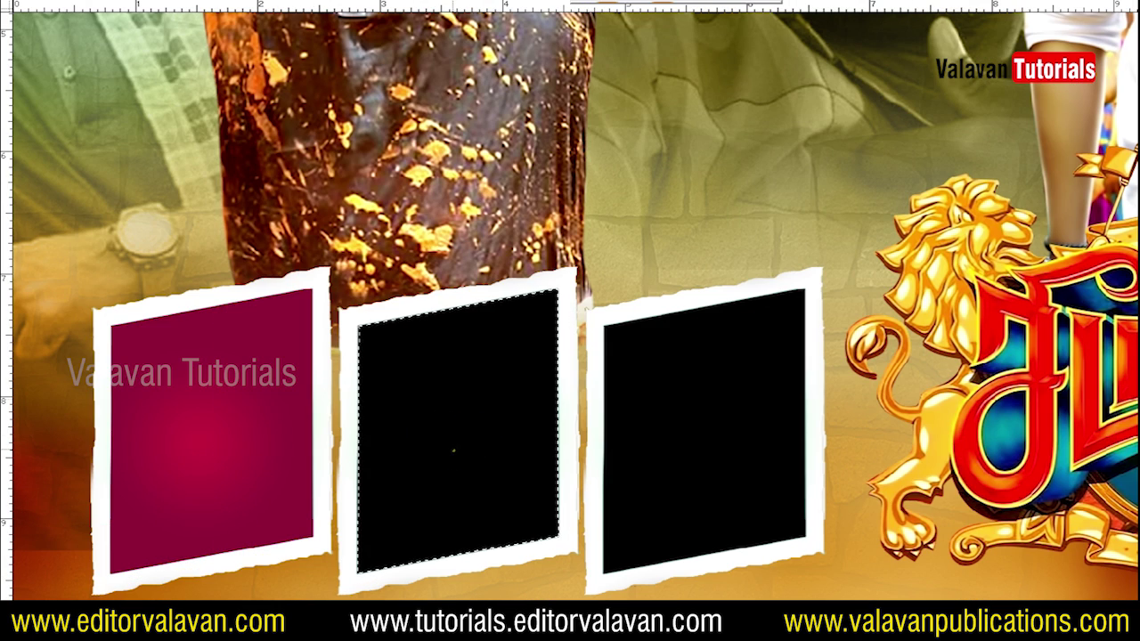
drag(454, 451, 498, 383)
click(694, 445)
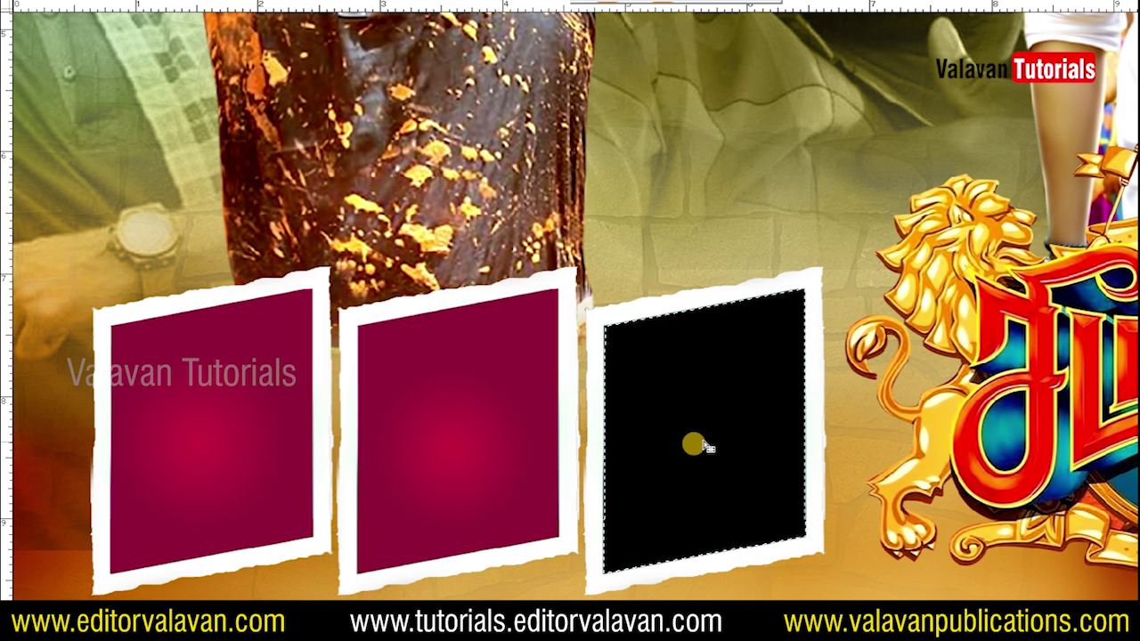
drag(697, 442, 766, 383)
right_click(630, 416)
click(646, 423)
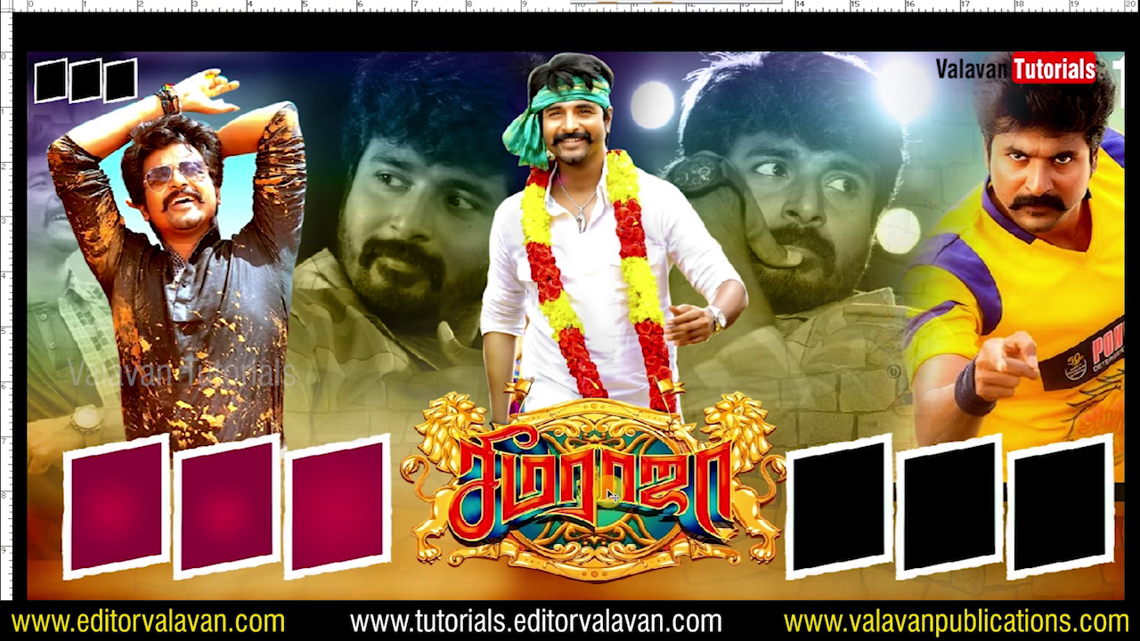
alt+click(513, 509)
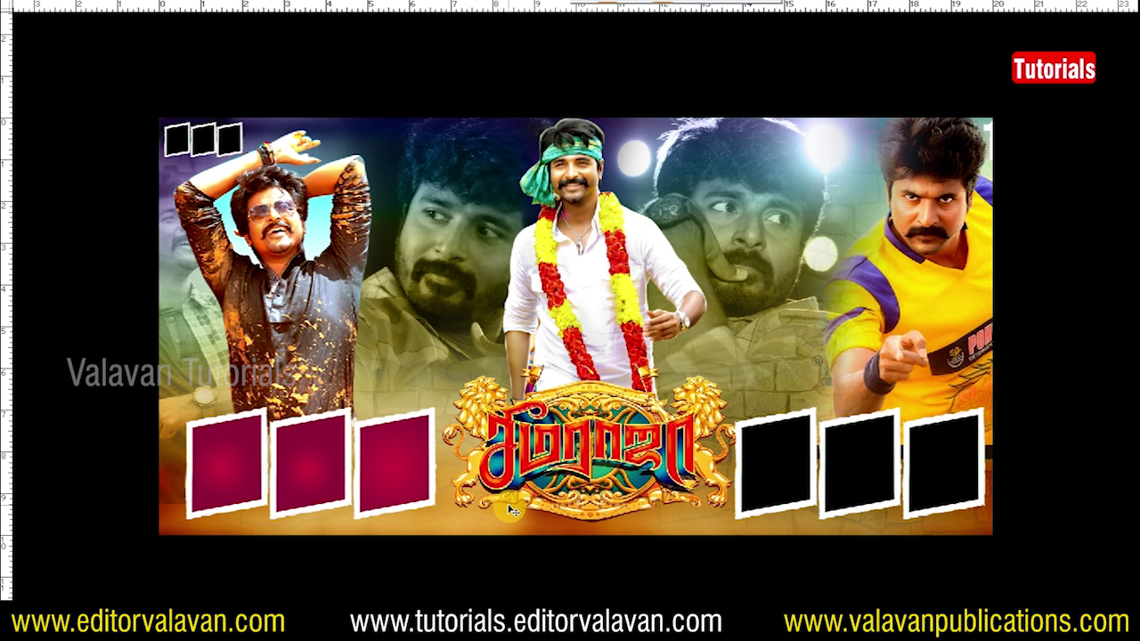
- Restore the standard view and name the banner '10 x 20 - a' in Photoshop PSD format
key(Tab)
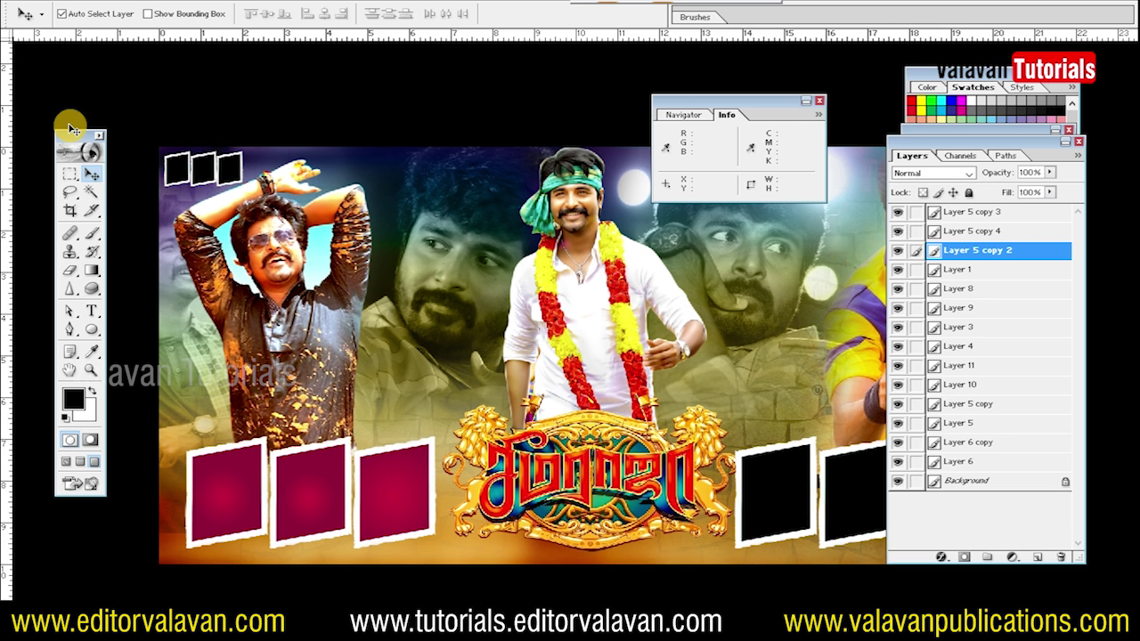
key(f)
click(13, 28)
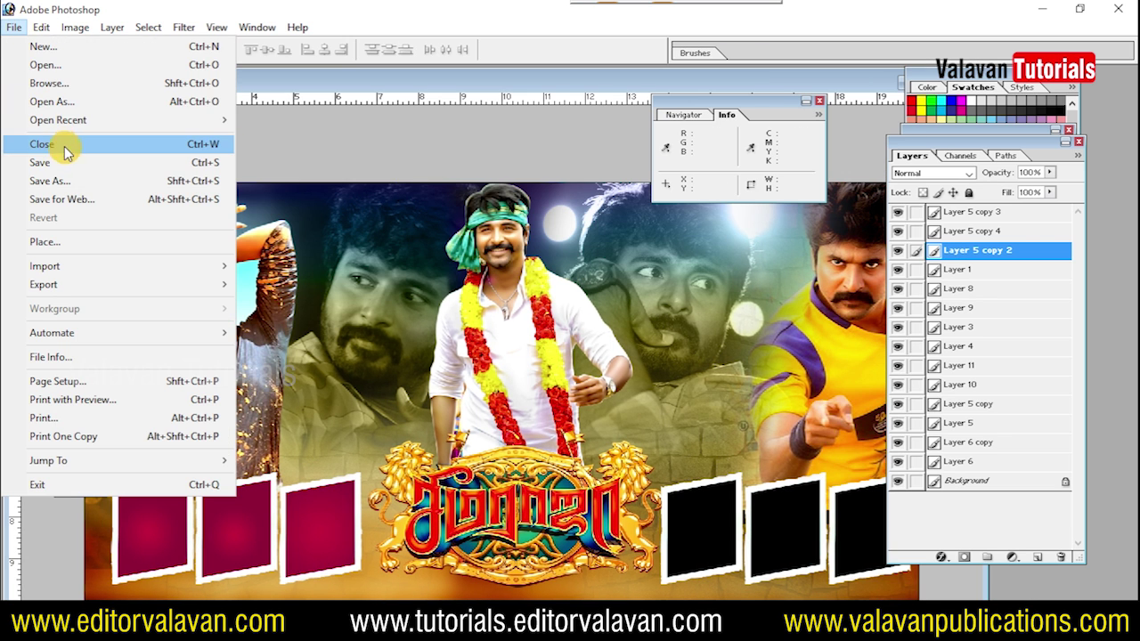
click(68, 180)
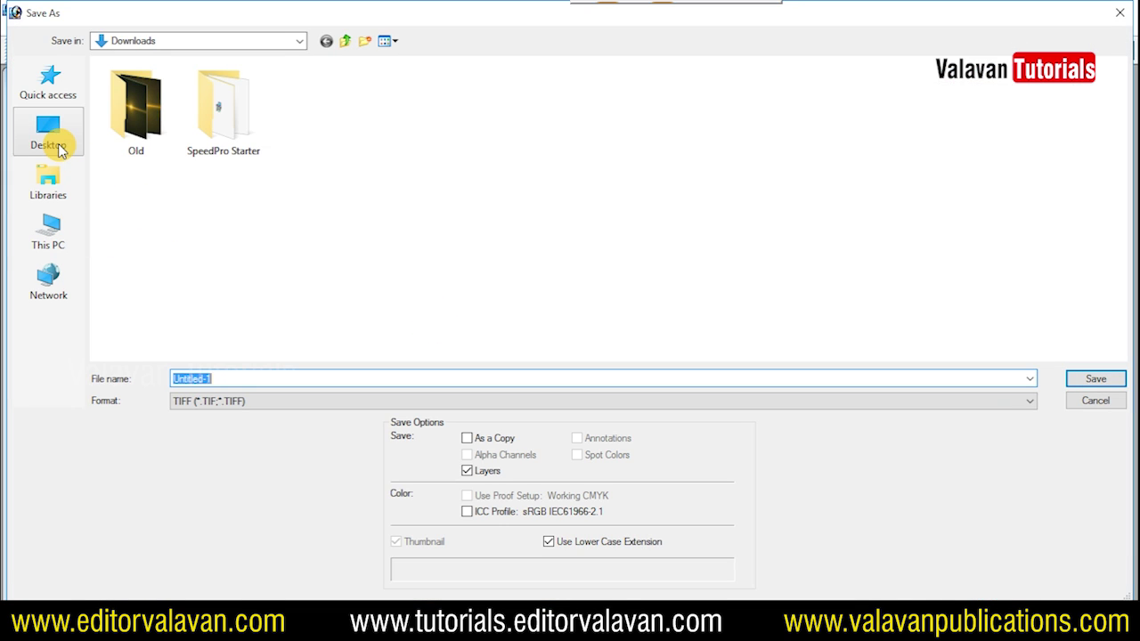
text(10 x 20 )
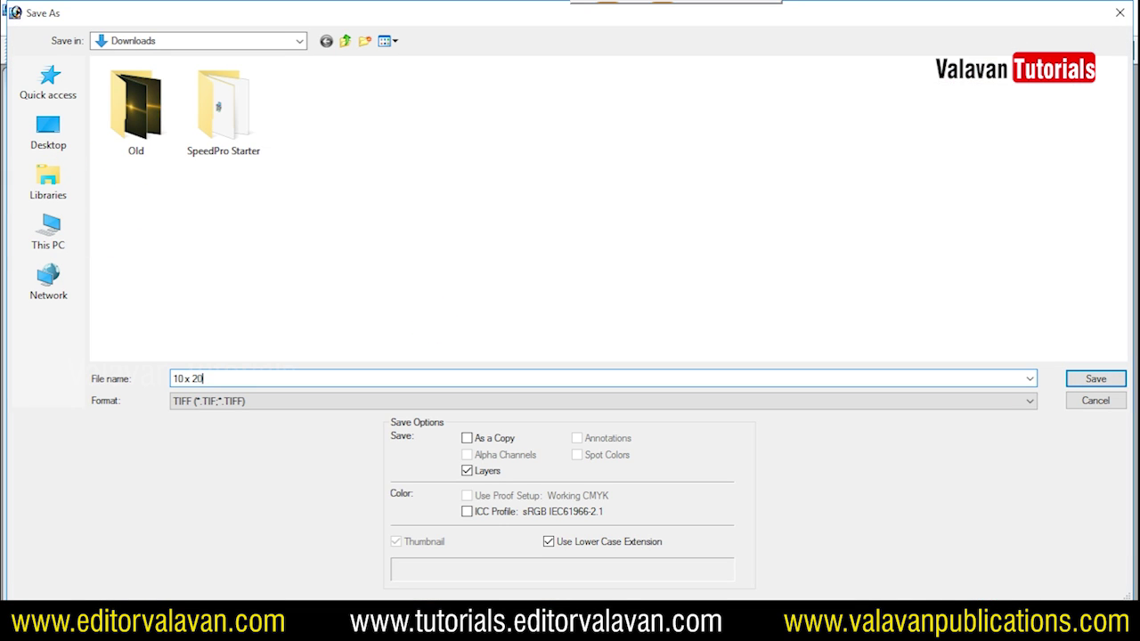
text(- a)
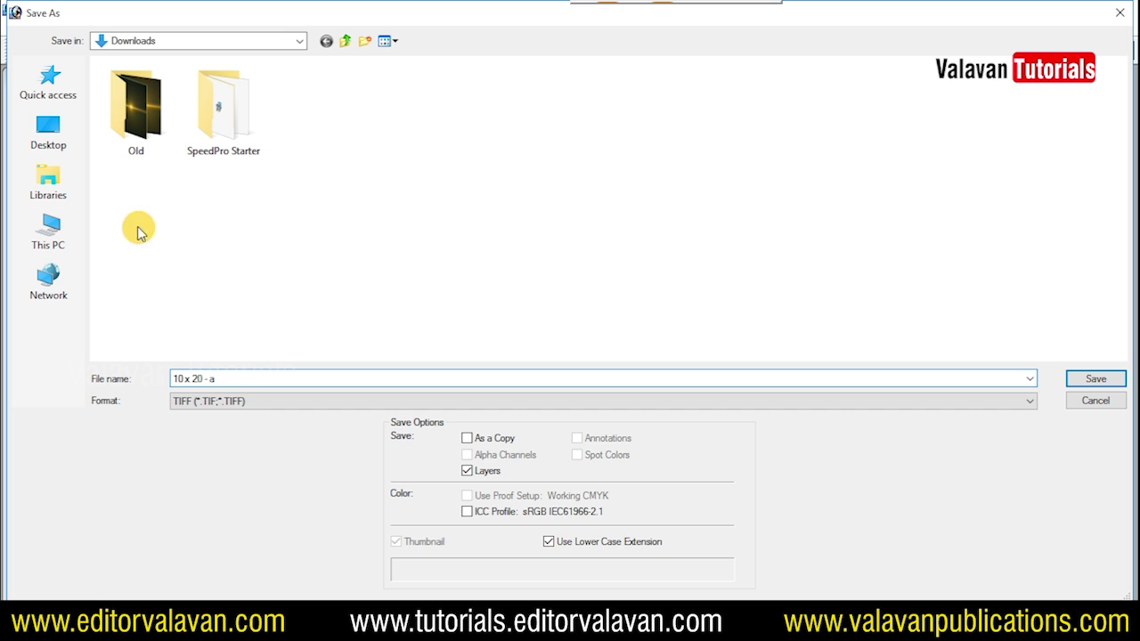
click(249, 405)
click(214, 415)
- Save the layered PSD to the Desktop and close the document
click(51, 138)
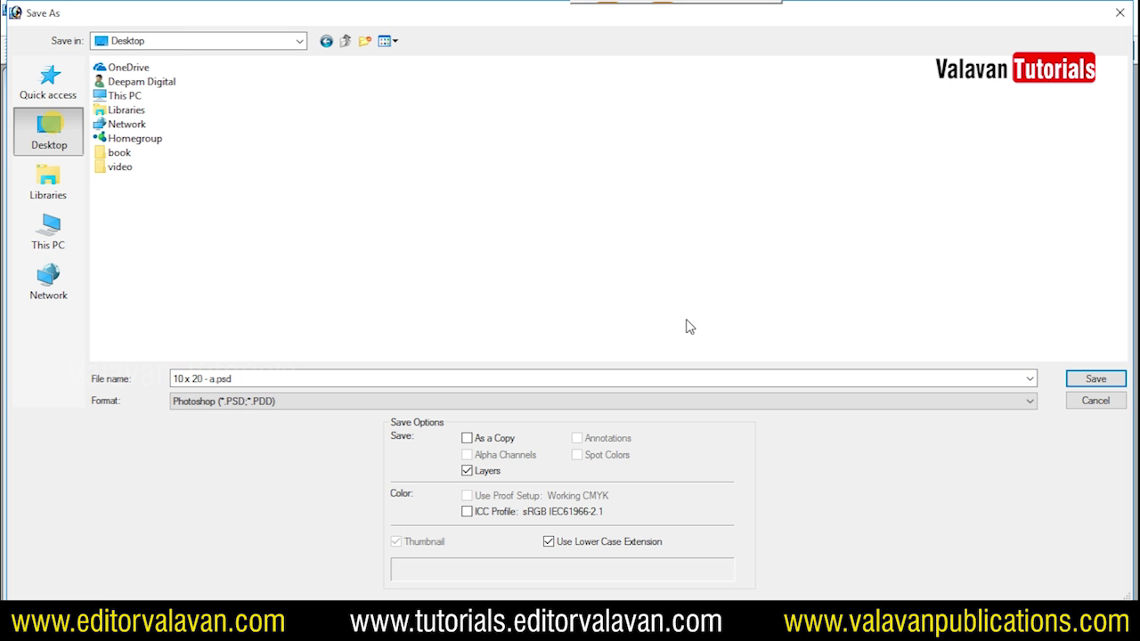
click(1093, 379)
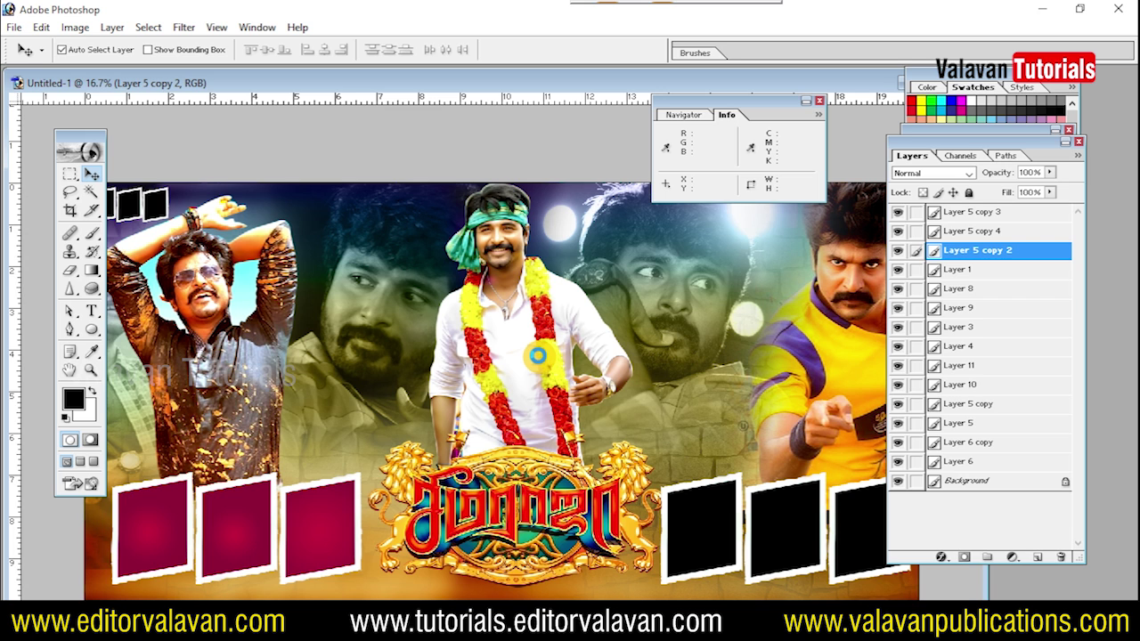
key(Tab)
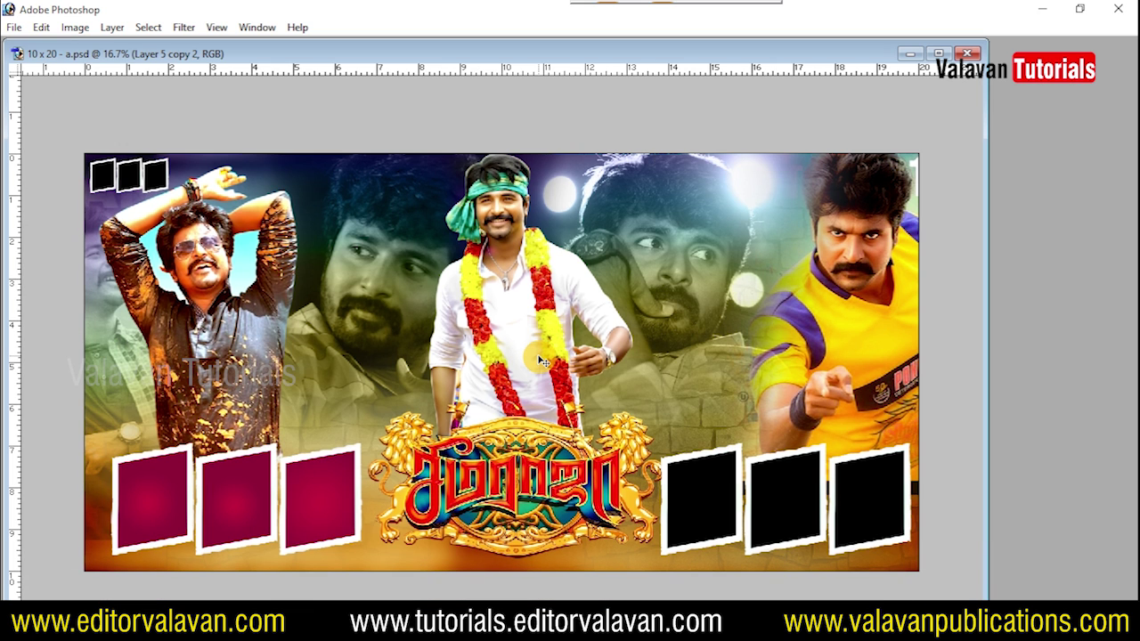
key(ctrl+w)
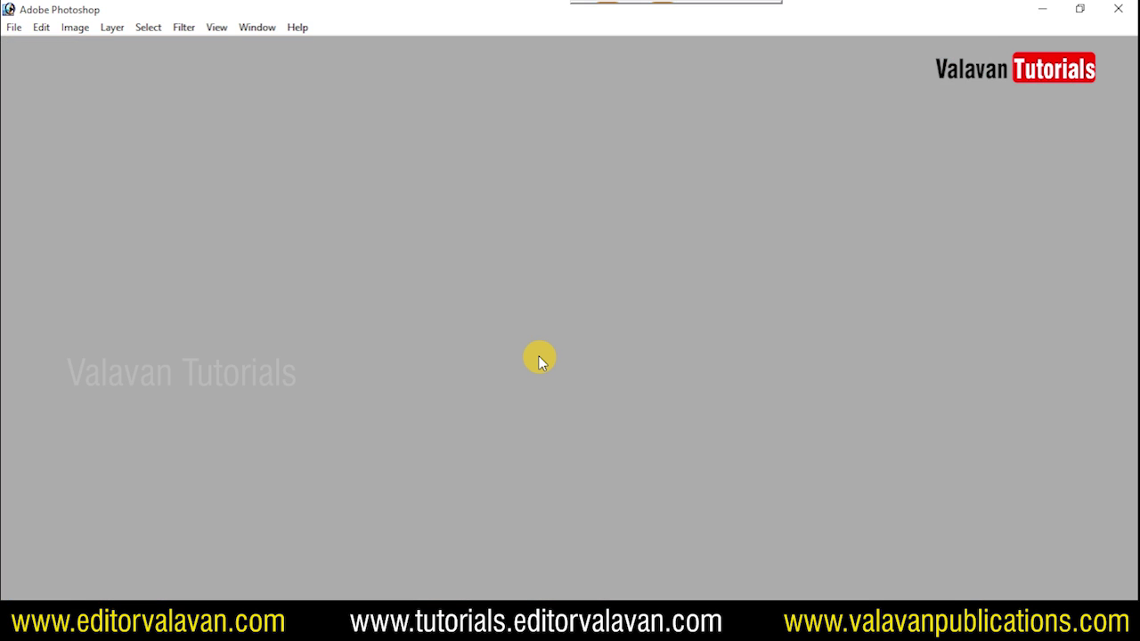